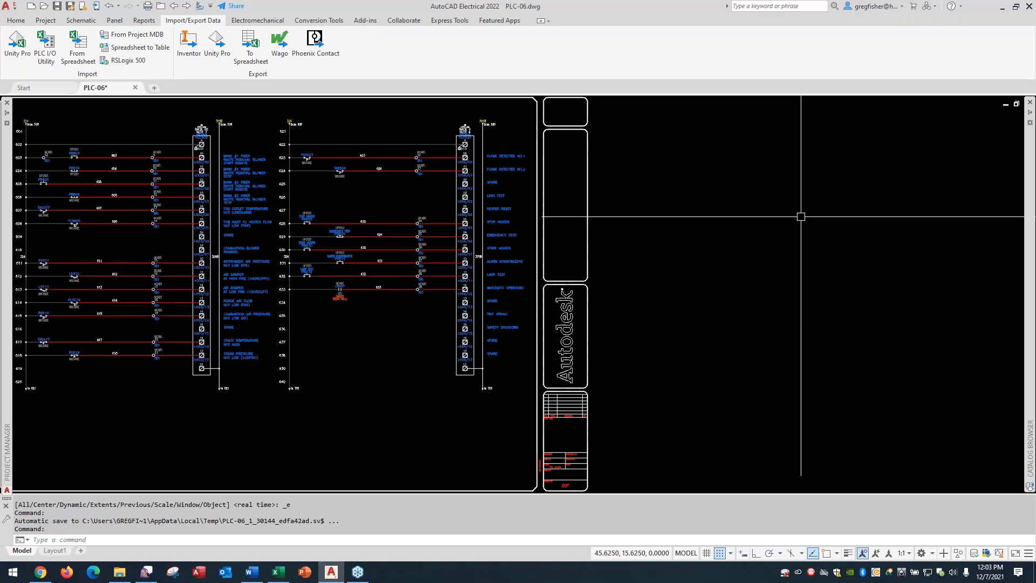
Switch to the TESTPLC.xls workbook in Excel and examine the PLC module codes down the CODE column of Sheet1
mouse_move(279, 568)
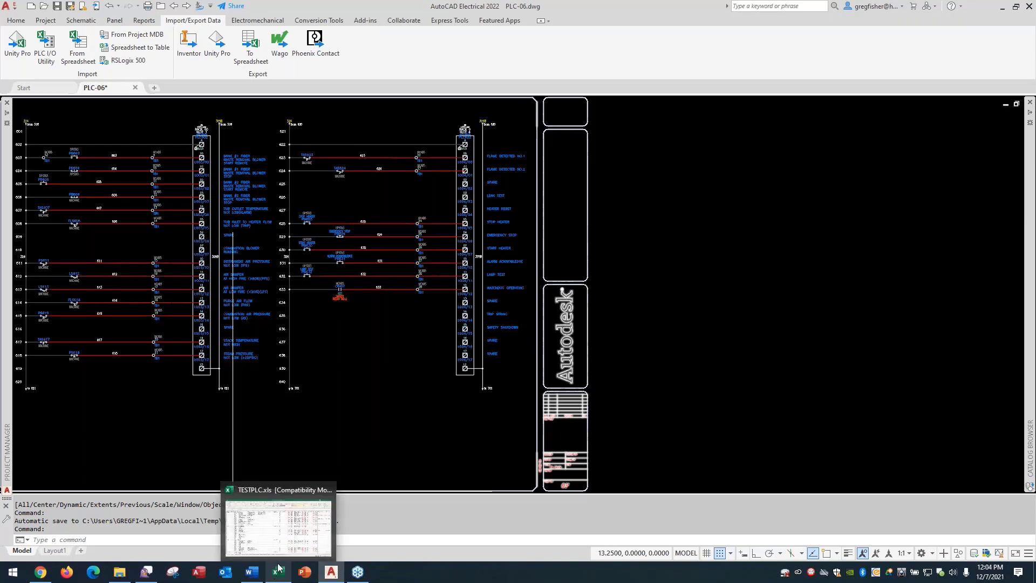
click(283, 547)
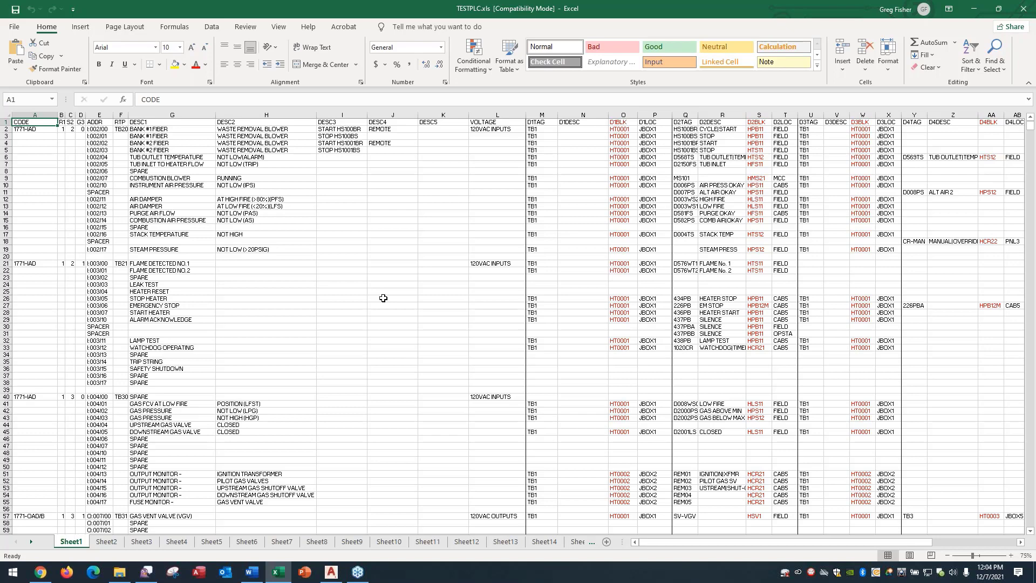
click(35, 131)
scroll(181, 254, down, 2)
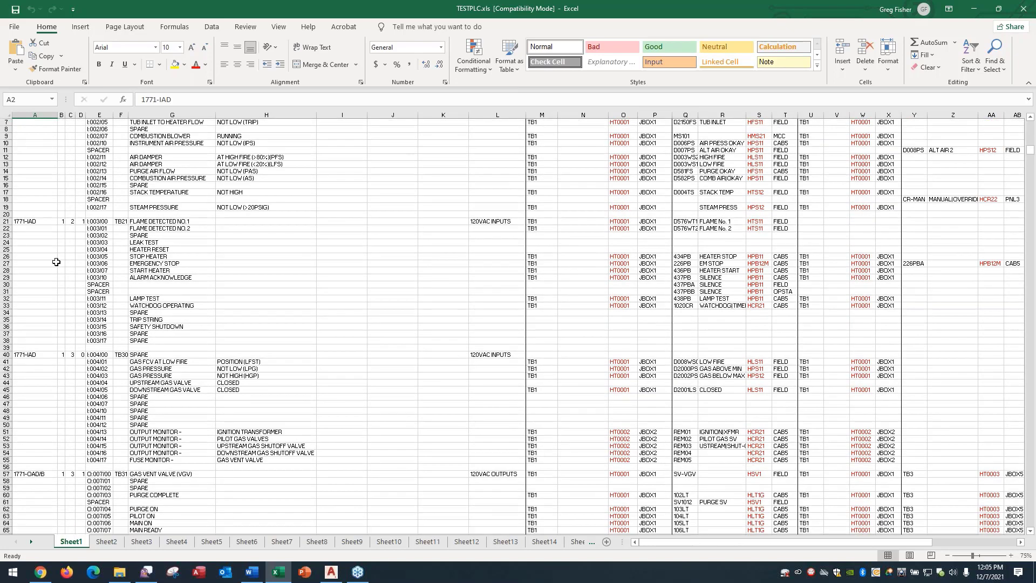
click(51, 223)
click(50, 477)
scroll(297, 383, down, 8)
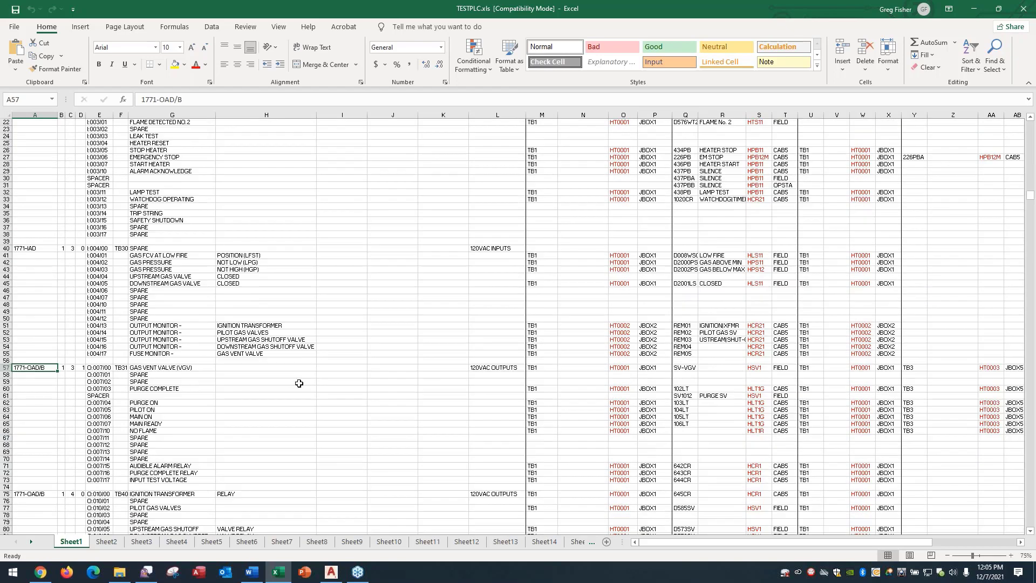
scroll(297, 384, down, 5)
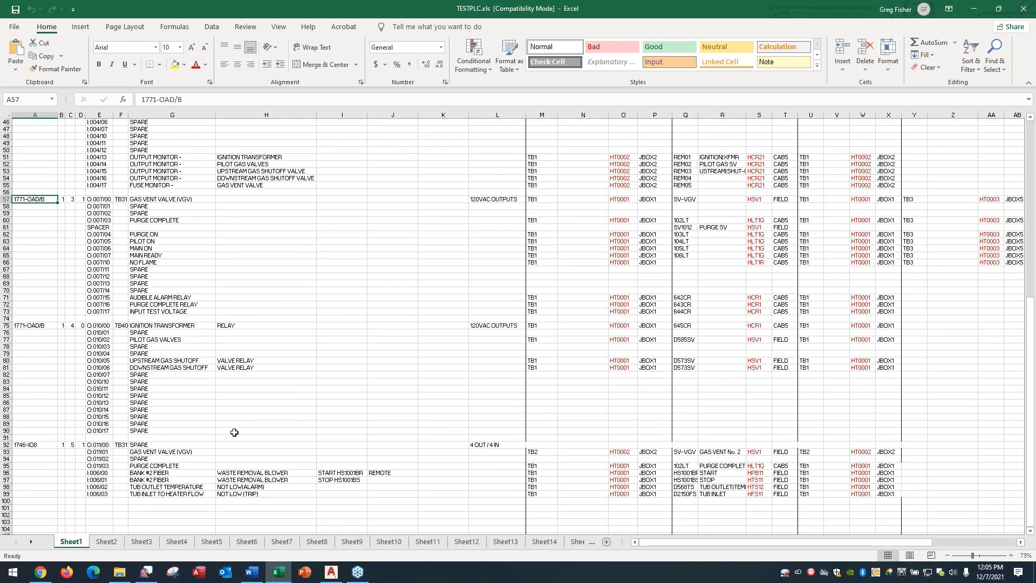
click(45, 445)
scroll(256, 323, up, 11)
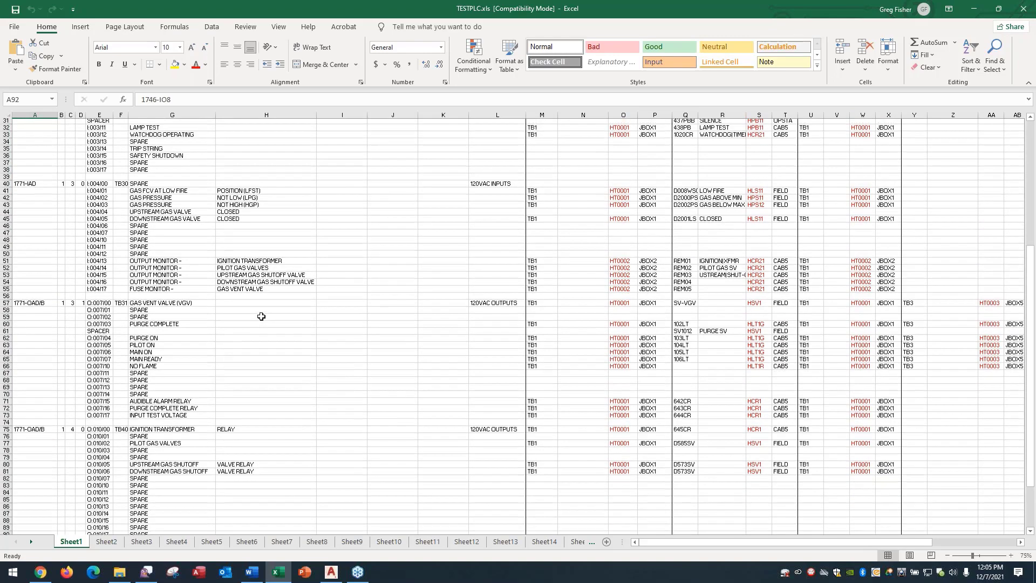
scroll(256, 322, up, 4)
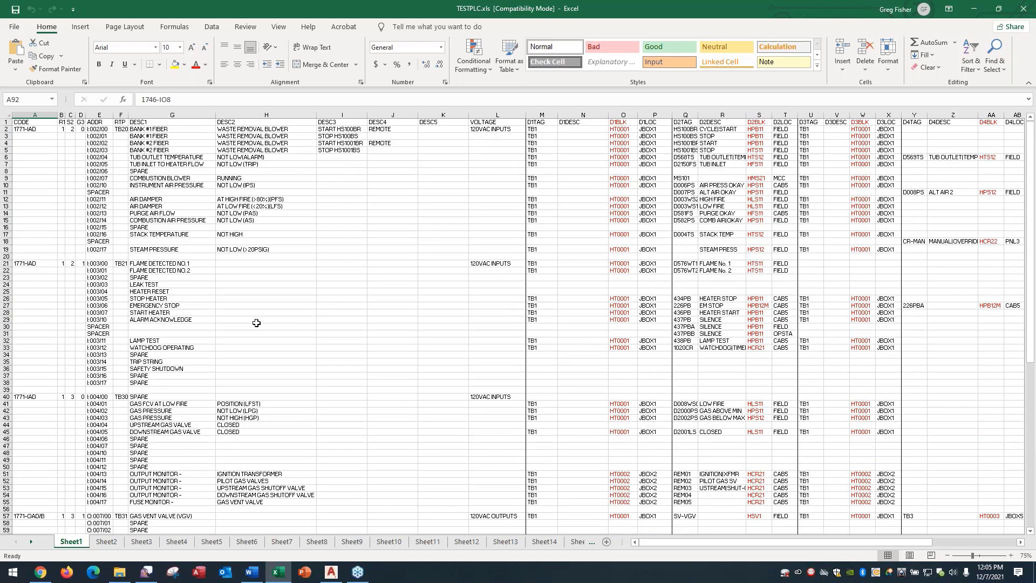
Examine the first module's code, rack, slot, group, first I/O address and RTP entry in row 2
click(39, 131)
click(63, 130)
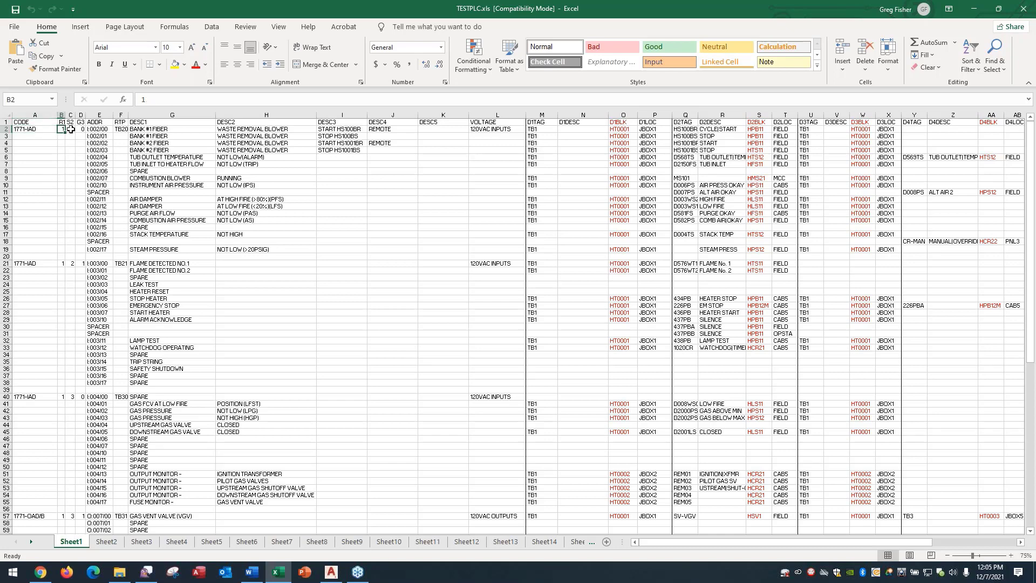
click(70, 129)
click(82, 129)
click(102, 131)
mouse_move(103, 129)
mouse_down()
mouse_move(103, 247)
mouse_move(112, 187)
mouse_move(103, 130)
mouse_up()
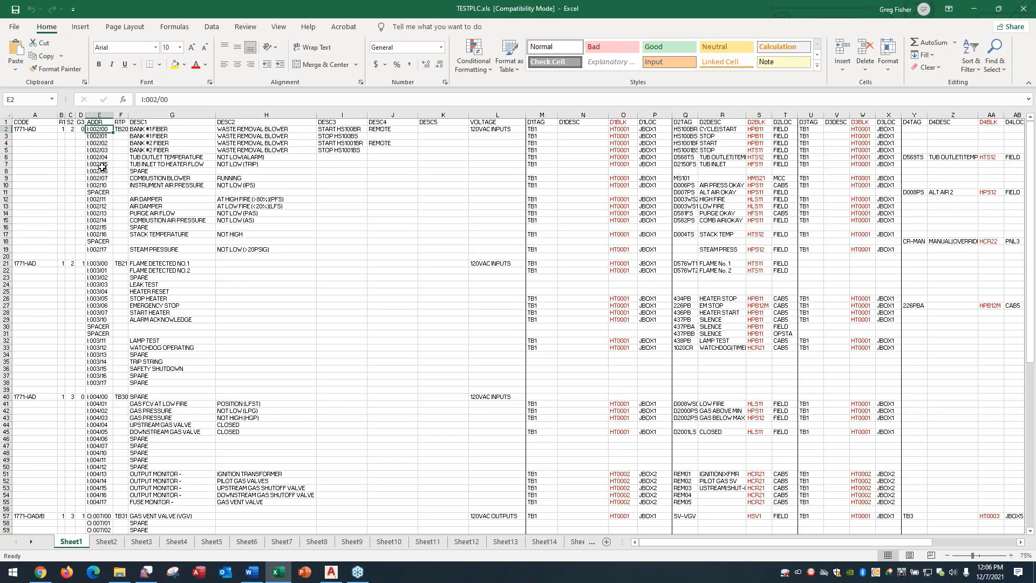
click(121, 130)
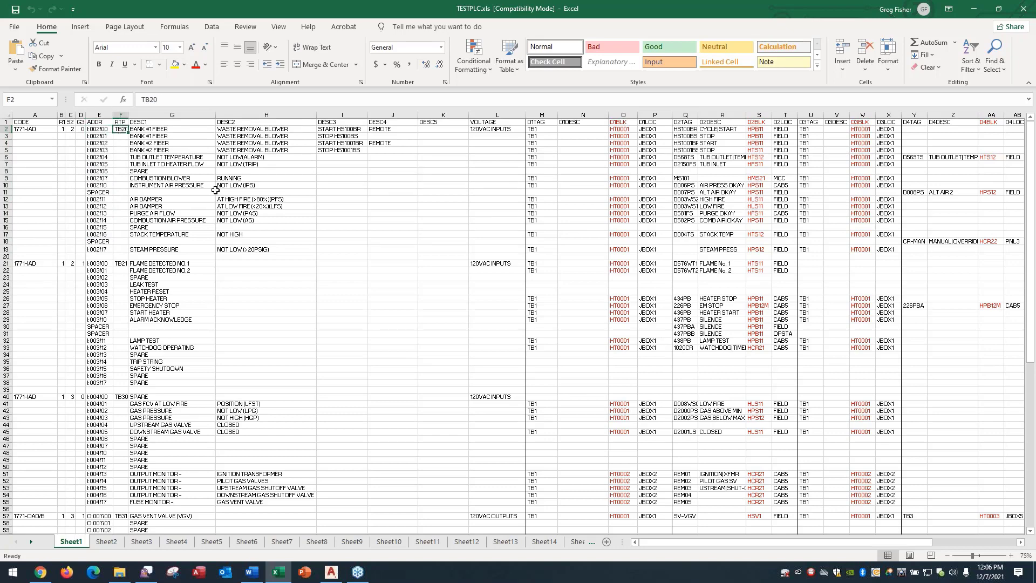
Review the DESC1 to DESC3 description entries in row 2 against the first I/O address
click(185, 129)
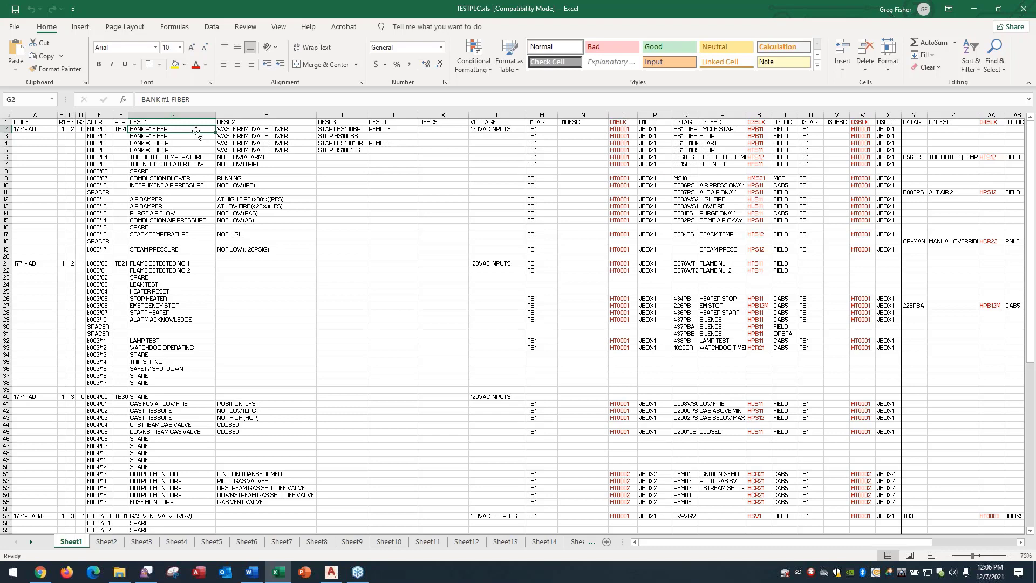
click(243, 131)
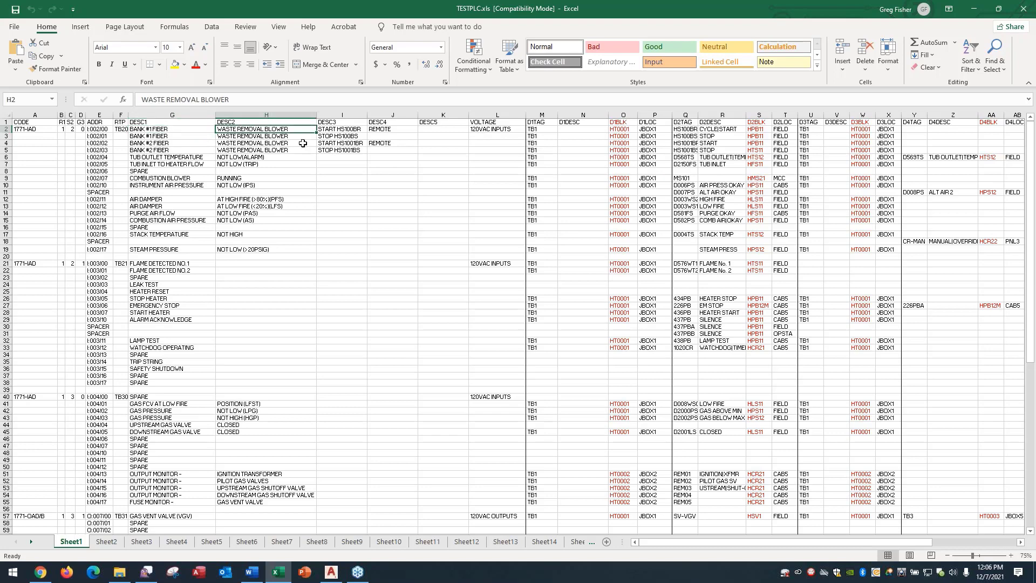
click(352, 132)
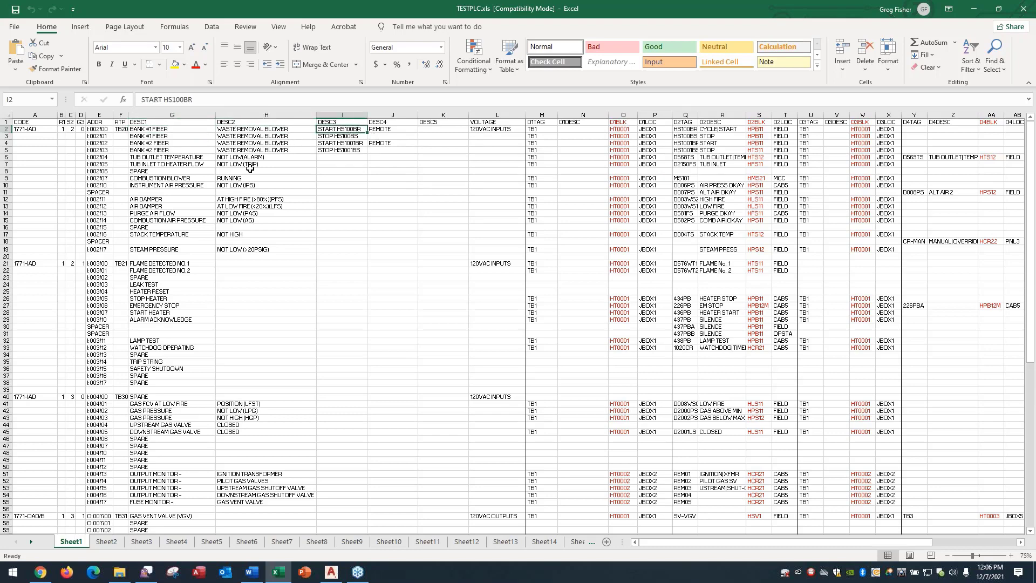
click(100, 131)
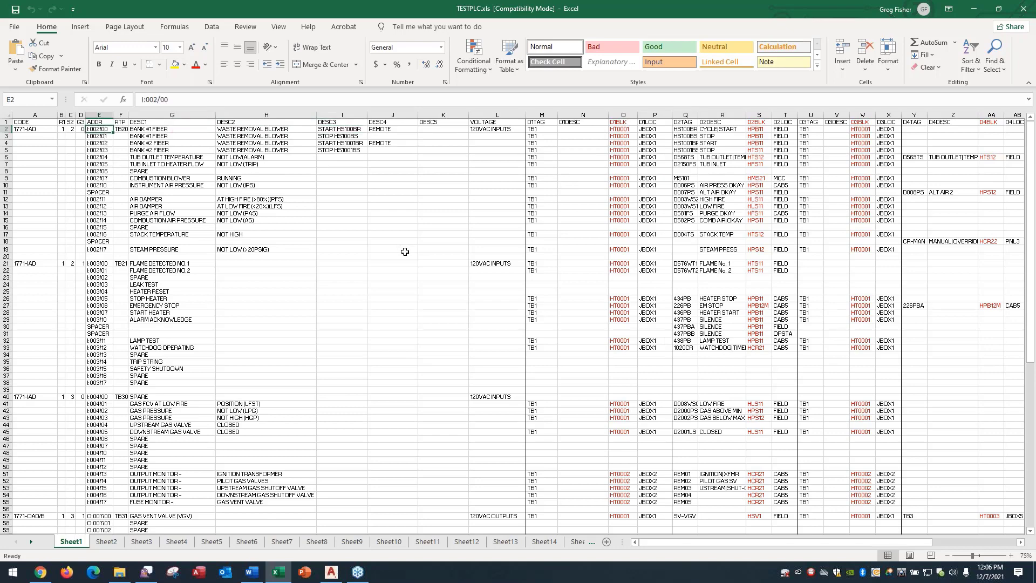
Inspect the first module's VOLTAGE entry and look across the device columns that follow it
click(493, 131)
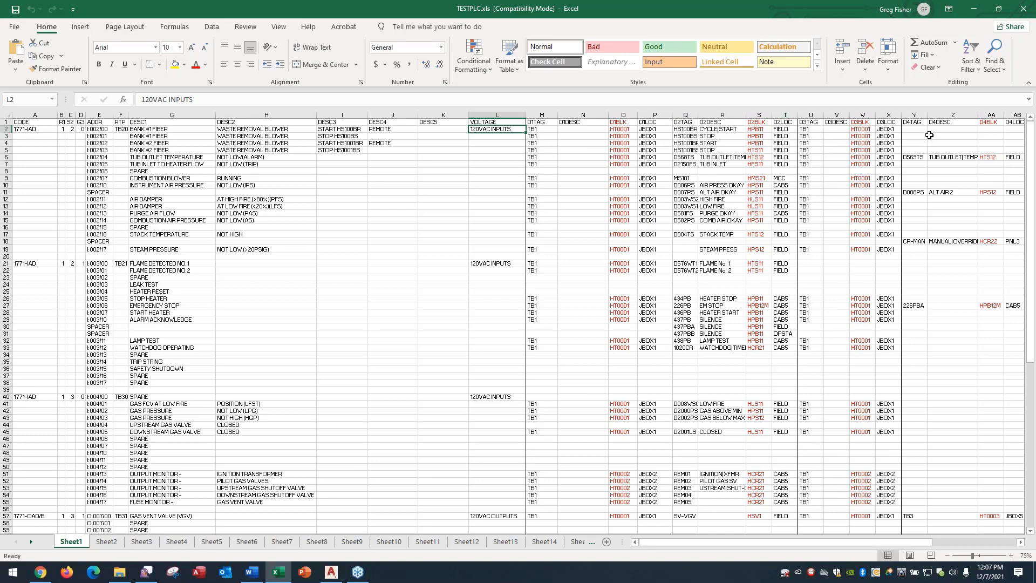
click(1019, 544)
click(1019, 544)
click(1019, 543)
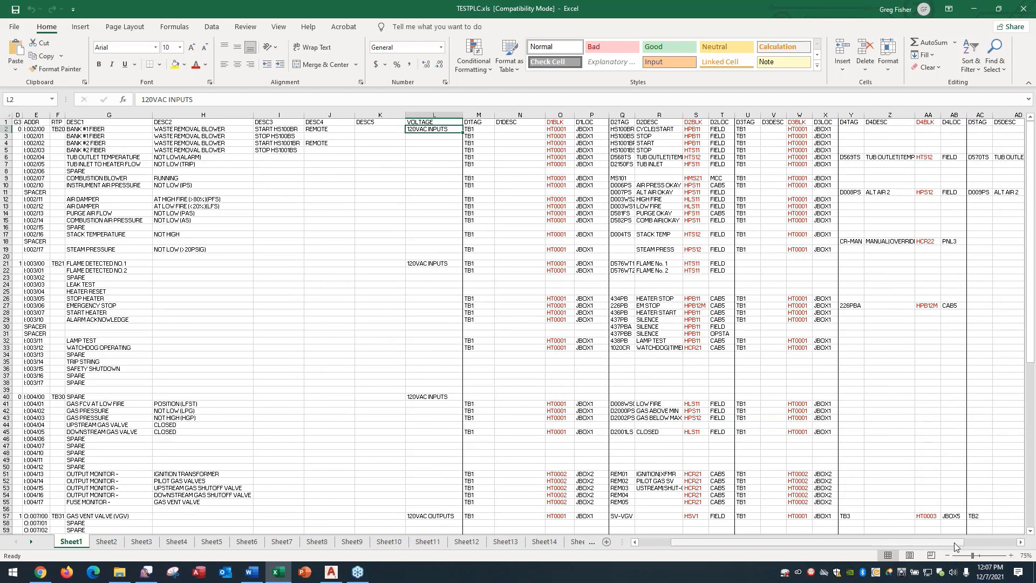
drag(955, 543, 920, 543)
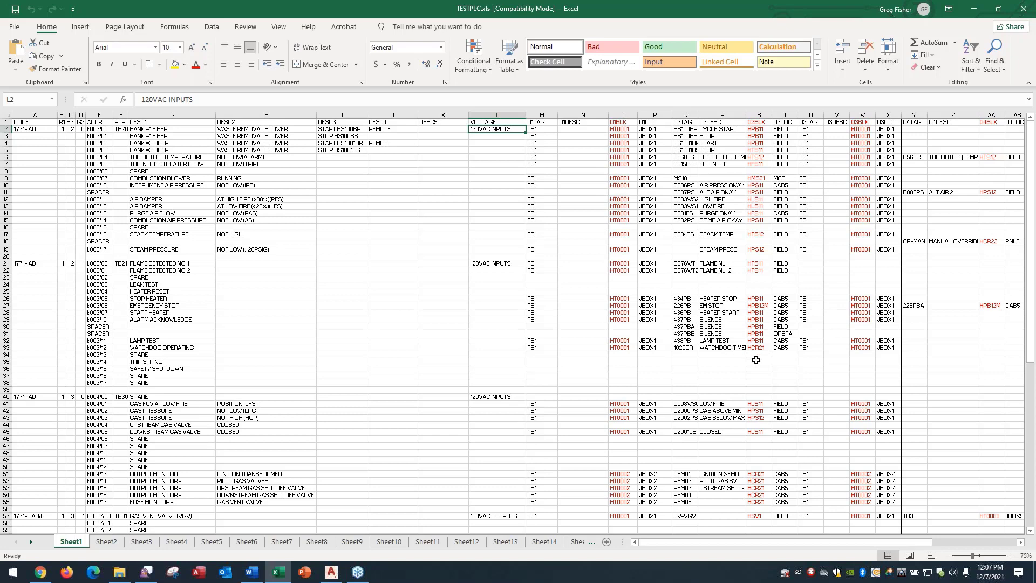
Examine the first device's D1TAG, D1BLK and D1LOC entries in row 2 in relation to the I/O address
click(546, 131)
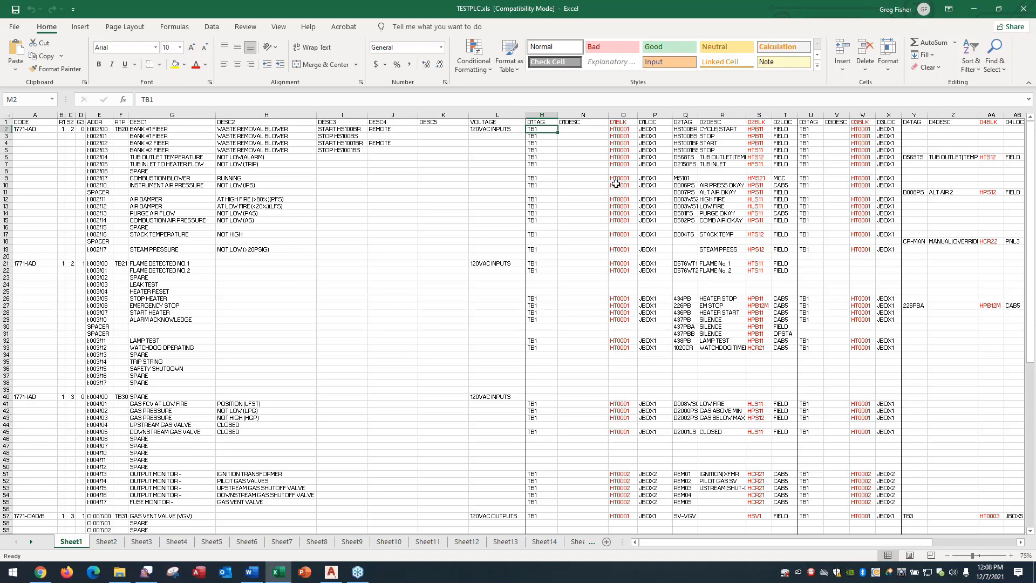
click(618, 131)
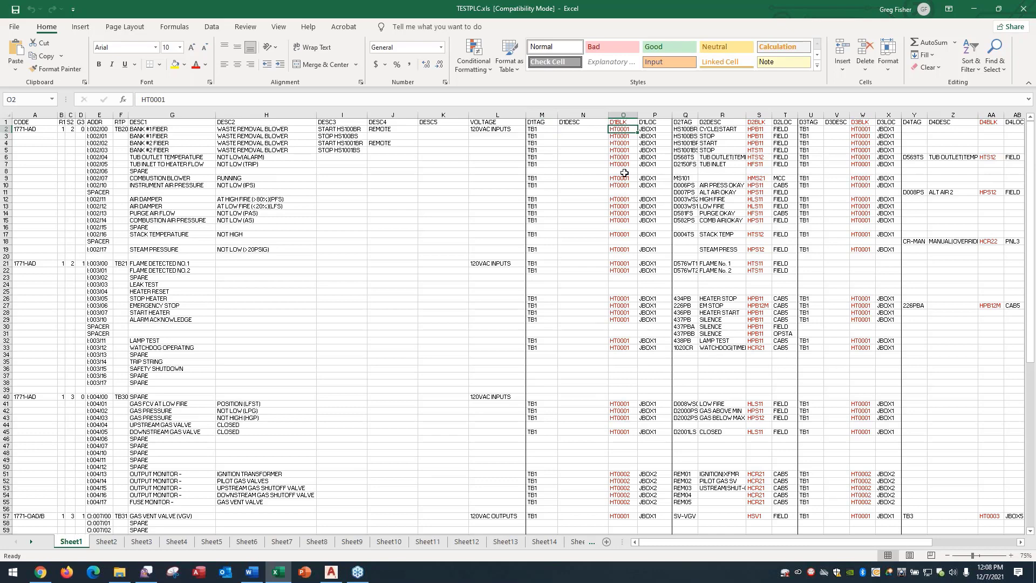
click(659, 130)
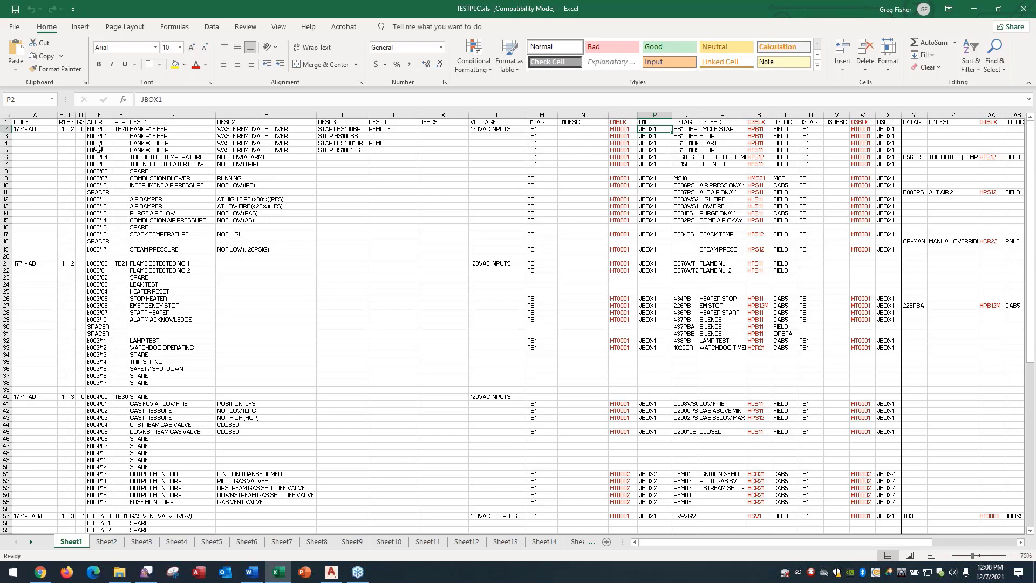
click(95, 131)
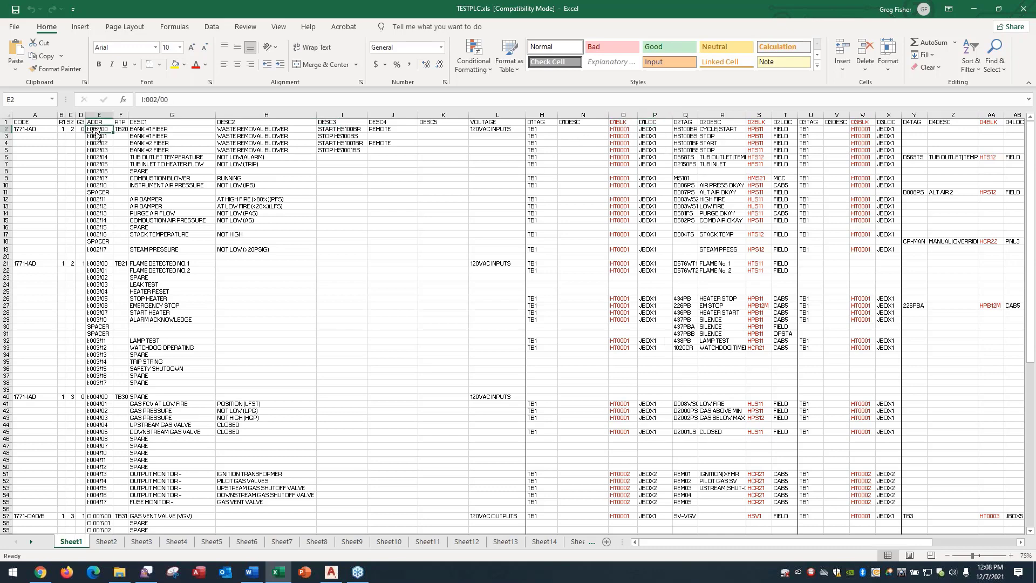
click(615, 131)
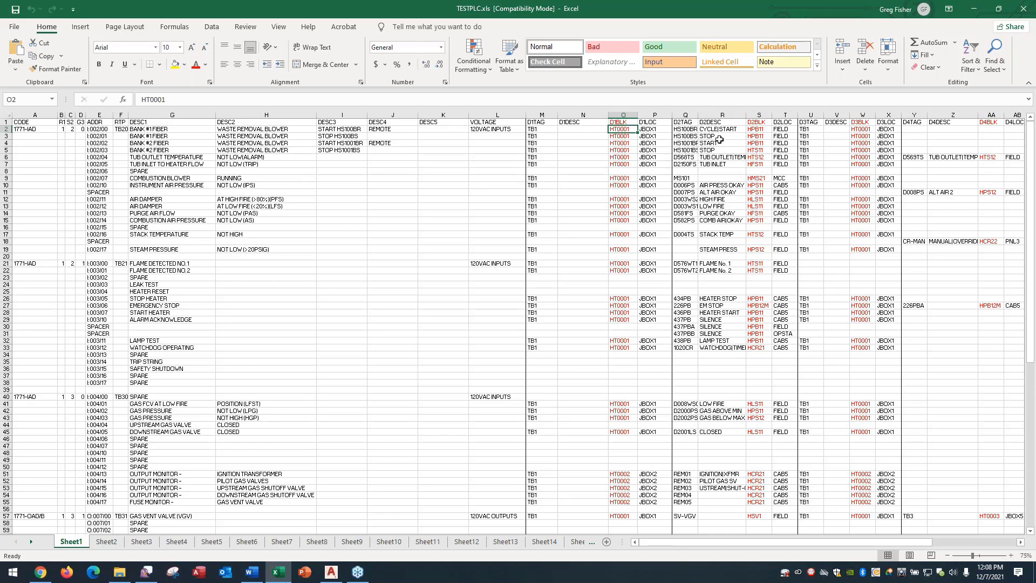
Examine the second device's tag, description, block name and location in columns D2TAG to D2LOC of row 2
click(763, 129)
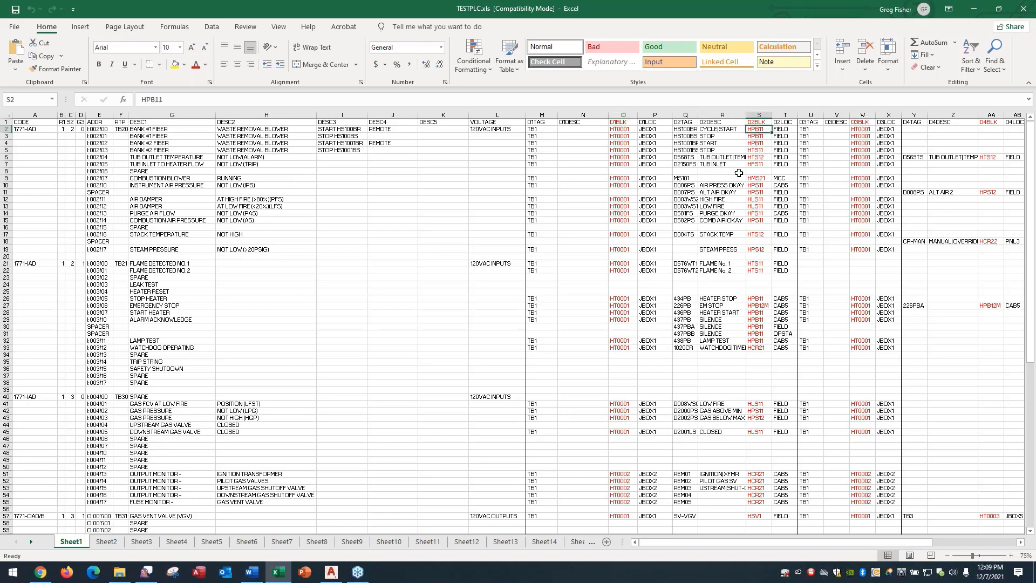
click(692, 131)
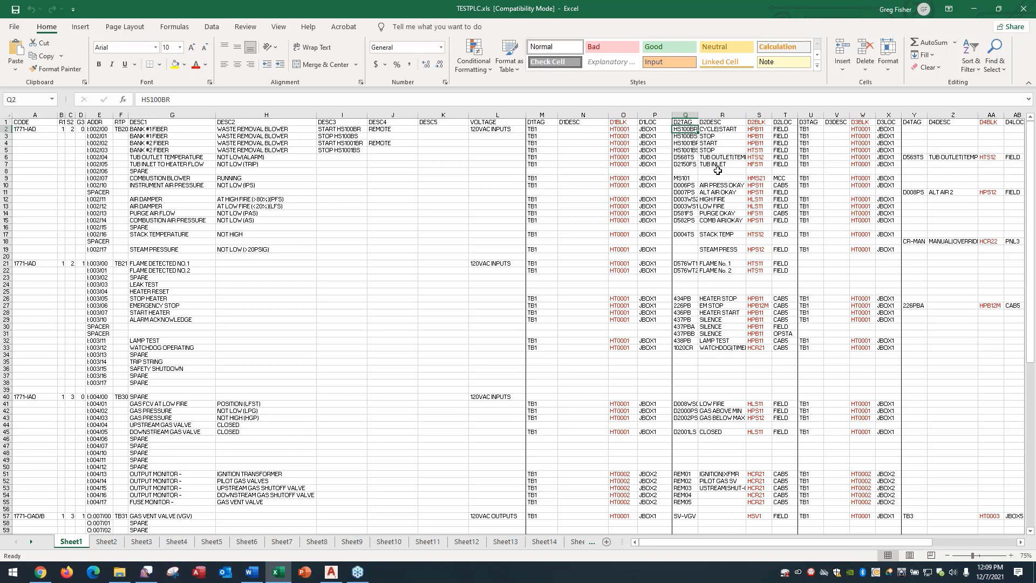
click(730, 130)
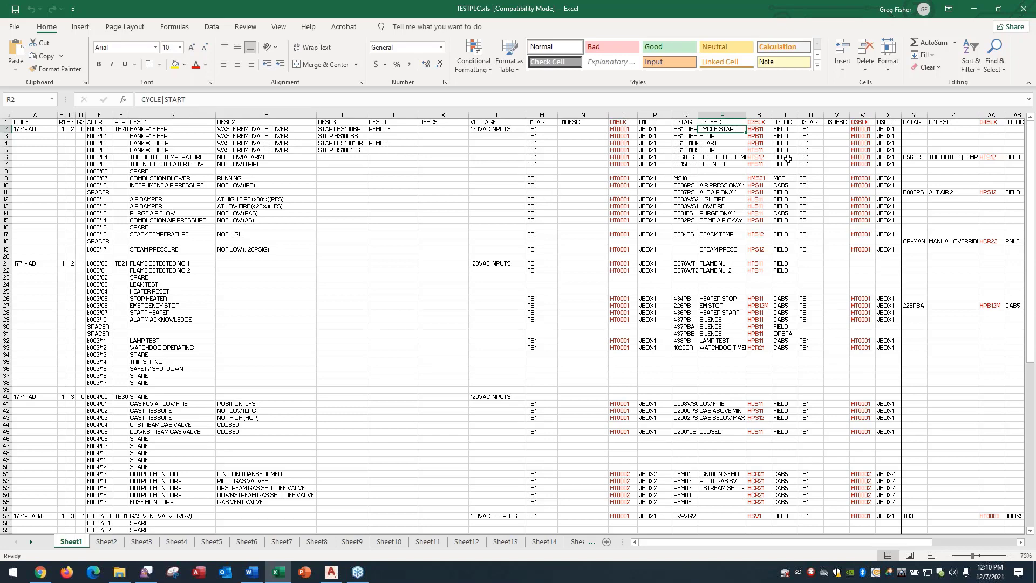
click(761, 131)
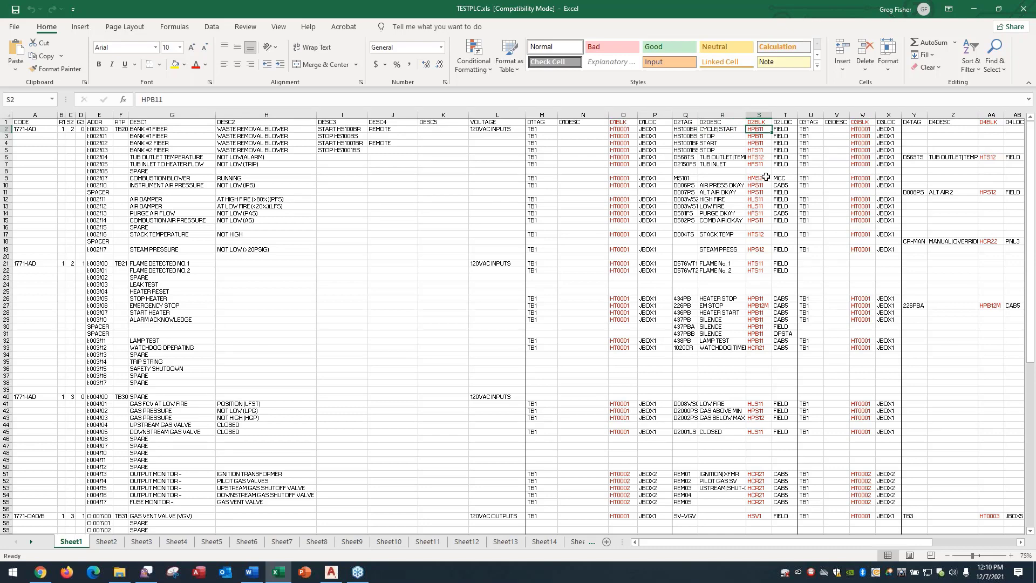
click(782, 132)
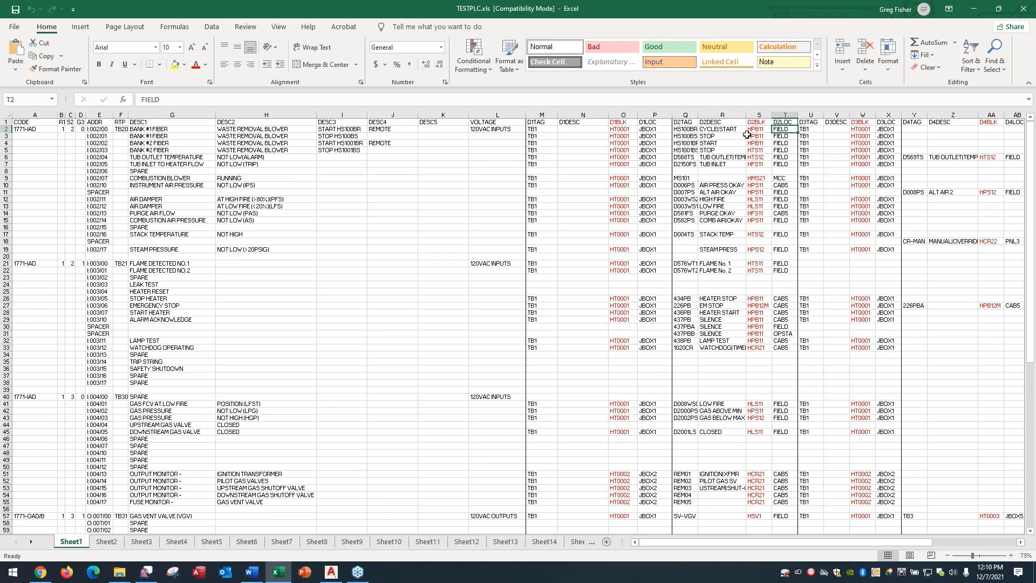
Inspect the D3BLK and D6BLK block names in row 2 and review the device columns through D6LOC
click(865, 131)
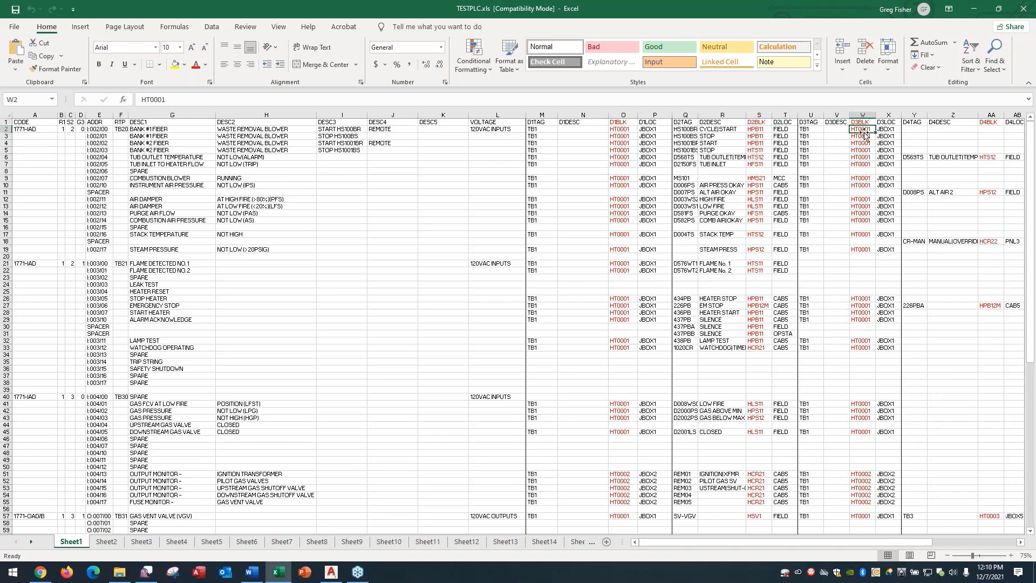
click(1021, 543)
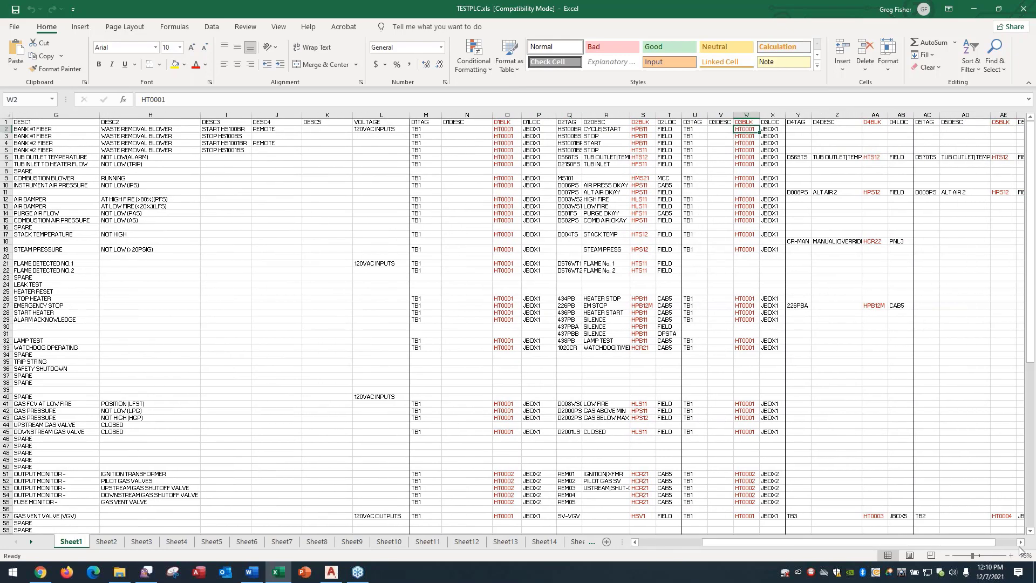
click(1020, 542)
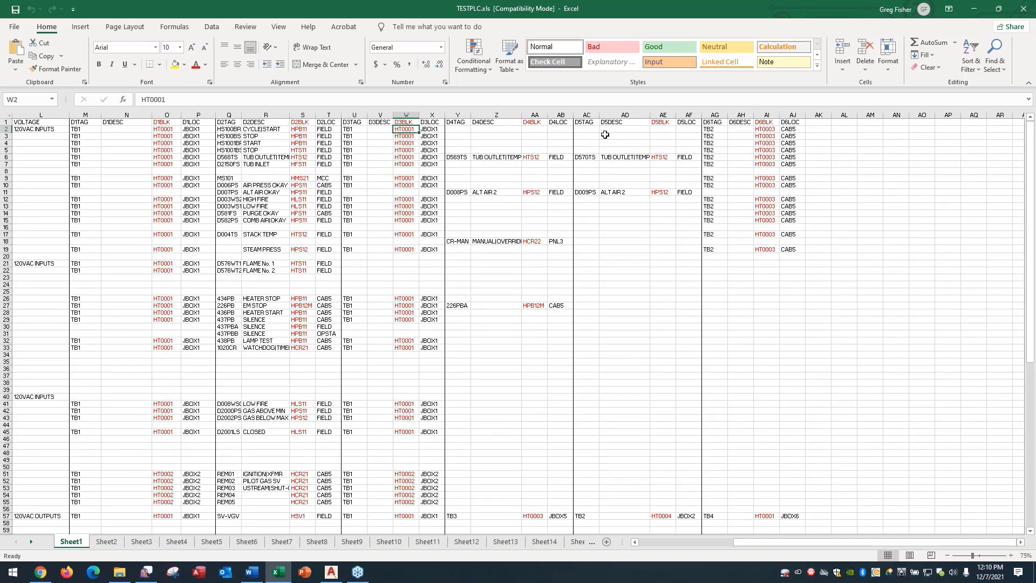
click(767, 131)
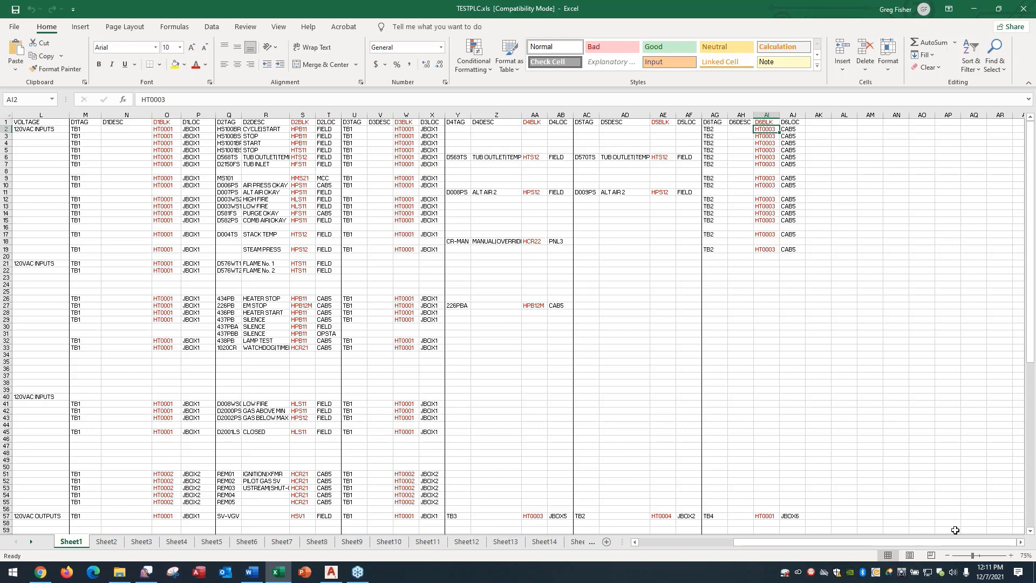
drag(957, 544, 834, 544)
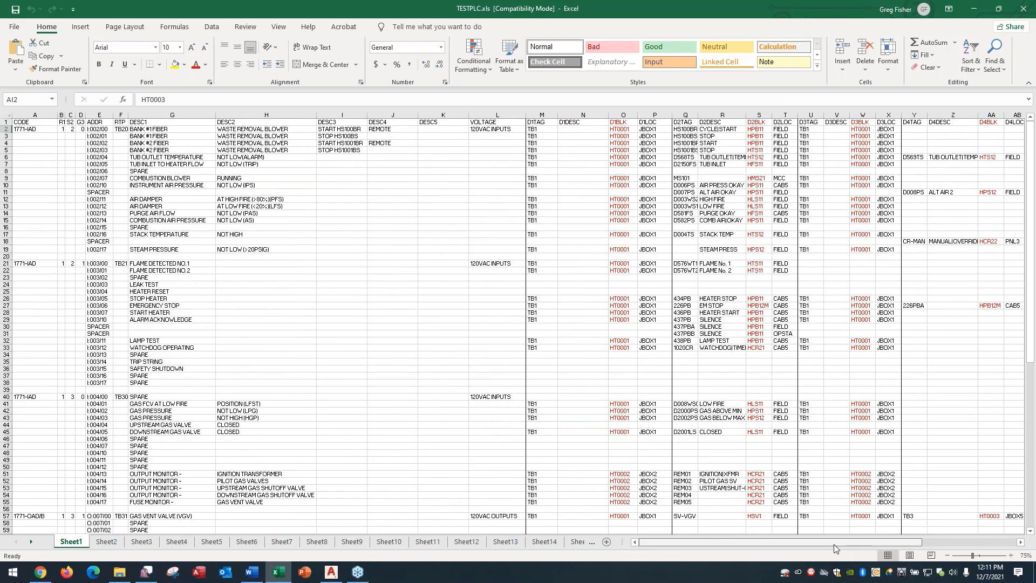
Examine the second I/O address in E3, the blank separator row 20 and the next module's code in A21
click(99, 138)
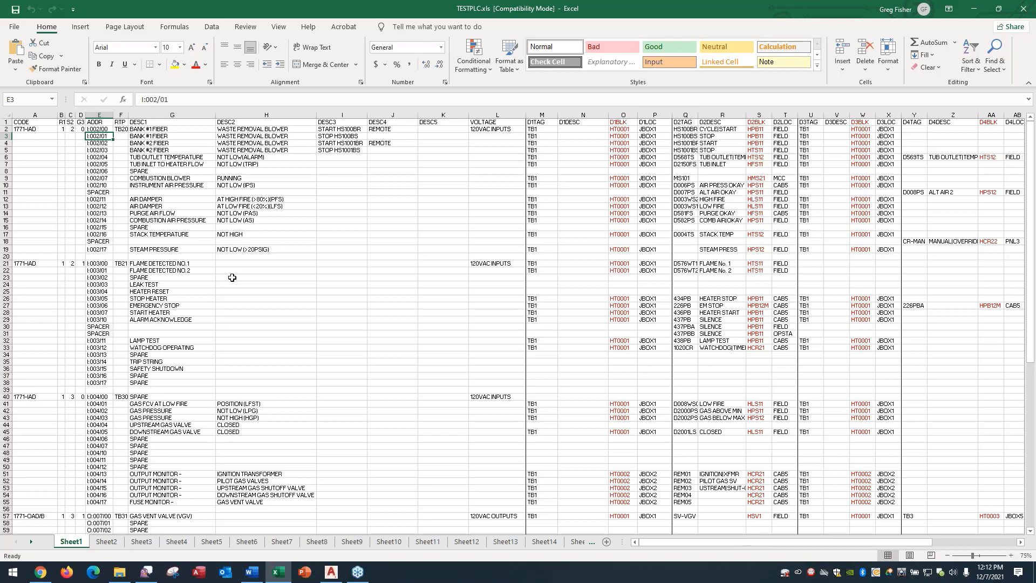
click(8, 257)
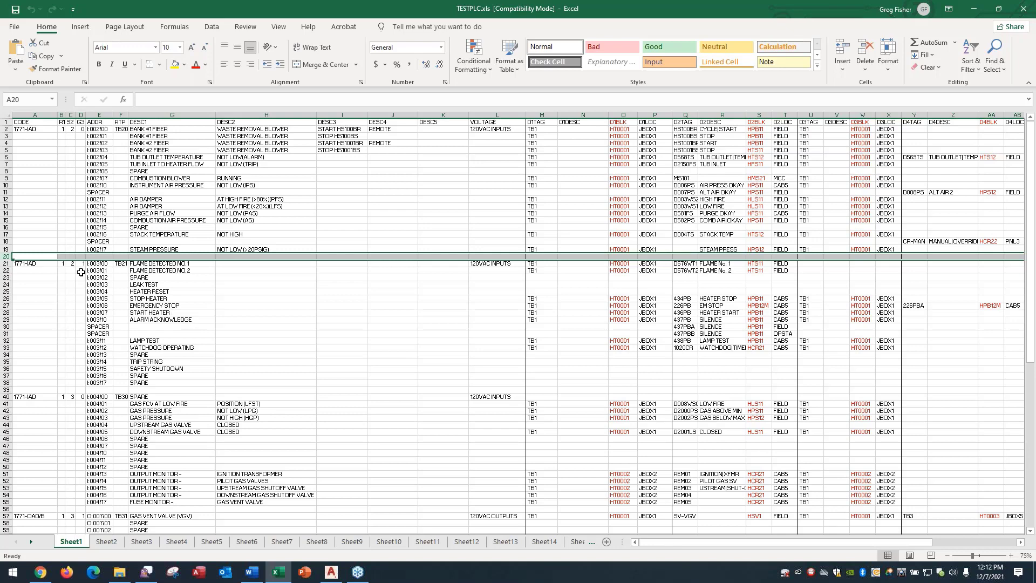
click(37, 265)
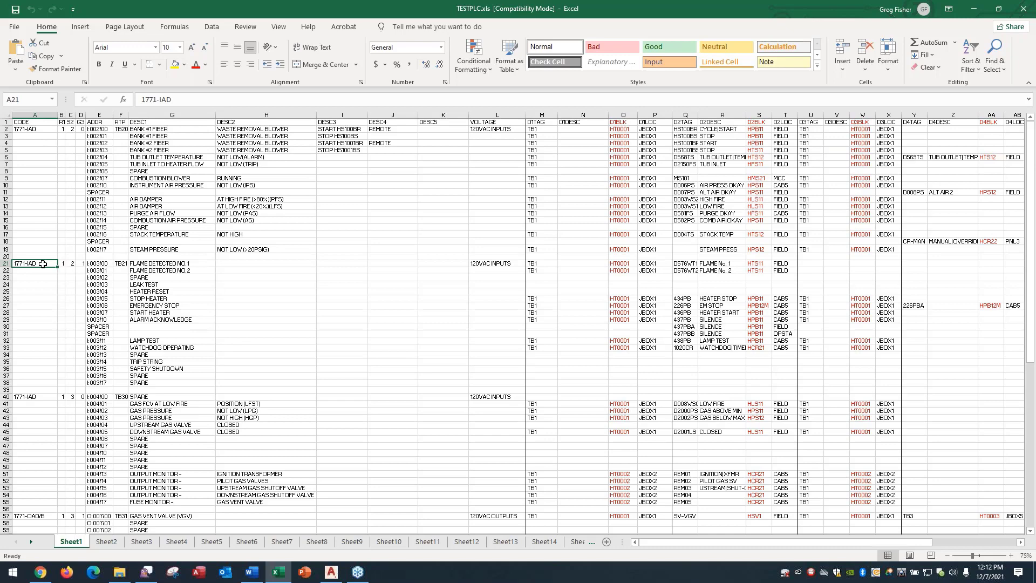
Examine the separator row 39, the module codes in A40 and A57, and the remaining module rows through row 99
click(6, 390)
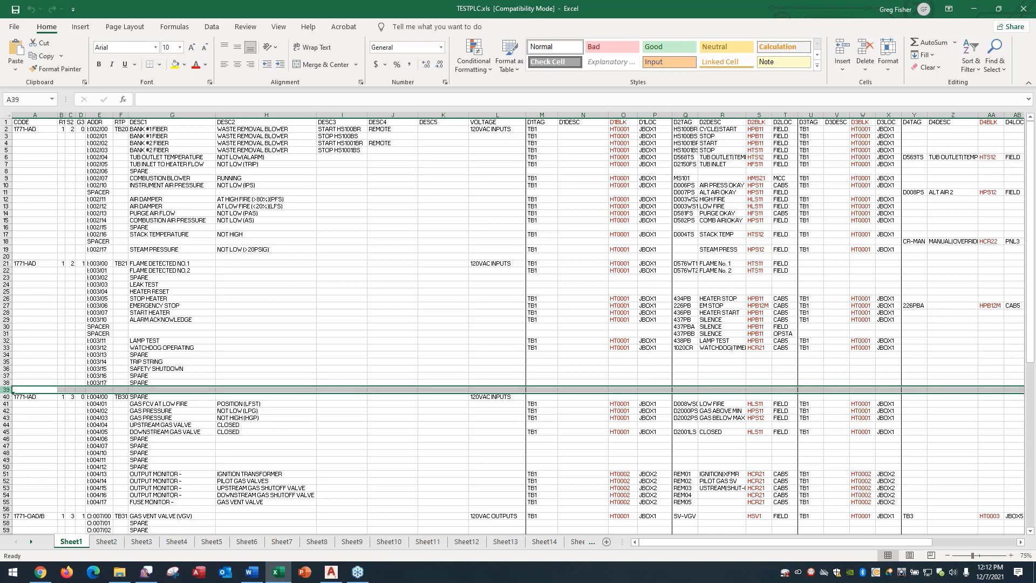
click(18, 398)
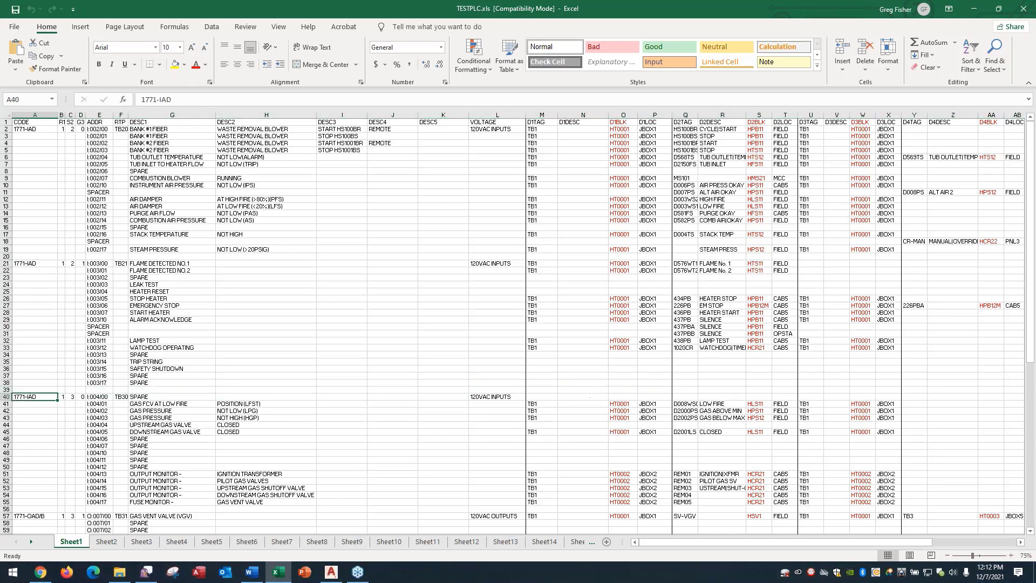
click(40, 516)
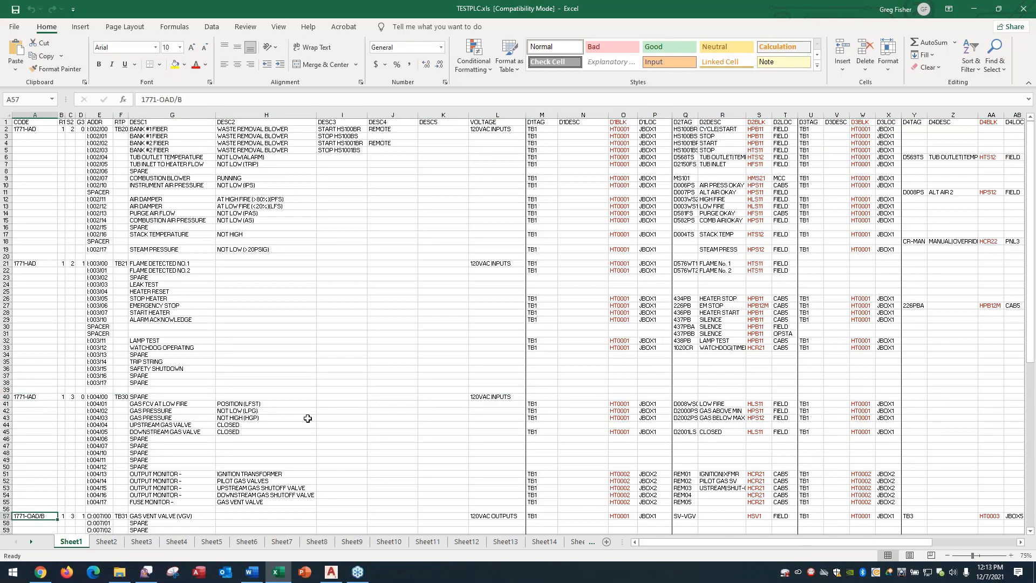
scroll(358, 362, down, 9)
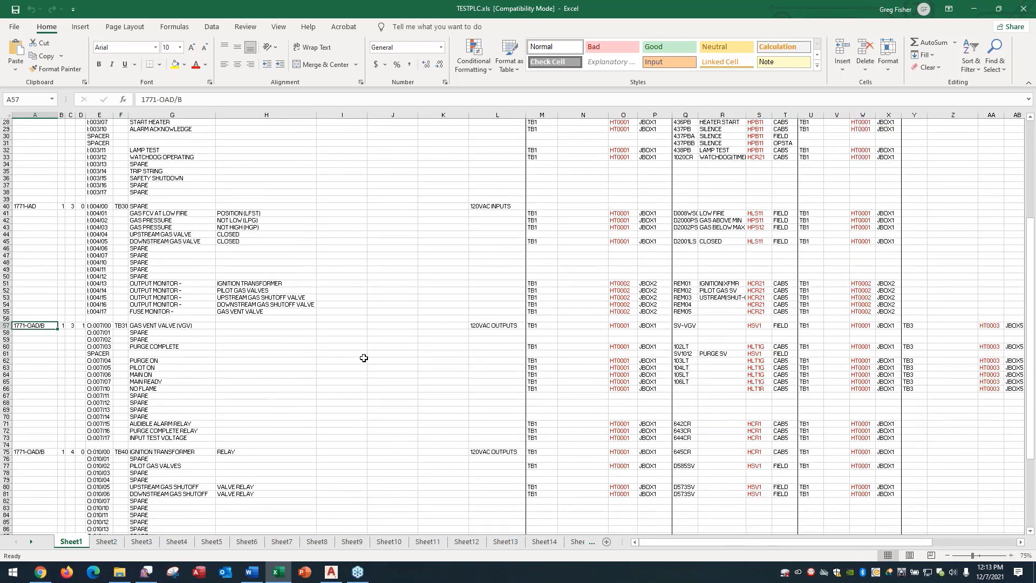
scroll(362, 357, down, 6)
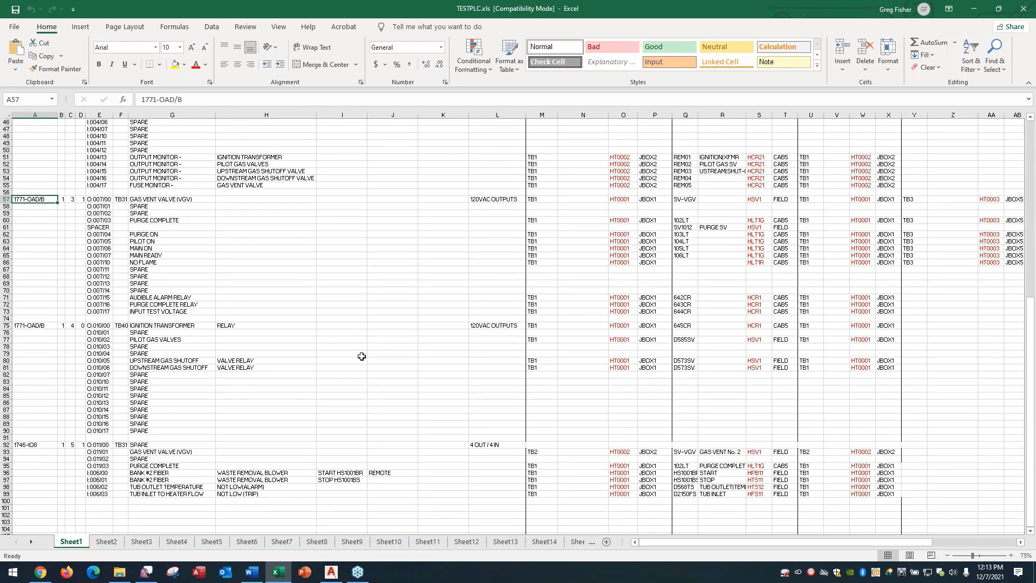
scroll(362, 356, down, 1)
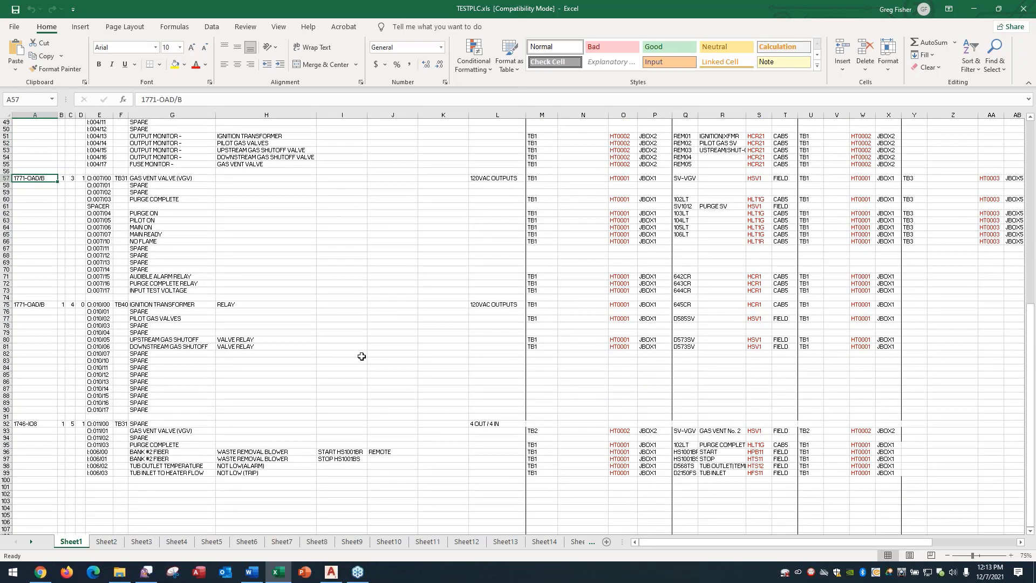
scroll(362, 357, up, 13)
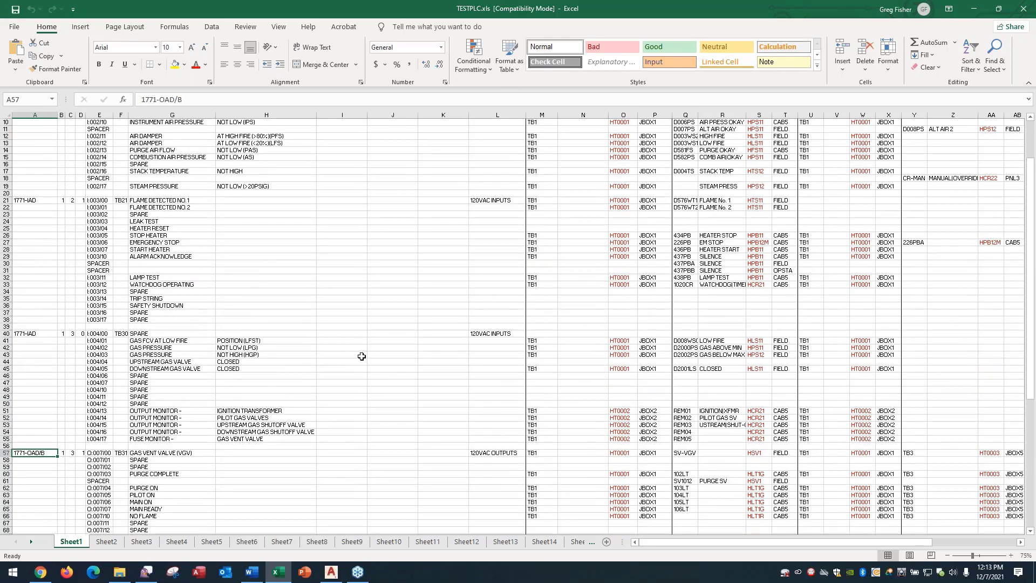
scroll(362, 356, up, 3)
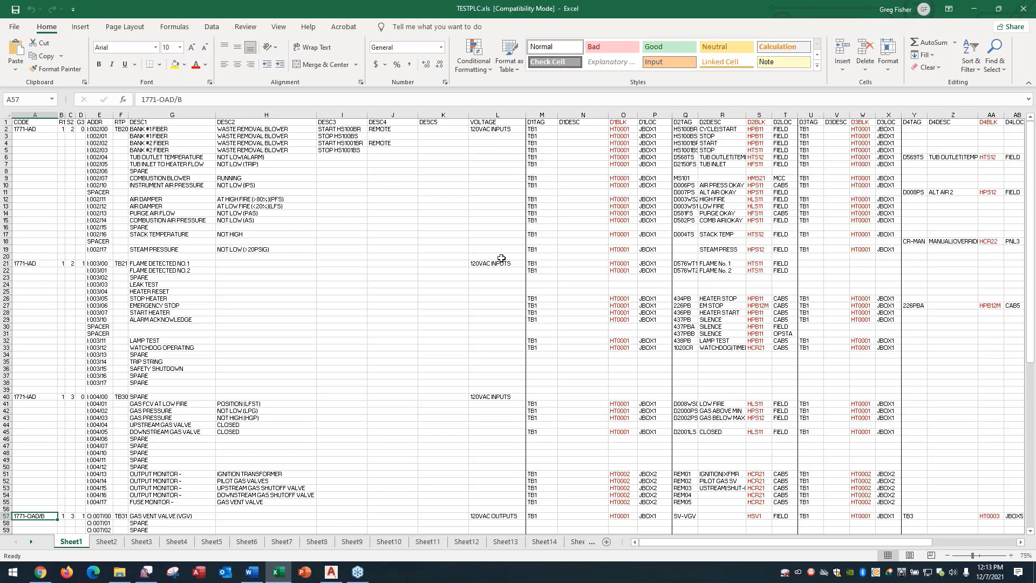
Inspect the D1BLK and D2BLK block name columns and the block name in O2
click(625, 114)
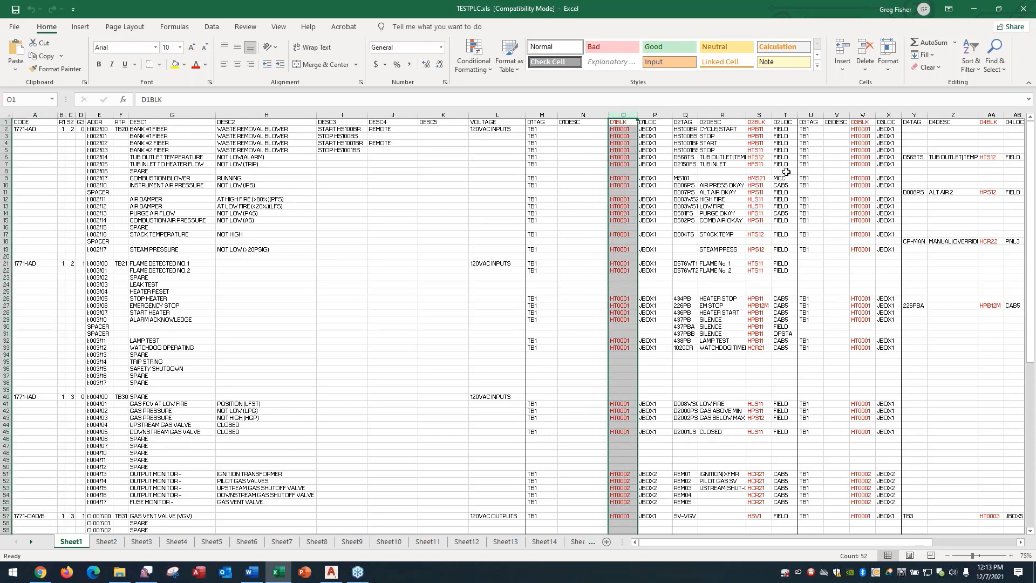
click(762, 114)
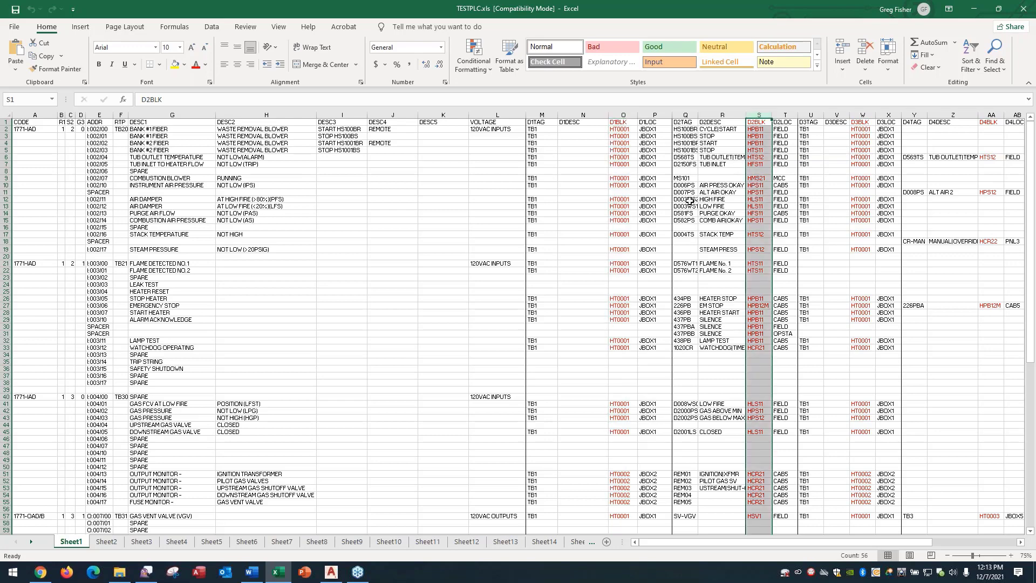
click(628, 131)
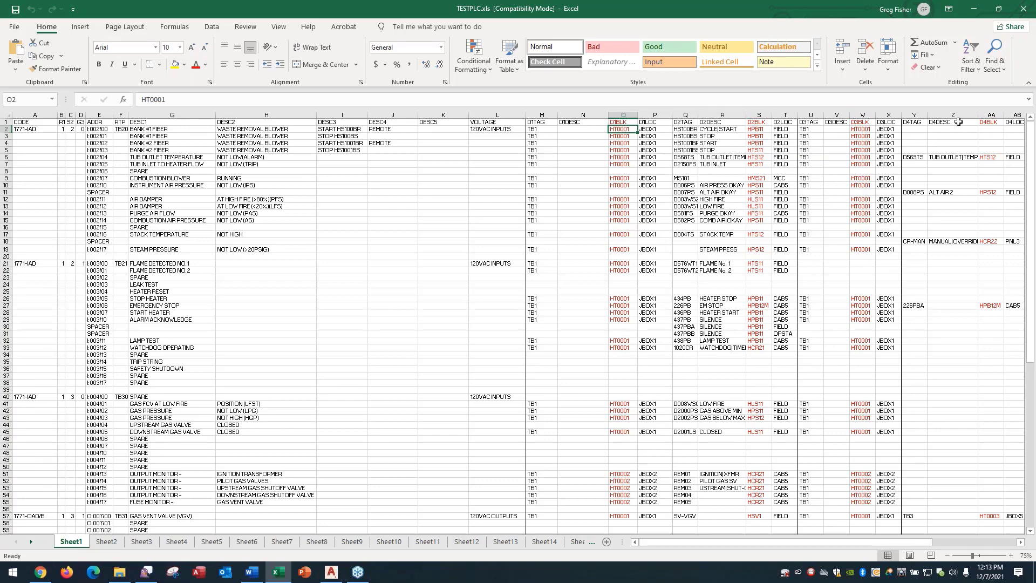
Switch to AutoCAD Electrical and load TESTPLC.xls from the 1_PLC Webinar folder into the PLC I/O Utility
click(976, 10)
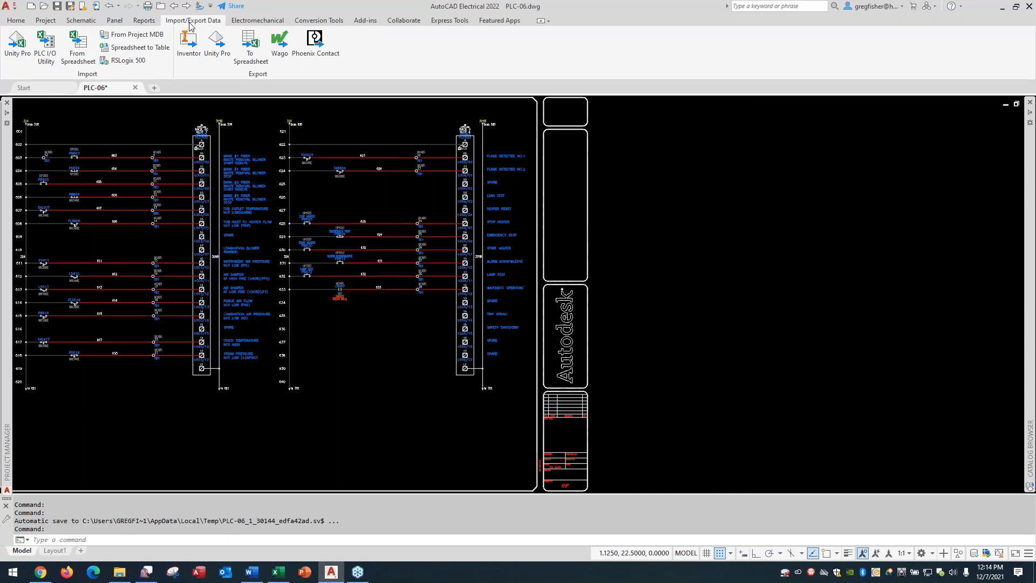
click(48, 49)
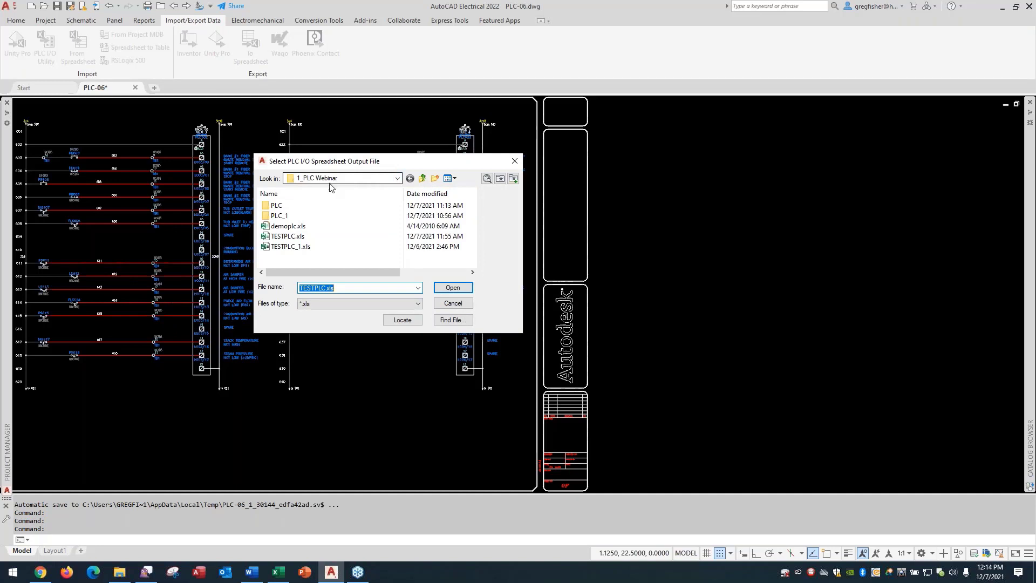
click(269, 239)
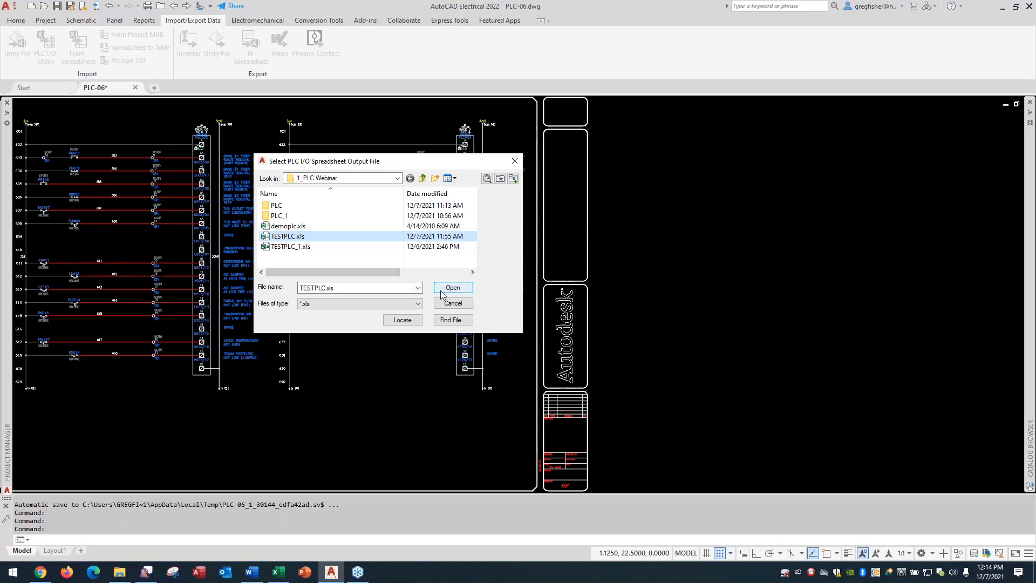
mouse_move(275, 573)
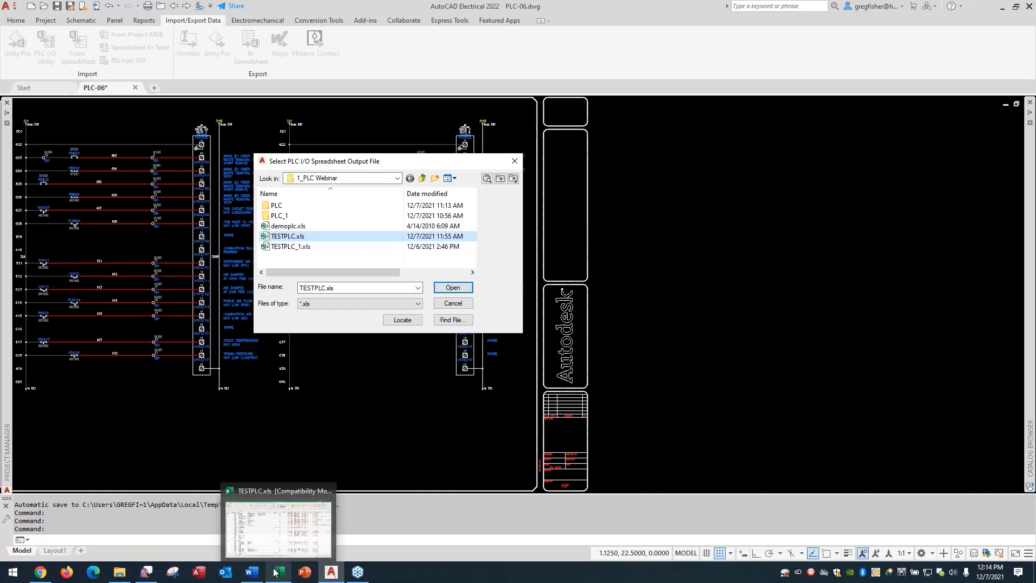
click(292, 537)
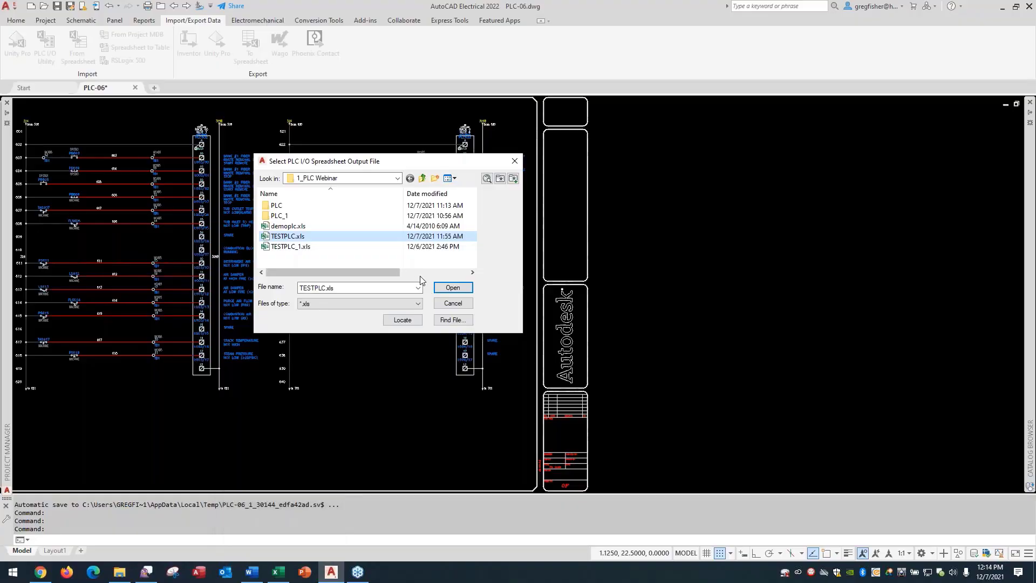
click(449, 289)
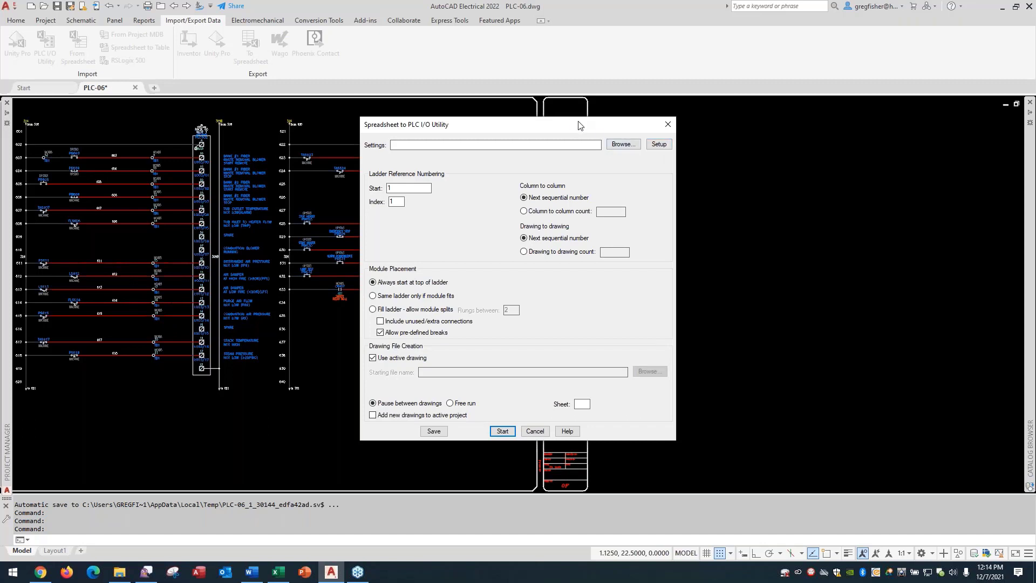
Open the PLC I/O Utility setup and move both dialogs clear of the ladders in the drawing
mouse_move(576, 125)
mouse_down()
mouse_move(728, 138)
mouse_move(787, 123)
mouse_up()
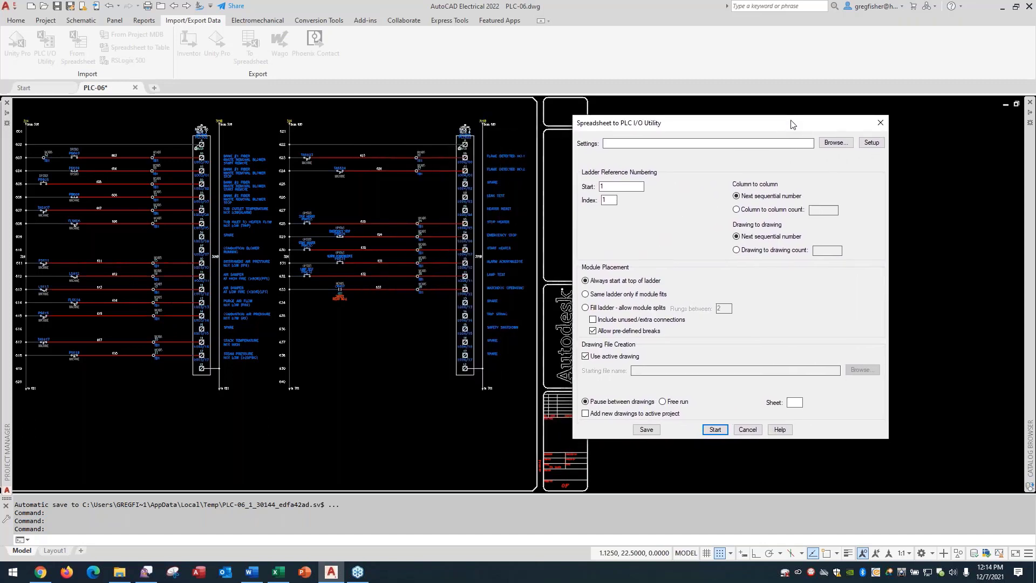
click(872, 143)
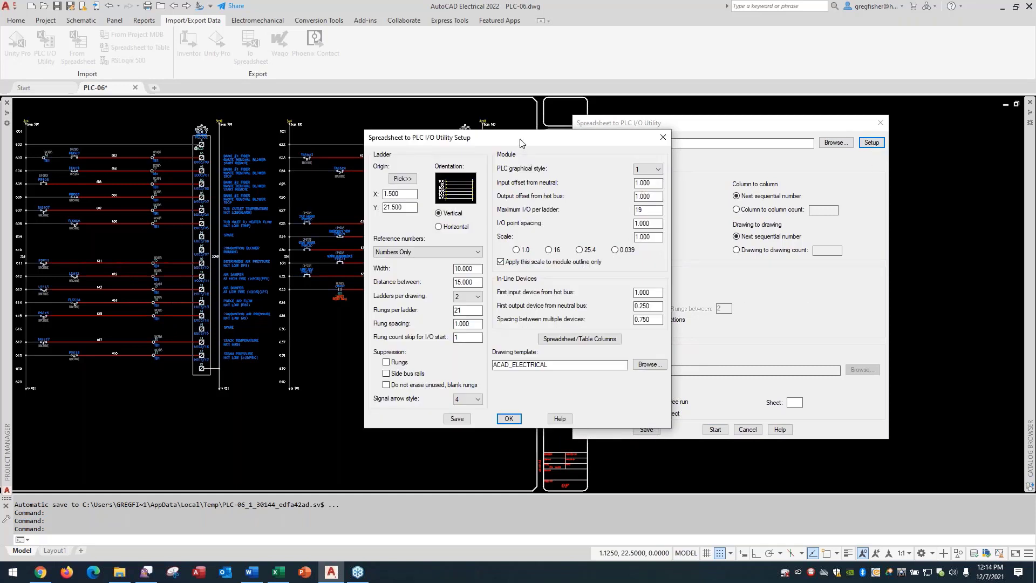
drag(543, 144, 737, 142)
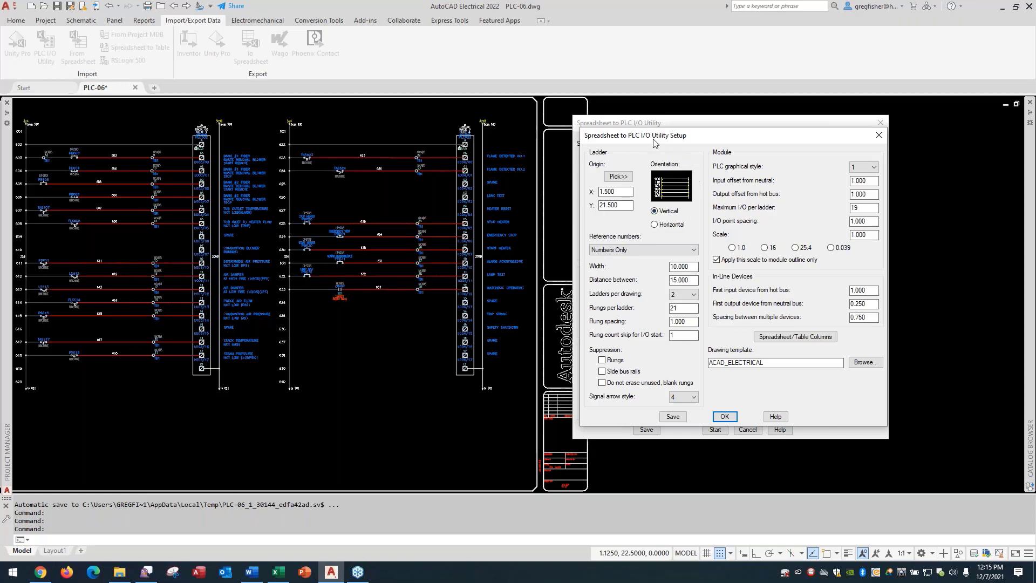
Examine the ladder origin coordinates and the available reference number formats in the setup
drag(626, 191, 600, 206)
click(694, 250)
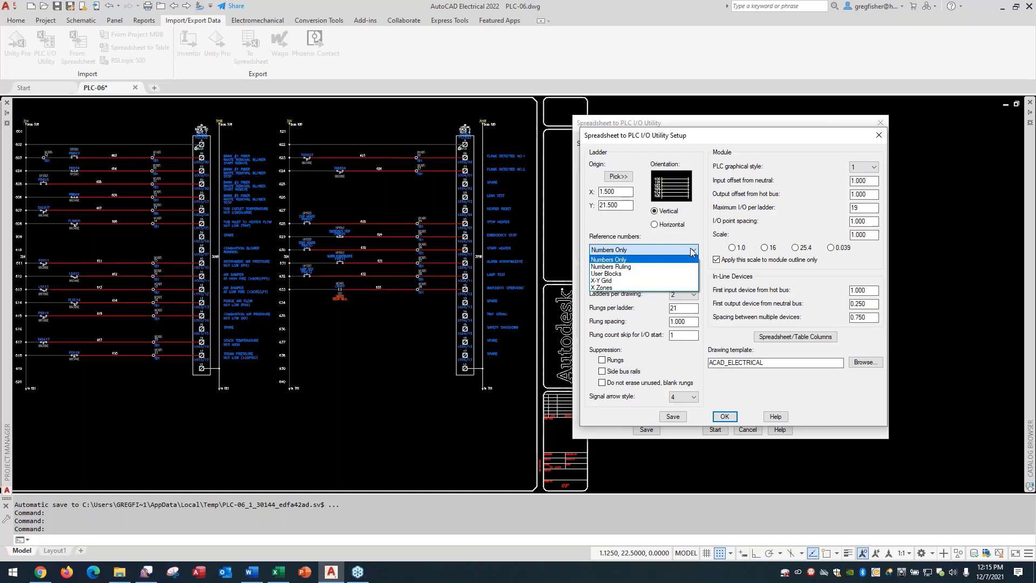
click(694, 253)
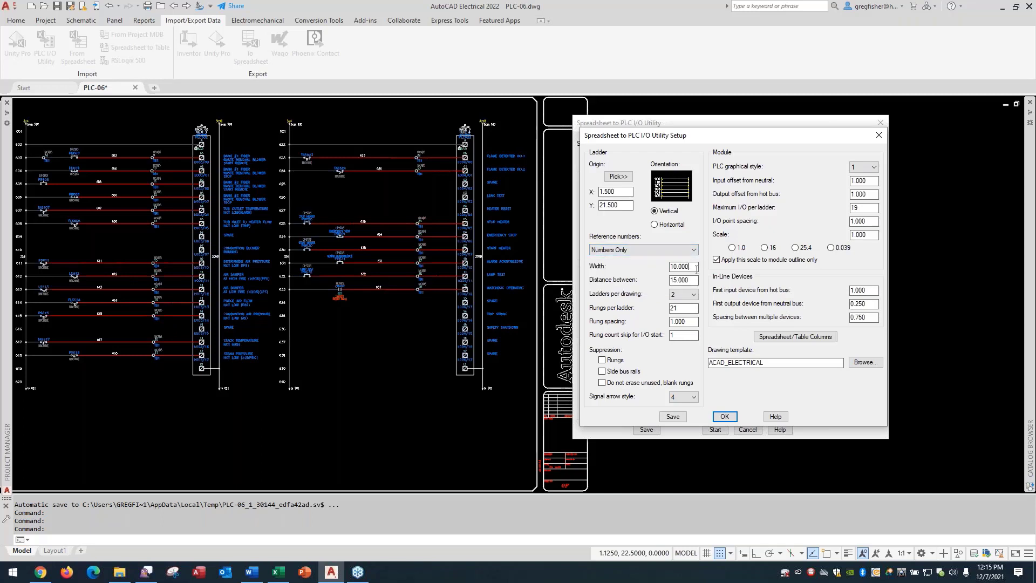
Review the ladder width, the ladders-per-drawing options and the distance between ladders
drag(696, 268, 659, 280)
click(693, 294)
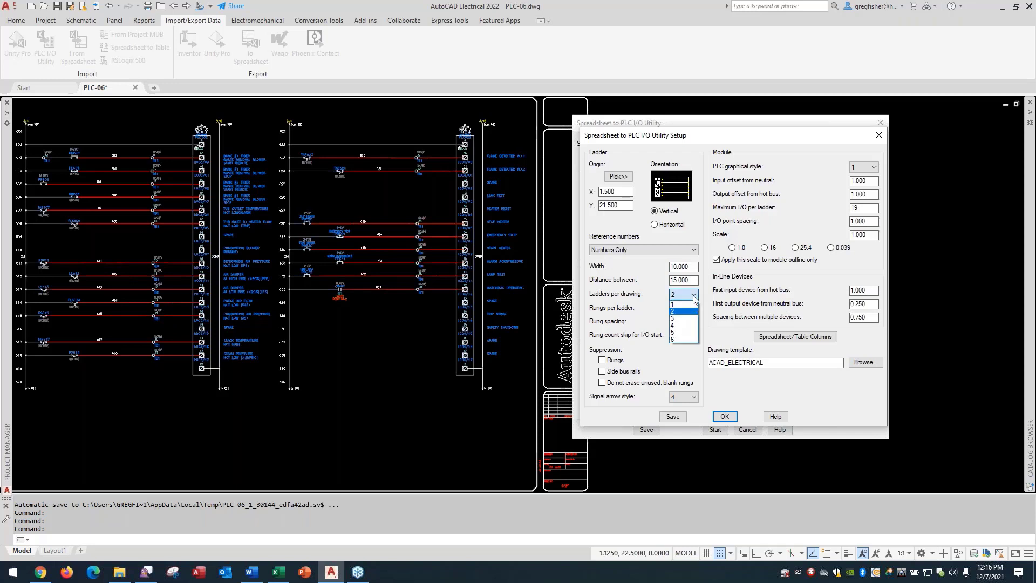
click(694, 297)
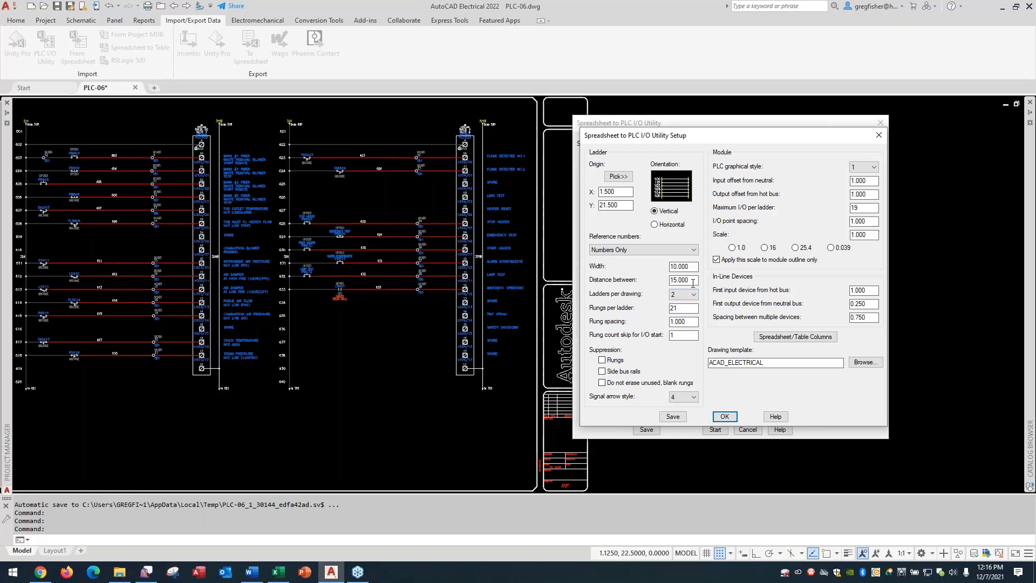
drag(693, 283, 669, 281)
Examine the rungs per ladder, the rung spacing and the rung count skip for I/O start
click(682, 309)
double_click(682, 310)
key(Tab)
double_click(673, 337)
Inspect the available signal arrow styles in the ladder settings and keep style 4
click(690, 399)
click(695, 397)
click(696, 398)
click(694, 397)
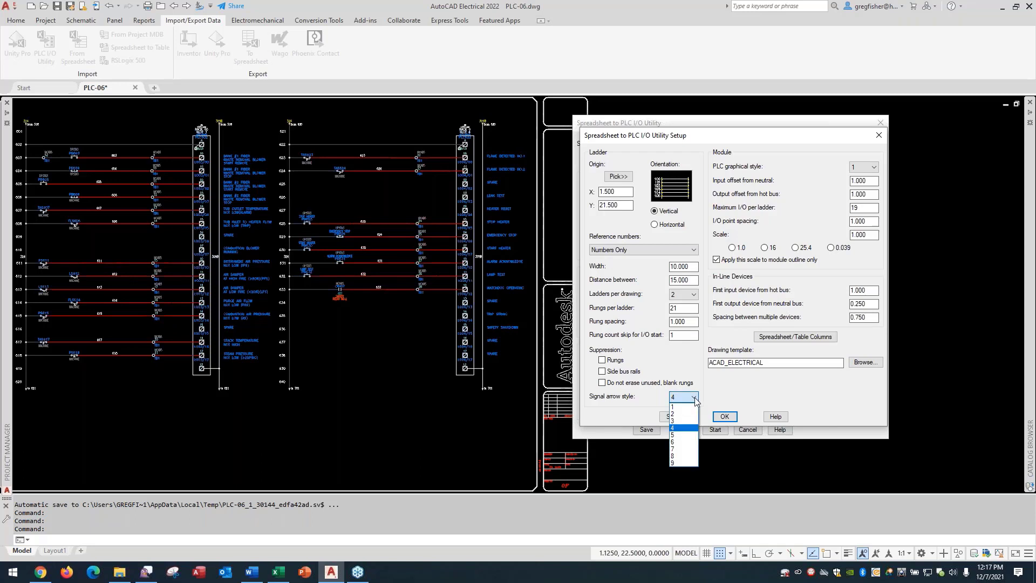
click(695, 398)
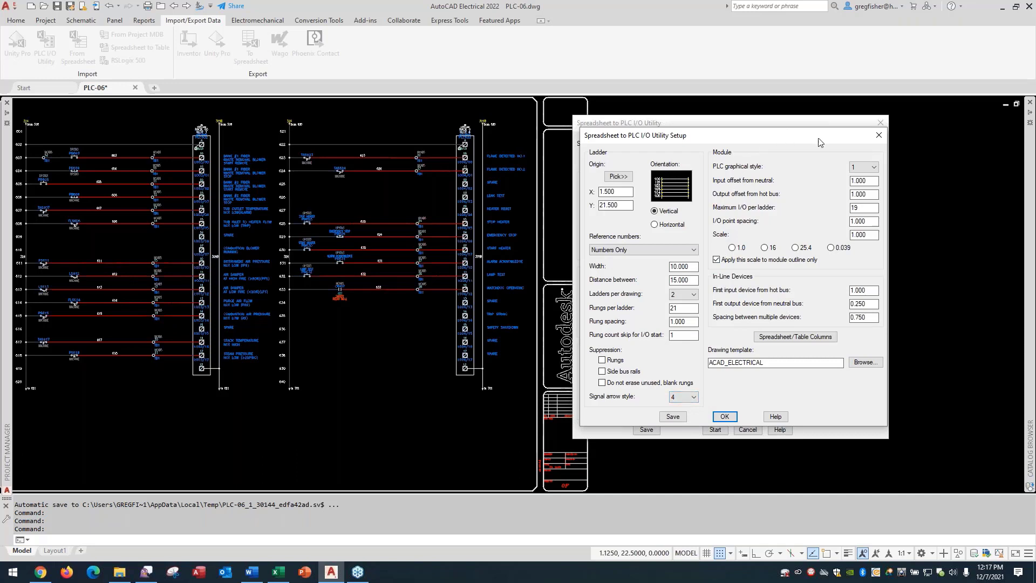
Examine the PLC graphical style options and the module's input and output offsets, keeping graphical style 1
click(875, 168)
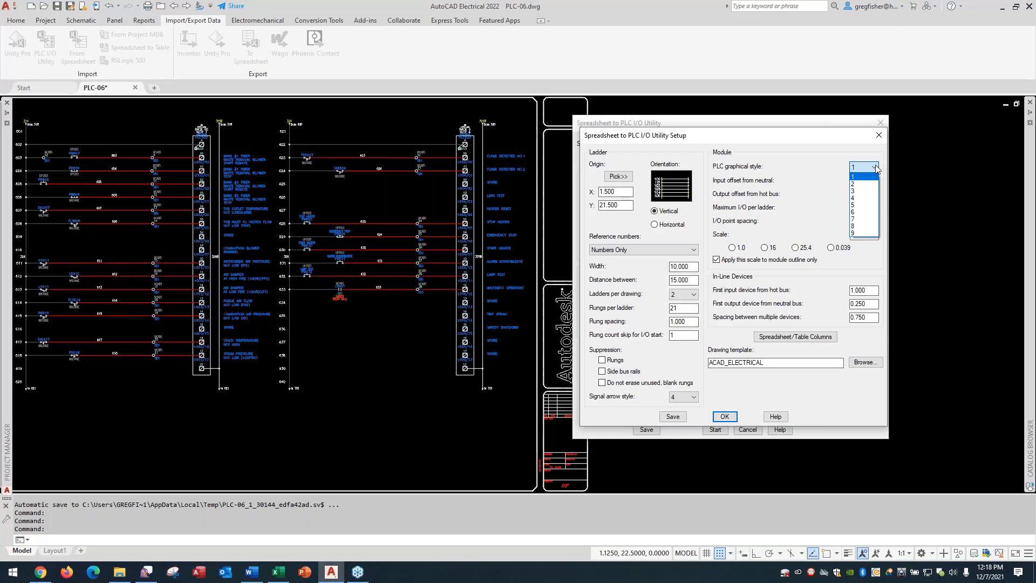
click(876, 169)
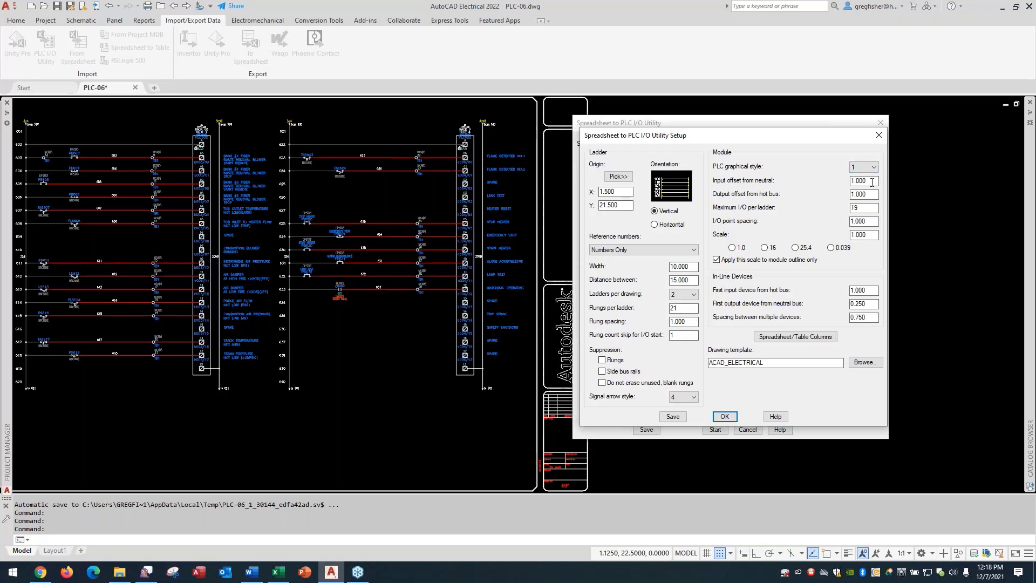
drag(872, 182, 837, 185)
key(Tab)
Review the module's maximum I/O per ladder, I/O point spacing and scale against the ladder's rung spacing
click(869, 206)
double_click(870, 206)
double_click(868, 221)
double_click(695, 323)
click(875, 236)
drag(875, 236, 837, 241)
Compare the first input device offset setting with the D1TAG, D1BLK and D2BLK entries in row 2 of TESTPLC.xls in Excel, and return to AutoCAD Electrical
drag(873, 290, 845, 295)
mouse_move(284, 573)
click(286, 540)
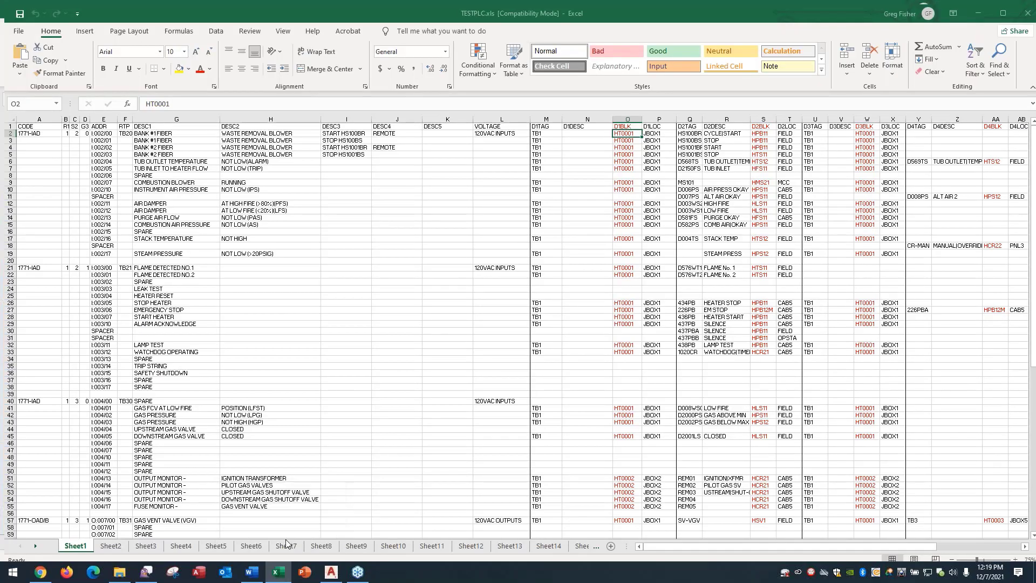
click(546, 131)
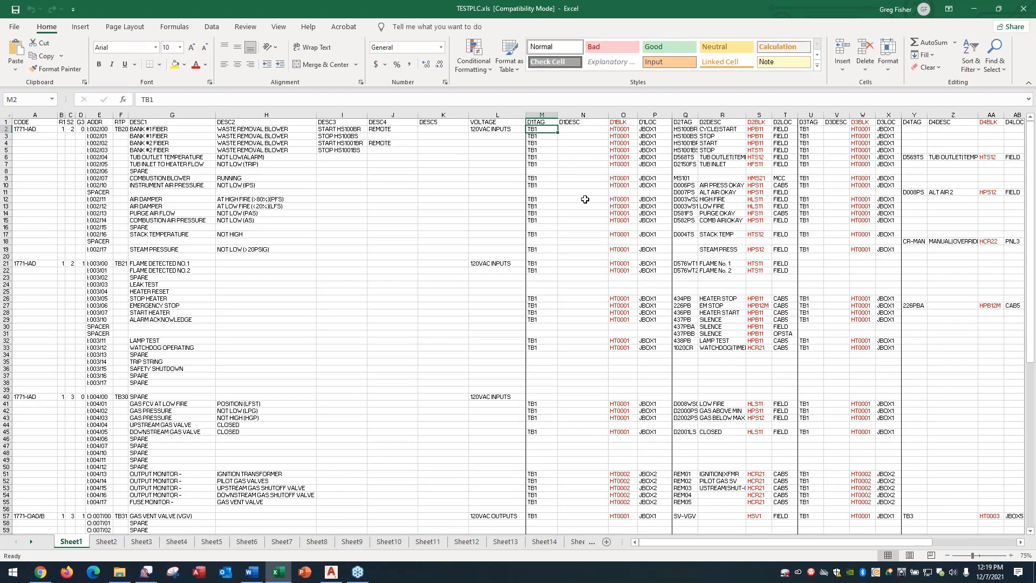
click(623, 131)
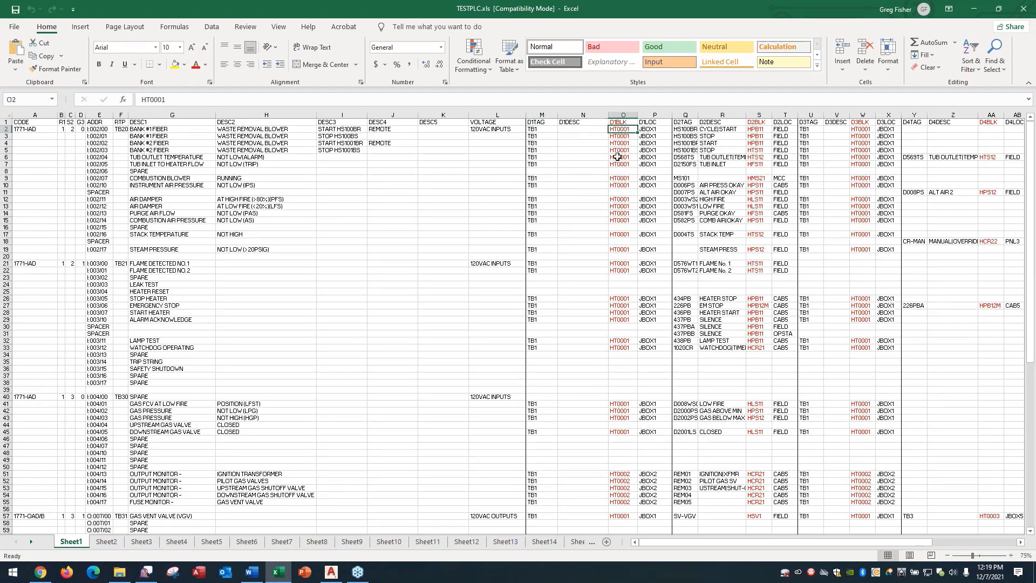
drag(759, 132, 759, 138)
click(760, 131)
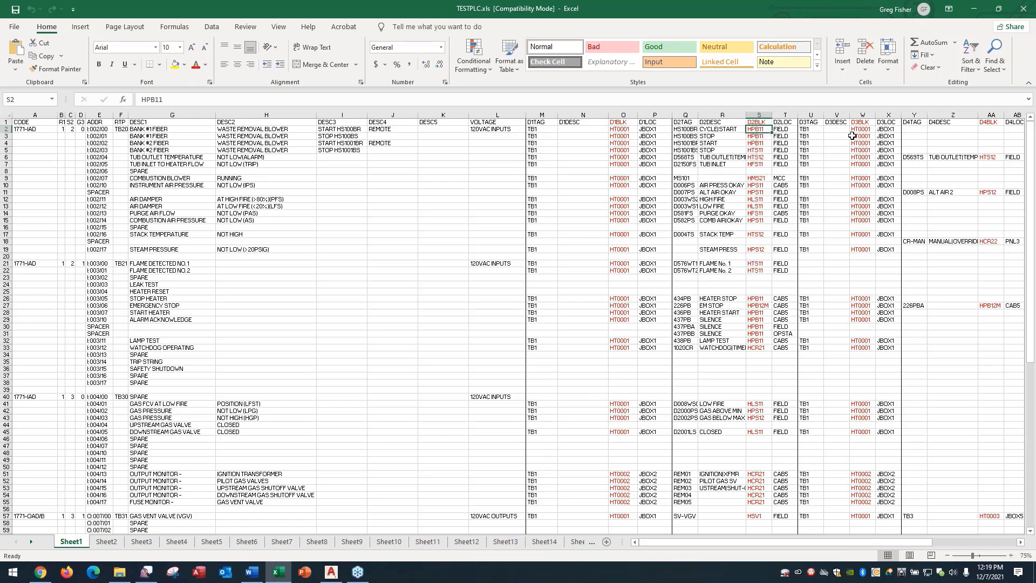
click(974, 10)
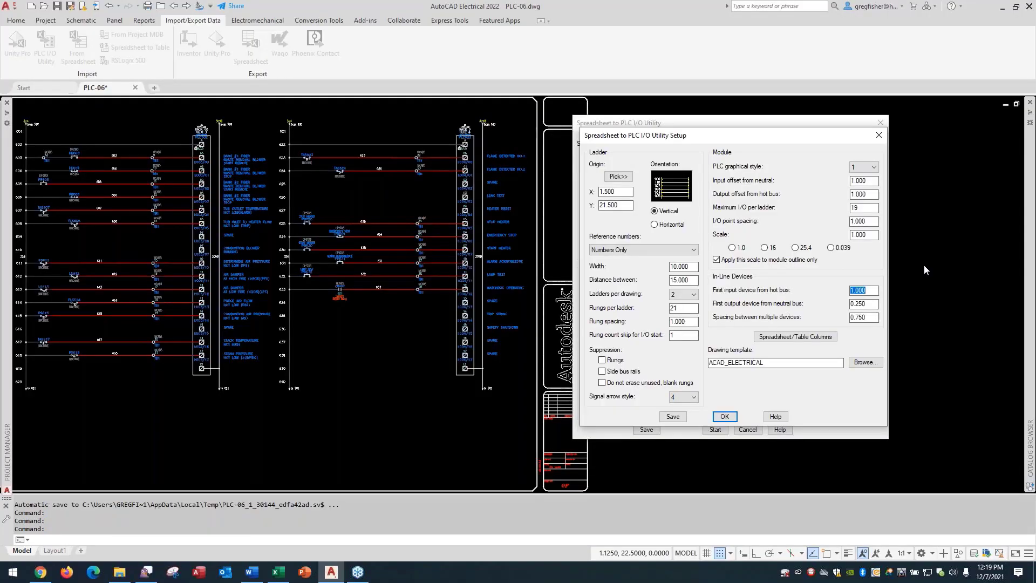
Examine the in-line device offsets and multiple-device spacing, and check the option for saving the setup as a .wdi file without saving
click(875, 291)
double_click(875, 291)
key(Tab)
double_click(871, 320)
click(677, 419)
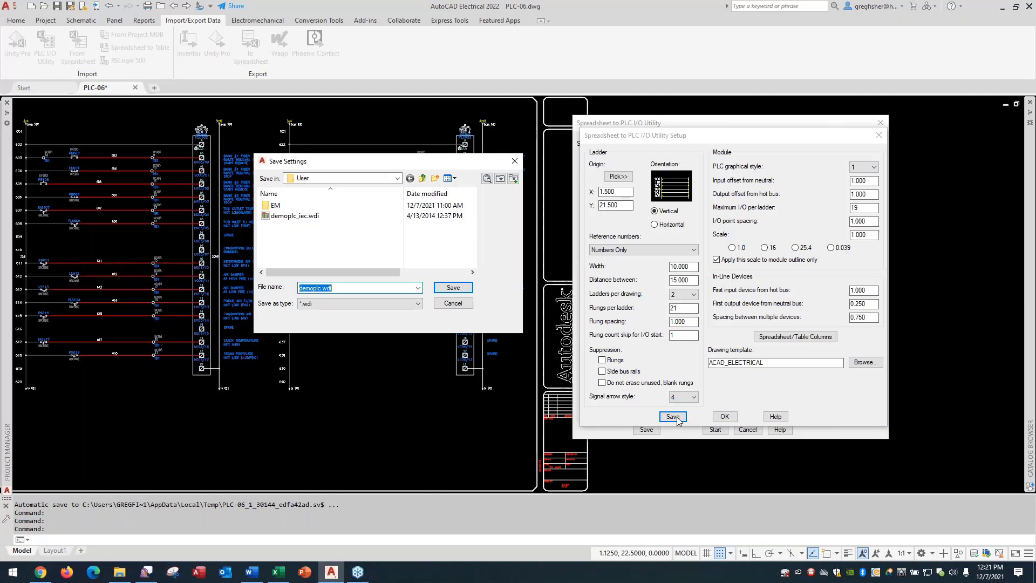
click(465, 307)
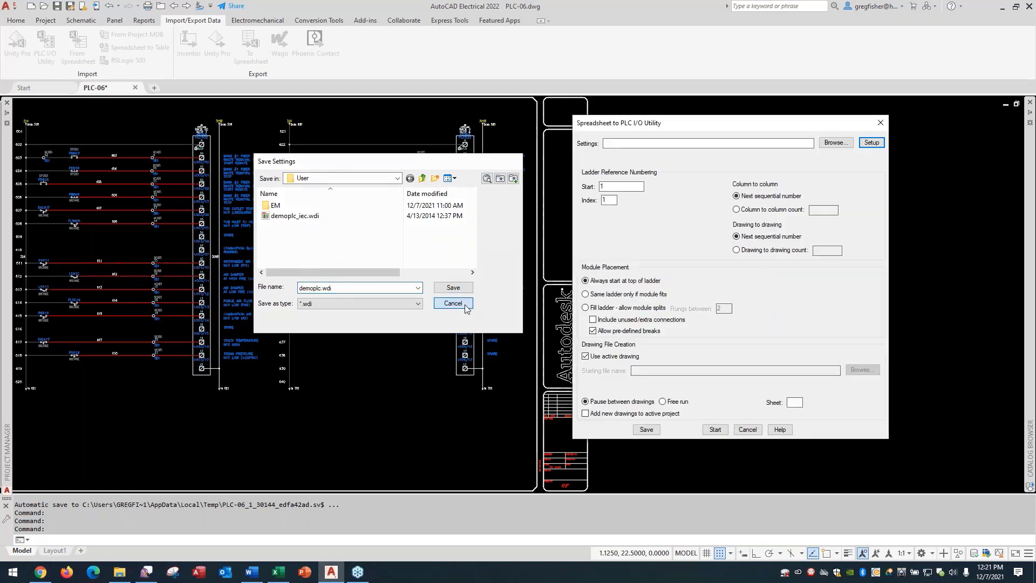
Reopen the utility setup, bring up its spreadsheet column assignments, and compare them with the first module row of TESTPLC.xls in Excel
click(878, 144)
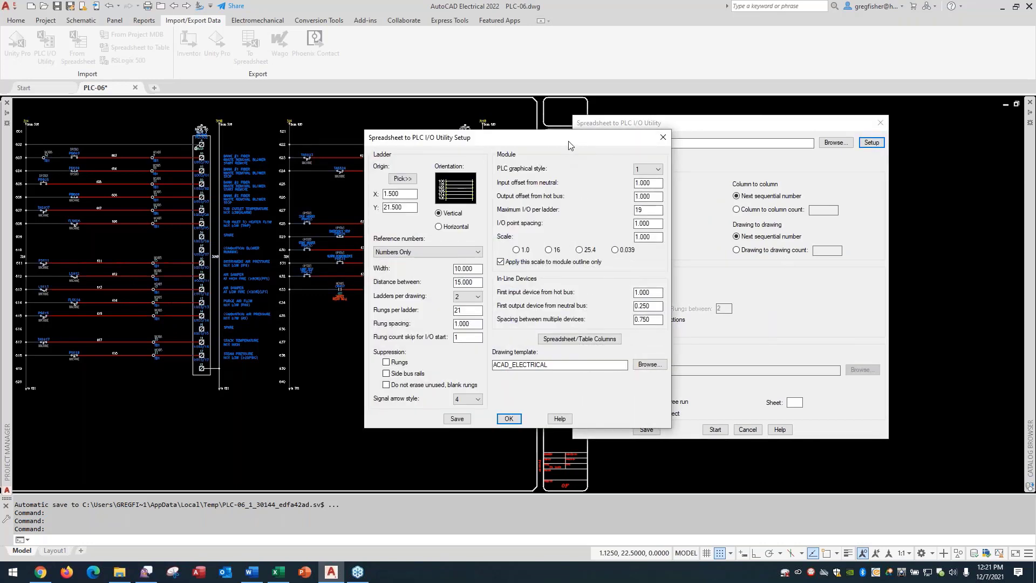
drag(568, 144, 779, 139)
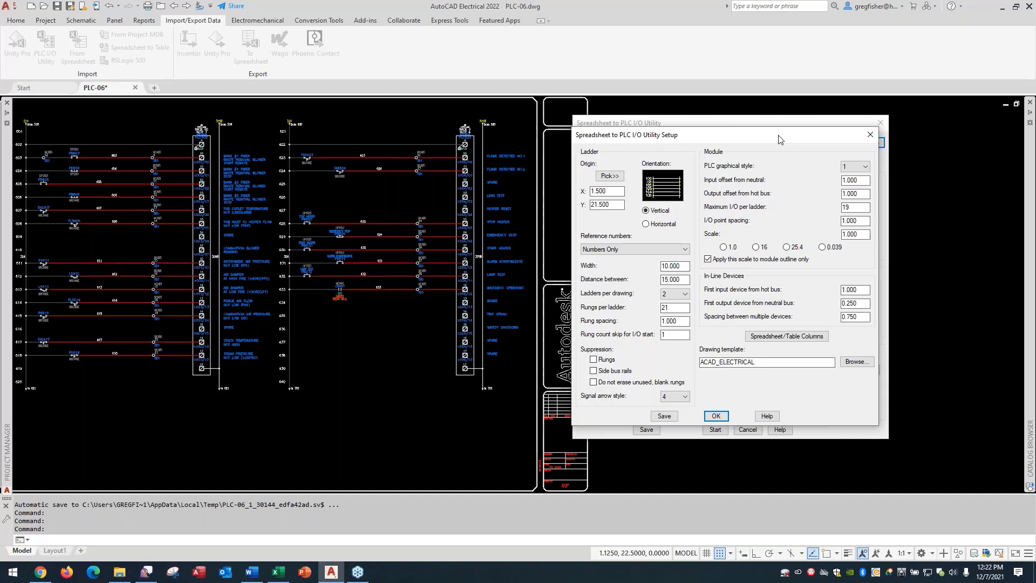
click(781, 339)
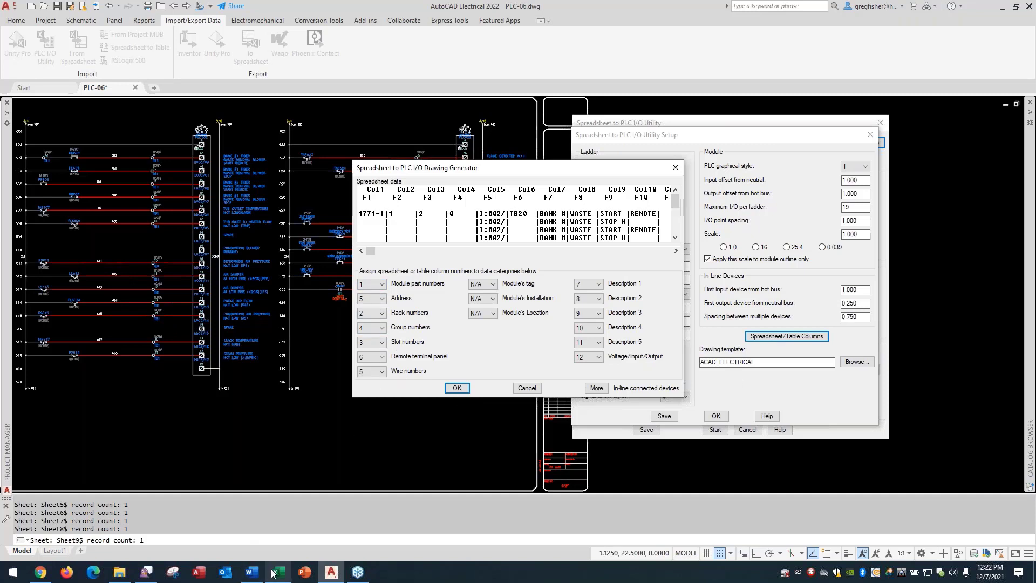
mouse_move(273, 574)
click(277, 536)
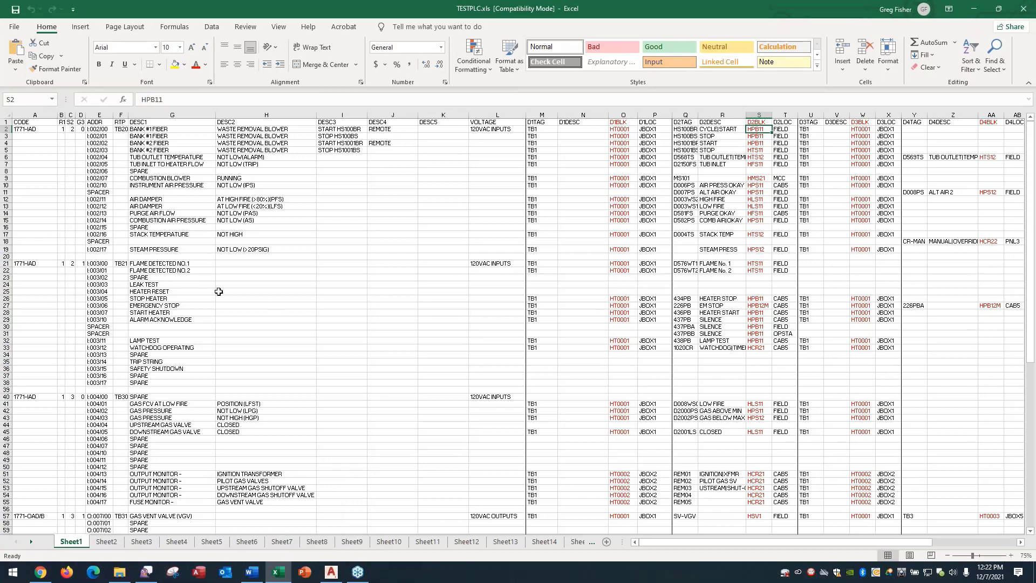
click(44, 129)
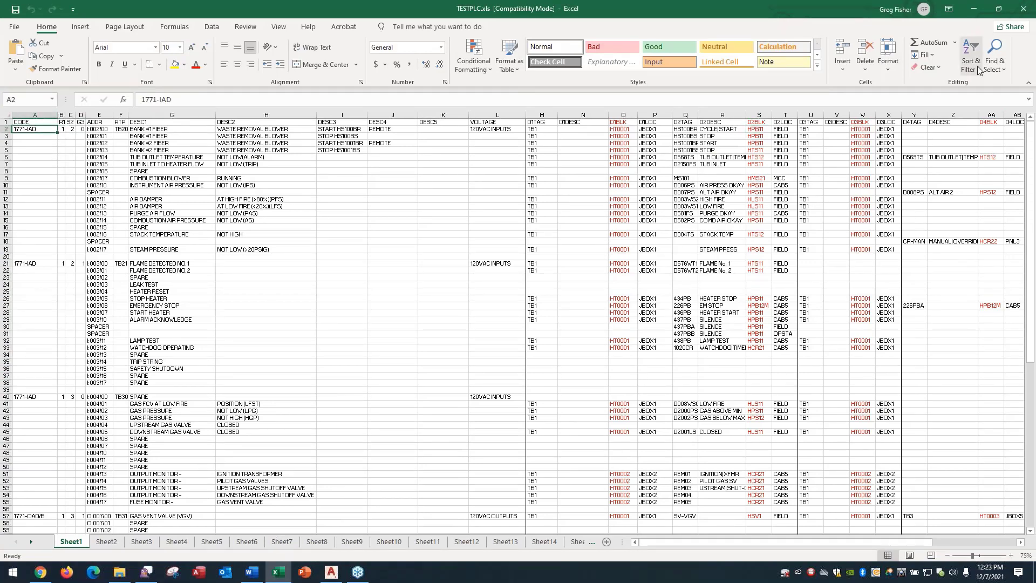
click(975, 10)
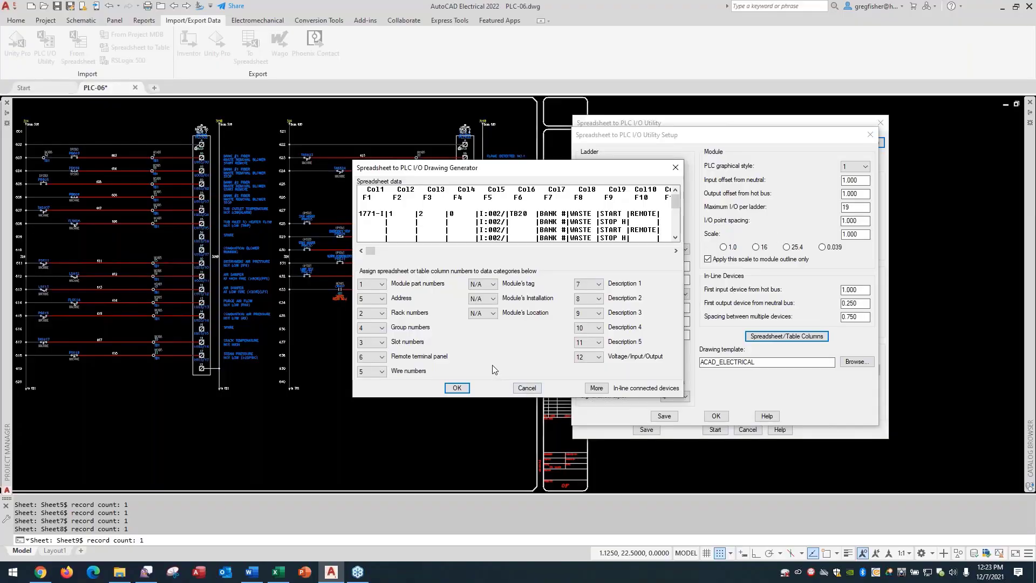
Check the column choices for module part numbers against the CODE column in Excel, and return to AutoCAD Electrical
click(383, 285)
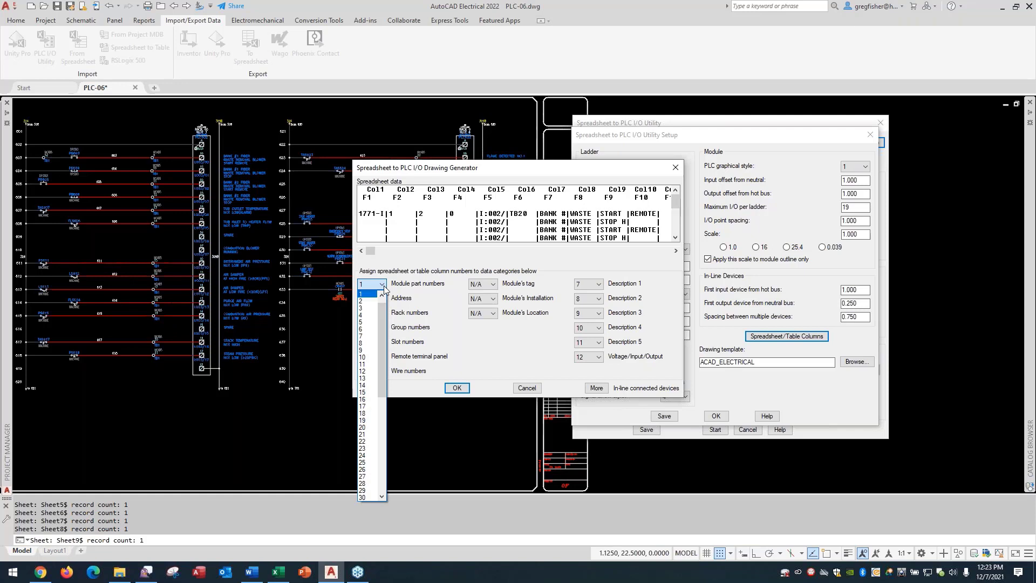
click(384, 286)
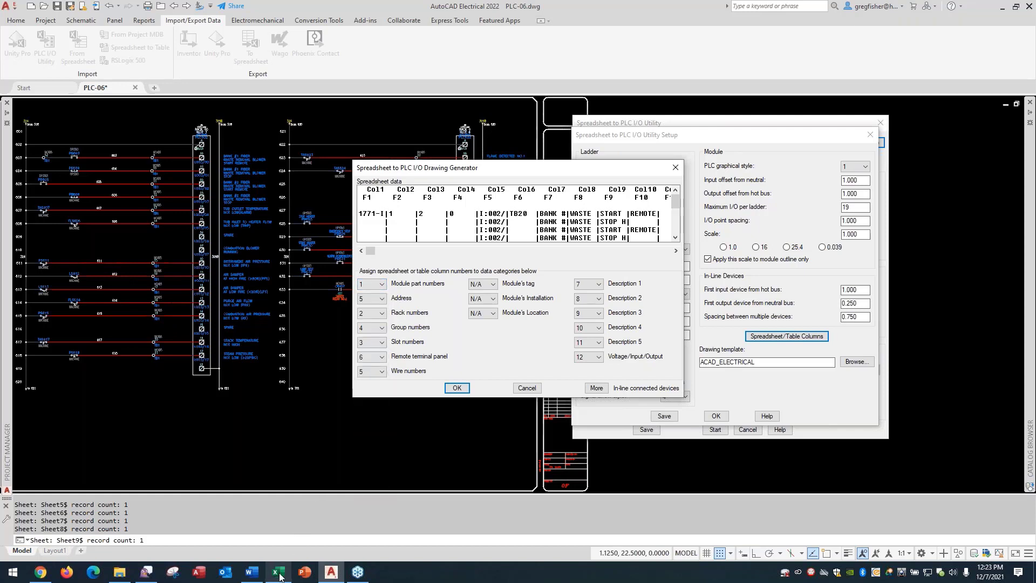
mouse_move(278, 572)
click(290, 536)
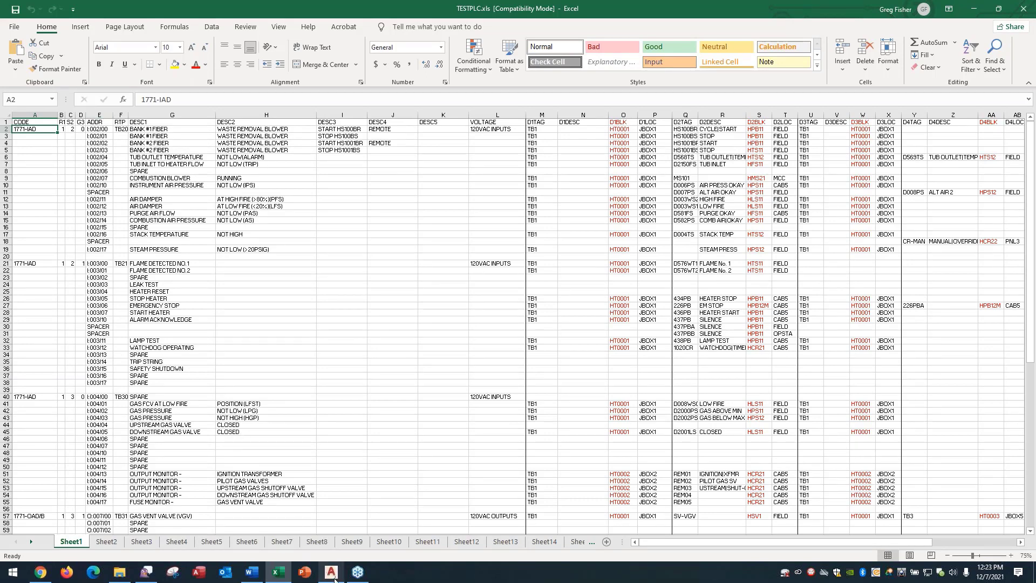
mouse_move(332, 572)
click(348, 546)
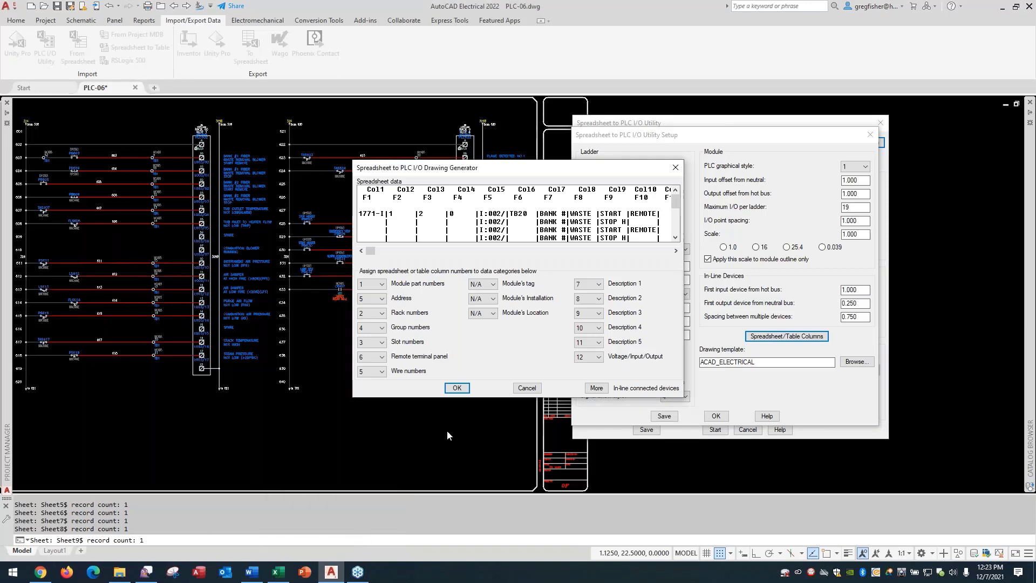
Examine the column choices for the Address and Slot numbers categories, keeping columns 5 and 3
click(382, 300)
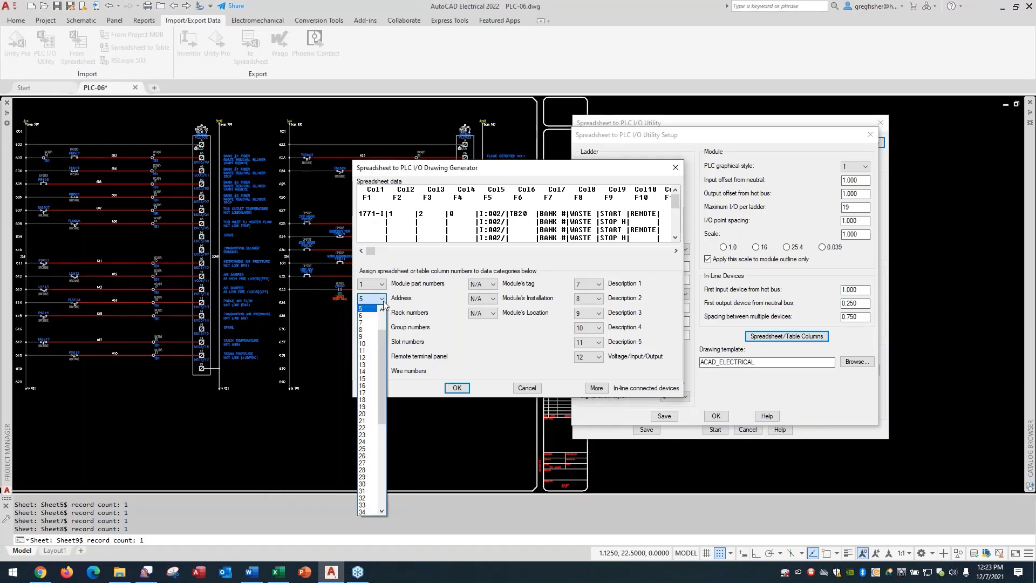
click(383, 304)
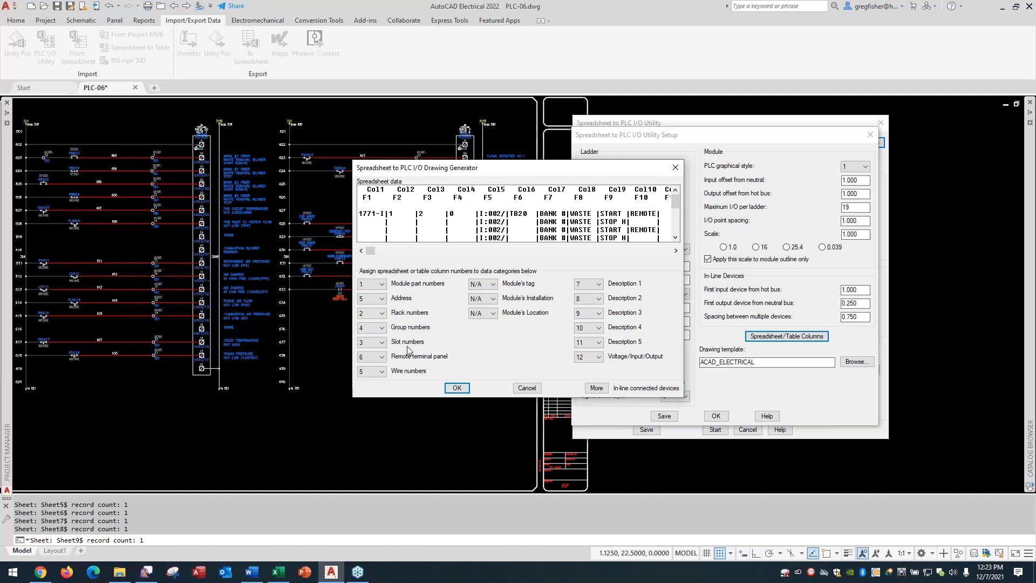
click(382, 343)
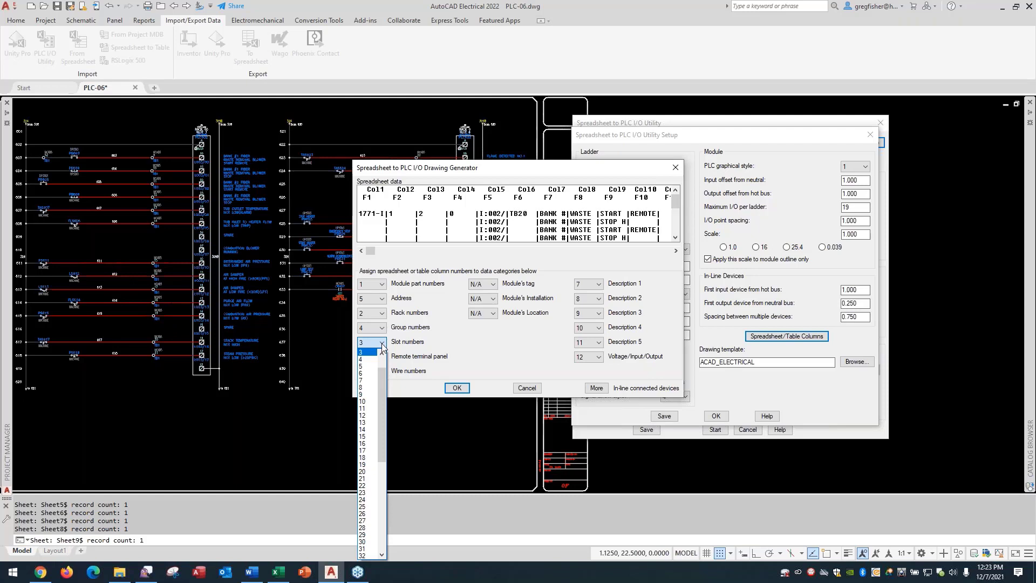
click(382, 344)
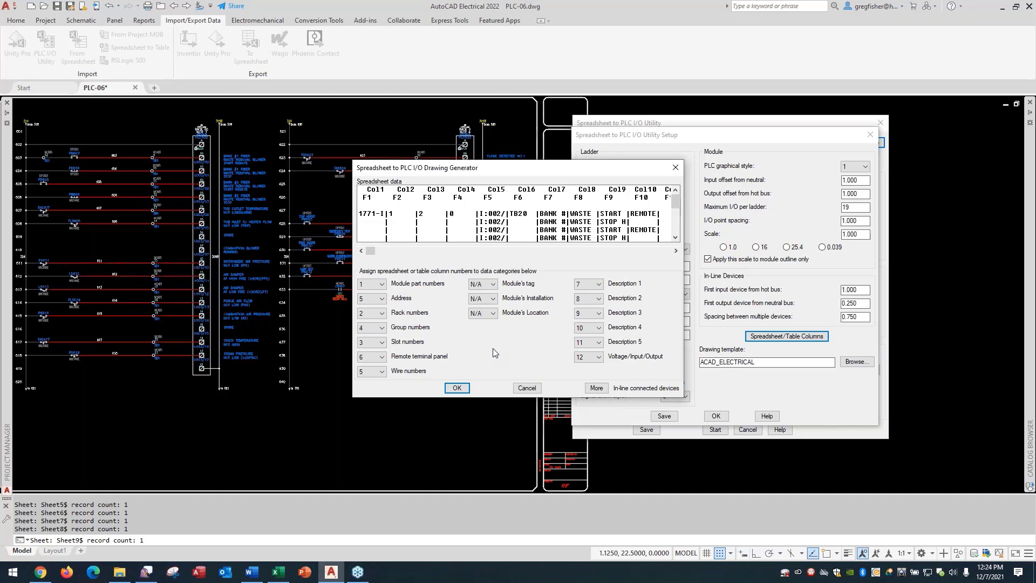
Examine the module's tag column choices, compare the category assignments with the TESTPLC.xls headings in Excel, and return to AutoCAD Electrical
click(495, 287)
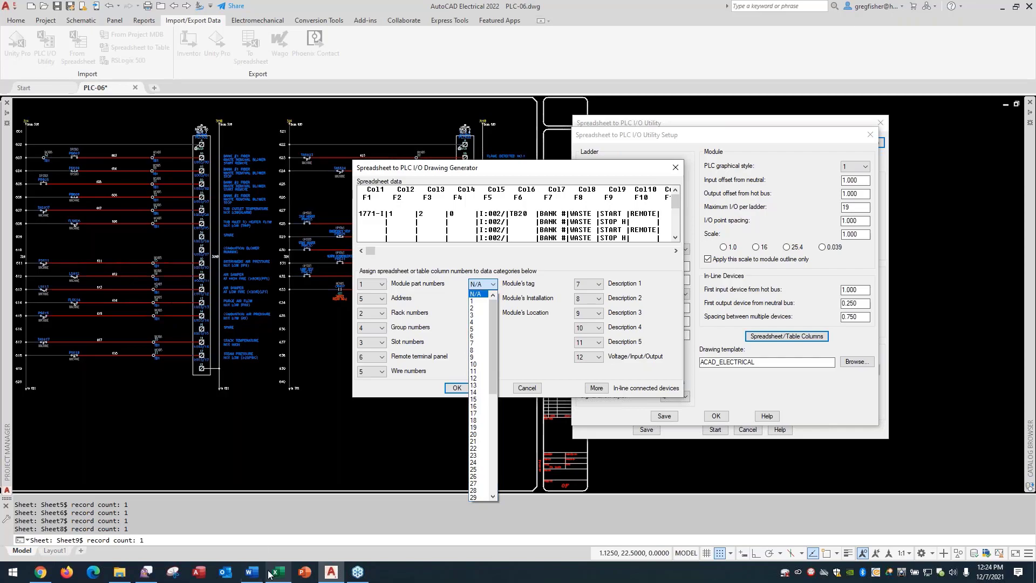
click(281, 521)
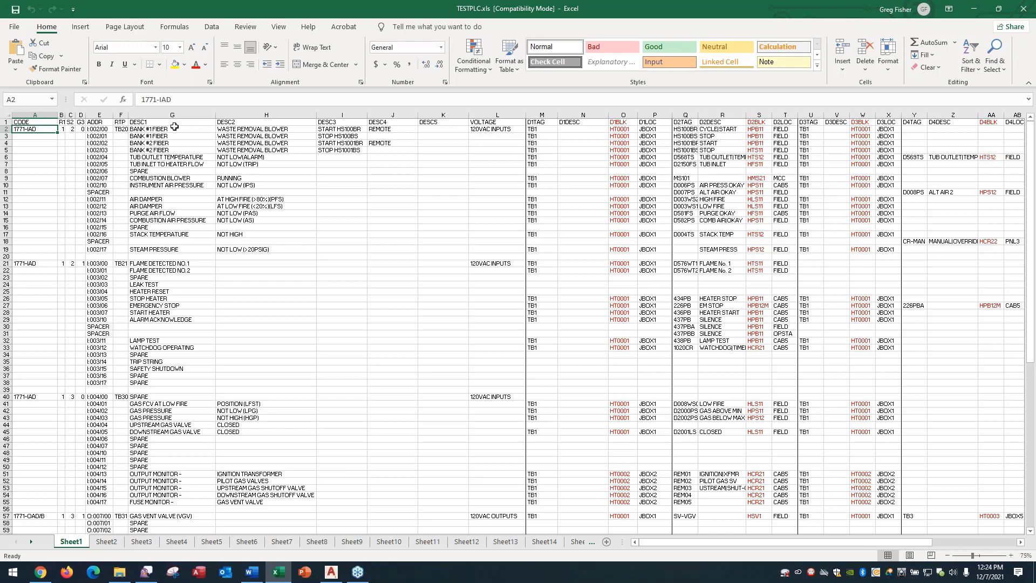
click(972, 10)
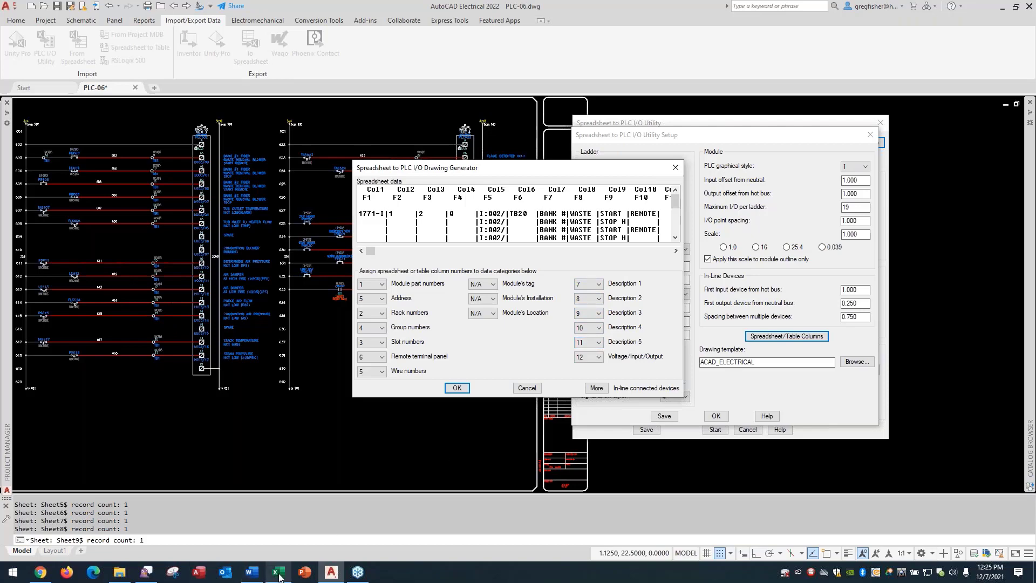
mouse_move(279, 577)
click(292, 543)
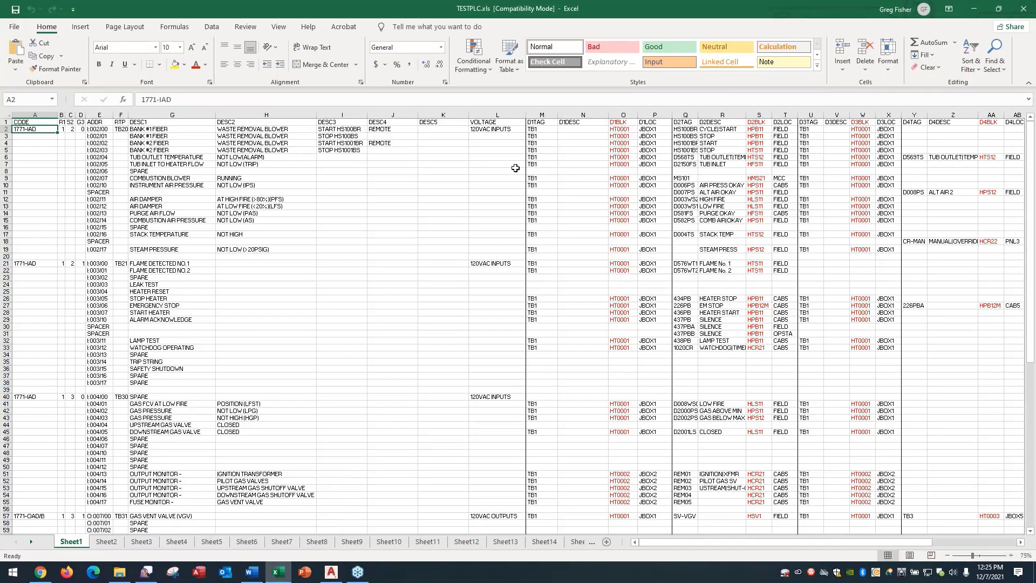
click(975, 10)
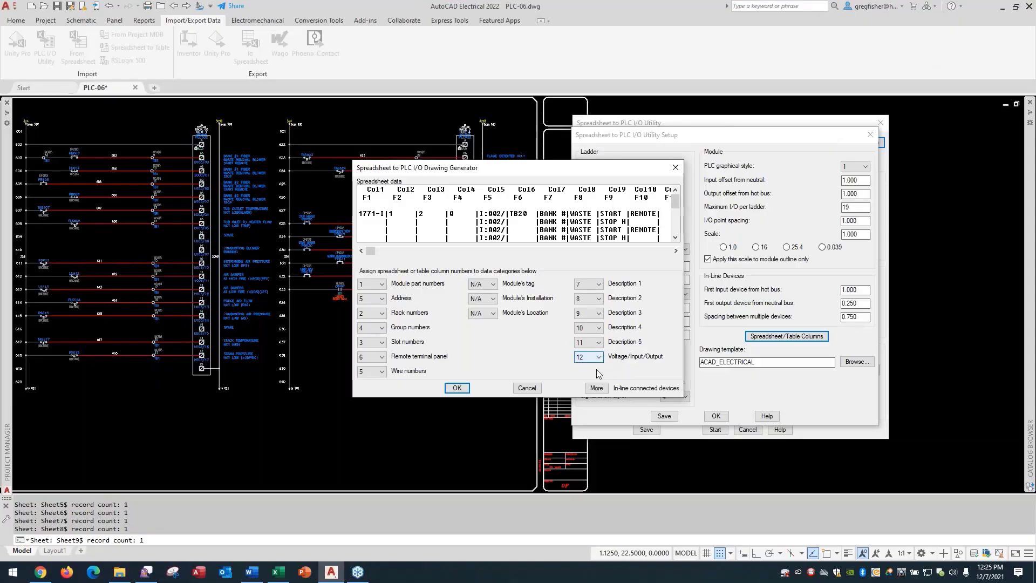
Review the in-line connected device column assignments for the 1st through 9th devices, including the Installation choices, and cancel out of them
click(597, 389)
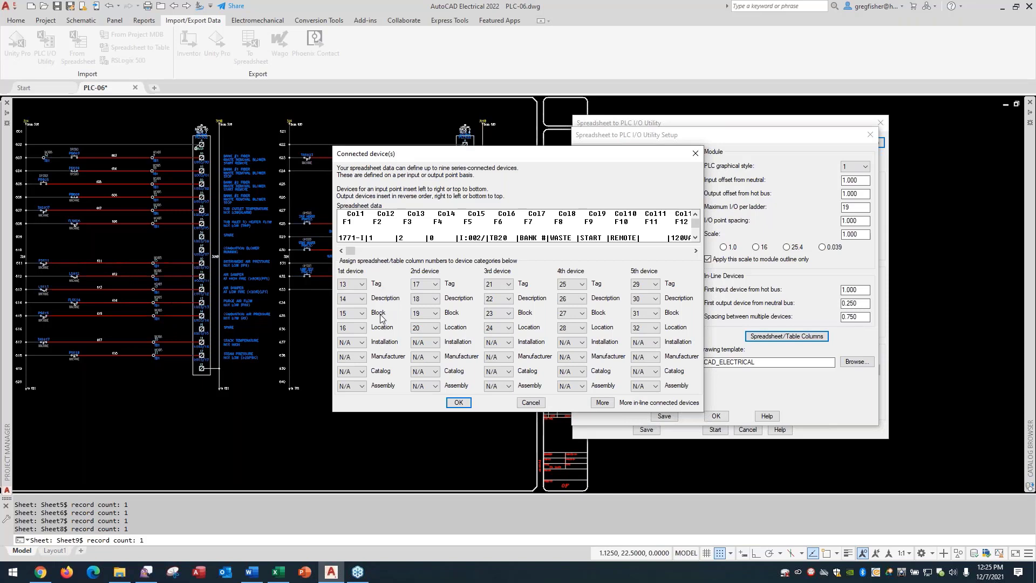
click(362, 344)
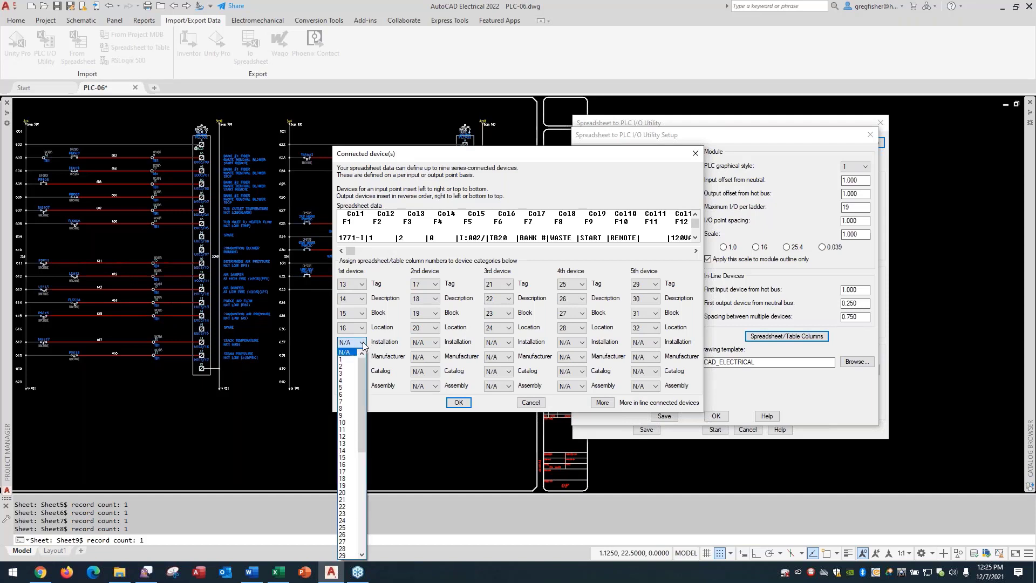
click(363, 343)
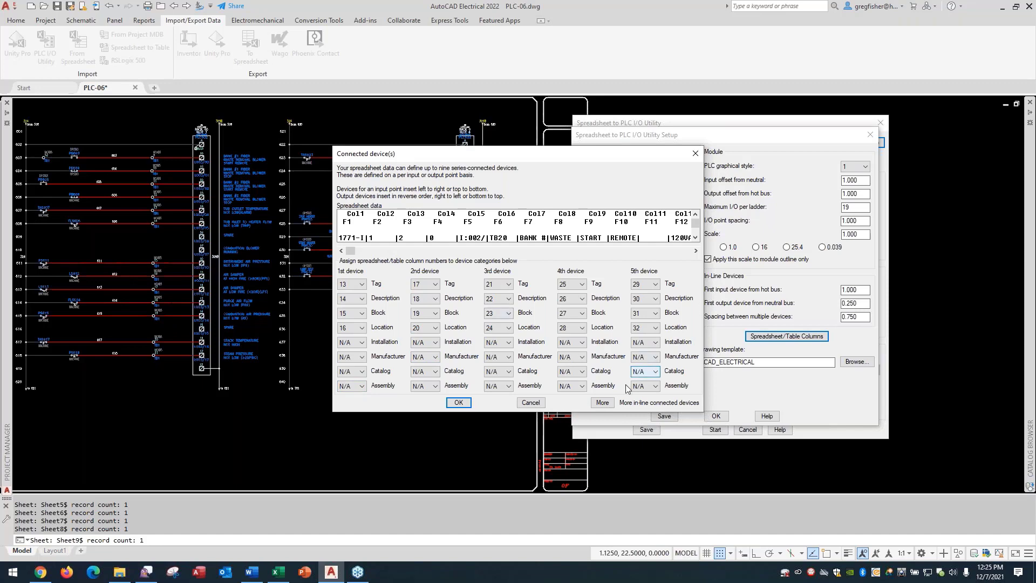
click(602, 403)
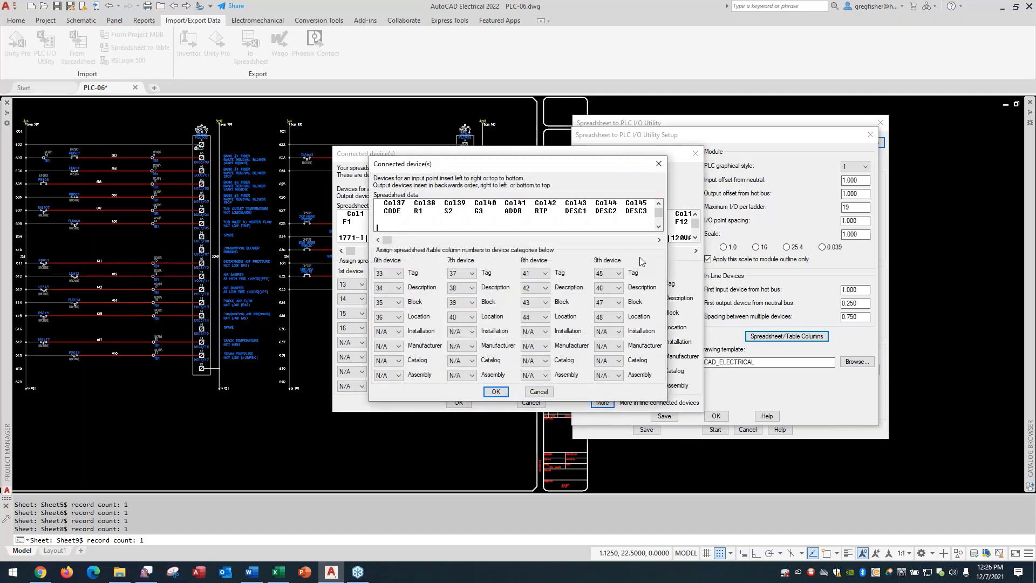
click(602, 303)
click(546, 396)
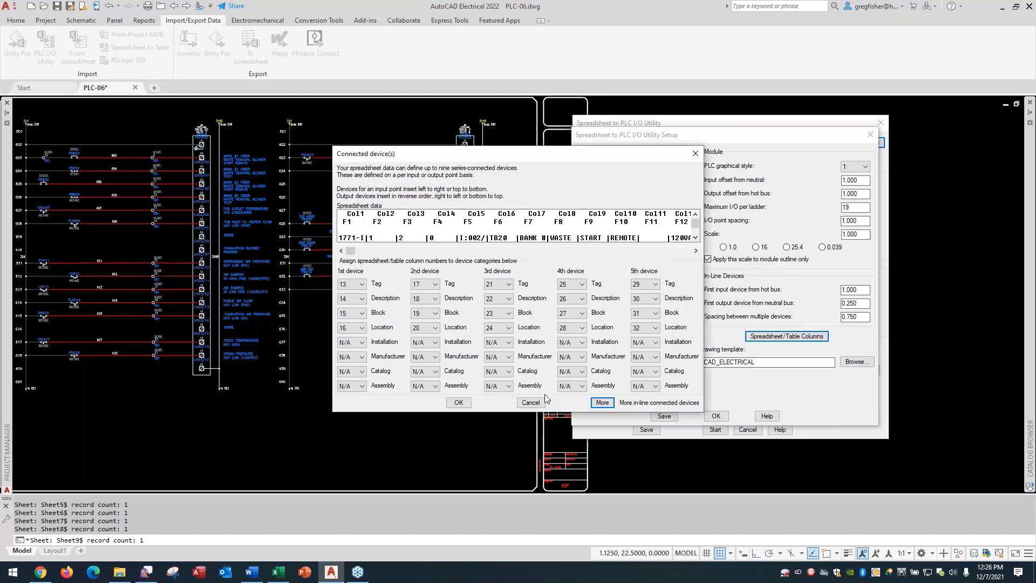
click(540, 402)
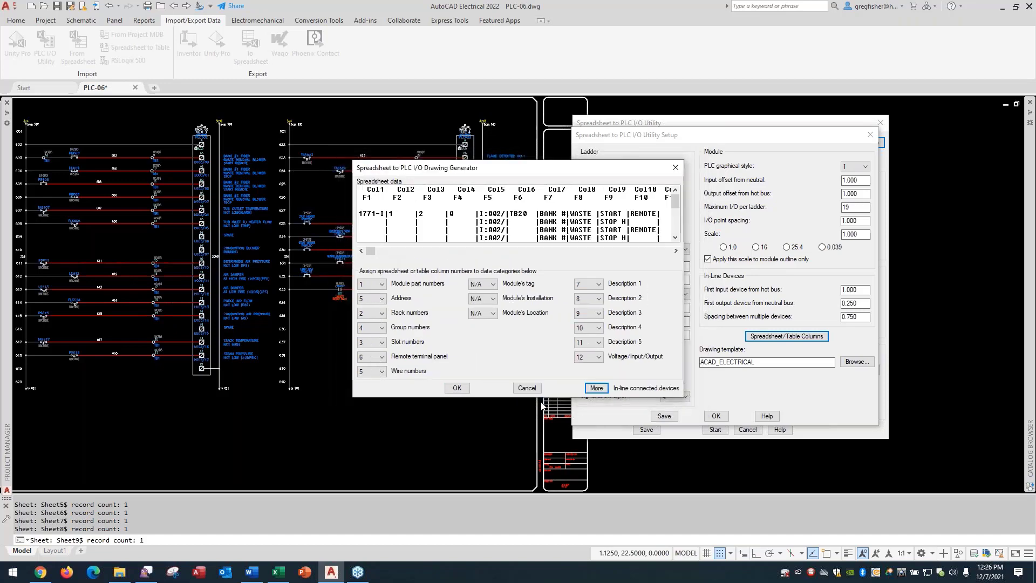
Cancel the column assignments, check the ACAD_ELECTRICAL drawing template entry, and close the utility setup without applying changes
click(533, 388)
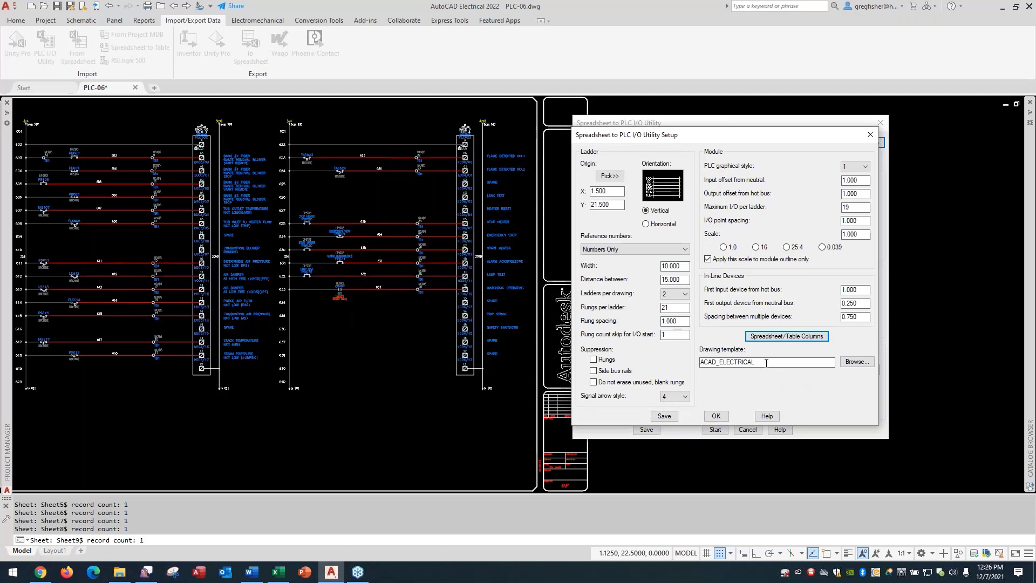
drag(766, 363, 701, 363)
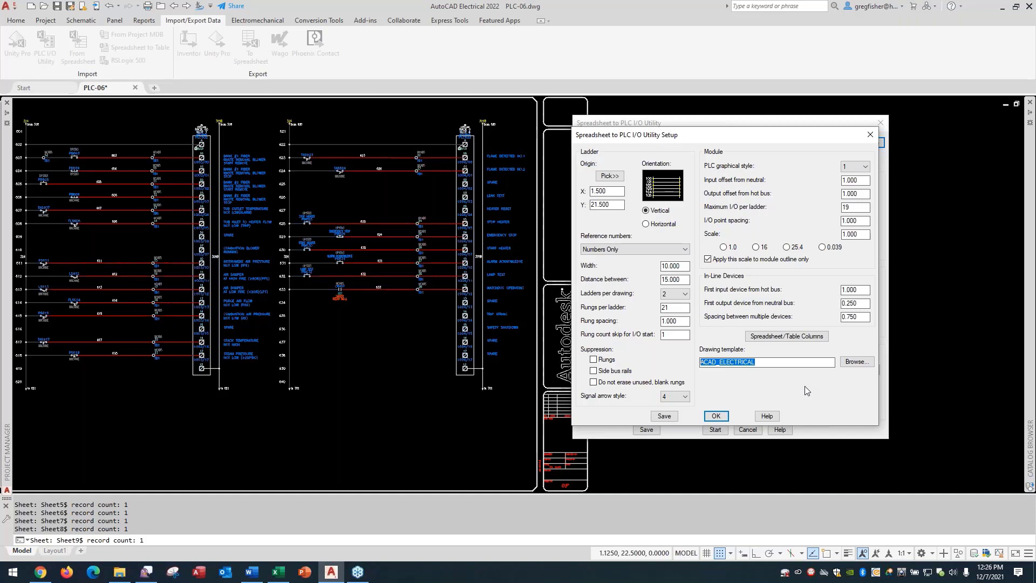
click(870, 135)
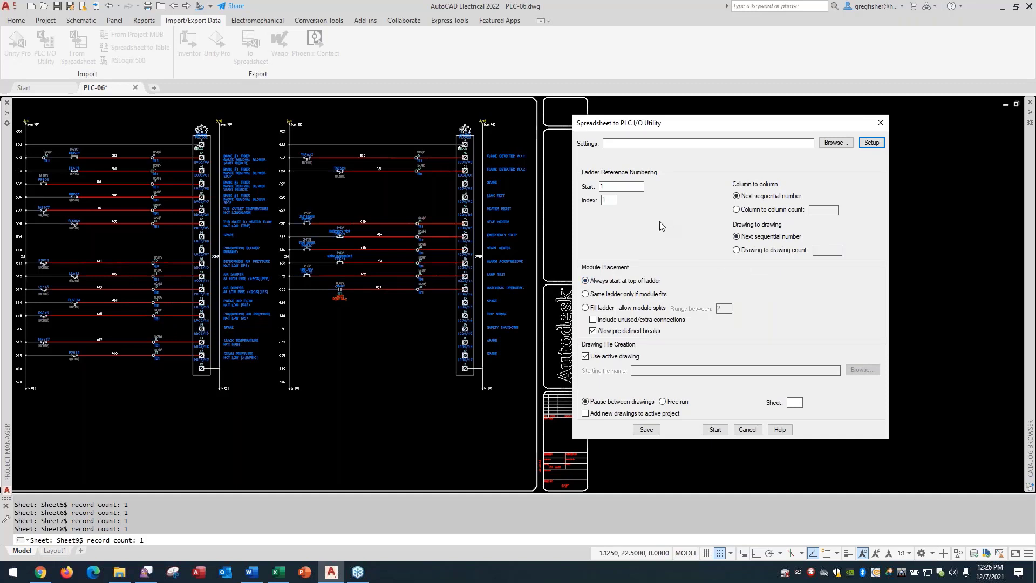
Set the ladder reference numbering to start at 1000 and use a drawing to drawing count of 100
double_click(597, 189)
text(1000)
click(737, 251)
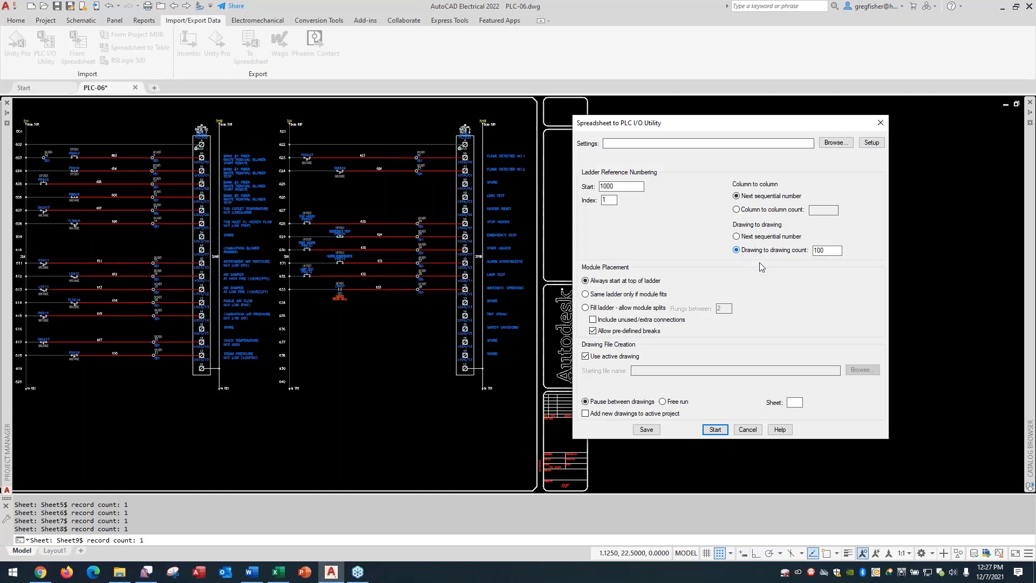
double_click(830, 252)
Turn off use of the active drawing and set the starting file name to PLC-10.dwg in the PLC folder
click(587, 358)
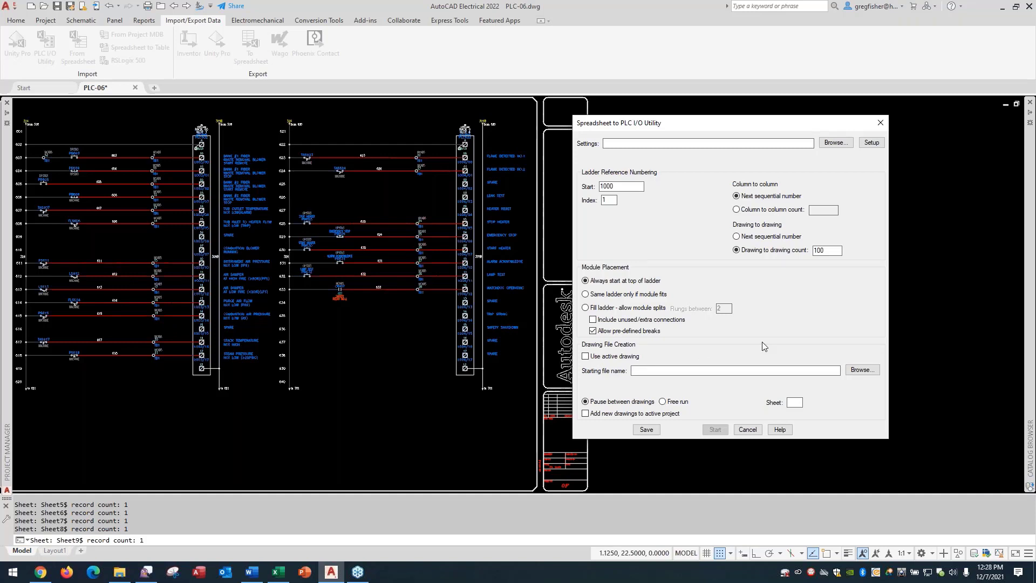
click(859, 372)
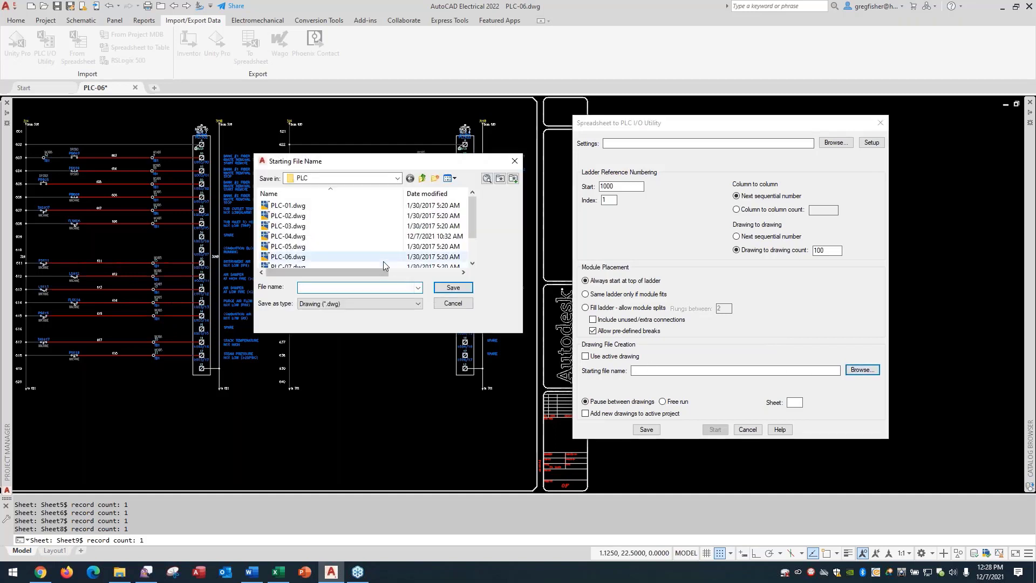
drag(471, 219, 468, 258)
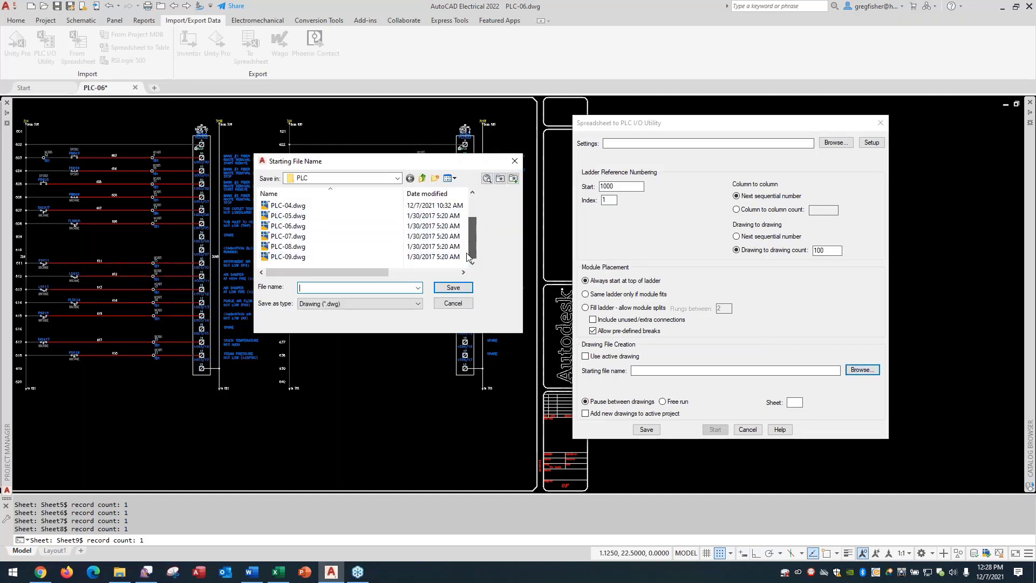
click(295, 258)
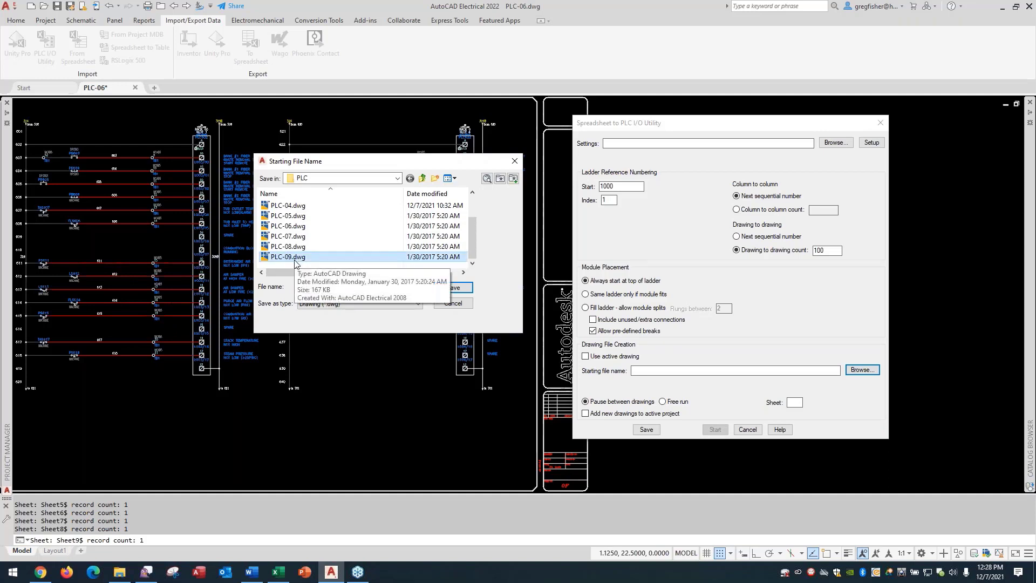
click(315, 289)
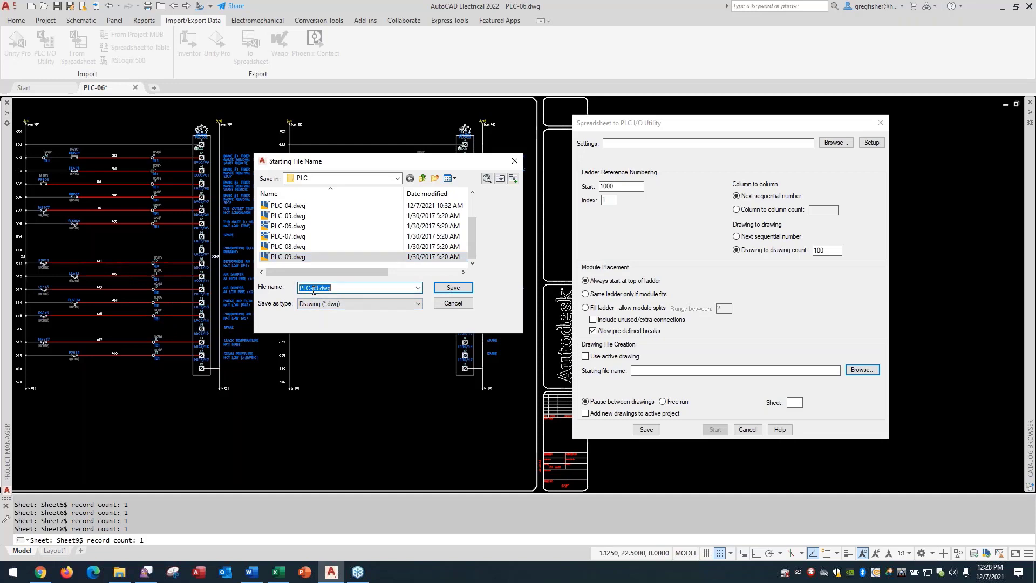
drag(312, 289, 318, 293)
text(10)
click(454, 288)
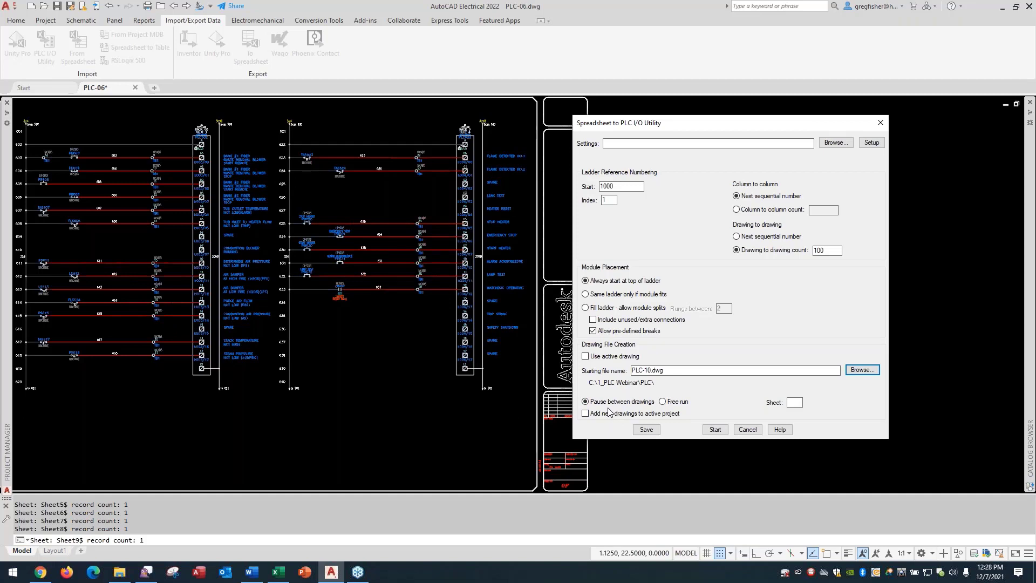
Set drawing creation to free run, sheet 10, with new drawings added to the active project, and start generating the PLC drawings
click(667, 402)
click(796, 402)
text(10)
click(587, 414)
click(715, 430)
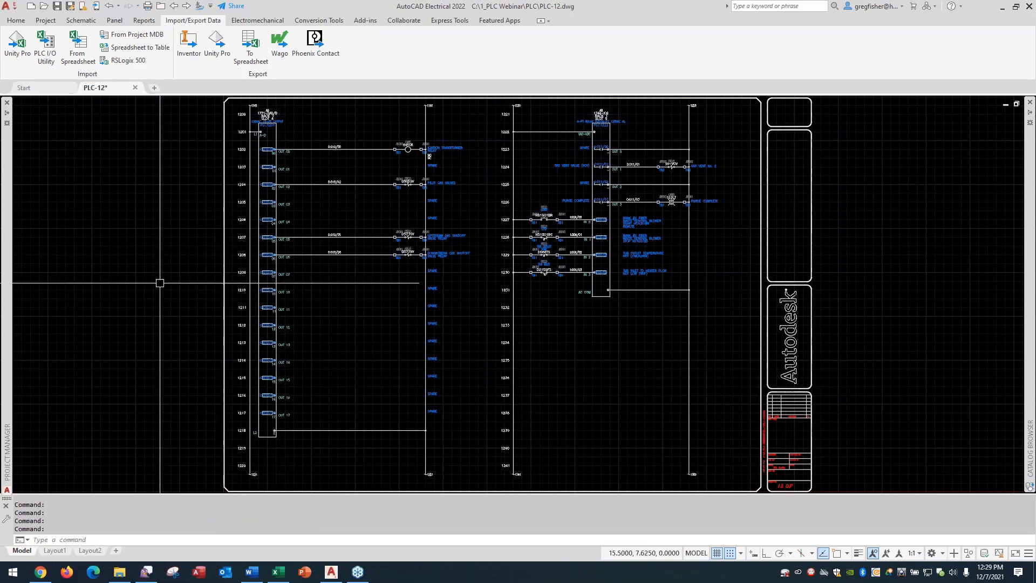
Open plc-10.dwg from the PLC project and examine the first input rungs beside the rack 1, slot 2 module
mouse_move(7, 214)
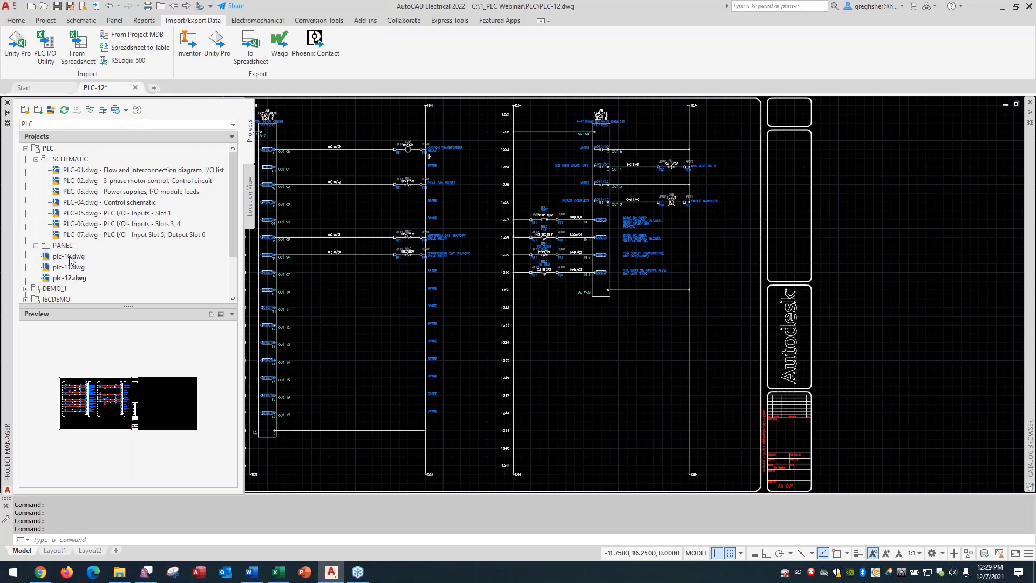
double_click(49, 258)
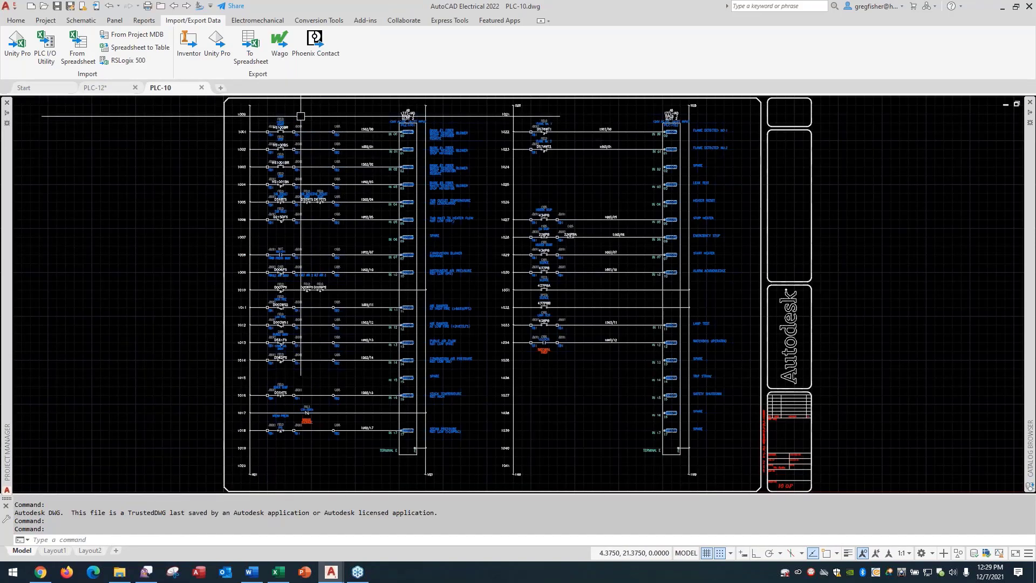
scroll(301, 116, up, 4)
middle_drag(300, 116, 329, 164)
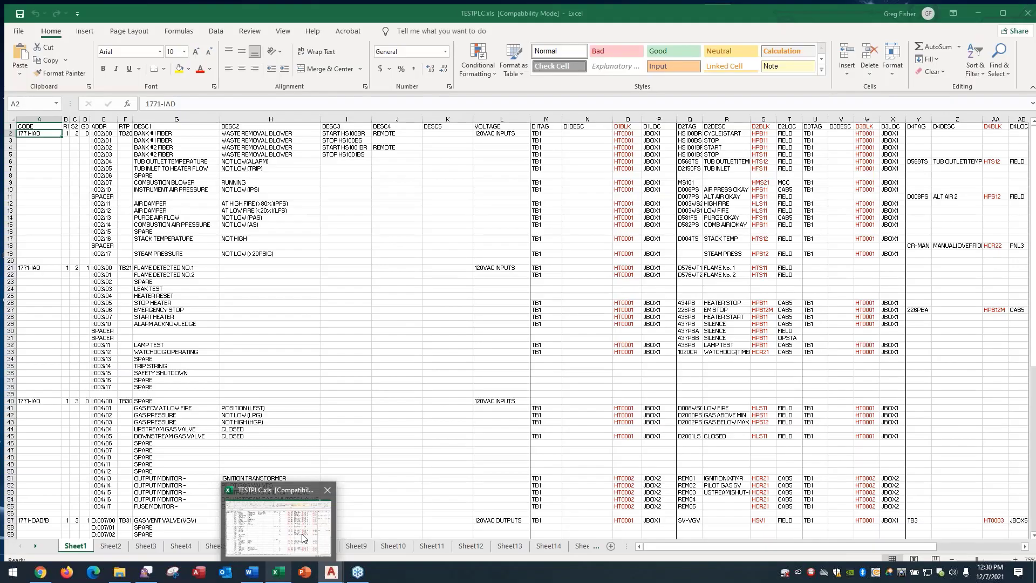
Compare the CYCLE|START entry in cell R2 of TESTPLC.xls in Excel with component HS100BR's description in AutoCAD Electrical, cancelling the component edit
click(304, 538)
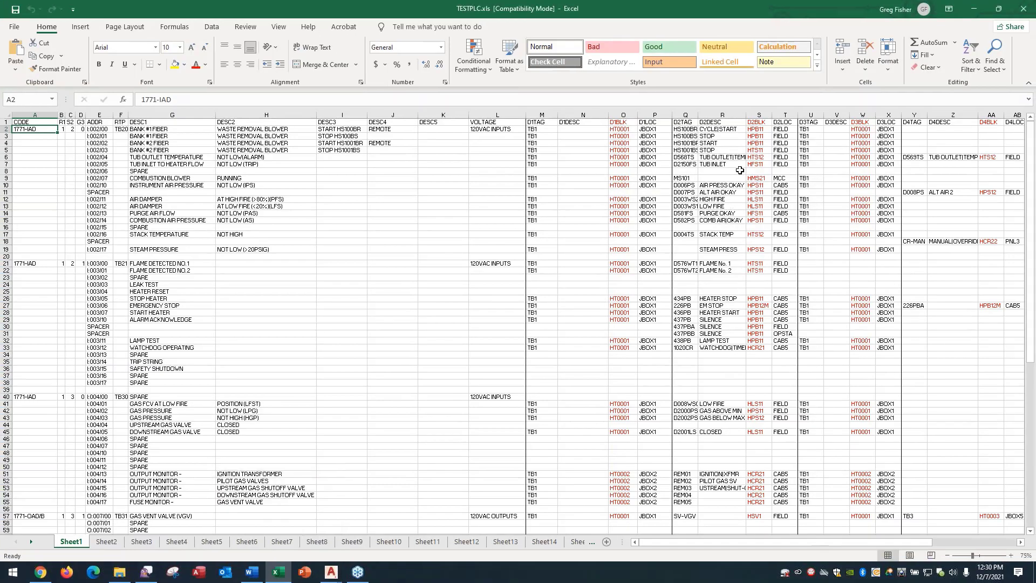
click(729, 130)
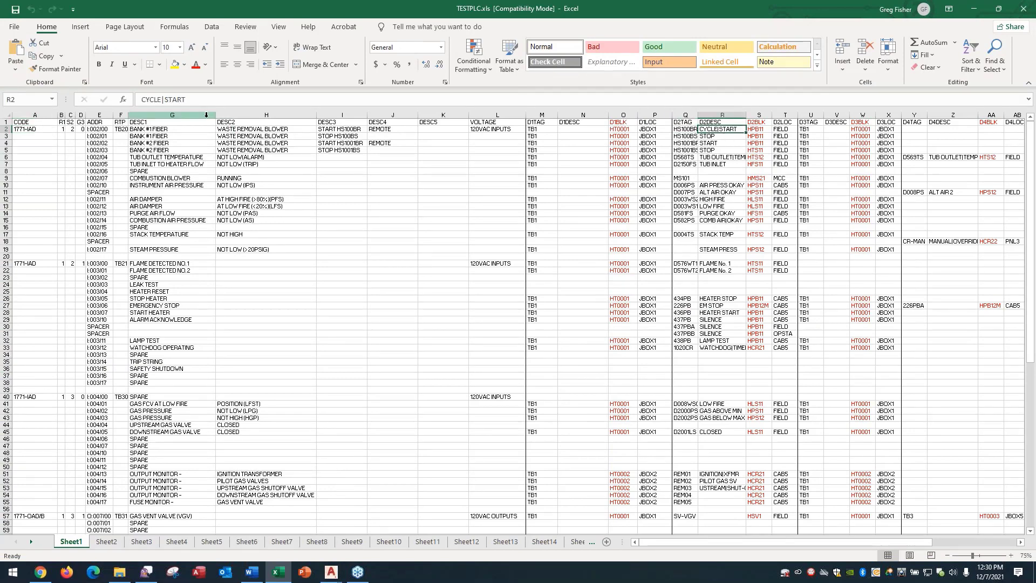
click(974, 9)
right_click(278, 182)
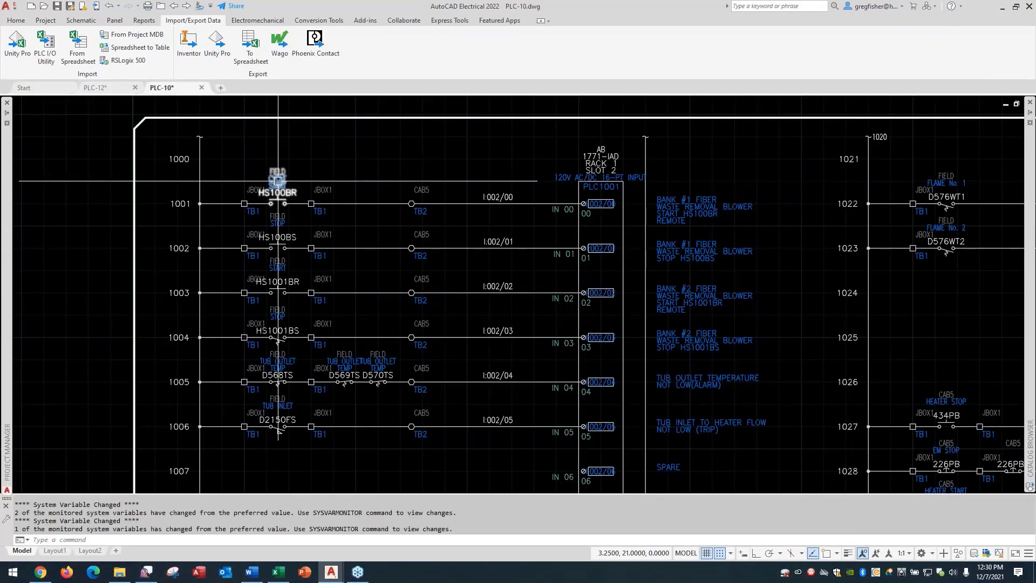
click(290, 154)
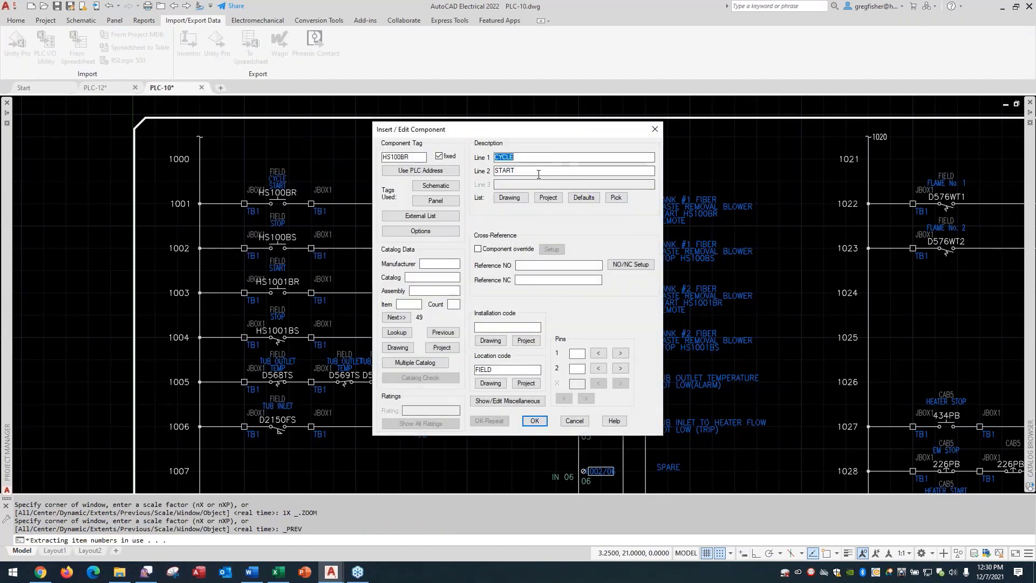
click(574, 421)
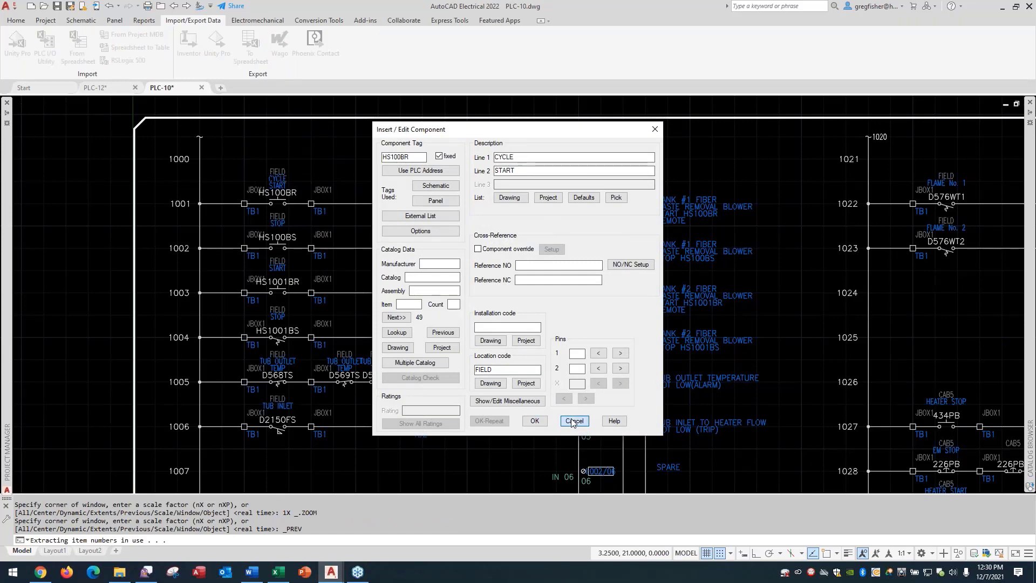
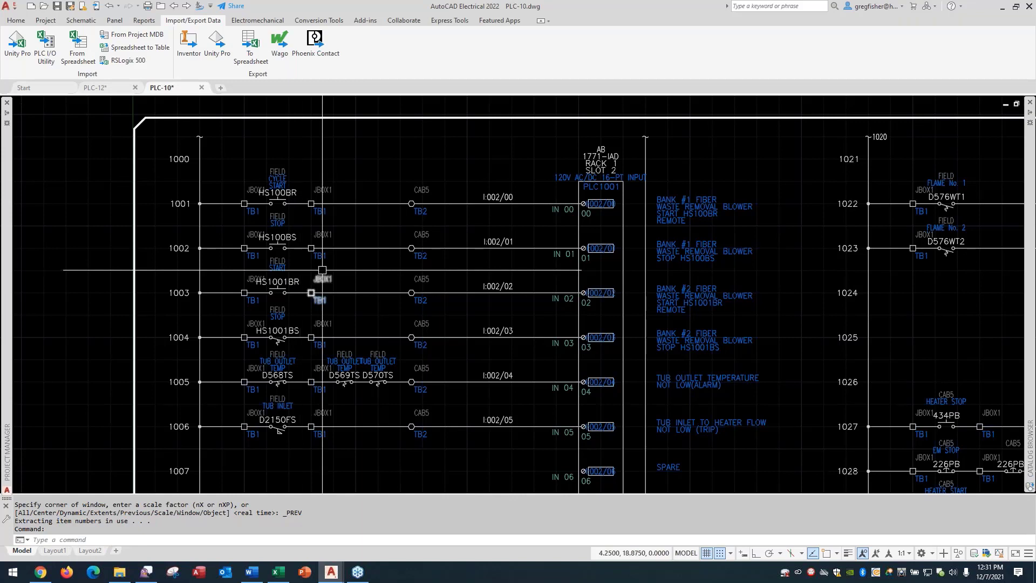
Switch to TESTPLC.xls in Excel and change the D2DESC description of HS100BS in cell R3 to EMERGENCY|STOP
mouse_move(280, 579)
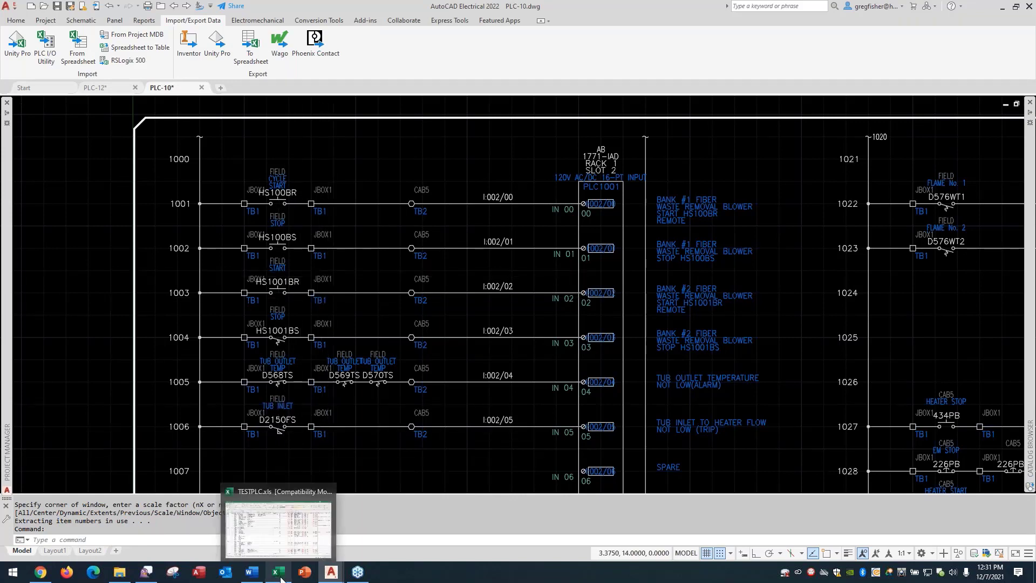
mouse_move(311, 535)
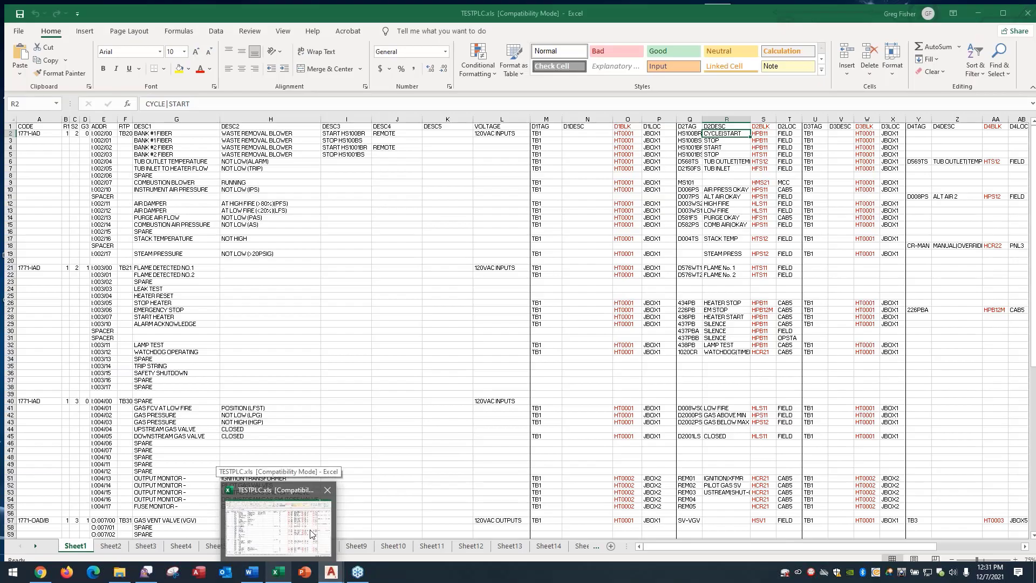
click(311, 534)
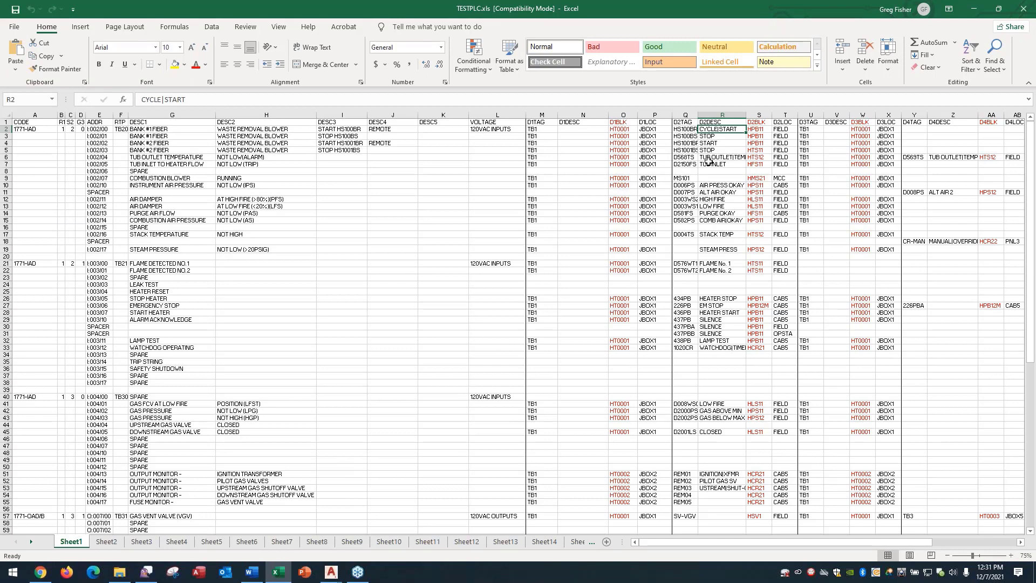
click(726, 137)
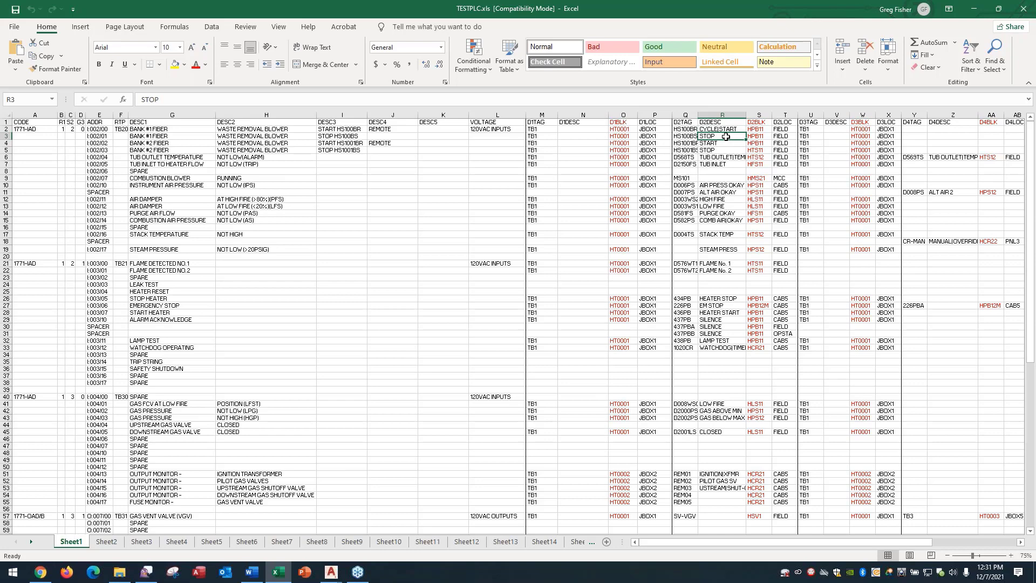
click(141, 100)
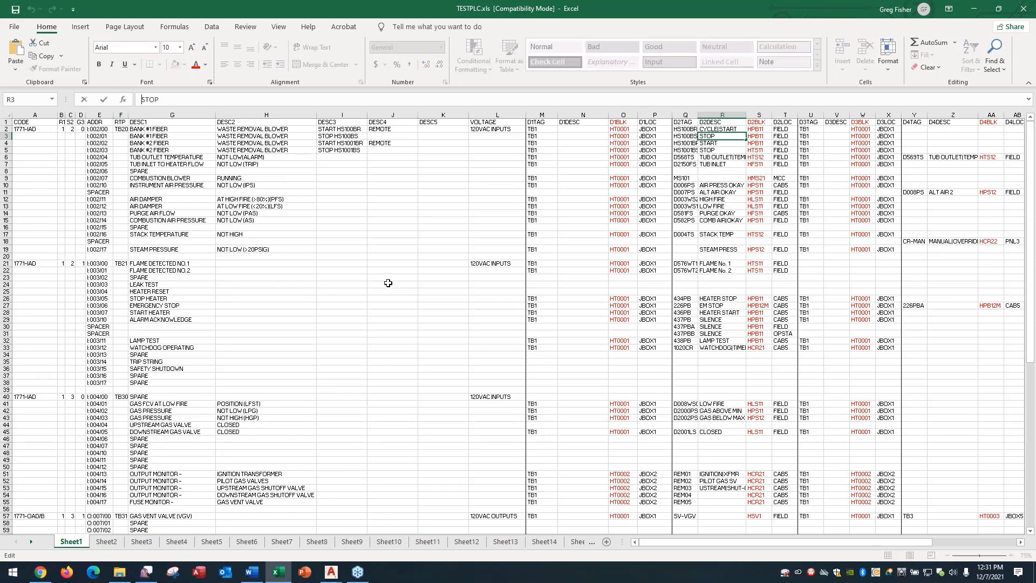
text(emergency \)
key(BackSpace)
key(BackSpace)
key(BackSpace)
key(BackSpace)
key(BackSpace)
key(BackSpace)
key(BackSpace)
key(BackSpace)
key(BackSpace)
key(BackSpace)
key(BackSpace)
text(EMERGENCY)
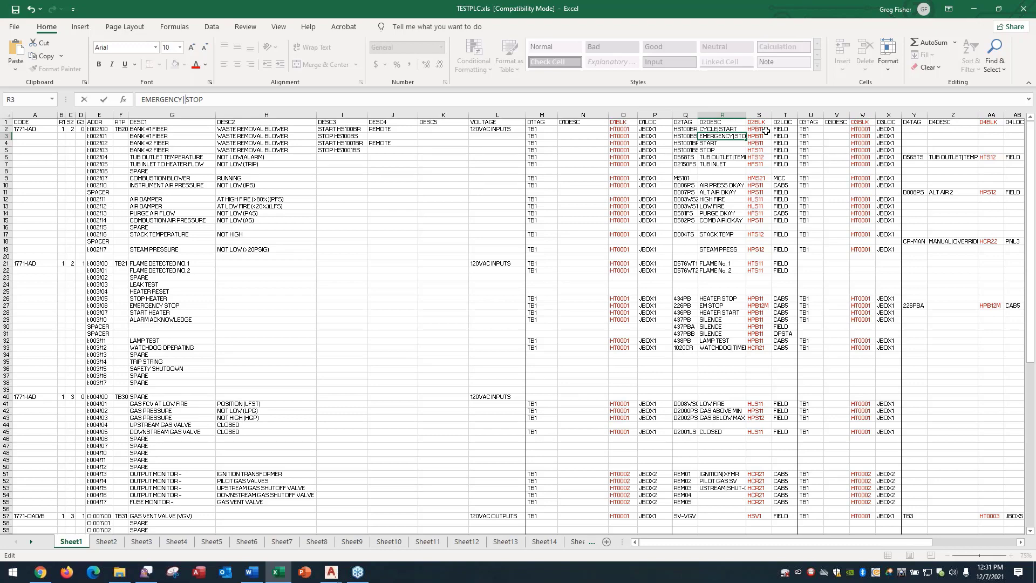
Change the D2BLK block names in cells S2, S3 and S4 to HPB11M
click(766, 131)
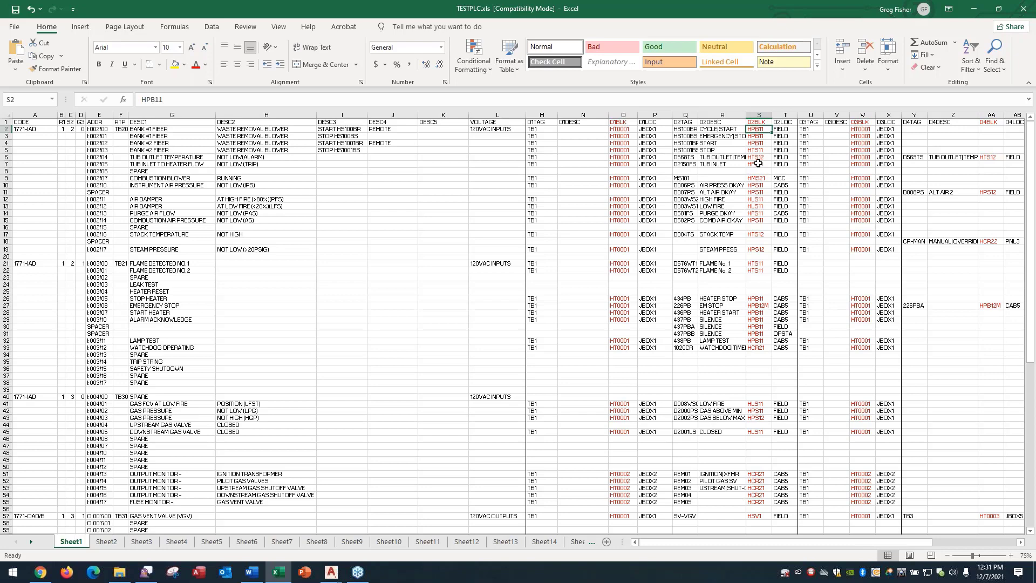
click(209, 99)
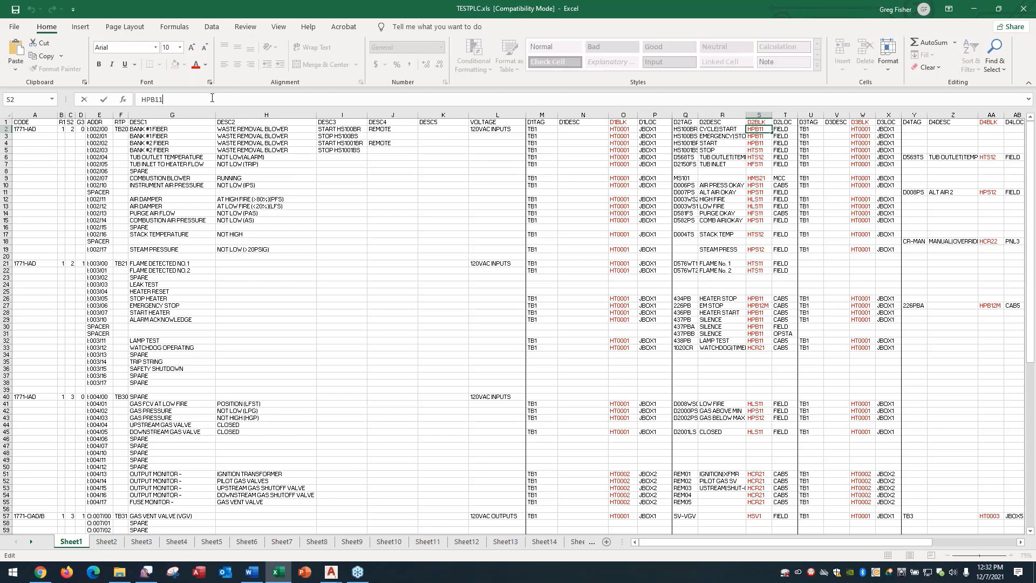
text(M)
click(759, 137)
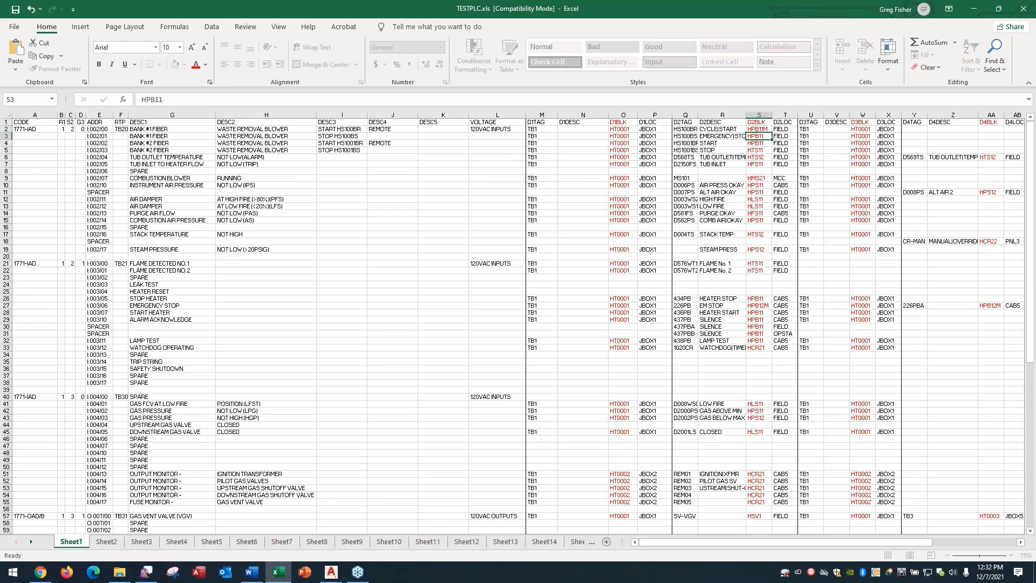
click(211, 101)
text(M)
click(763, 146)
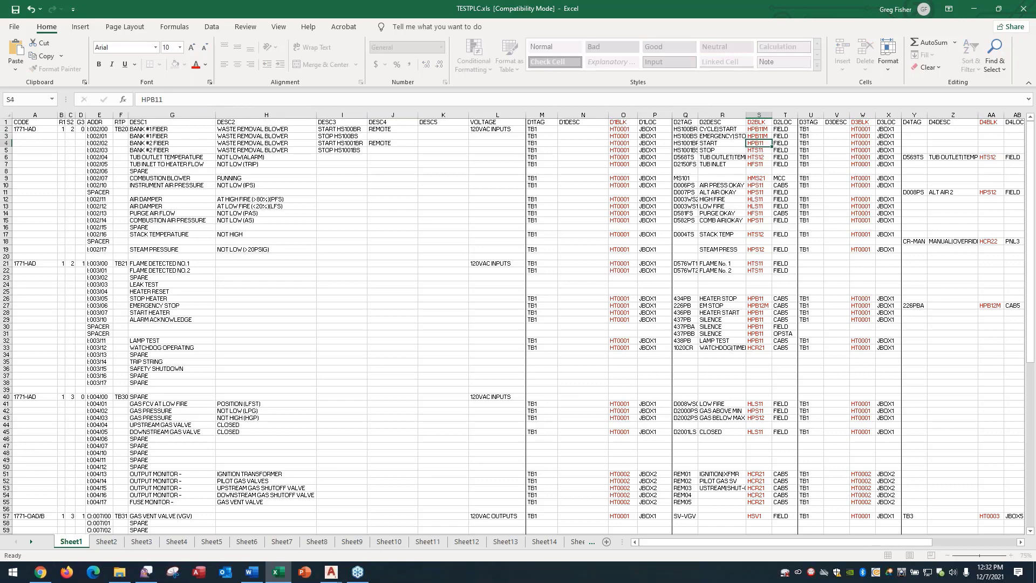
click(199, 100)
text(M)
Set the D2LOC location codes in cells T2, T3 and T4 to PANEL
click(786, 131)
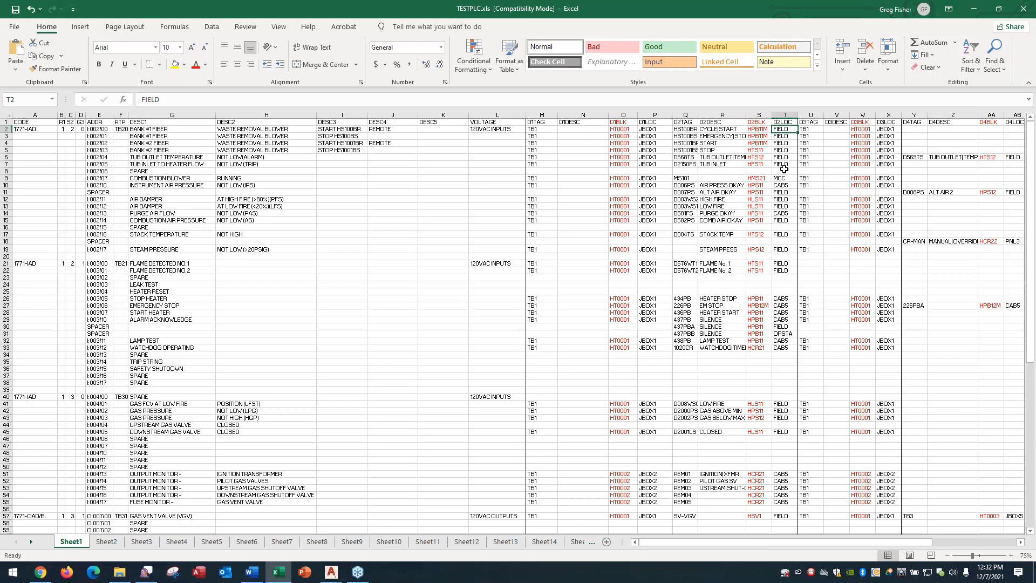
text(PA)
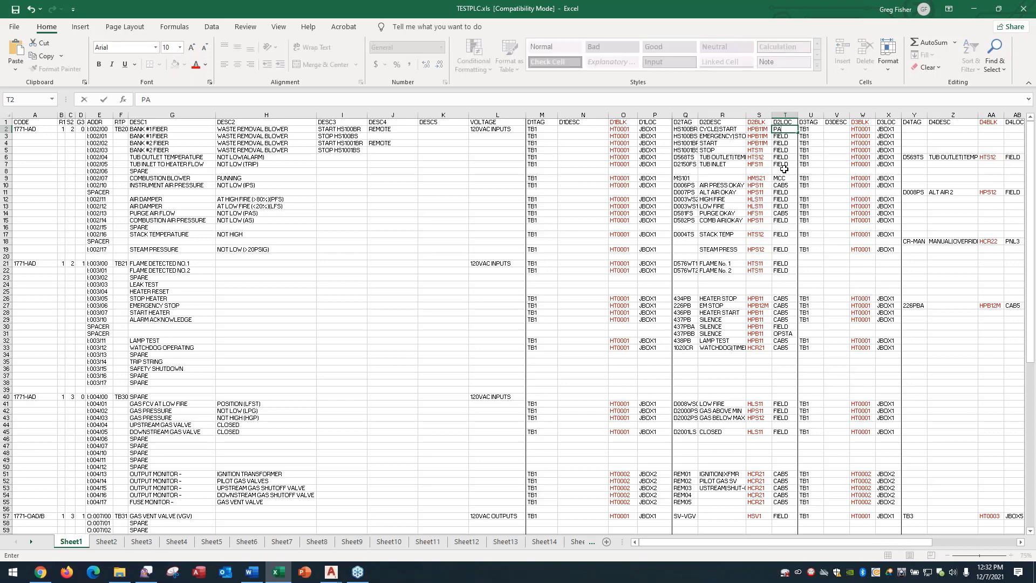
text(NEL)
key(Tab)
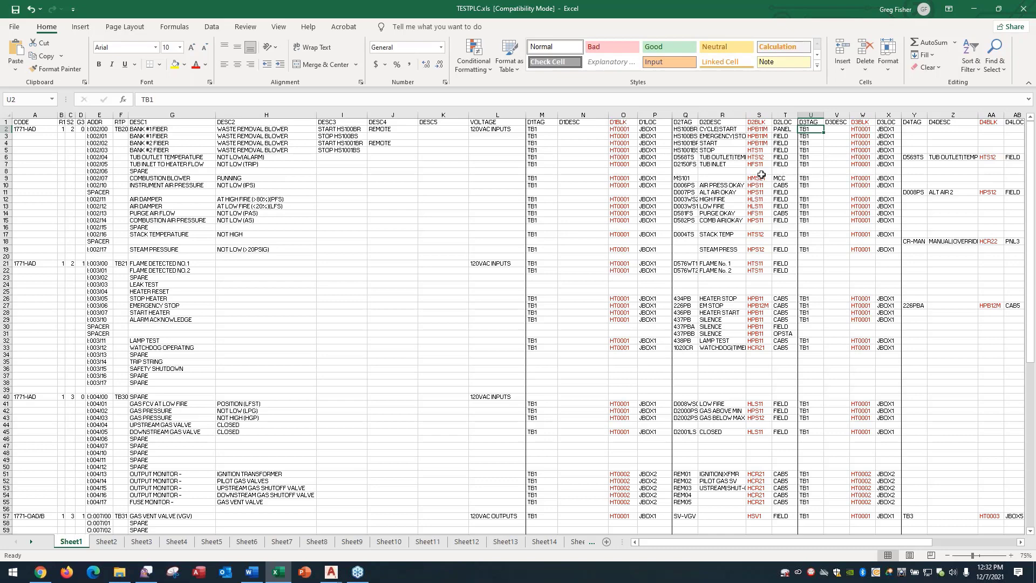
click(784, 136)
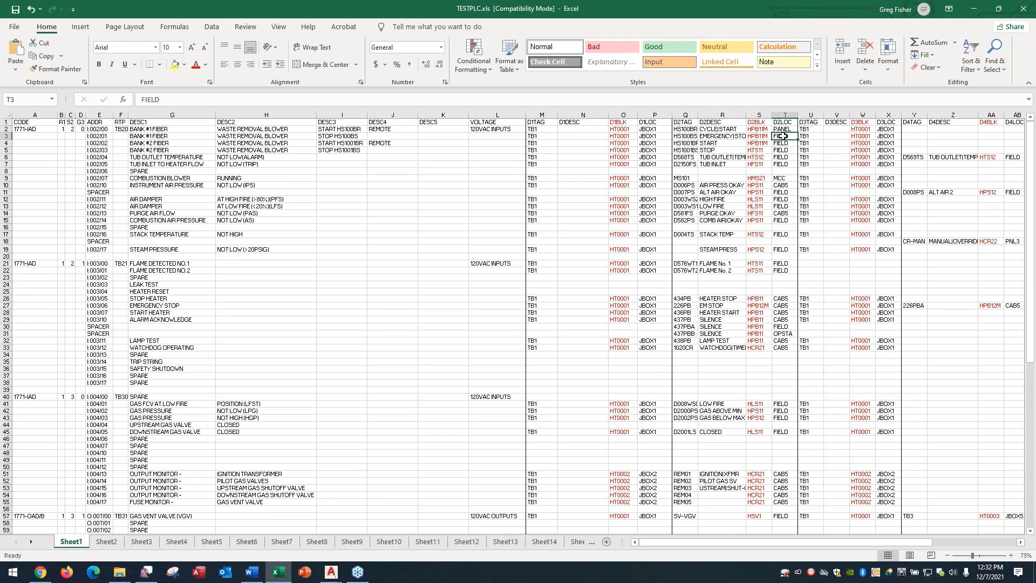
text(PANEL)
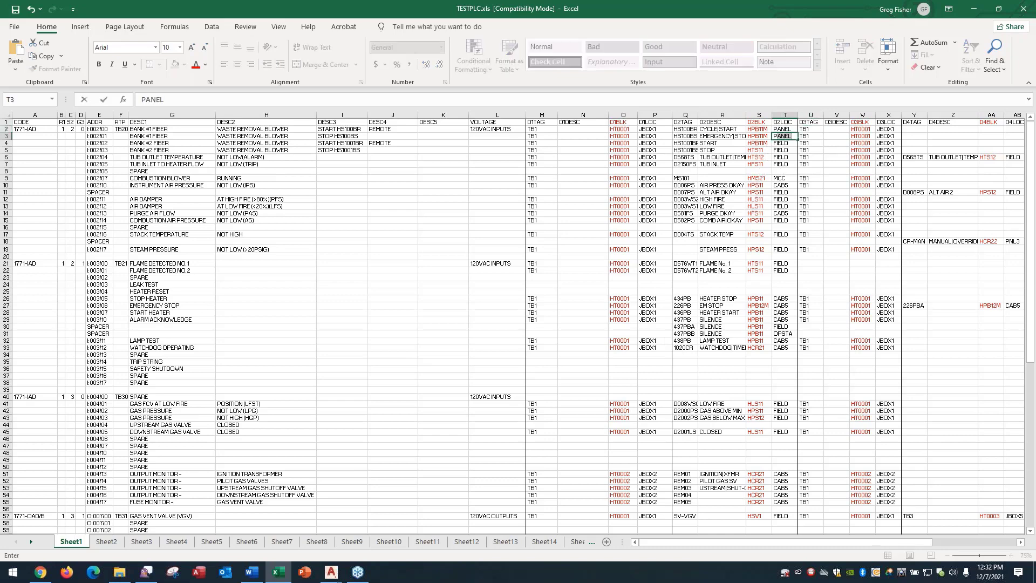
key(Return)
text(PANEL)
key(Return)
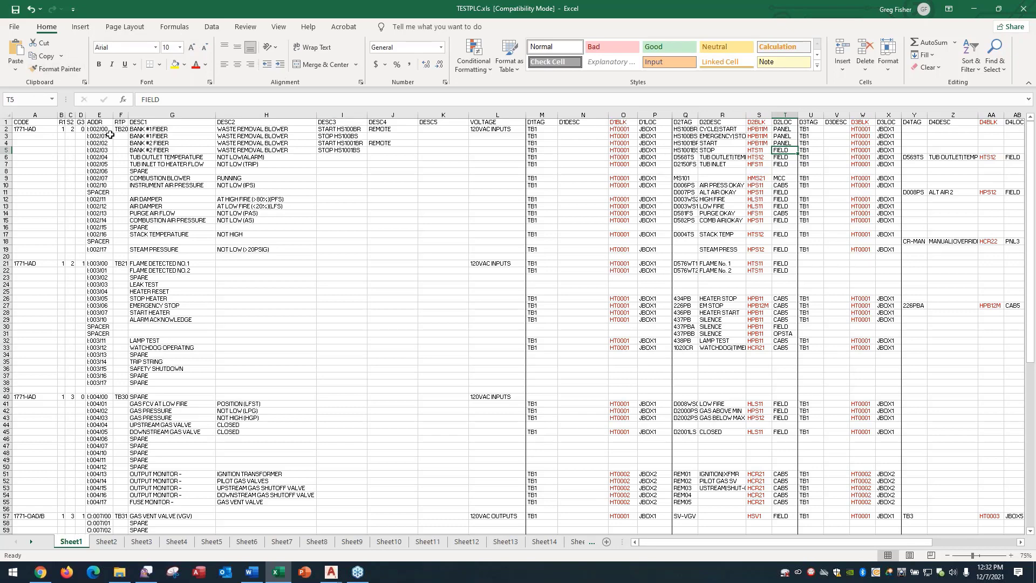
Save a copy of the workbook as TESTPLC_2.xls in the 1_PLC Webinar folder
click(15, 27)
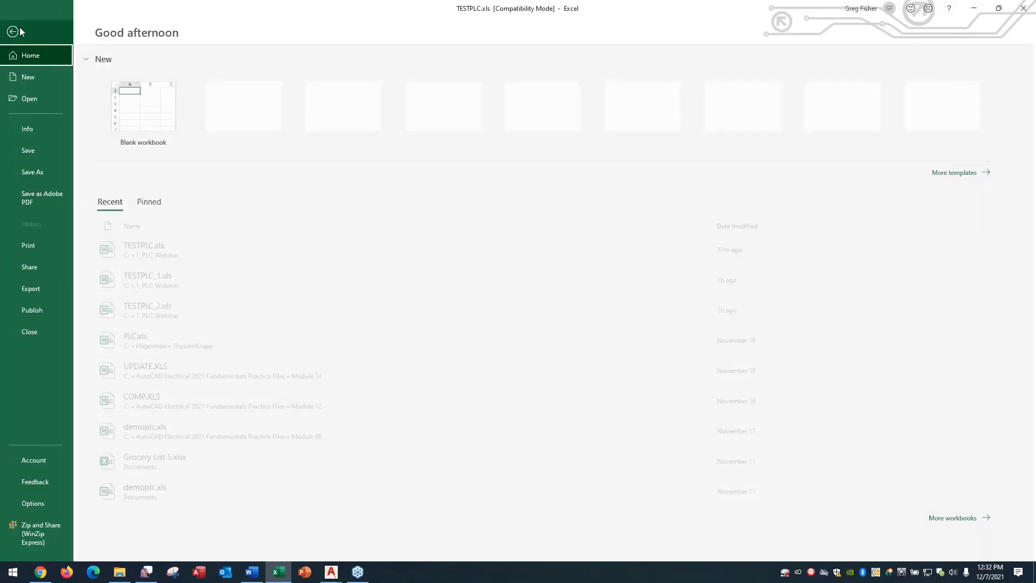
click(41, 167)
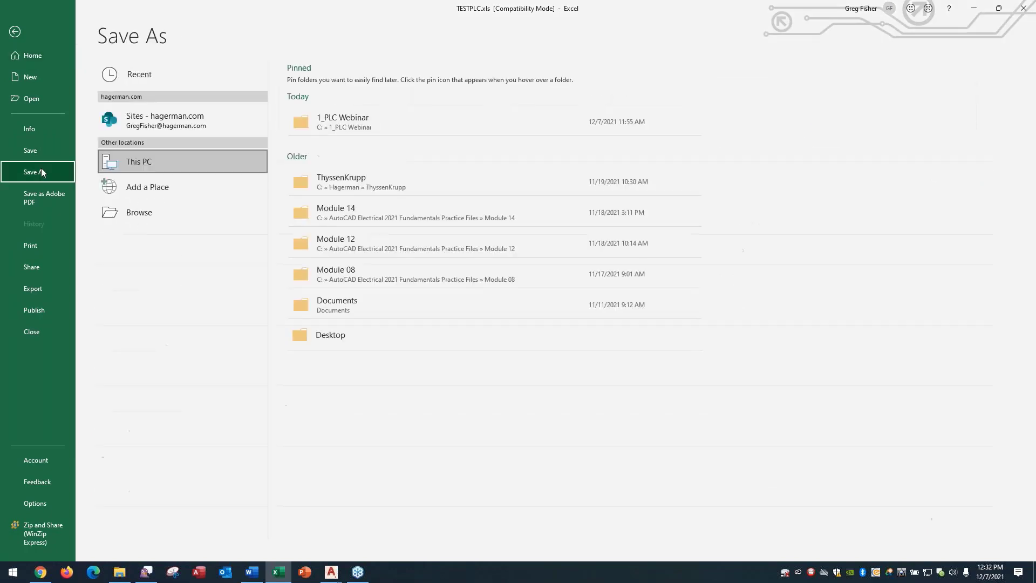
click(391, 127)
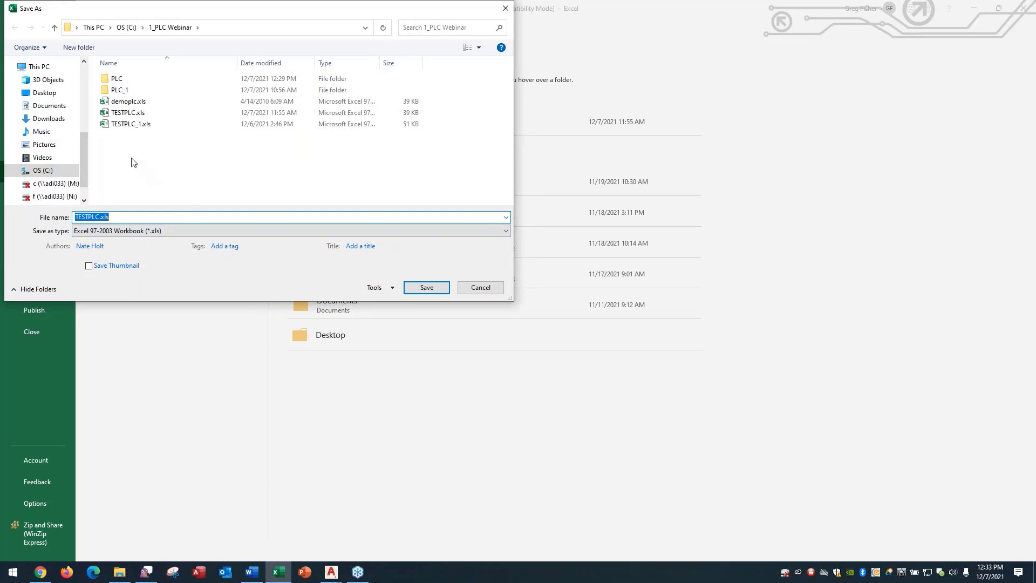
click(124, 127)
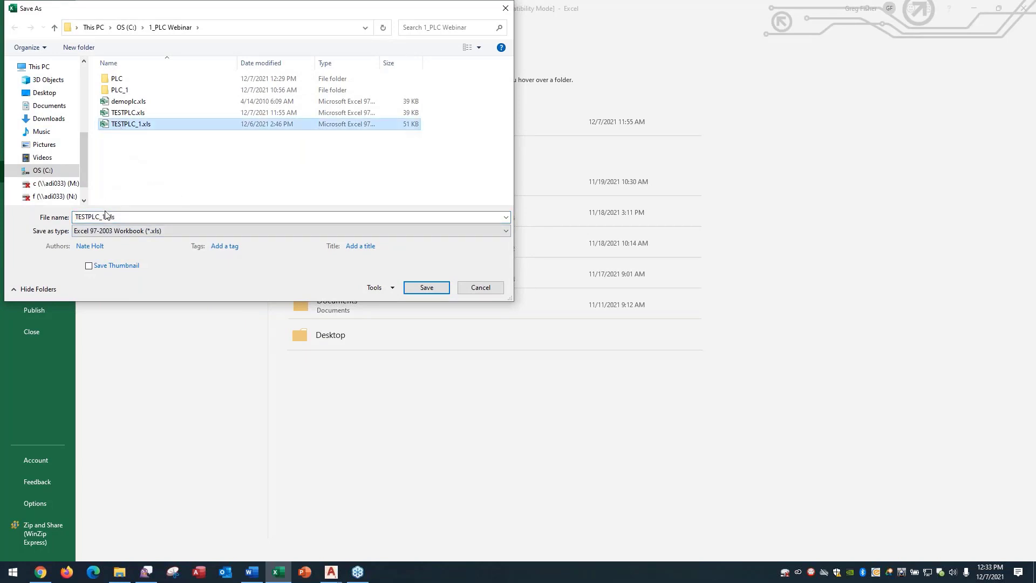
drag(103, 216, 104, 215)
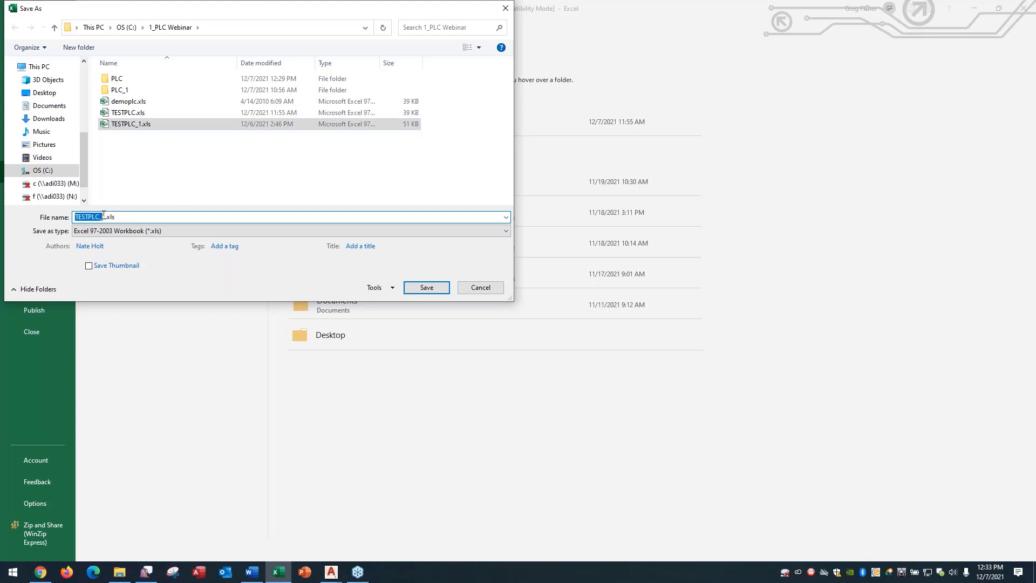
click(102, 217)
key(Delete)
text(2)
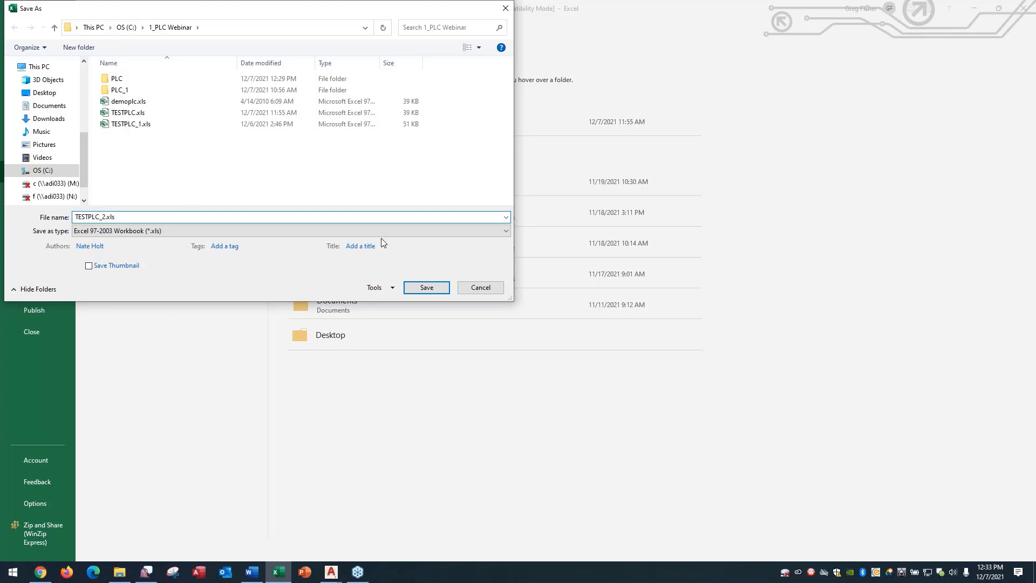
click(436, 290)
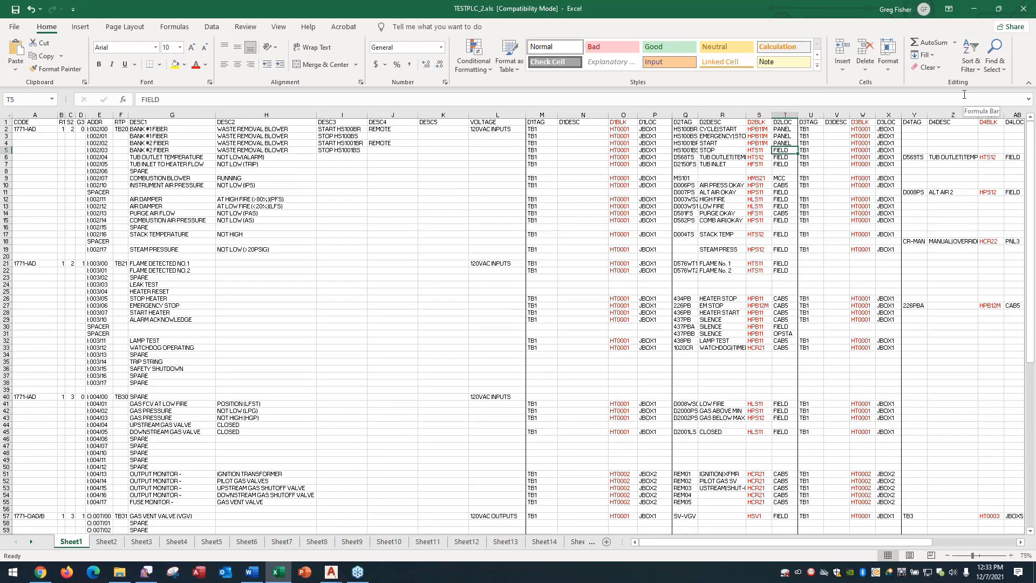
Close the workbook and return to AutoCAD Electrical to view the full PLC-10 drawing
click(1024, 11)
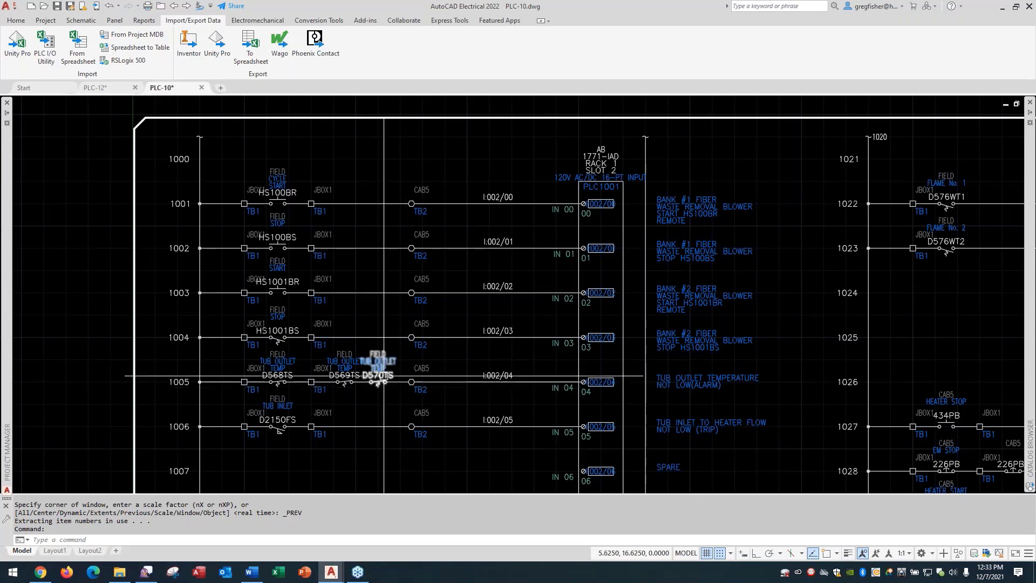
middle_click(384, 398)
middle_click(384, 398)
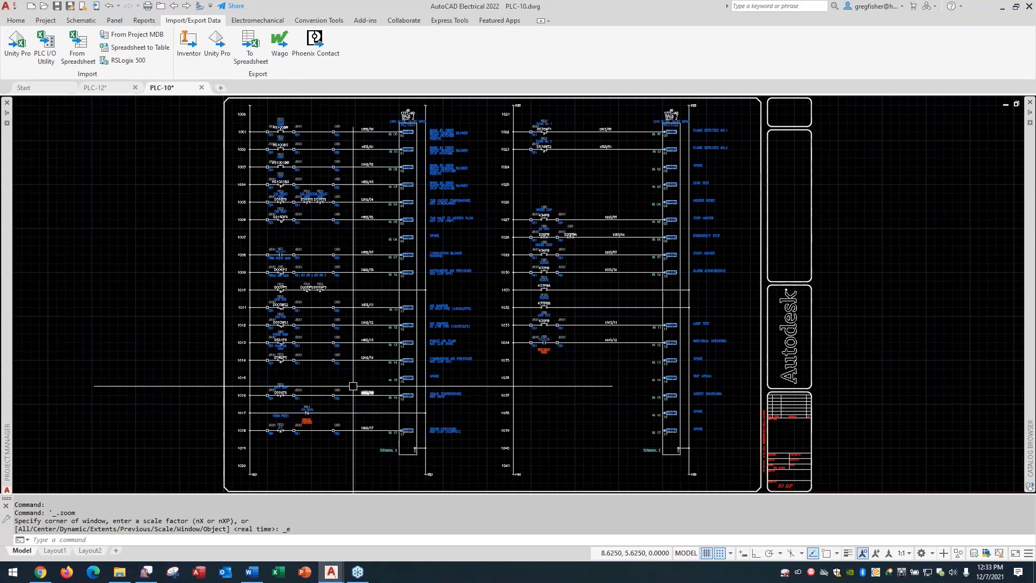
Load TESTPLC_2.xls into the PLC I/O Utility and review the ladder and module setup without changing it
mouse_move(8, 205)
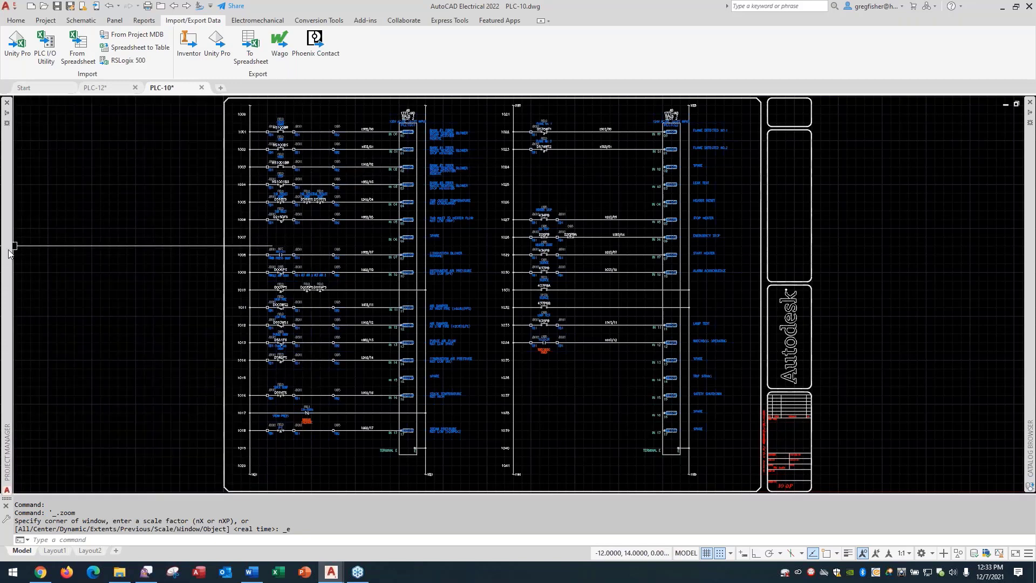
mouse_move(9, 255)
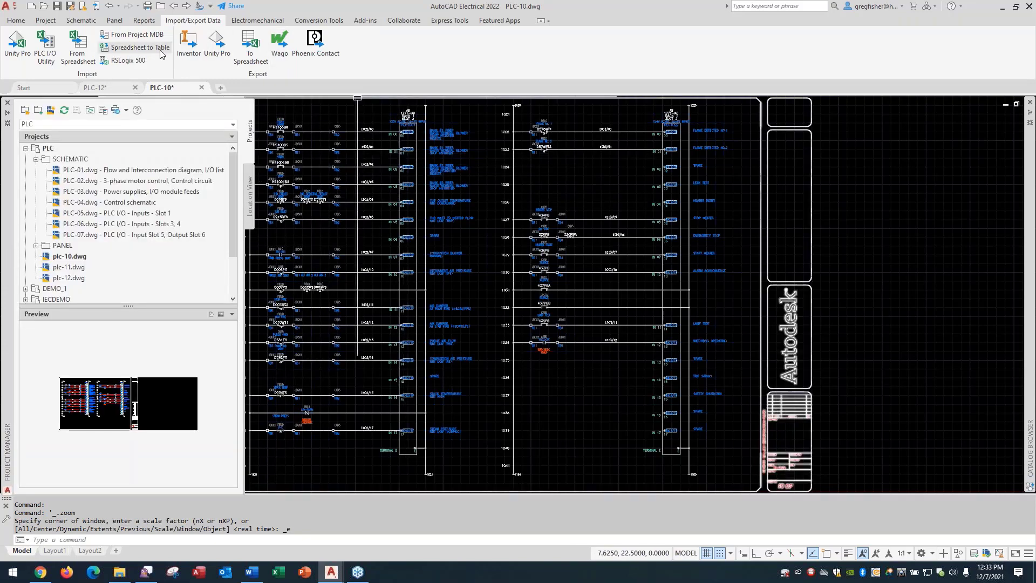
click(47, 48)
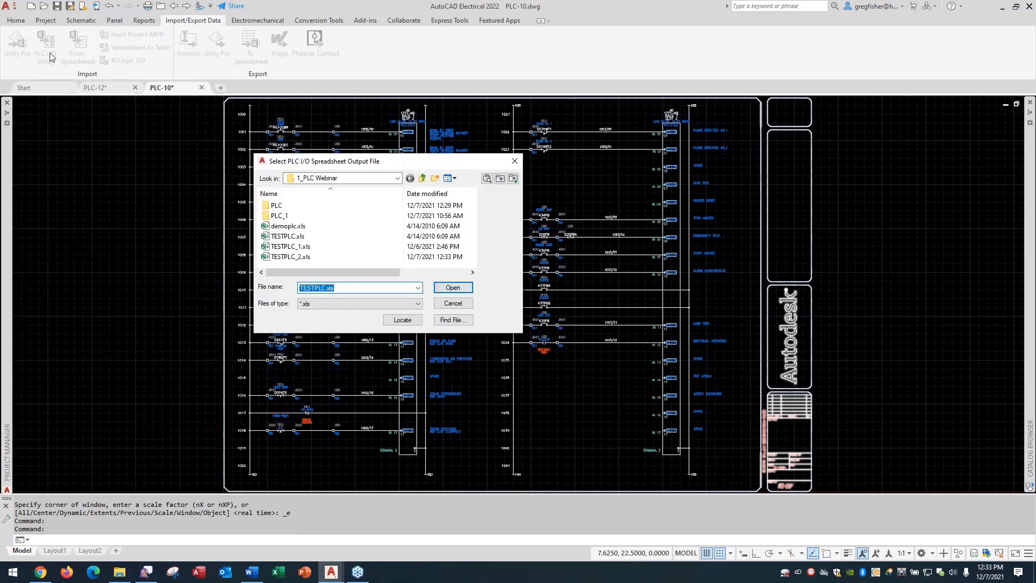
click(270, 258)
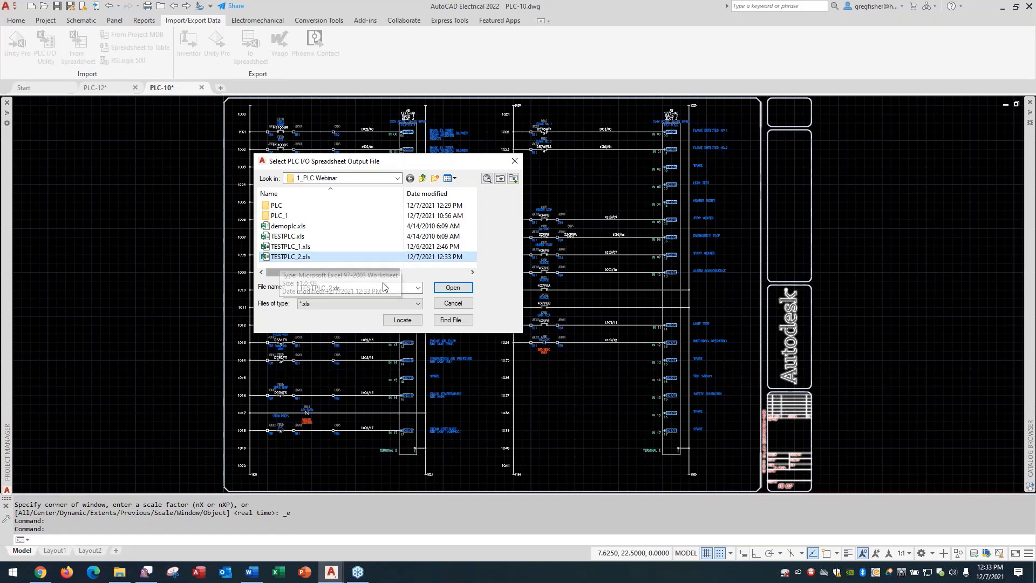
click(453, 288)
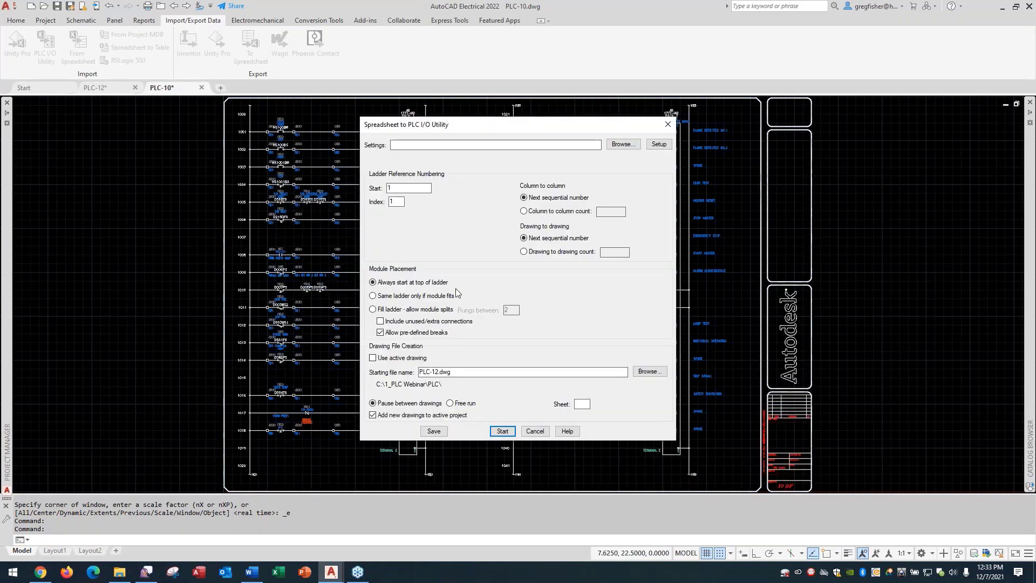
click(659, 144)
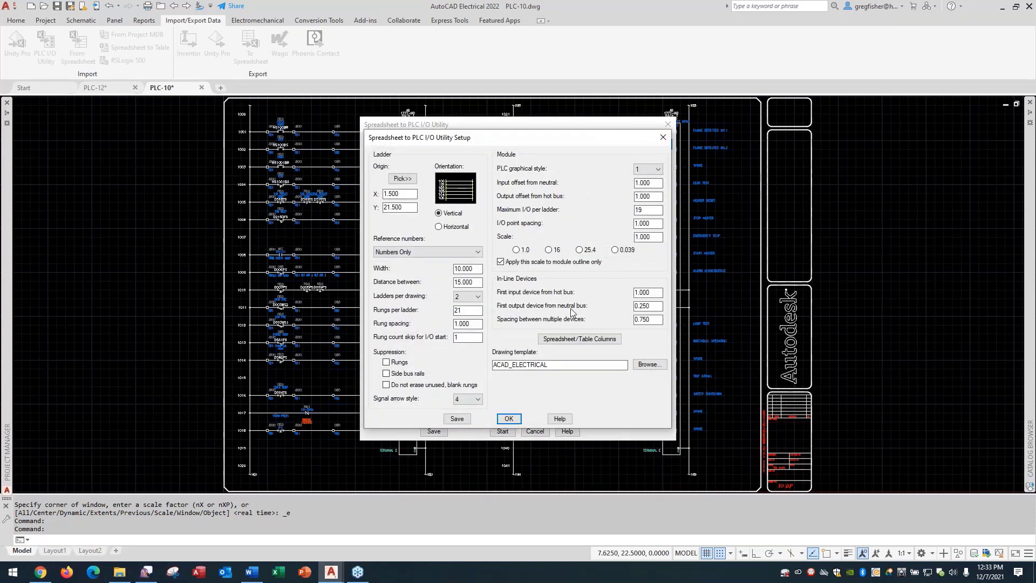
click(664, 141)
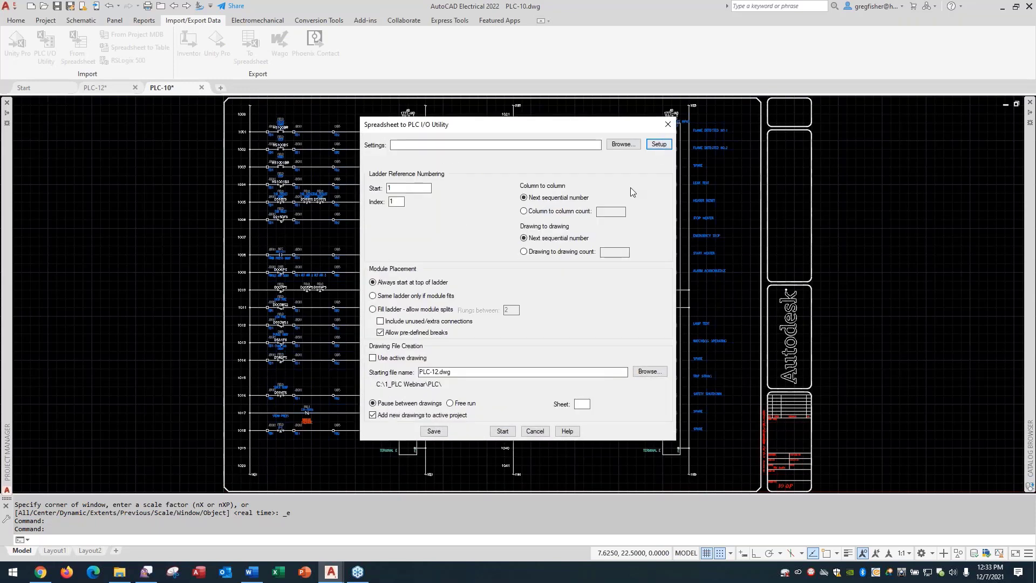
Start the ladder reference numbering at 1300 with a drawing-to-drawing count of 100
drag(399, 188, 380, 199)
text(1300)
click(524, 251)
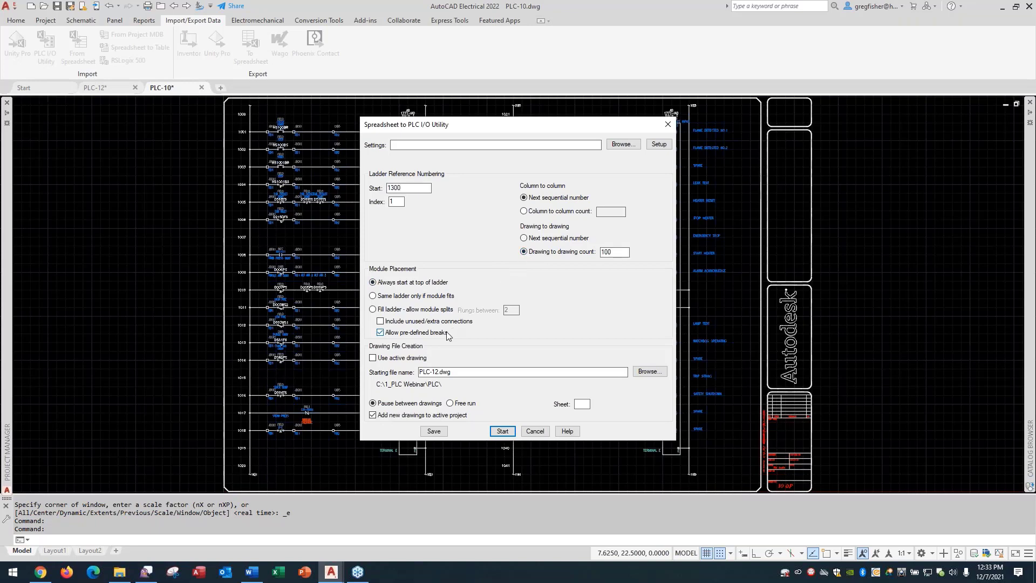
Set the starting file name to PLC-13.dwg in the PLC folder
click(650, 371)
scroll(325, 254, down, 2)
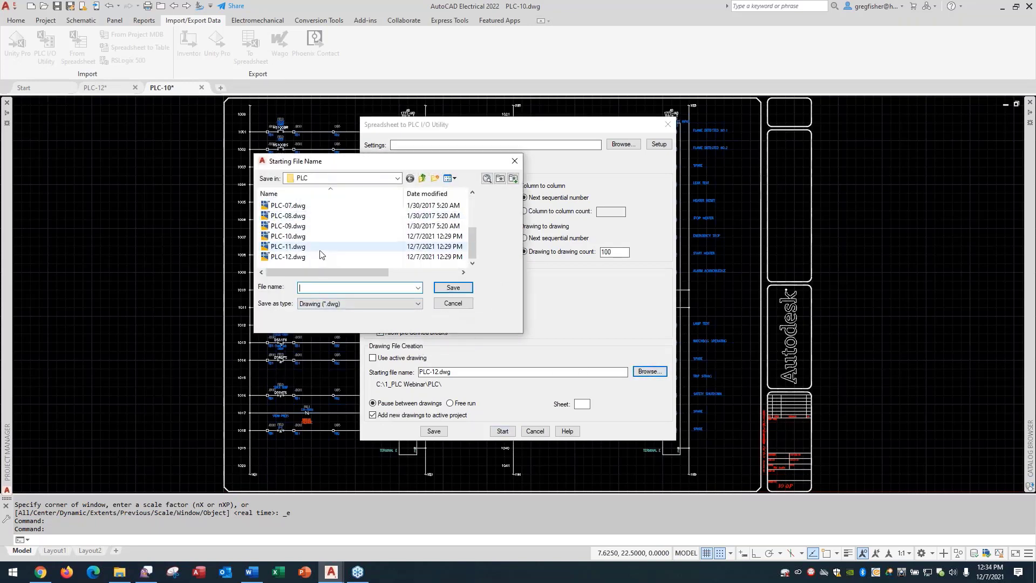
click(312, 258)
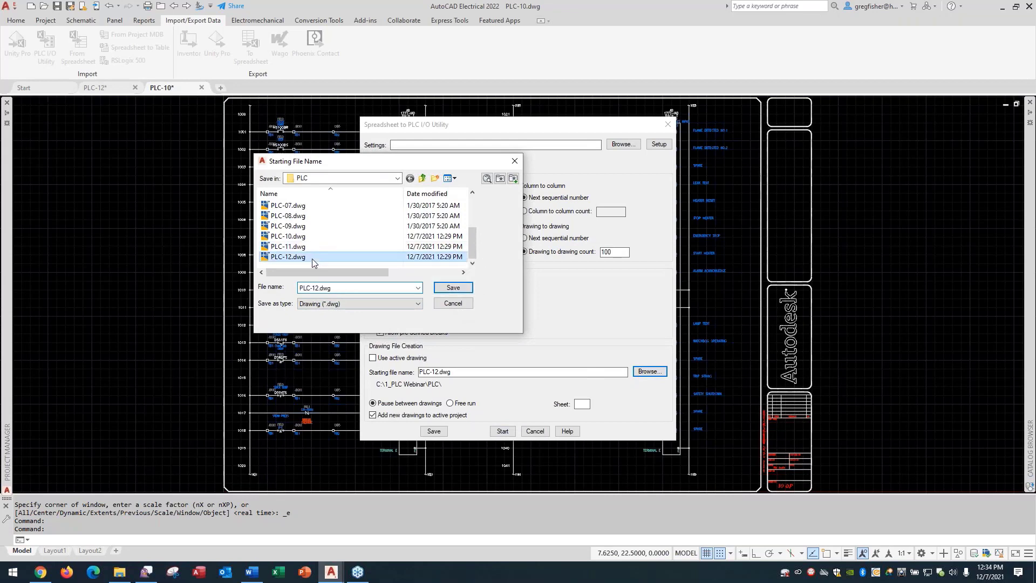
double_click(316, 290)
click(316, 289)
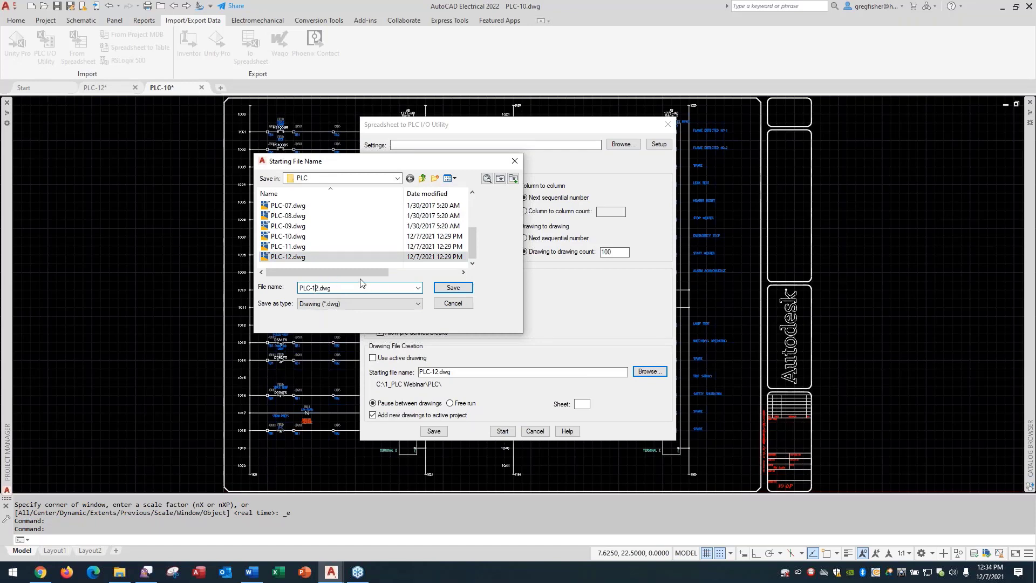
key(Delete)
text(3)
click(454, 288)
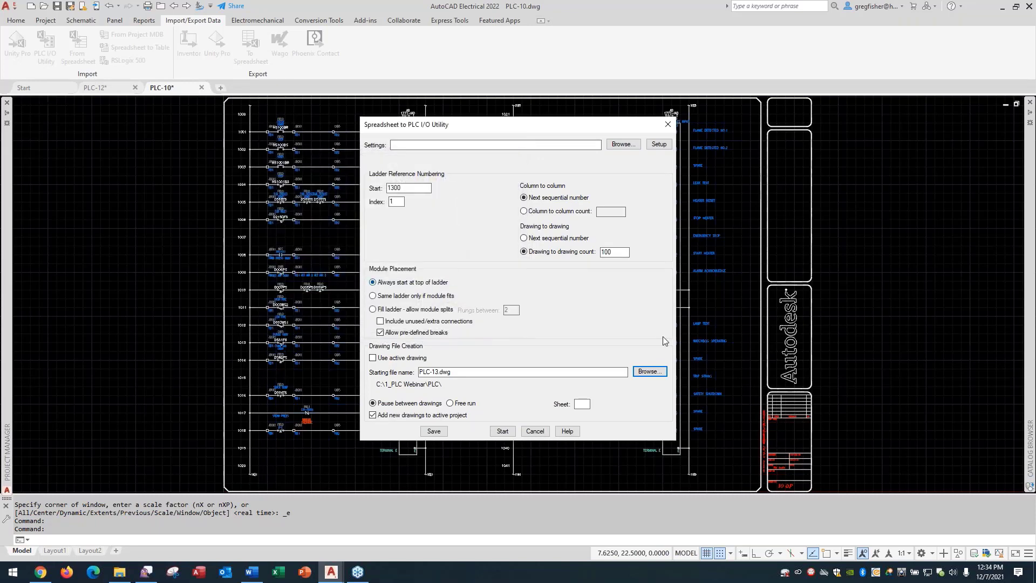
Generate the PLC drawings in free run mode with sheet numbering starting at 13
click(463, 404)
text(13)
click(499, 431)
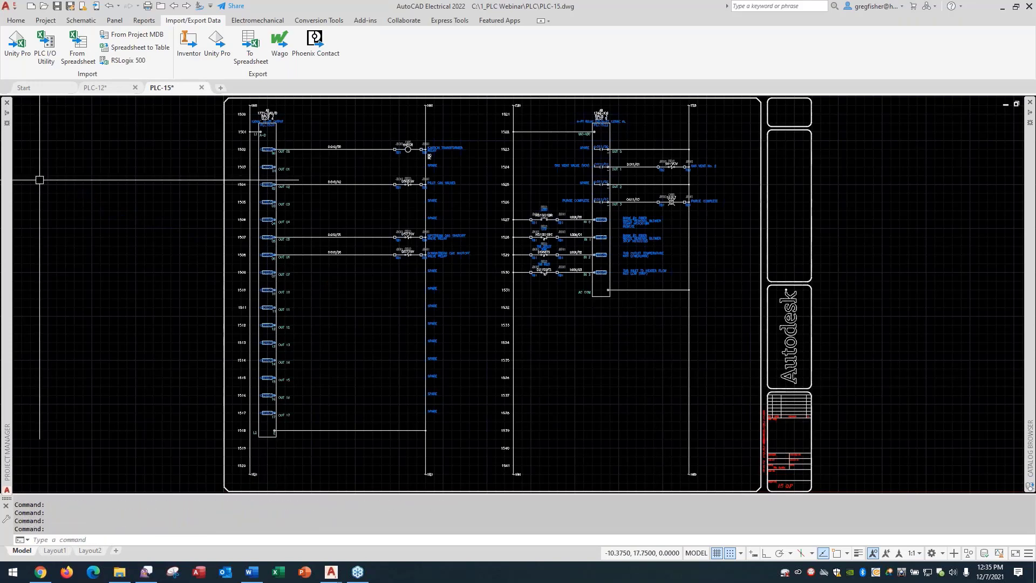
Open plc-13.dwg from the PLC project and zoom in on the in-line devices of its first rungs
mouse_move(10, 184)
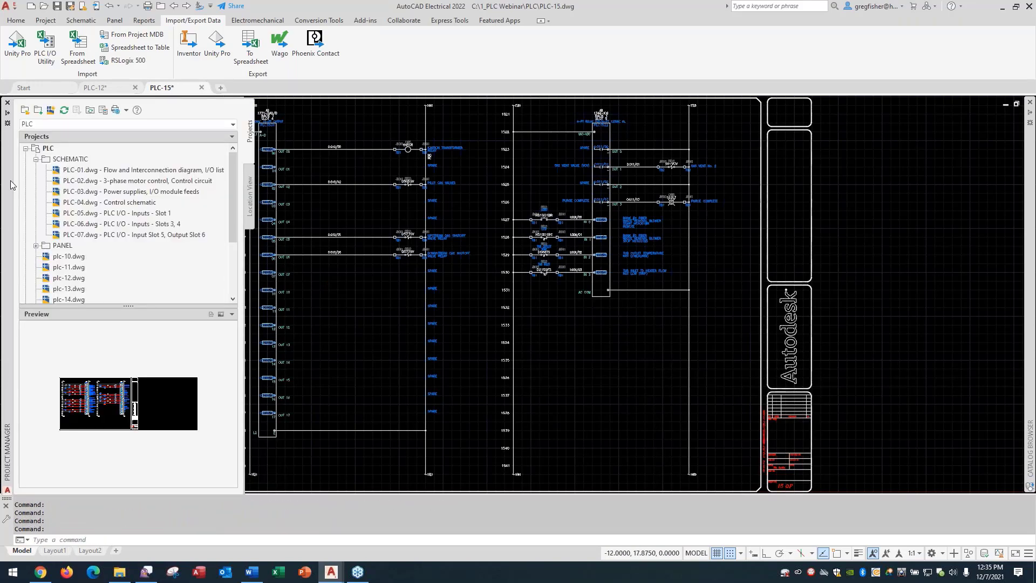
scroll(89, 221, down, 1)
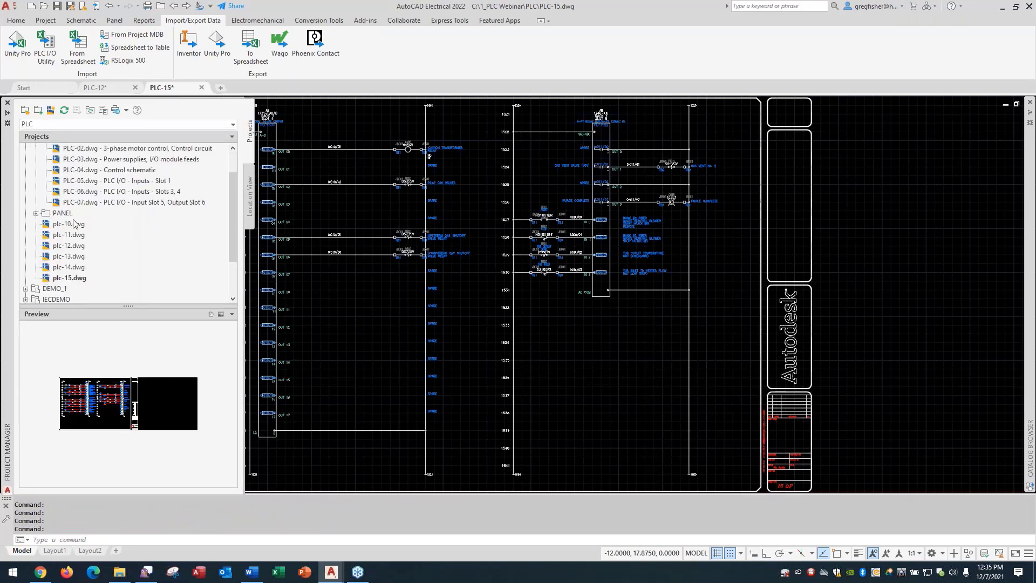
double_click(50, 258)
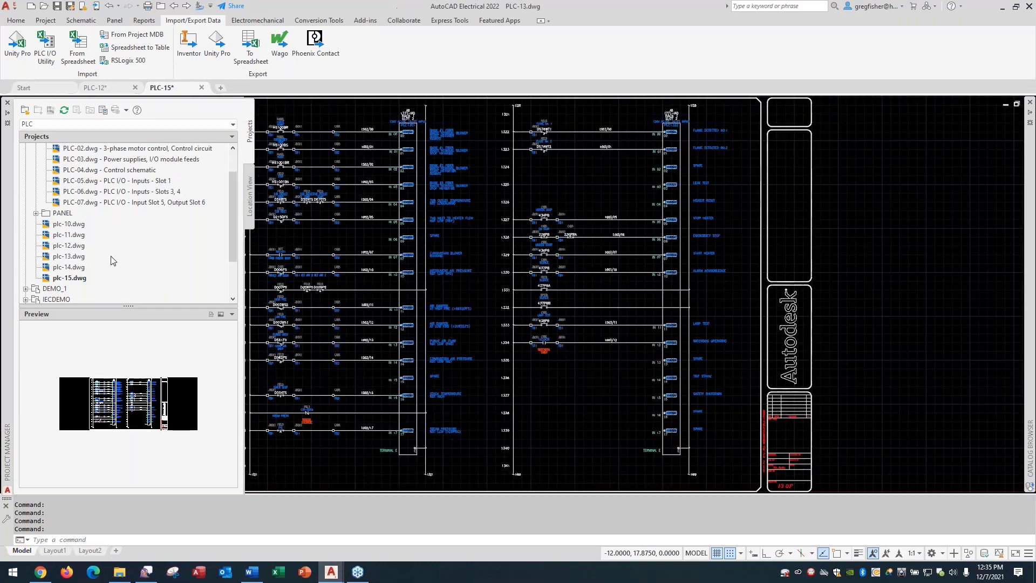
scroll(278, 138, up, 4)
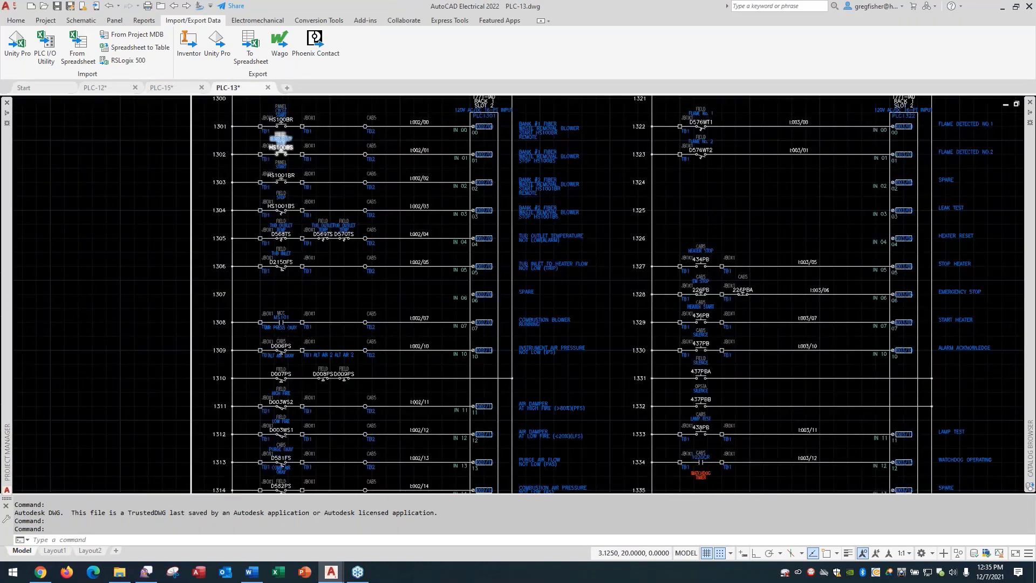
middle_drag(275, 139, 247, 199)
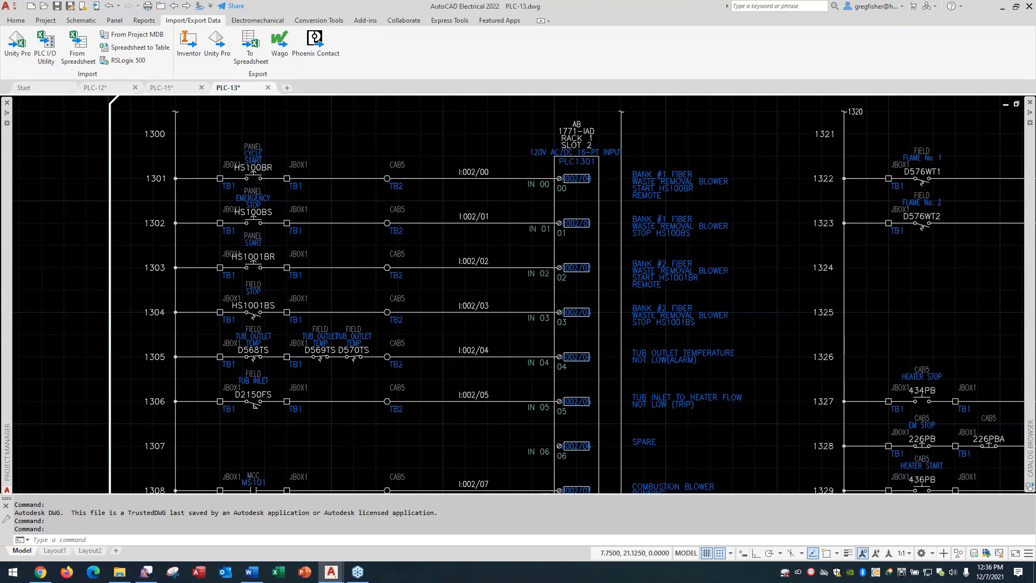
Examine the in-line devices, terminals and their spacing on rungs 1301 to 1306 of the PLC-13 drawing
scroll(340, 137, down, 1)
middle_click(483, 248)
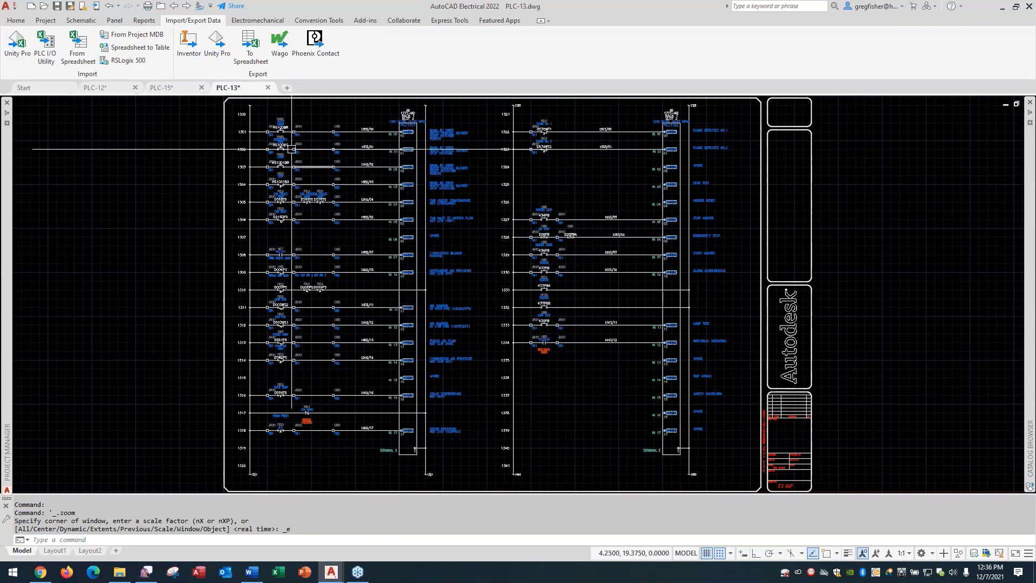
scroll(272, 131, up, 4)
scroll(273, 131, up, 3)
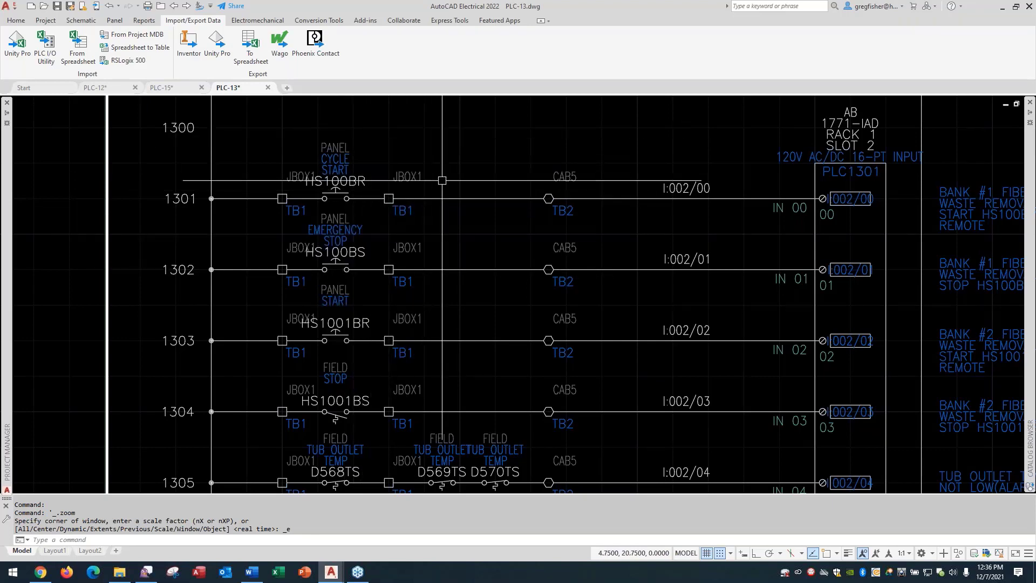
middle_drag(441, 239, 458, 163)
right_click(458, 163)
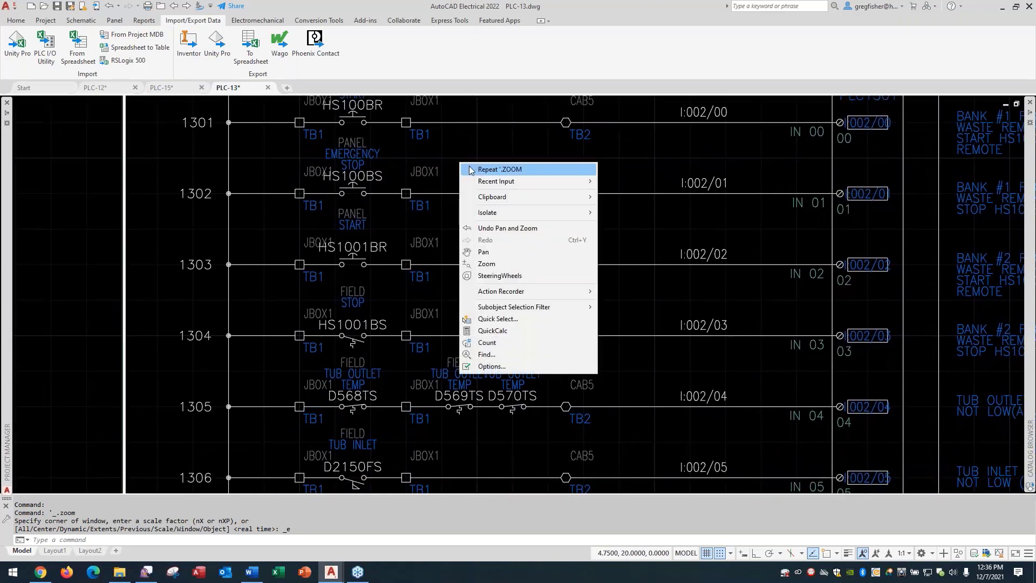
click(453, 153)
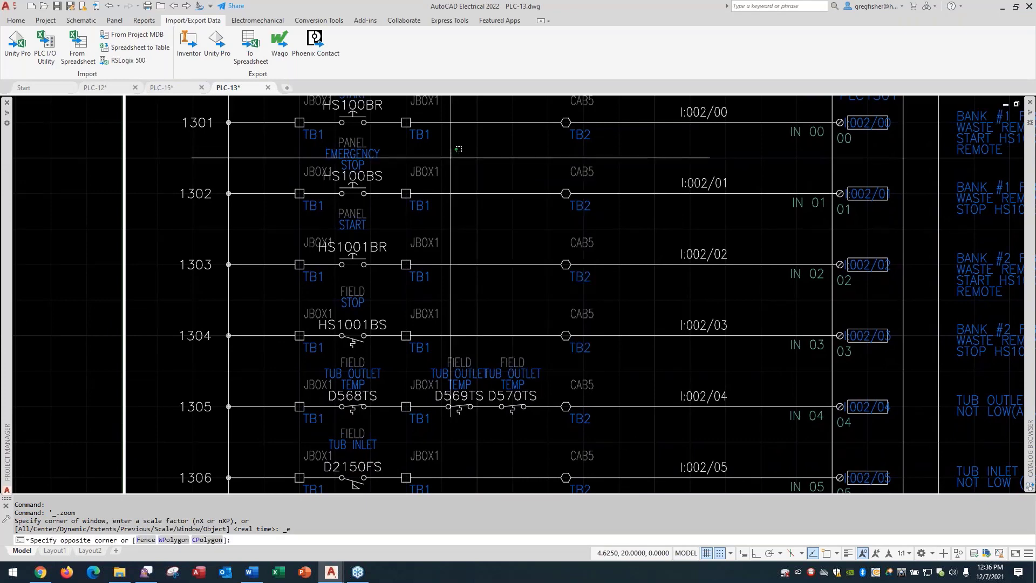
click(452, 156)
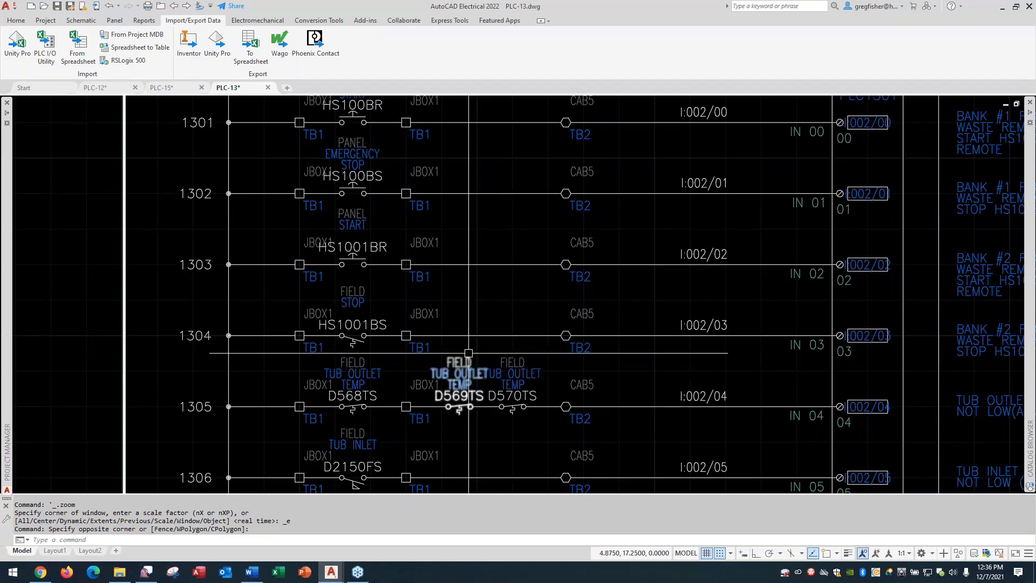
middle_drag(505, 223, 480, 275)
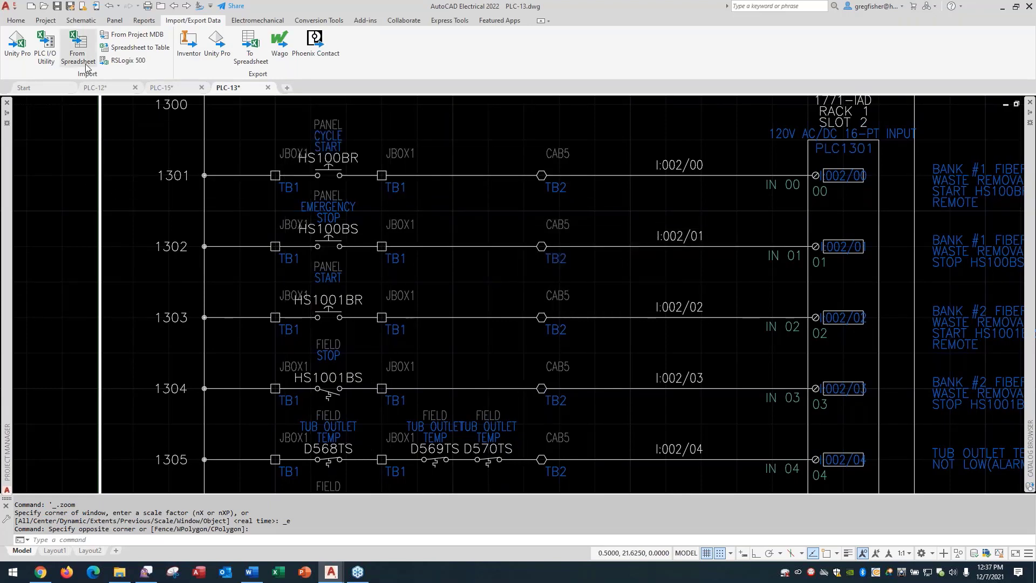
Load TESTPLC_2.xls into the PLC I/O Utility again and open its setup
click(47, 46)
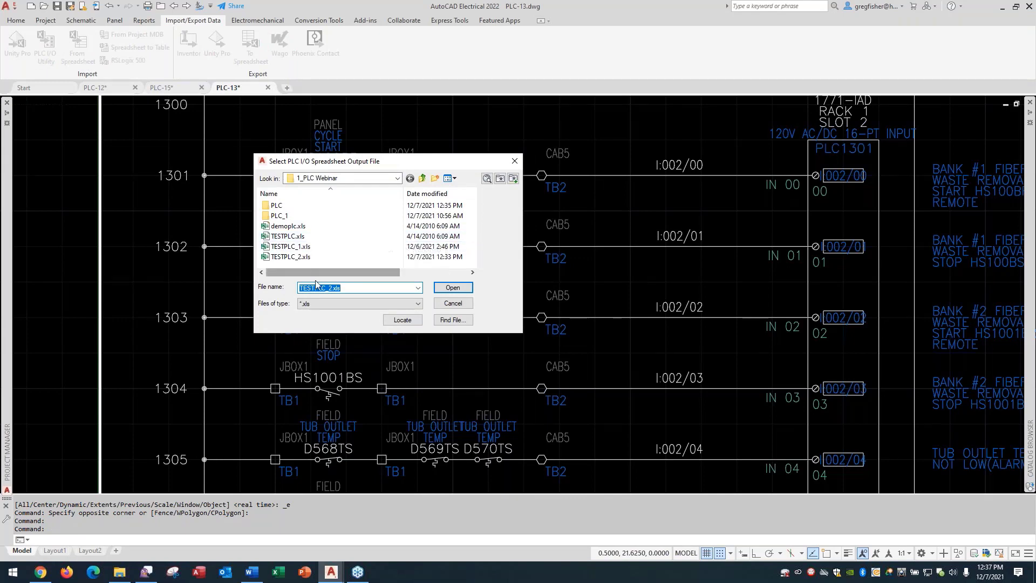
click(453, 288)
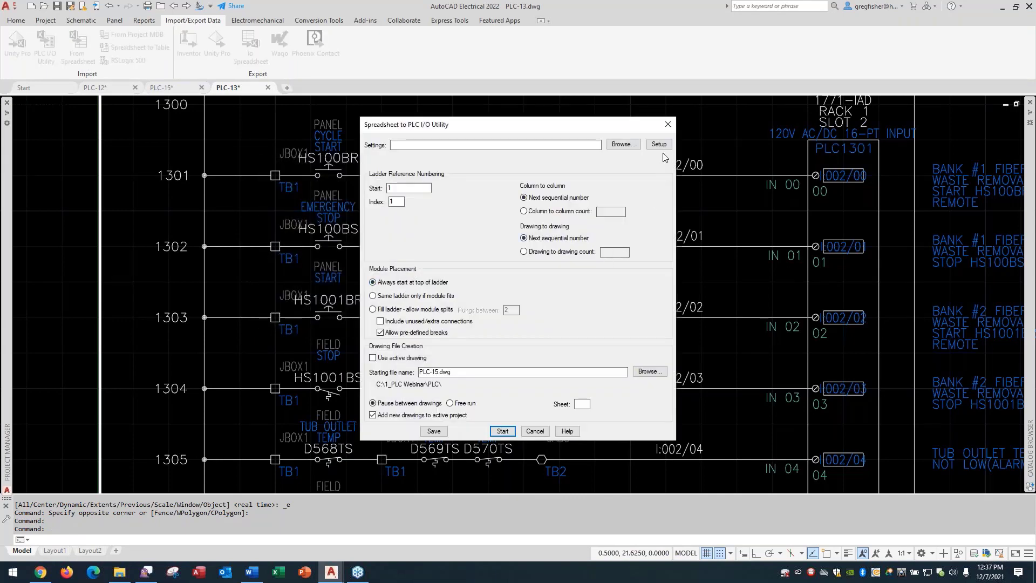
click(659, 145)
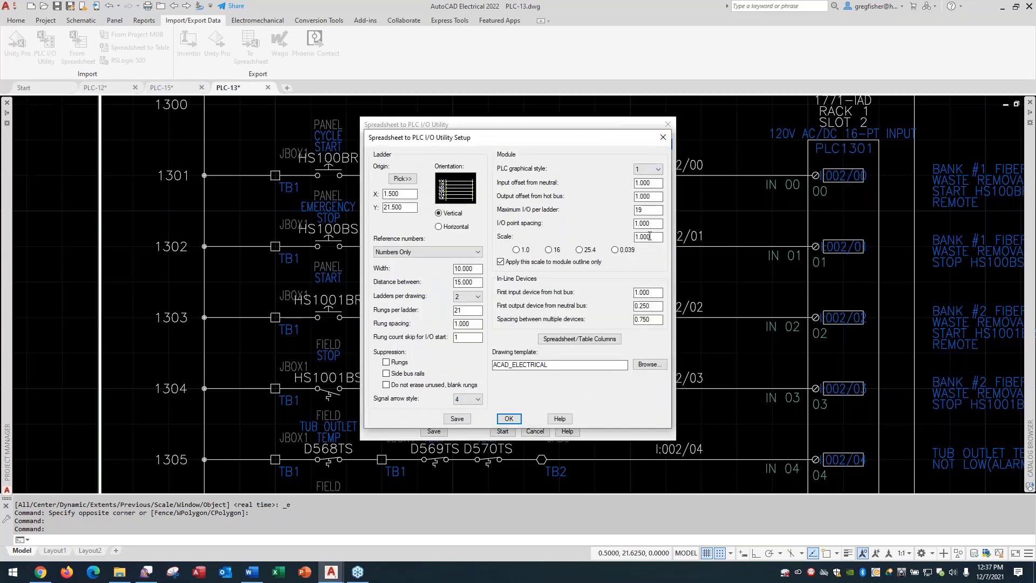
Set the first input device distance from the hot bus to 0.75 and the spacing between multiple devices to 1, without saving a settings file
double_click(653, 293)
text(.75)
click(660, 321)
double_click(658, 321)
text(1)
click(661, 306)
click(466, 422)
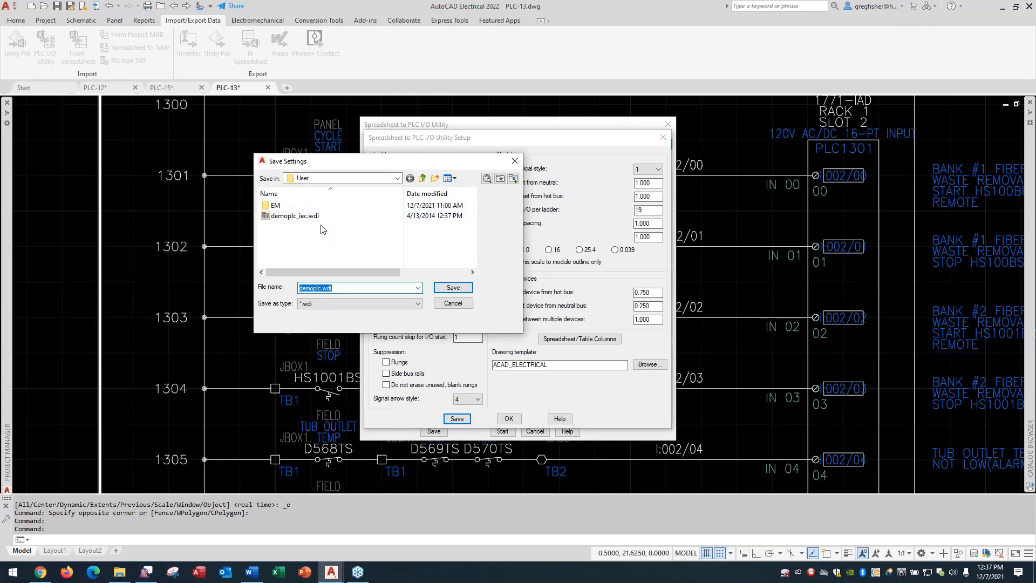
click(452, 303)
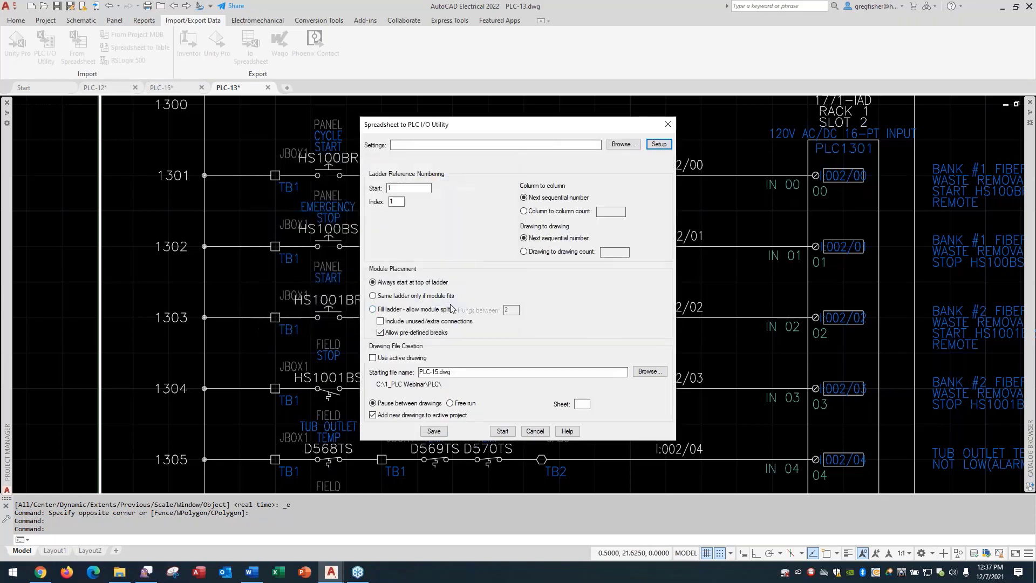
Reopen the utility setup to check the in-line device distances and accept them
click(652, 144)
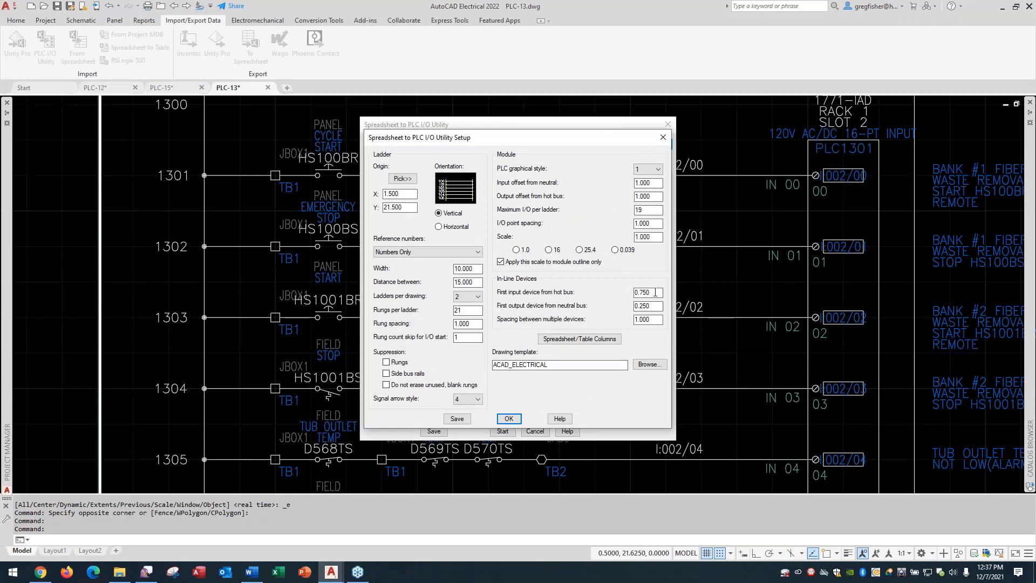
drag(655, 292, 634, 320)
click(511, 419)
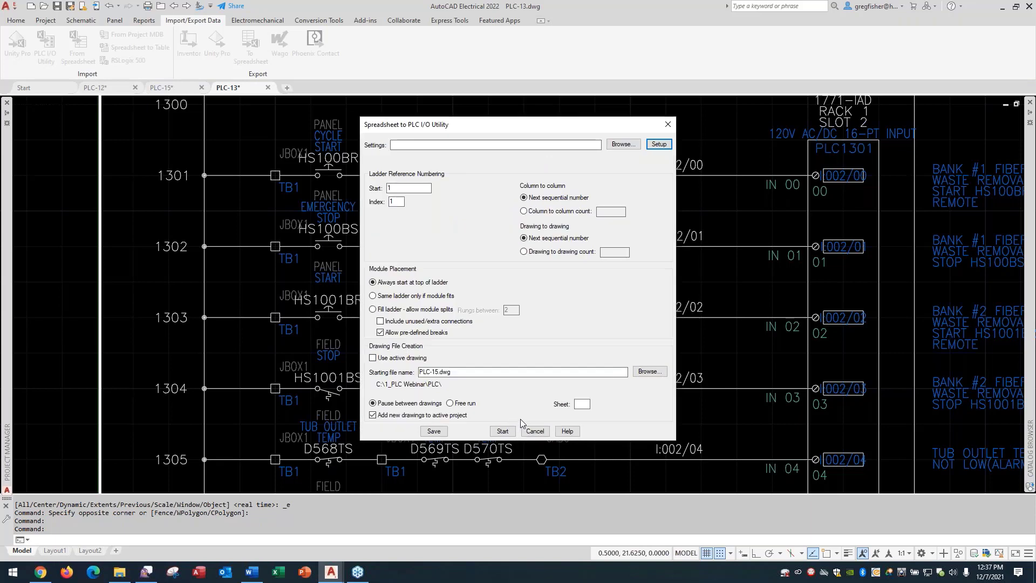
Start the ladder reference numbering at 1600 and set the drawing-to-drawing count to 100
click(408, 188)
click(407, 188)
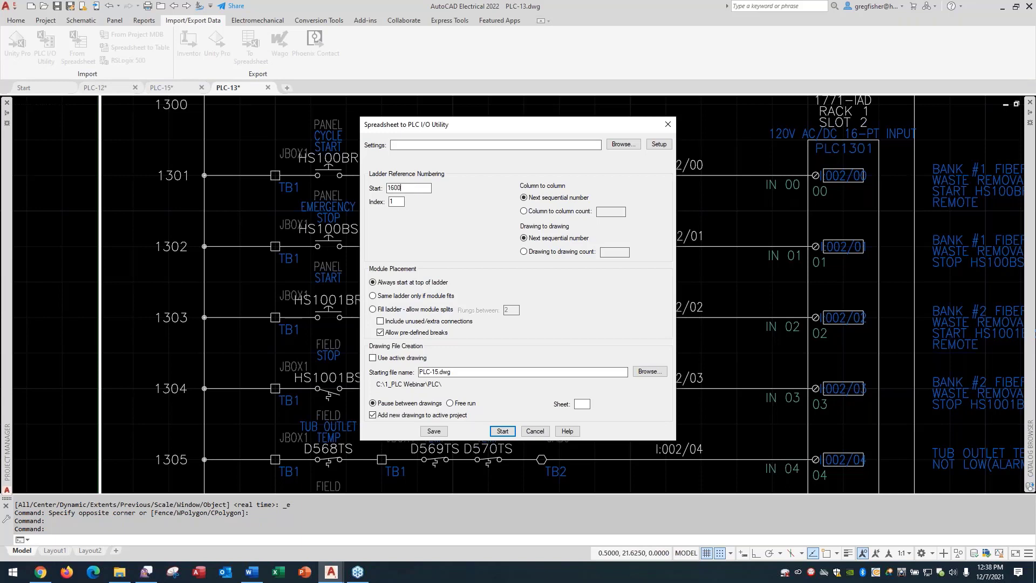
click(563, 252)
Set the starting drawing file name to PLC-16.dwg in the PLC project folder
click(650, 372)
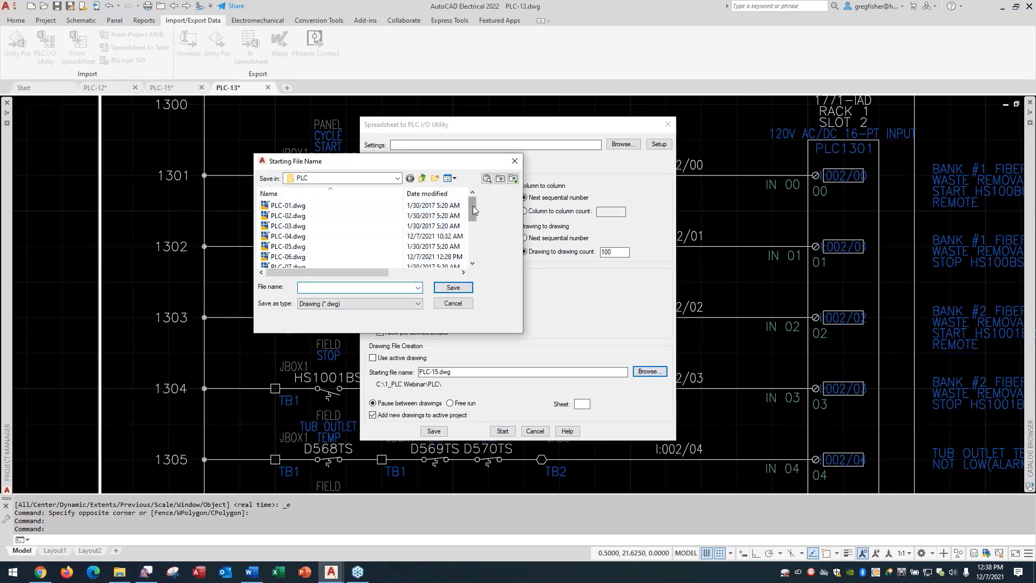
drag(472, 205, 471, 251)
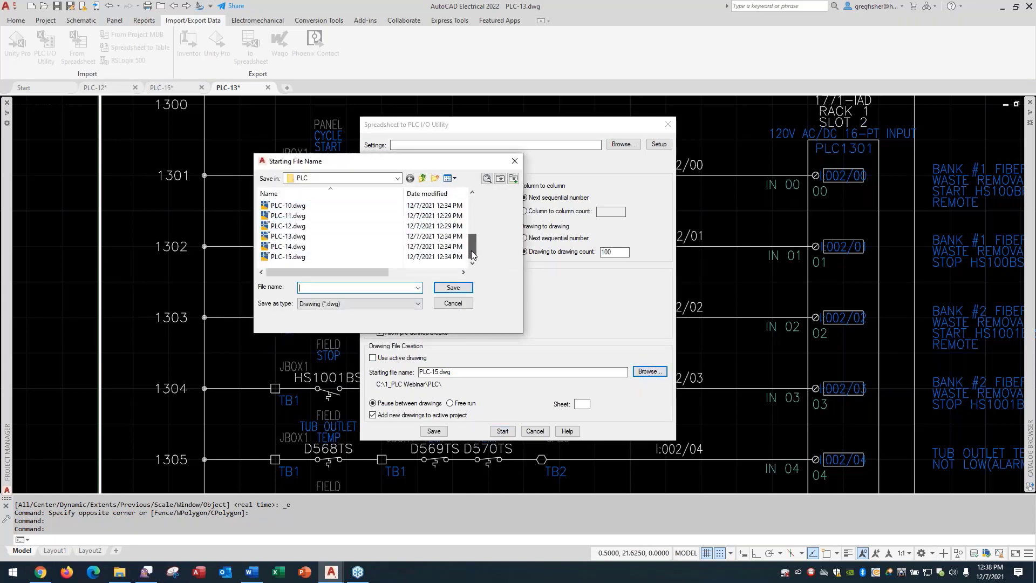
click(338, 258)
click(320, 288)
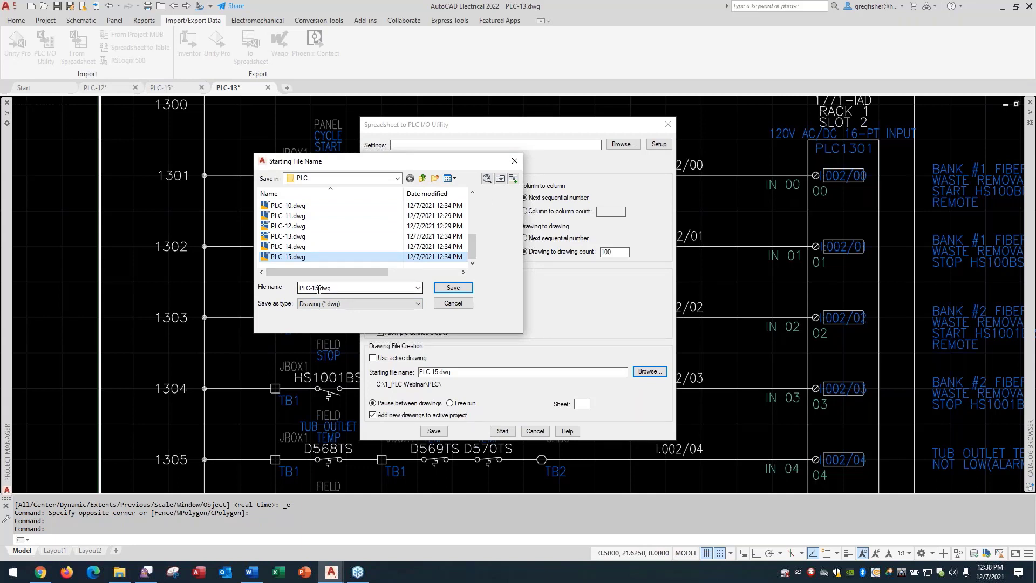
double_click(318, 287)
drag(316, 288, 321, 288)
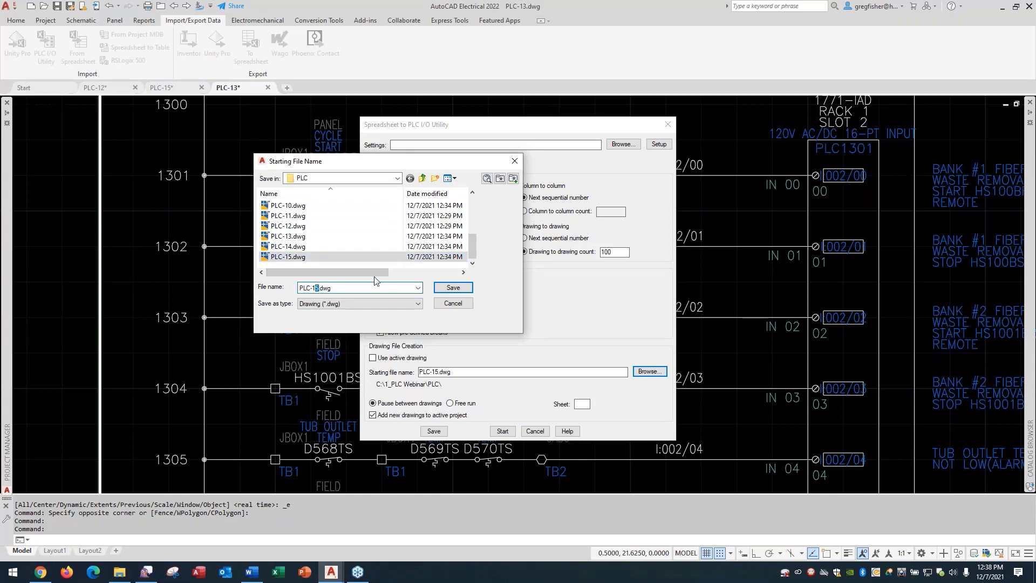
text(6)
click(440, 290)
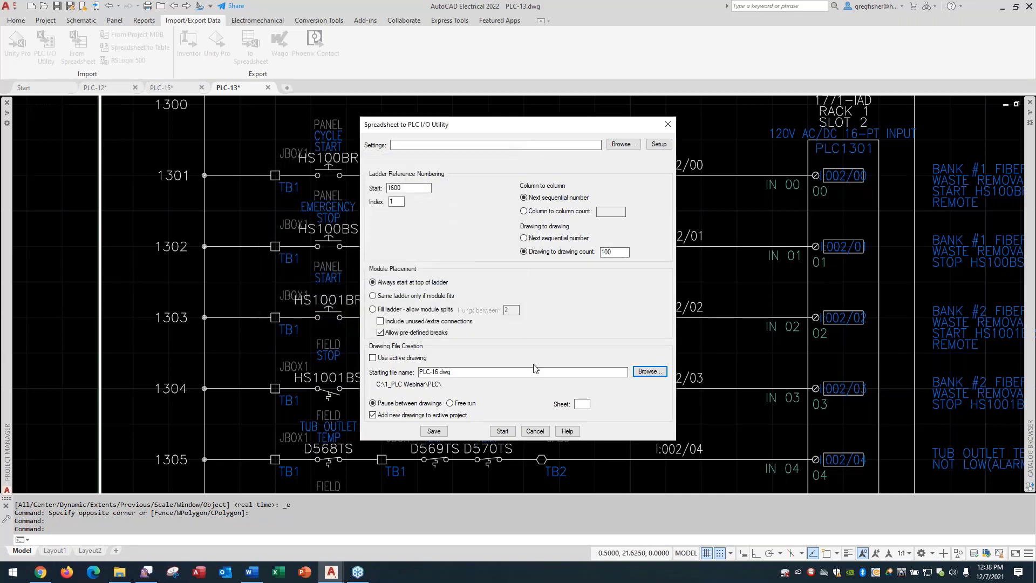
Choose free run, set the sheet number to 16 and generate the PLC drawings
click(473, 403)
key(Tab)
text(16)
click(503, 431)
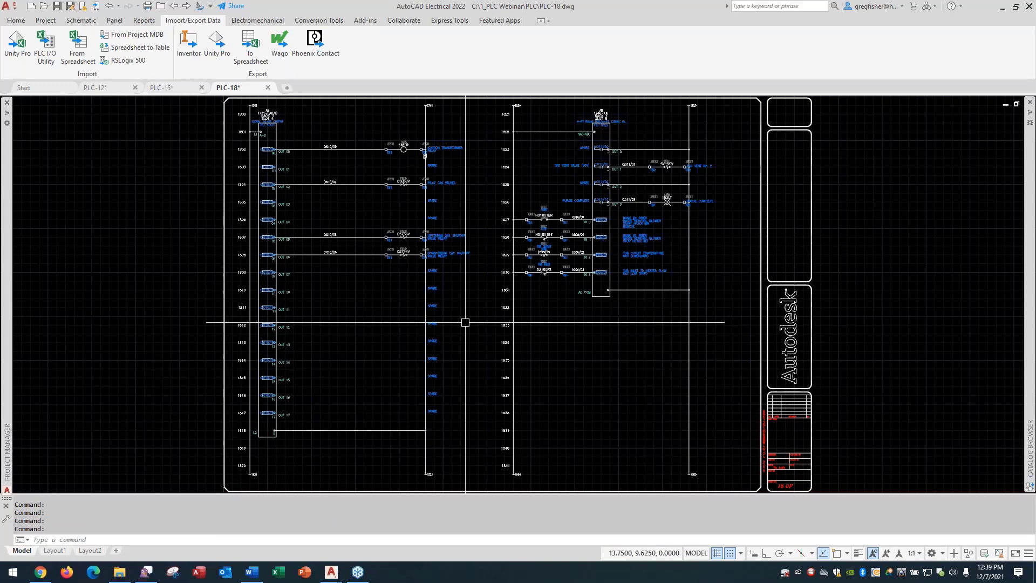
Open plc-16.dwg from the project's drawing list and inspect the in-line device spacing on its input rungs
mouse_move(11, 261)
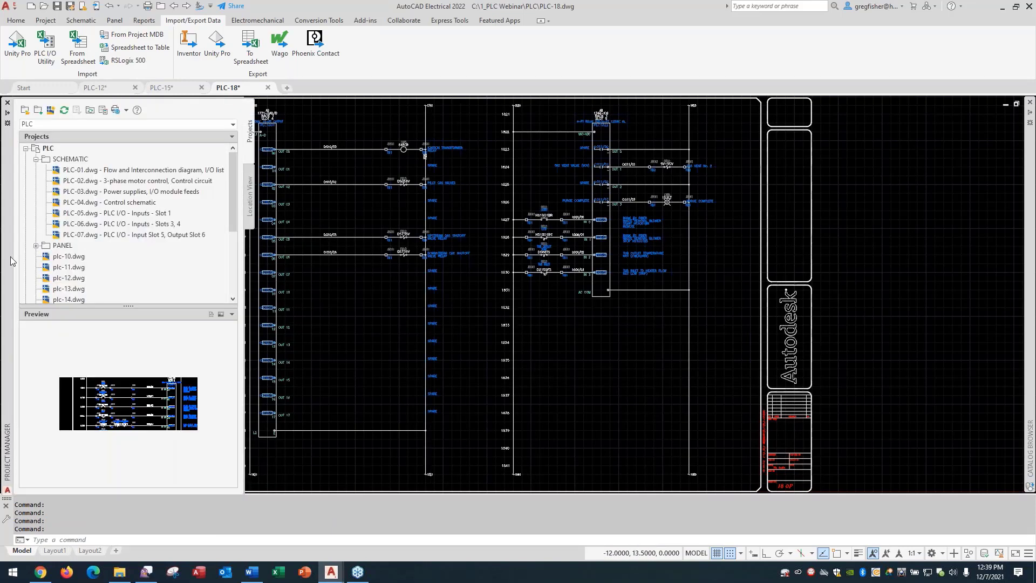
scroll(33, 264, down, 4)
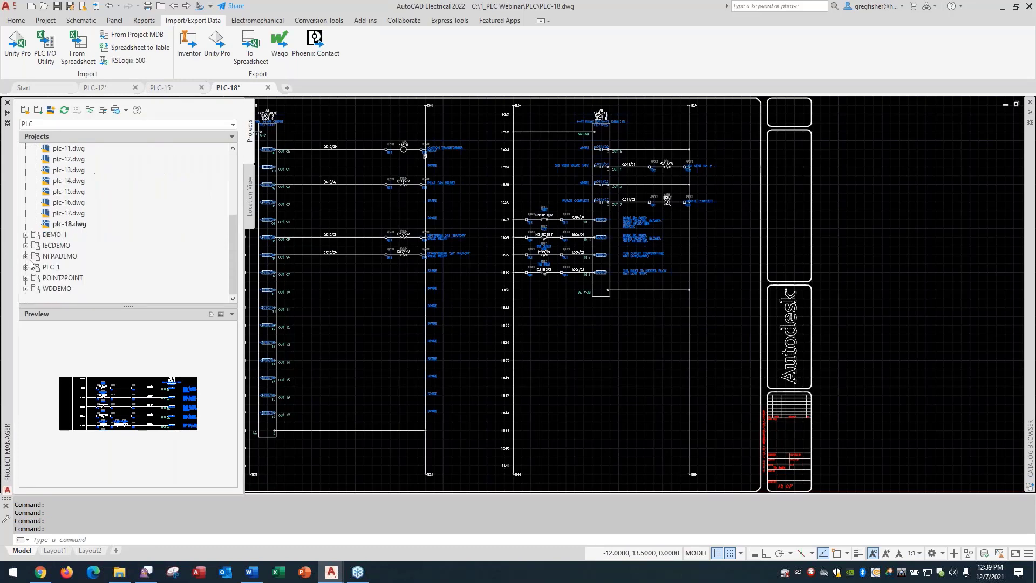
double_click(47, 204)
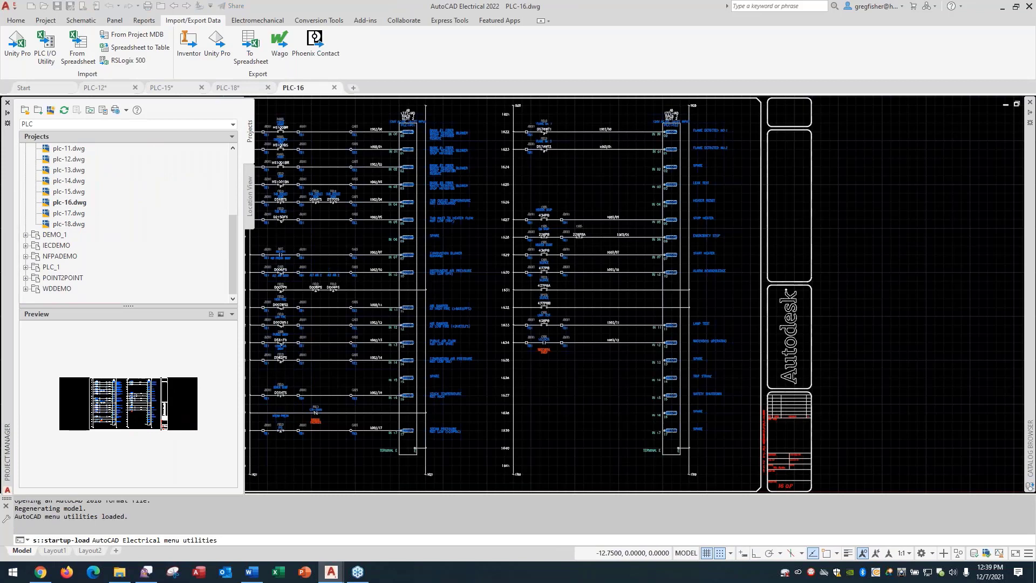
scroll(259, 126, up, 3)
scroll(260, 126, up, 4)
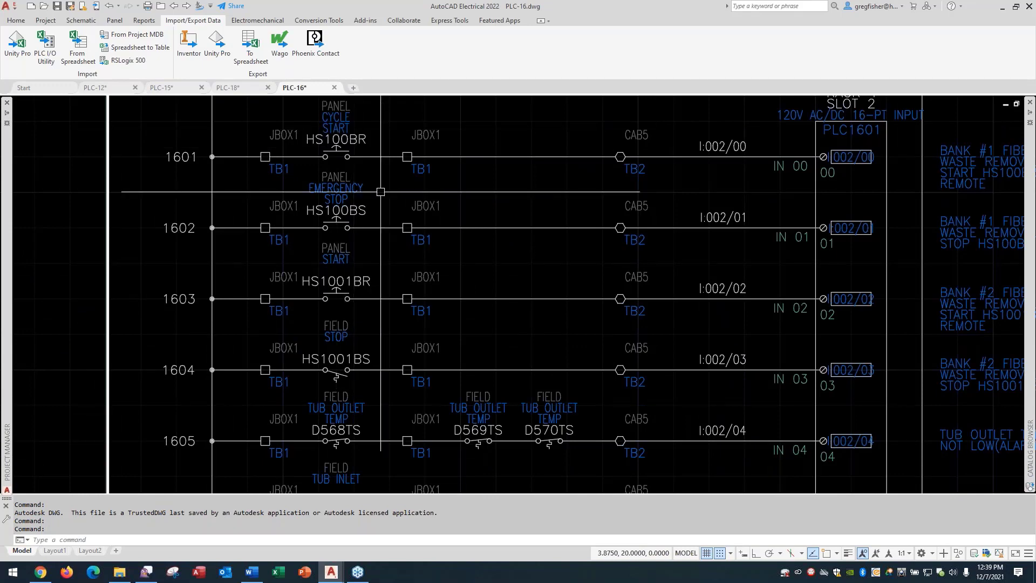
middle_drag(480, 253, 473, 189)
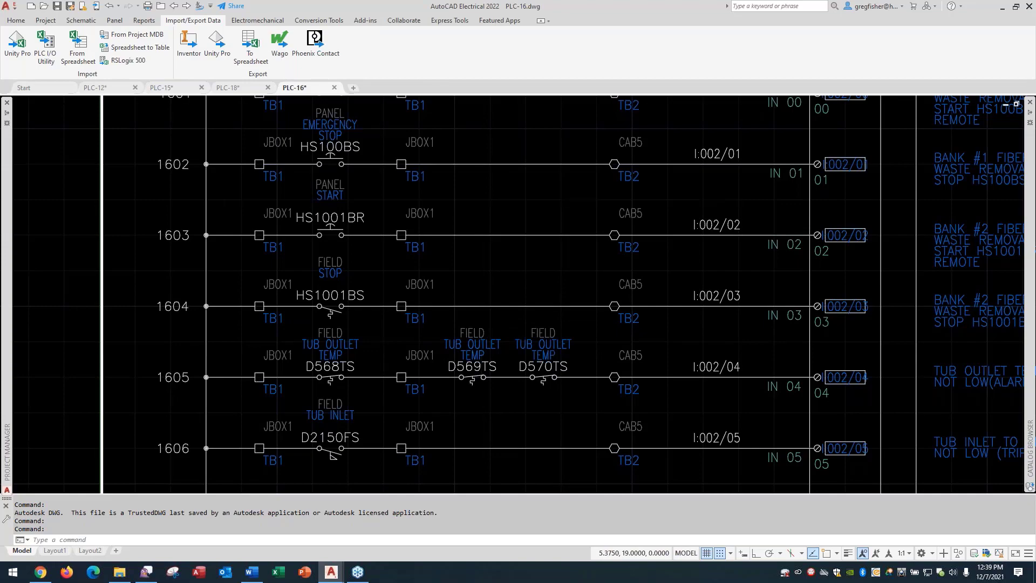
middle_click(482, 200)
middle_click(481, 200)
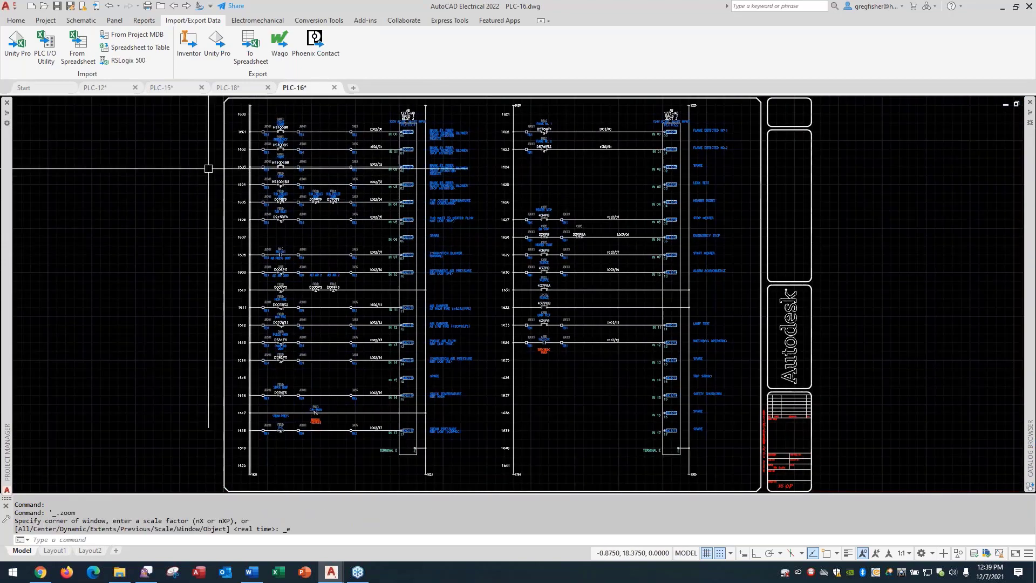
Load TESTPLC_2.xls into the PLC I/O Utility and check the default in-line device distances in its setup
click(47, 53)
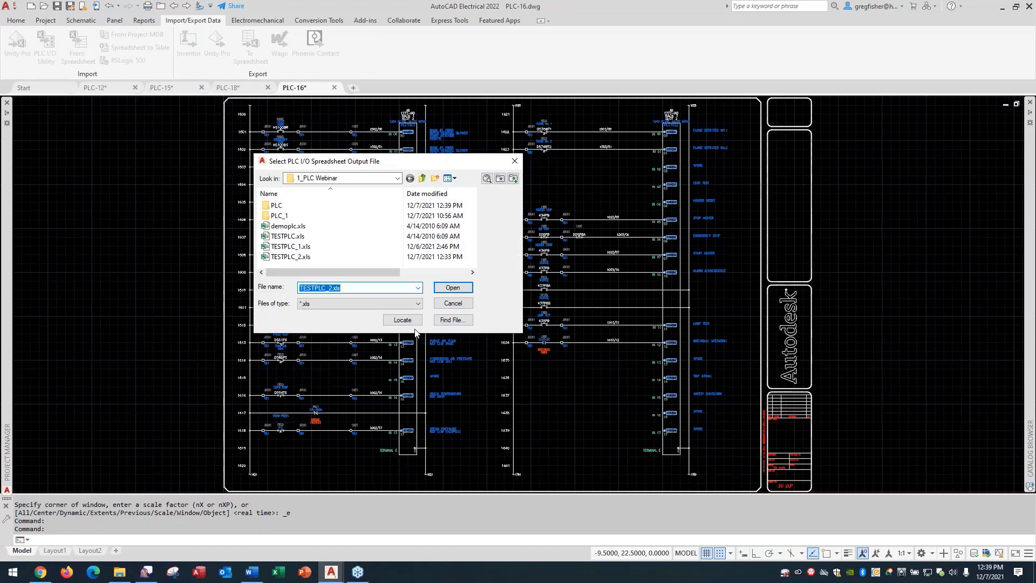
click(453, 287)
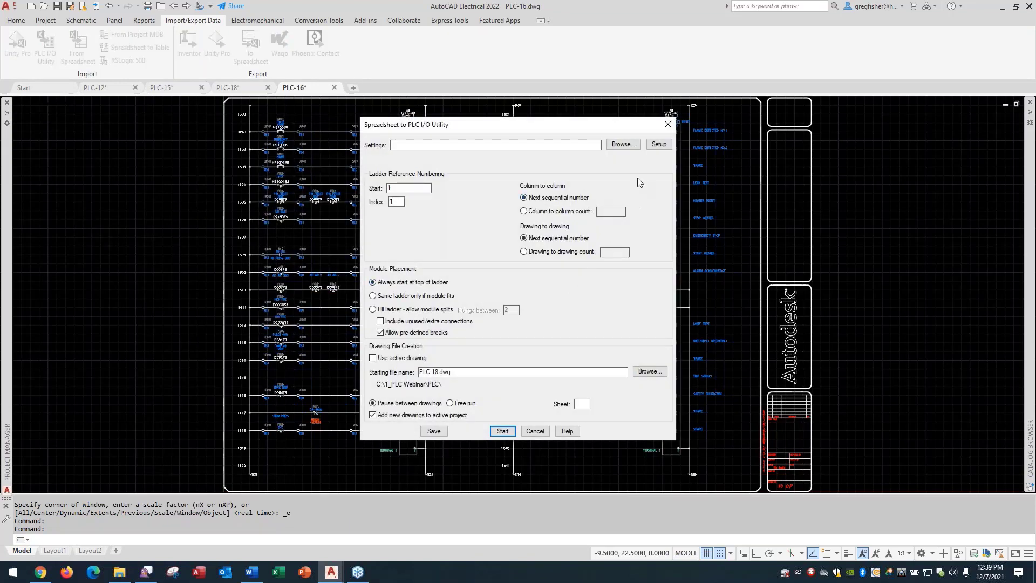
click(655, 147)
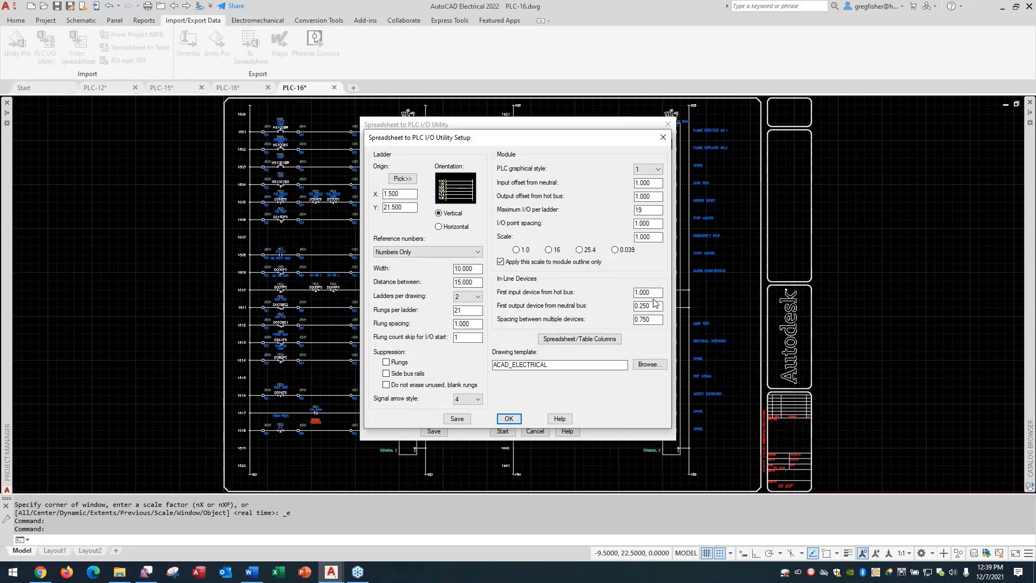
drag(654, 294, 620, 321)
click(510, 419)
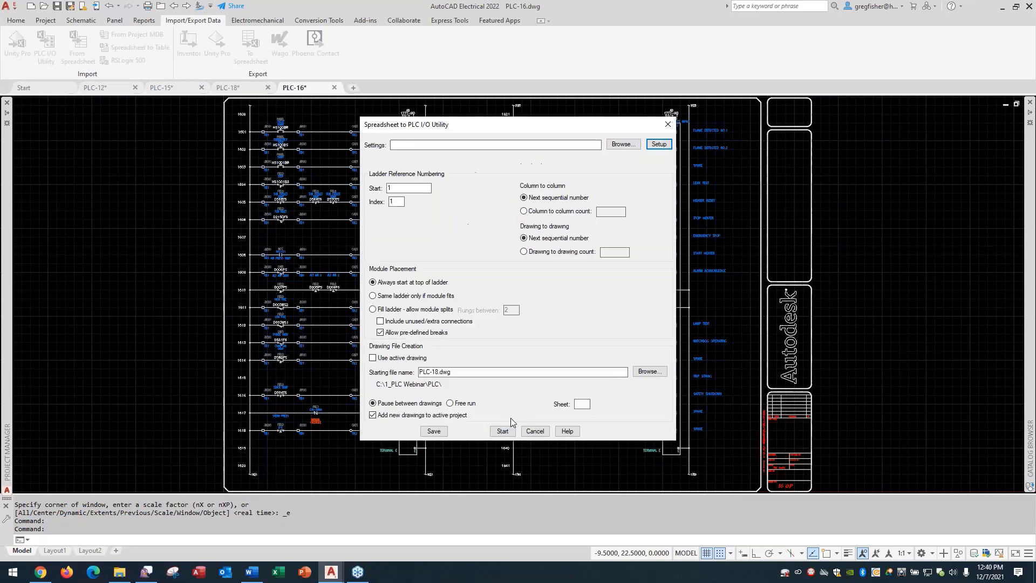
Load the settings file PLC_1 Orig.wdi from the 1_PLC Webinar folder and review its in-line device distances in the setup
click(622, 144)
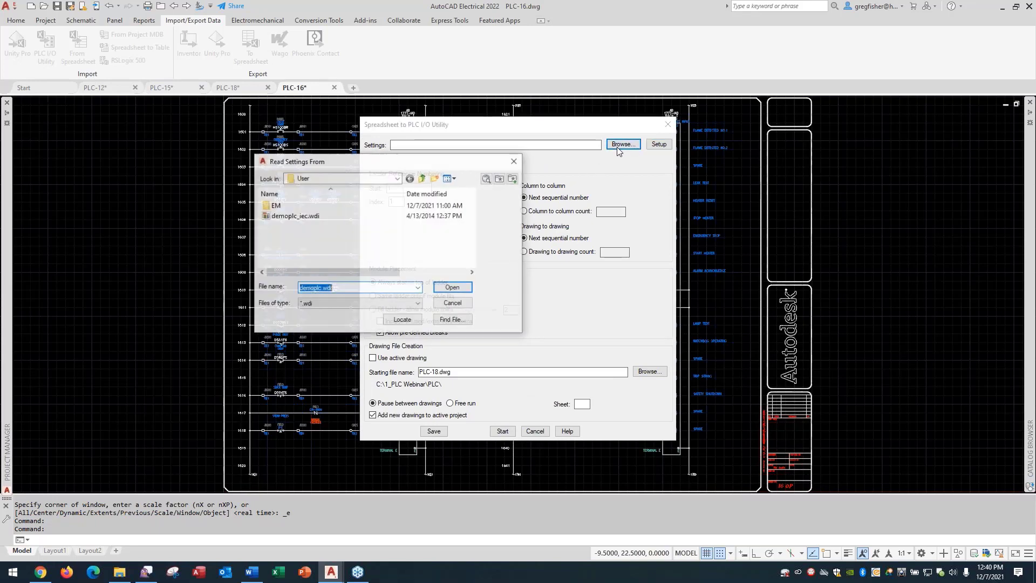
click(399, 179)
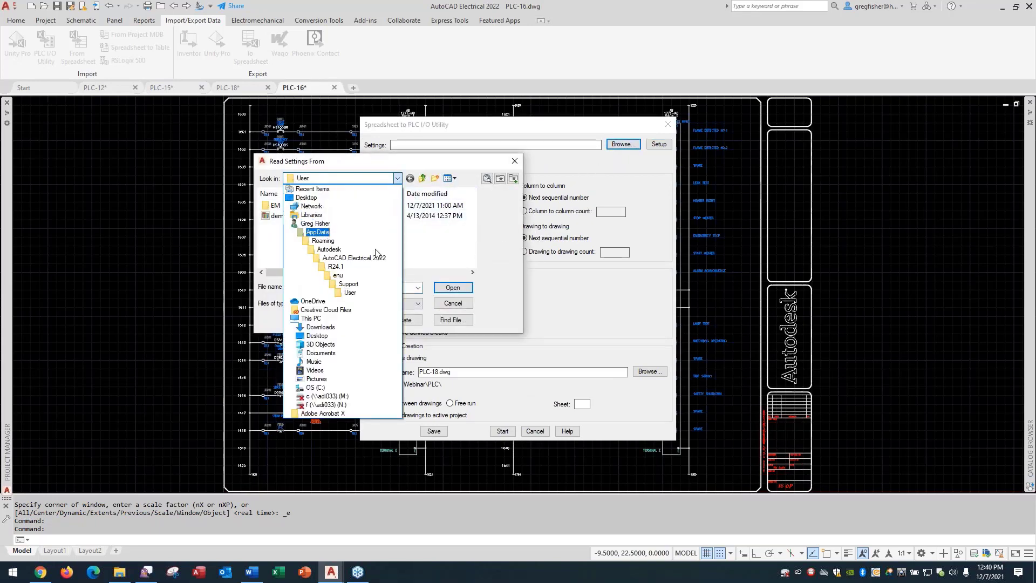
click(357, 390)
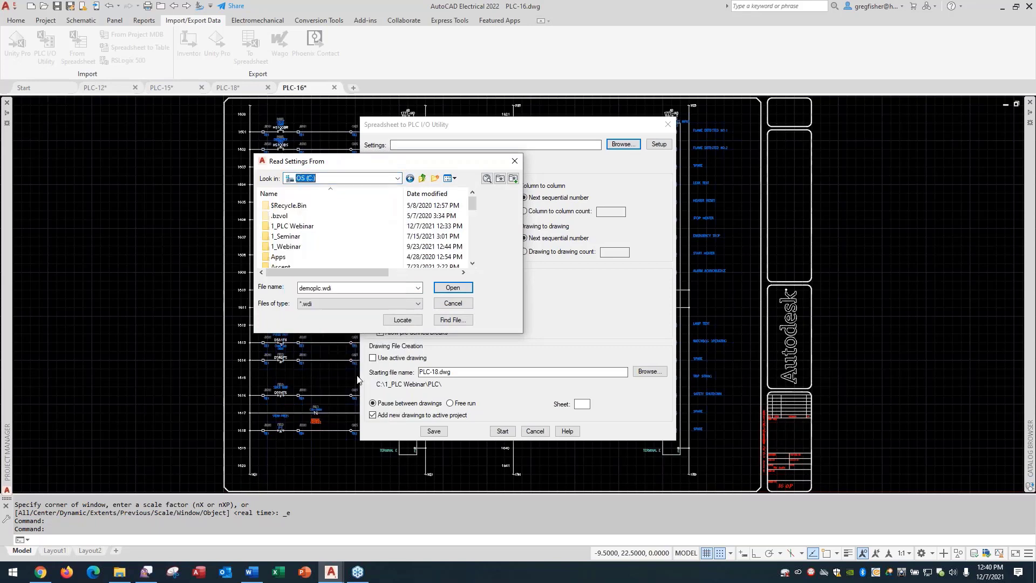
double_click(331, 227)
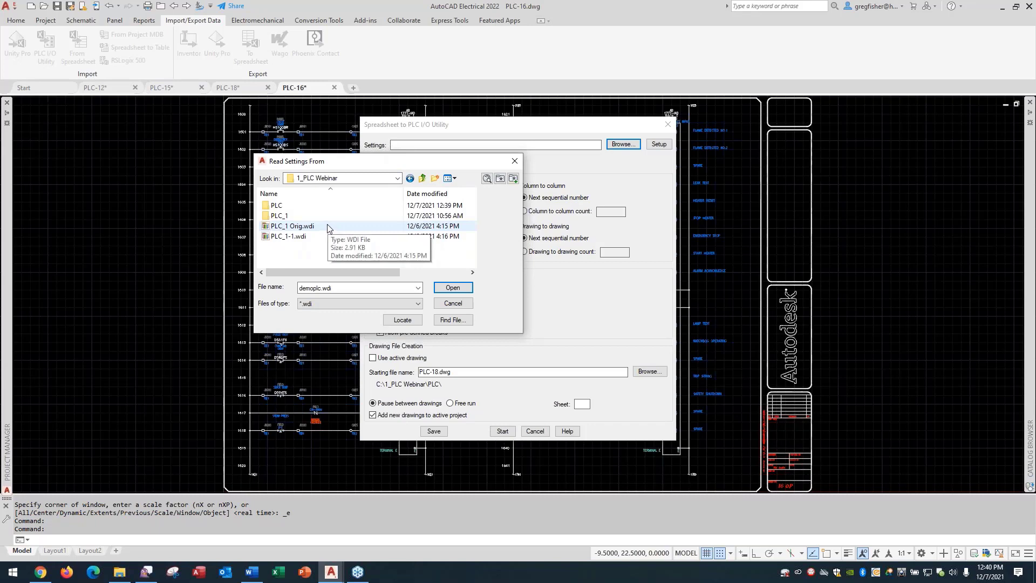
click(329, 228)
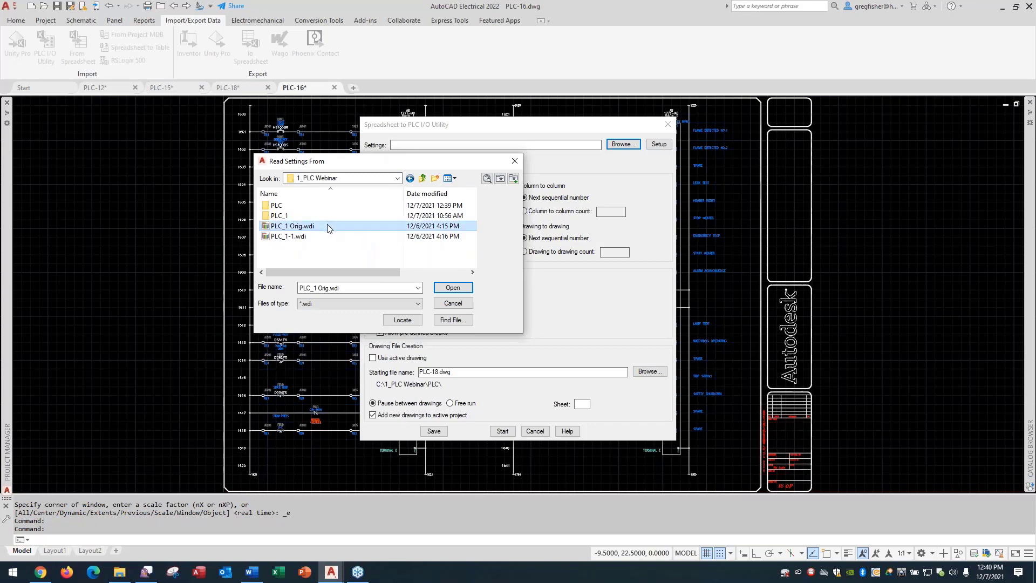
click(453, 289)
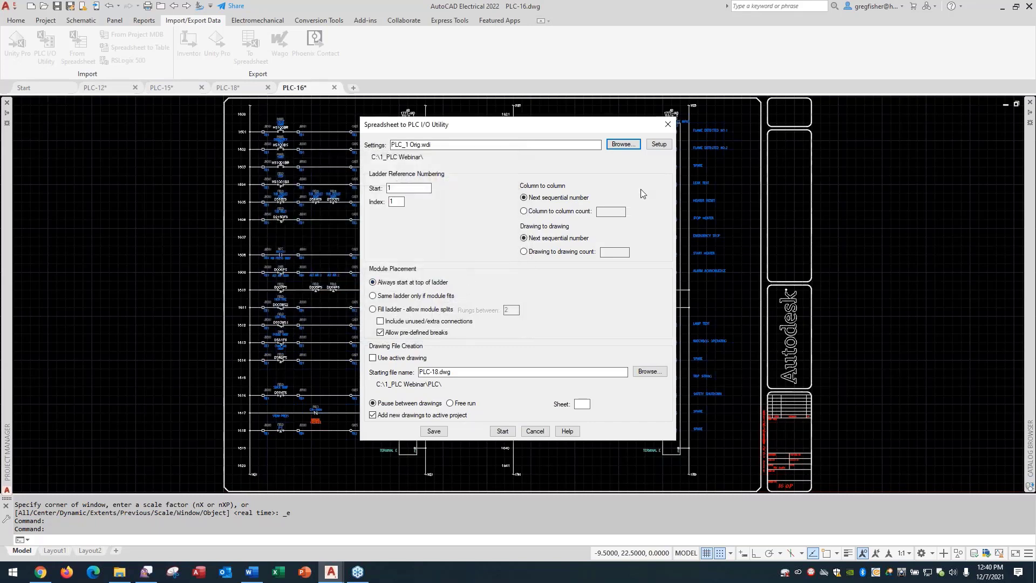
click(662, 147)
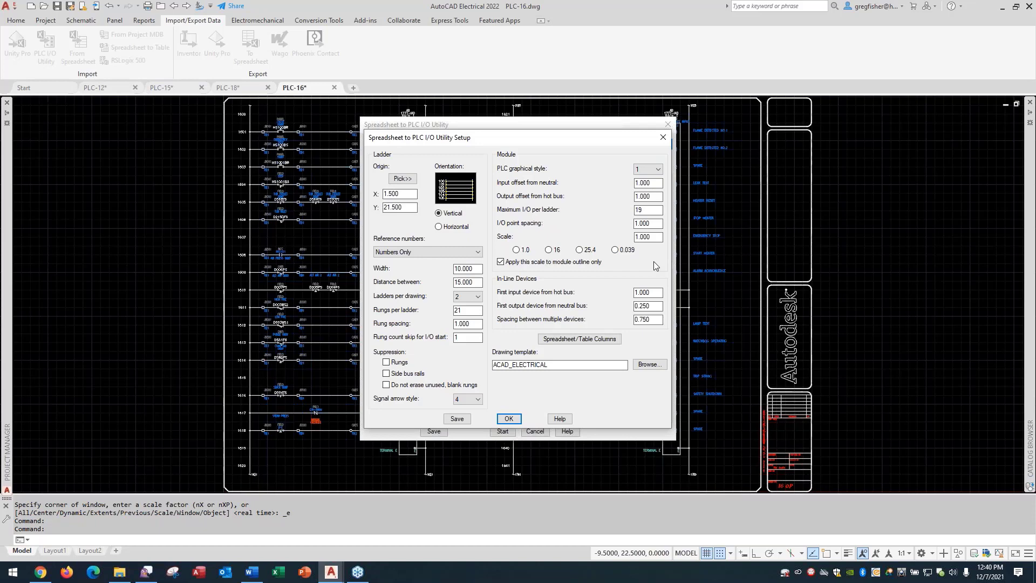
click(662, 137)
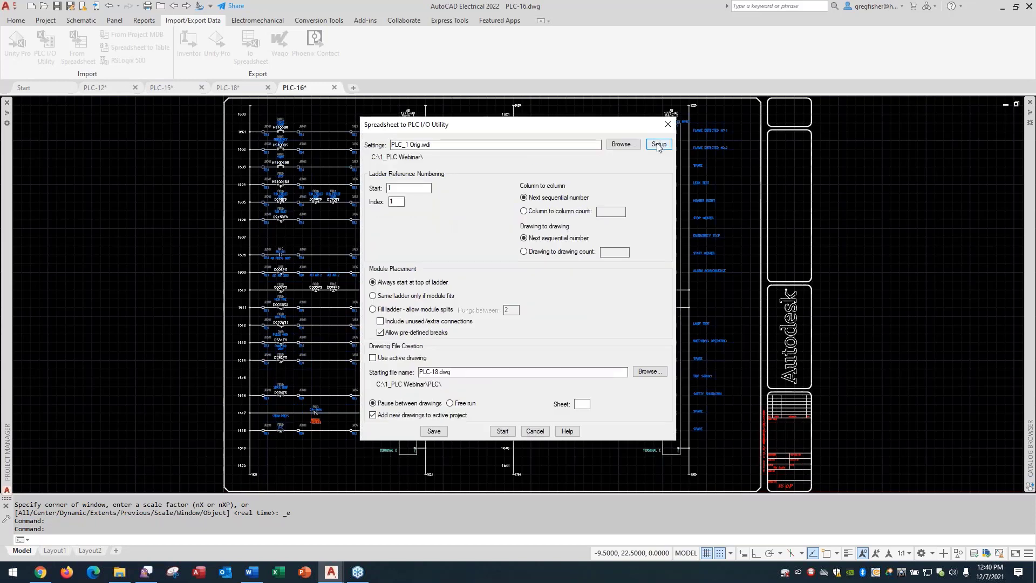
Load the settings file PLC_1-1.wdi, review its in-line device distances in the setup and close the utility without generating drawings
click(624, 144)
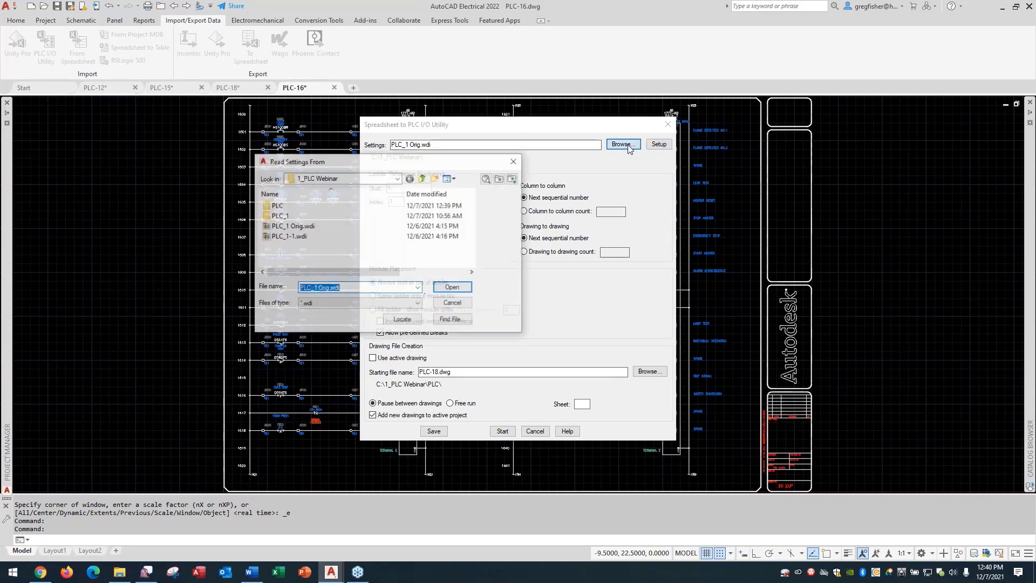
click(303, 238)
click(302, 238)
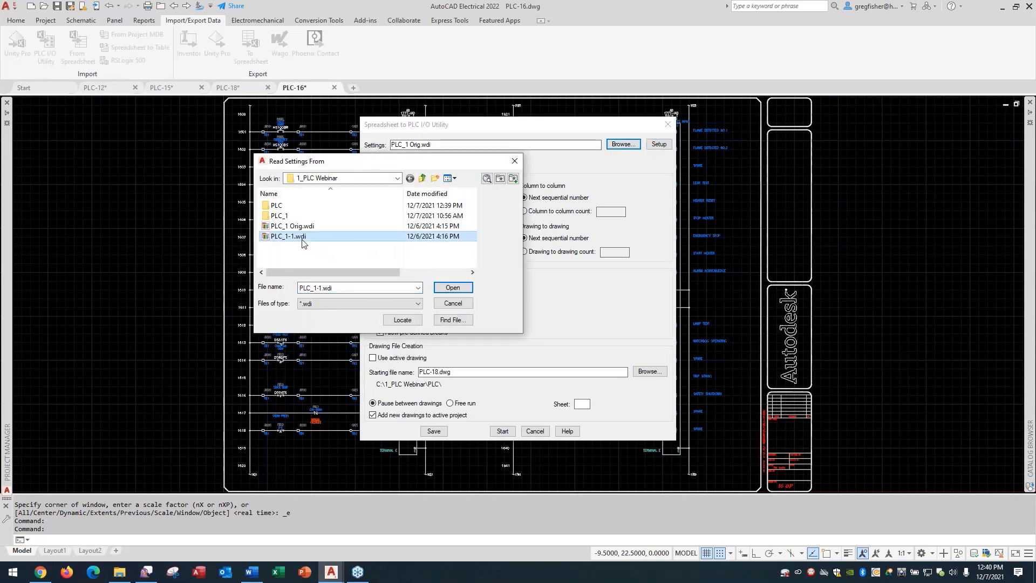
click(452, 287)
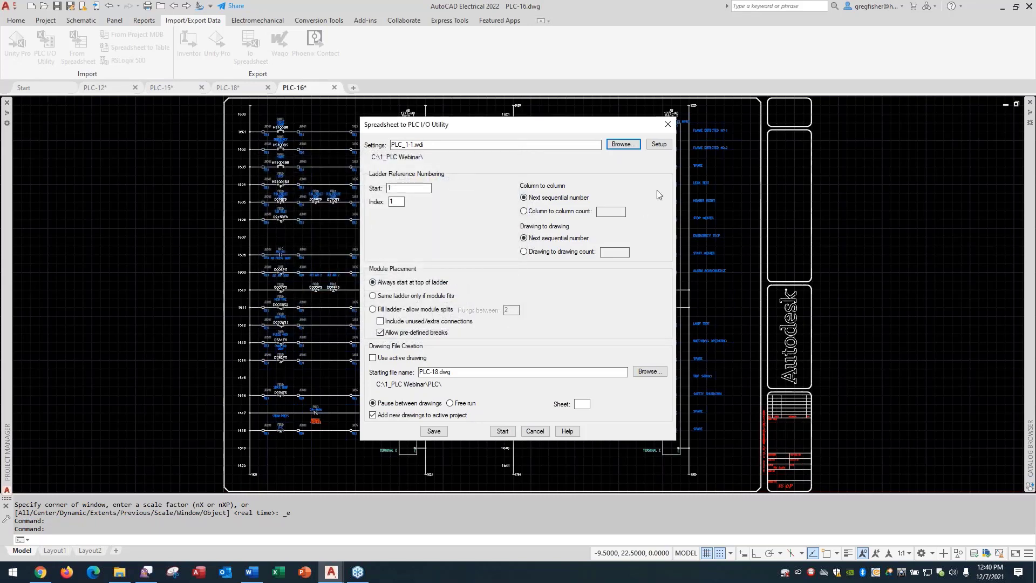
click(659, 144)
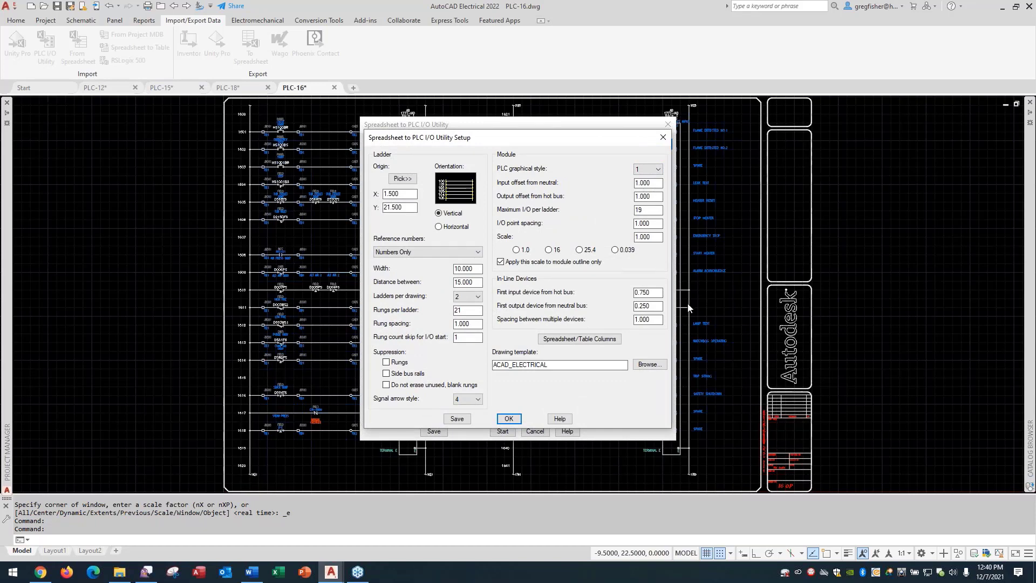
drag(630, 300, 623, 321)
click(664, 137)
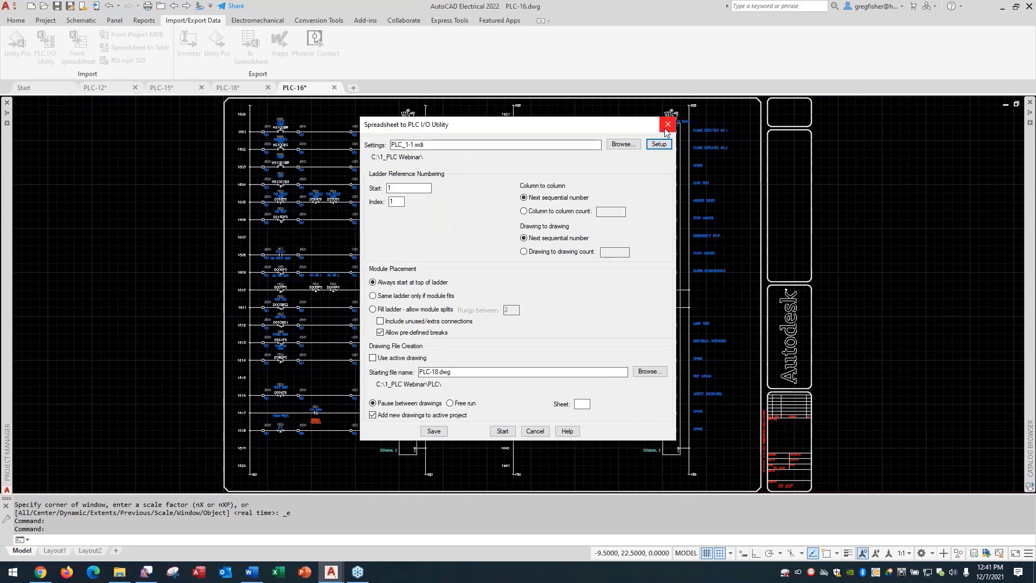
click(667, 126)
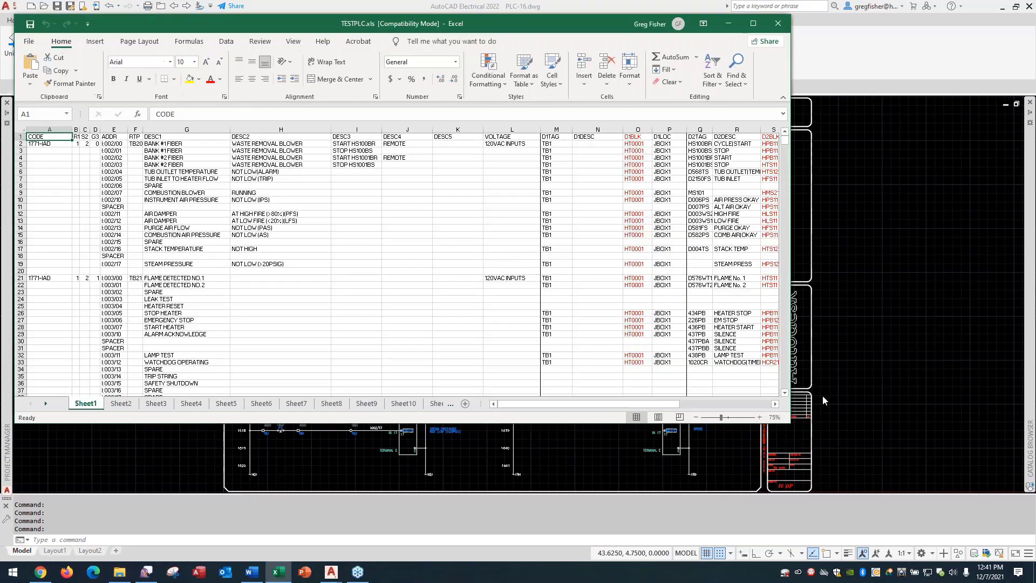
Check the first module's code in the Excel workbooks TESTPLC.xls and TESTPLC_1.xls, closing each workbook after viewing
click(754, 24)
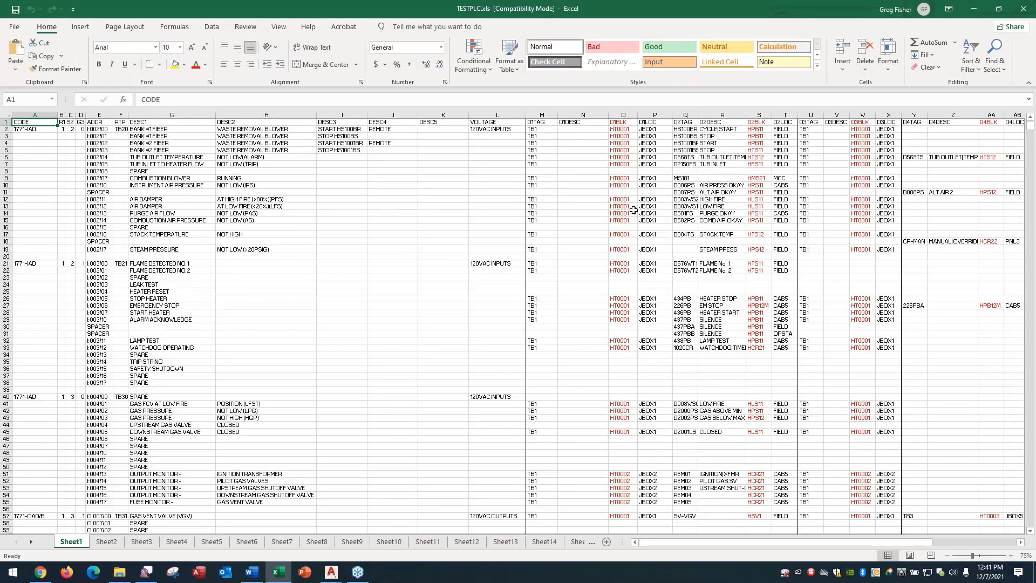
click(47, 131)
click(1022, 14)
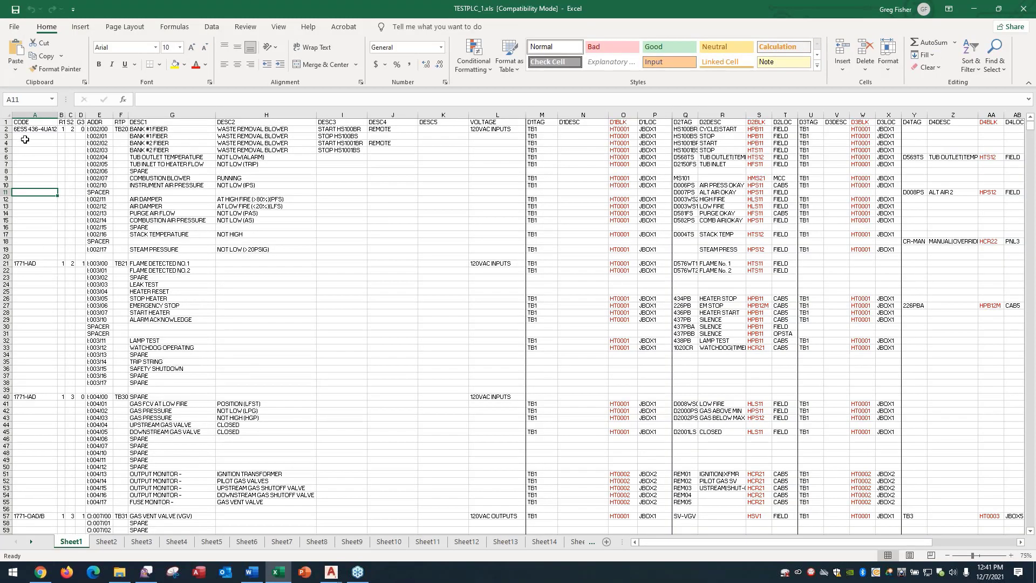
click(27, 130)
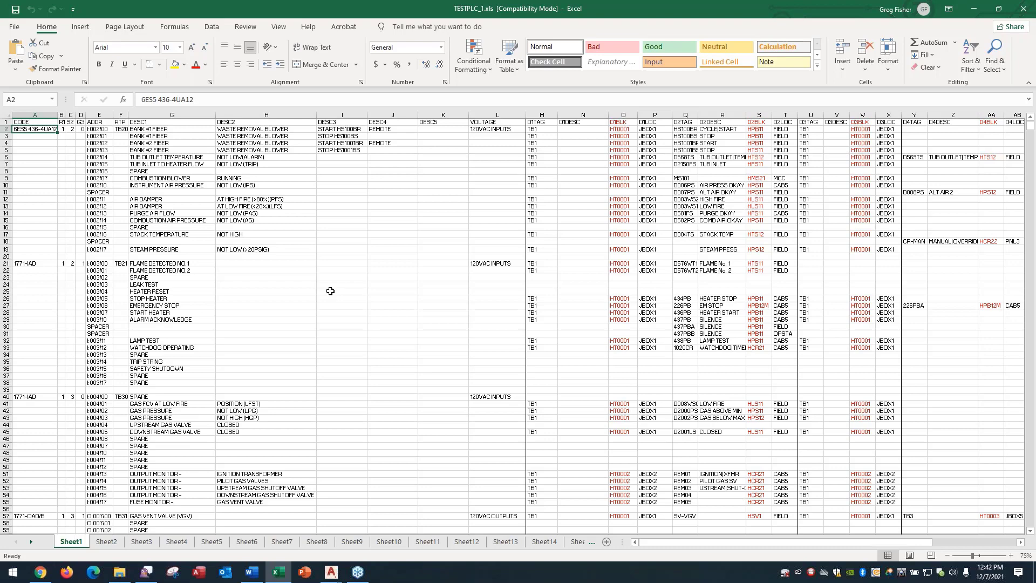
click(1014, 9)
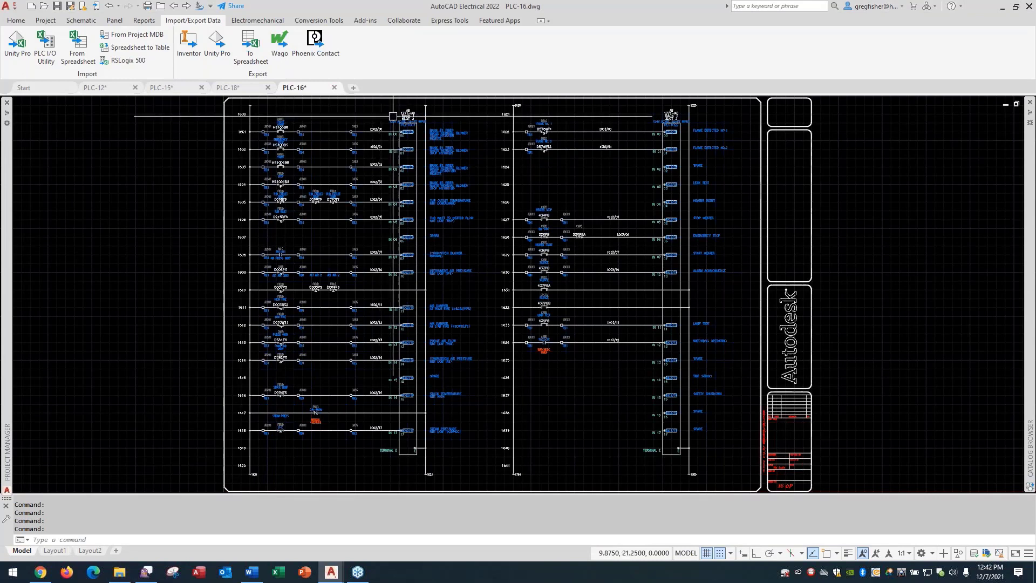
Close the open drawings PLC-16, PLC-18, PLC-15 and PLC-12 without saving their changes
click(334, 88)
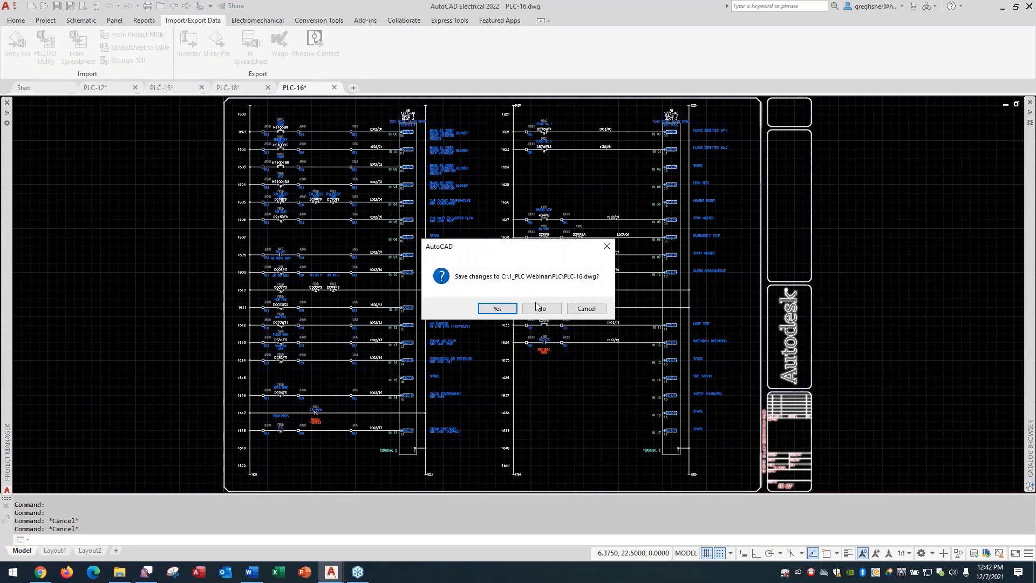
click(539, 308)
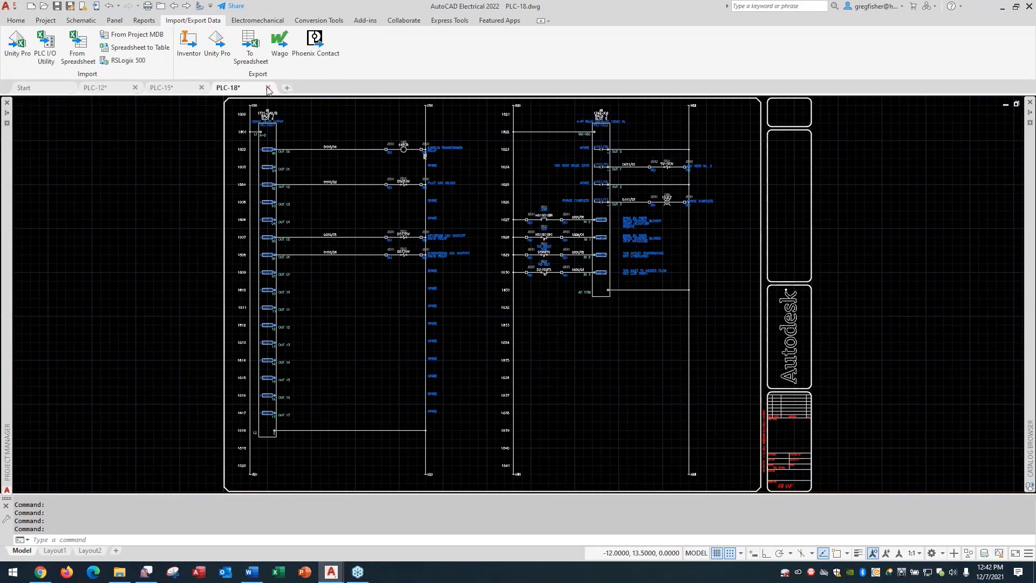
click(268, 88)
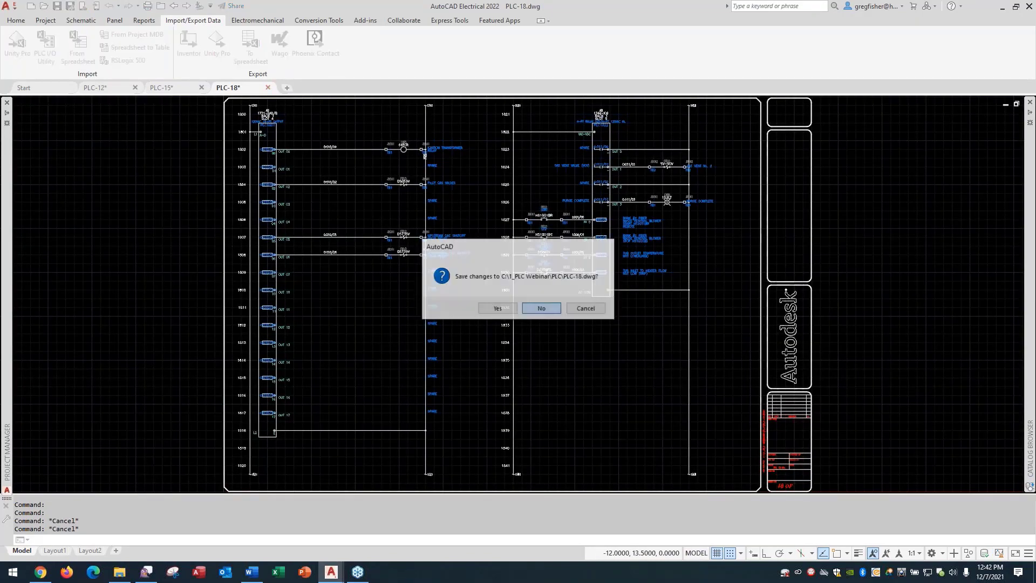
click(538, 308)
click(201, 87)
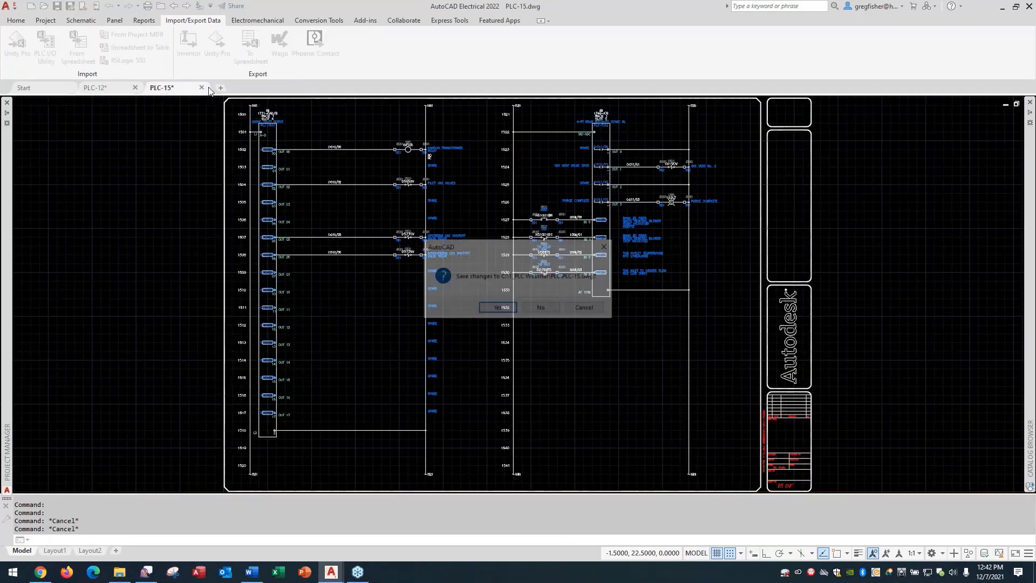
click(542, 308)
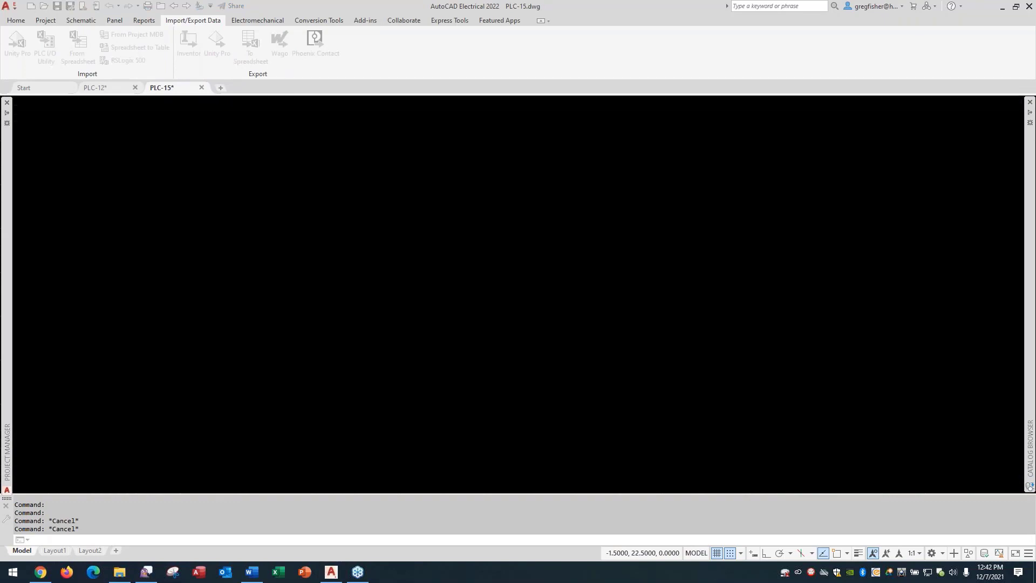
click(135, 88)
click(540, 307)
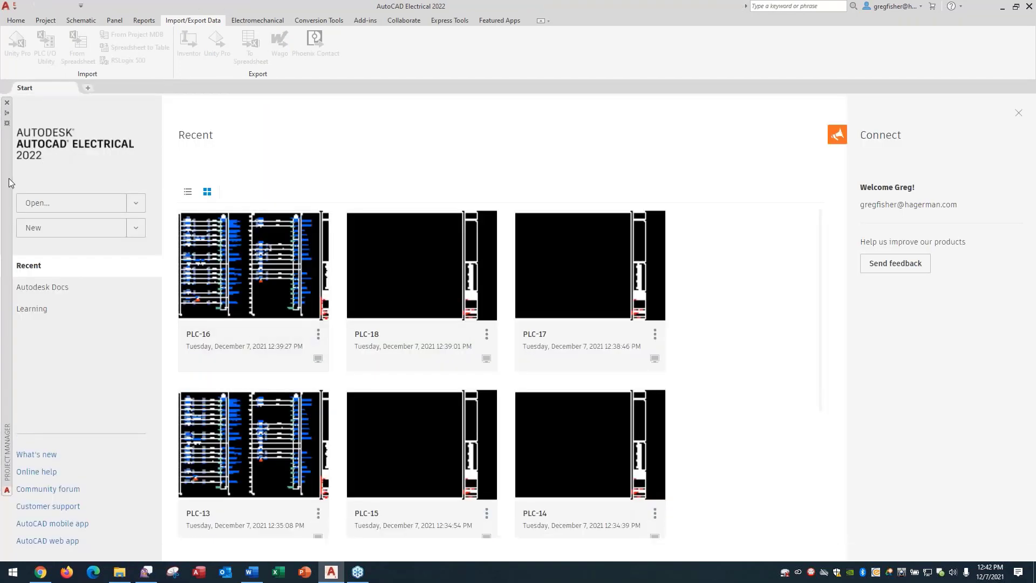
Collapse the PLC project in the Project Manager and make PLC_1 the active project
mouse_move(9, 183)
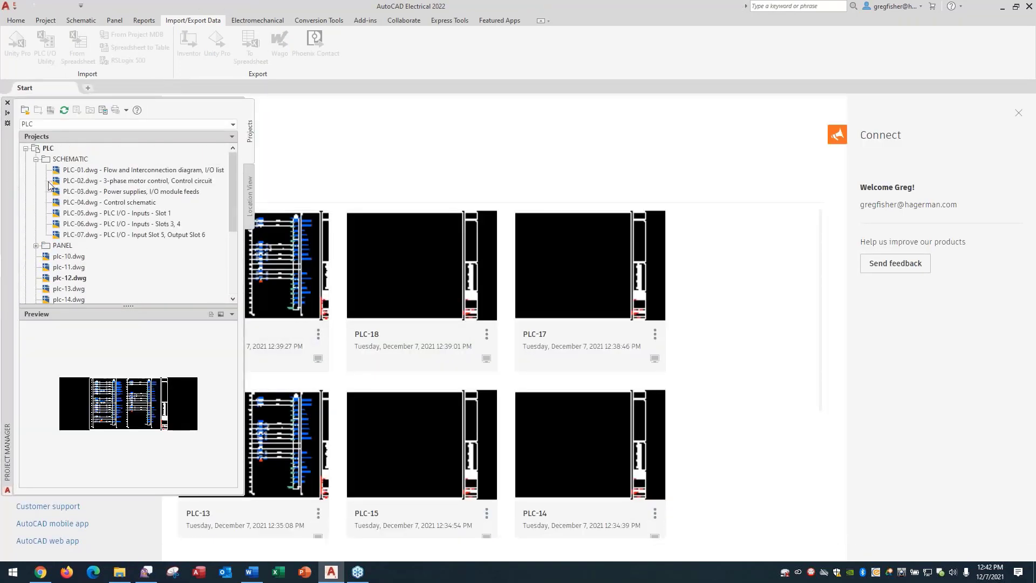
click(27, 149)
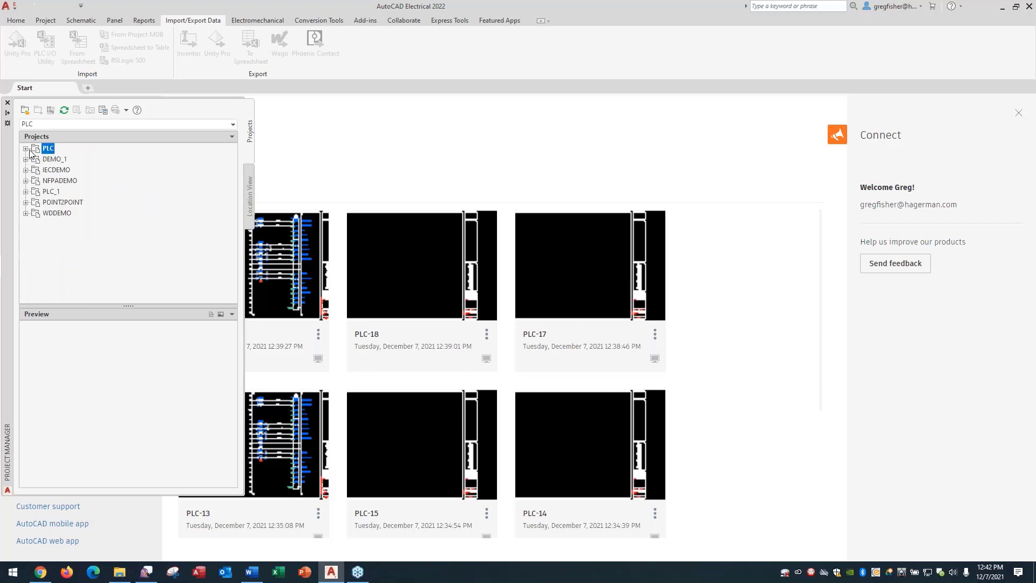
right_click(37, 193)
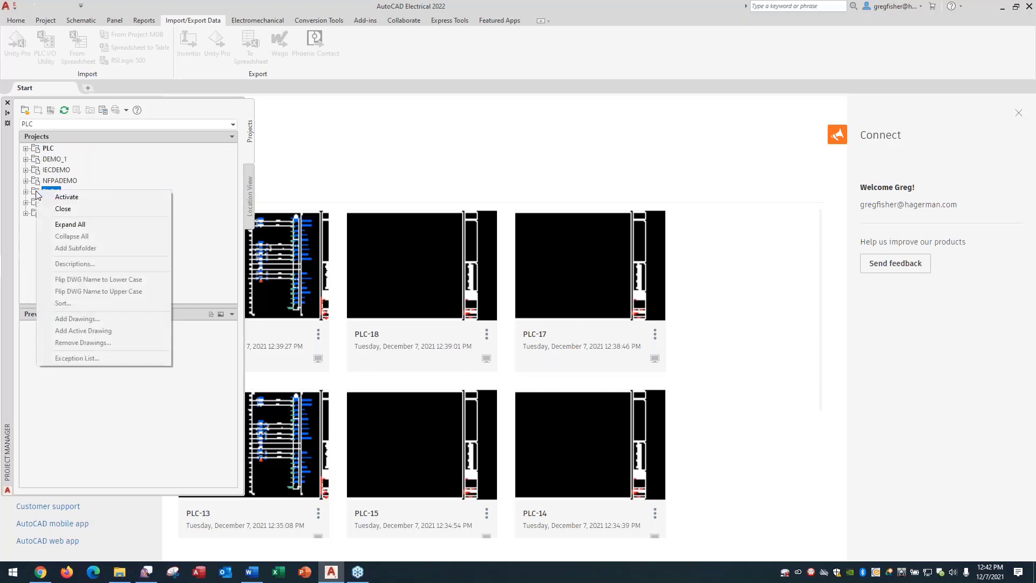
click(57, 197)
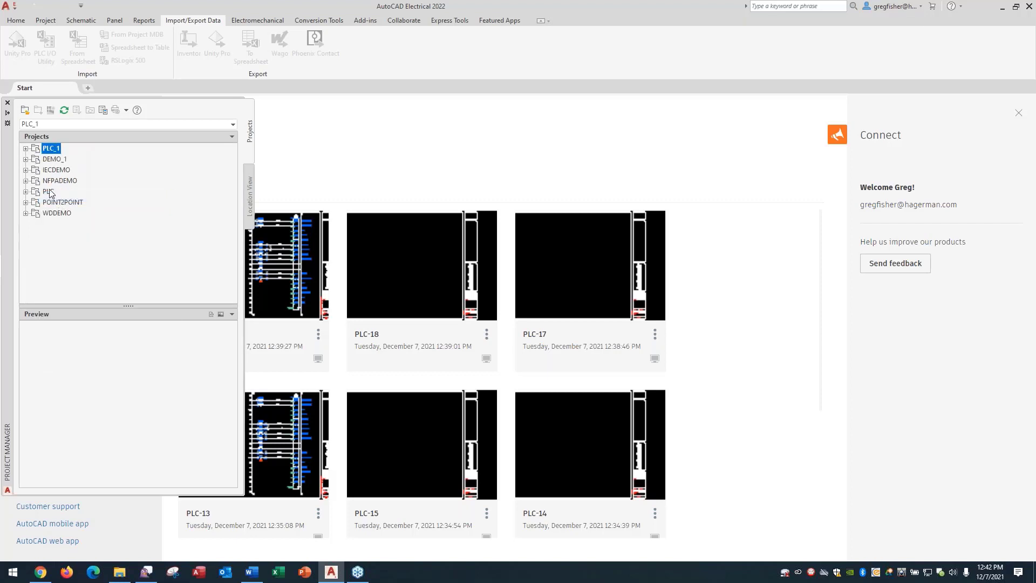
Open the drawing PLC_1-06.dwg from the SCHEMATIC folder of the PLC_1 project
click(25, 150)
click(36, 159)
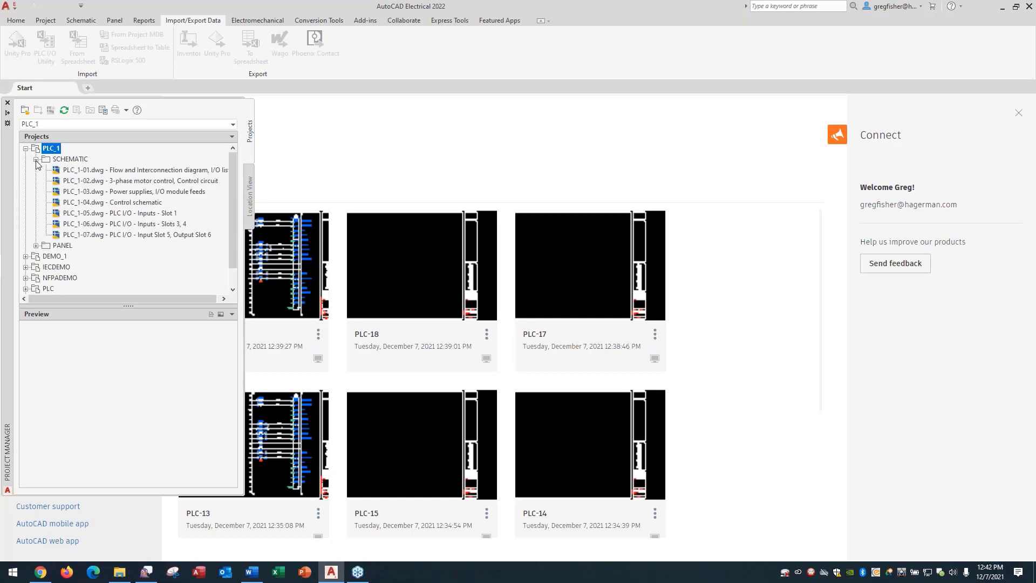
double_click(56, 224)
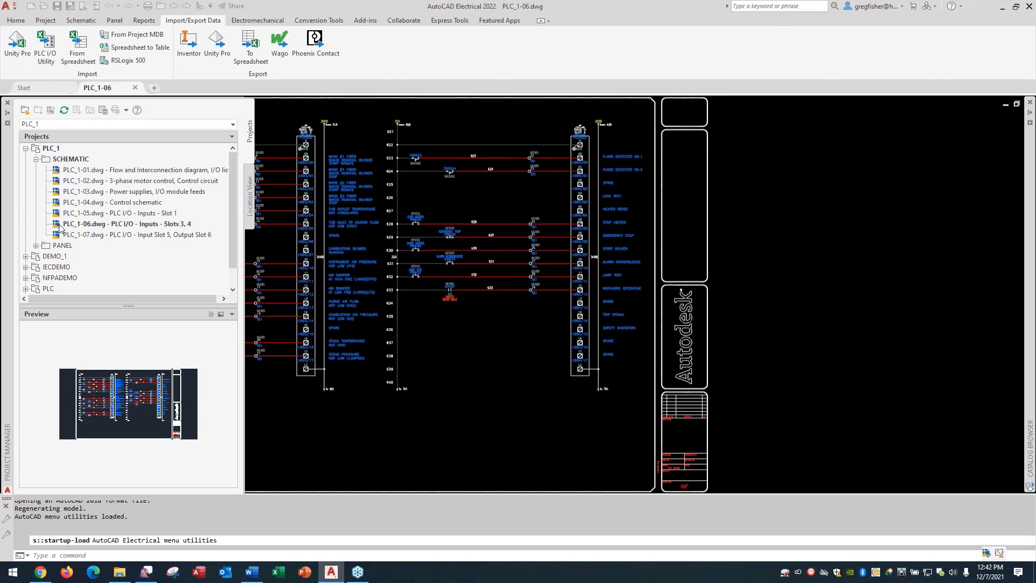
click(49, 161)
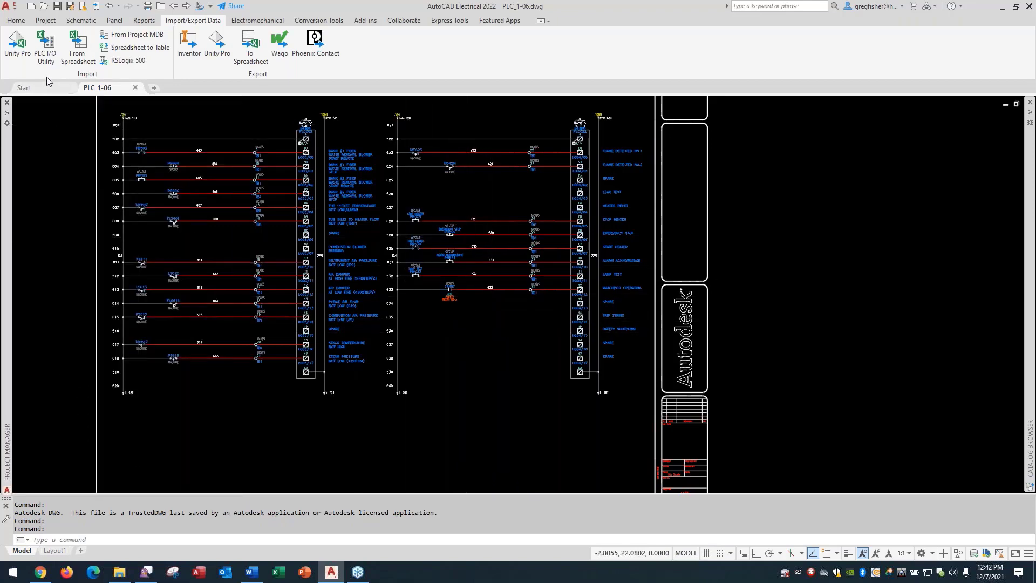
Load the spreadsheet TESTPLC_1.xls from C:\1_PLC Webinar into the PLC I/O Utility
click(46, 49)
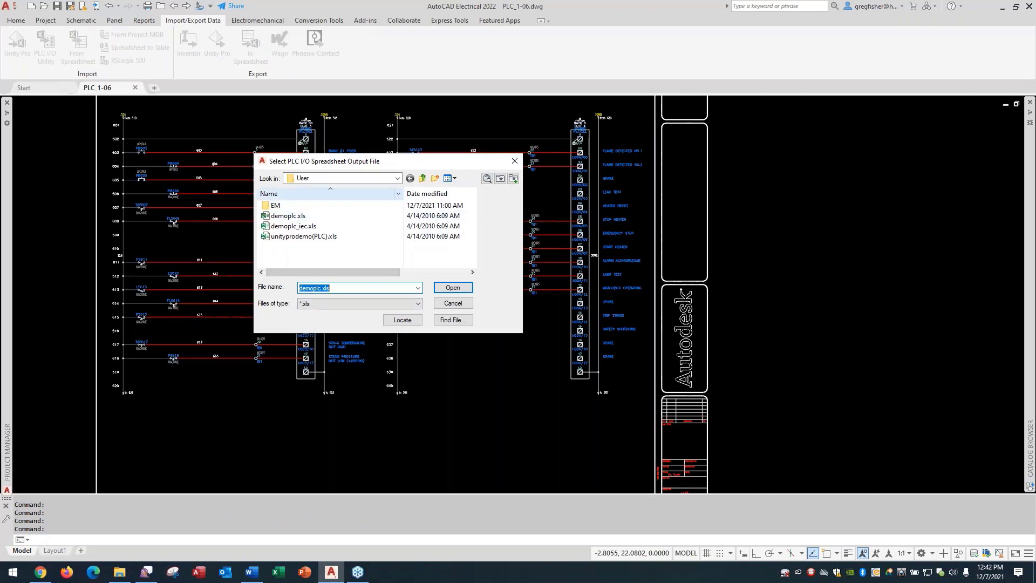
click(397, 178)
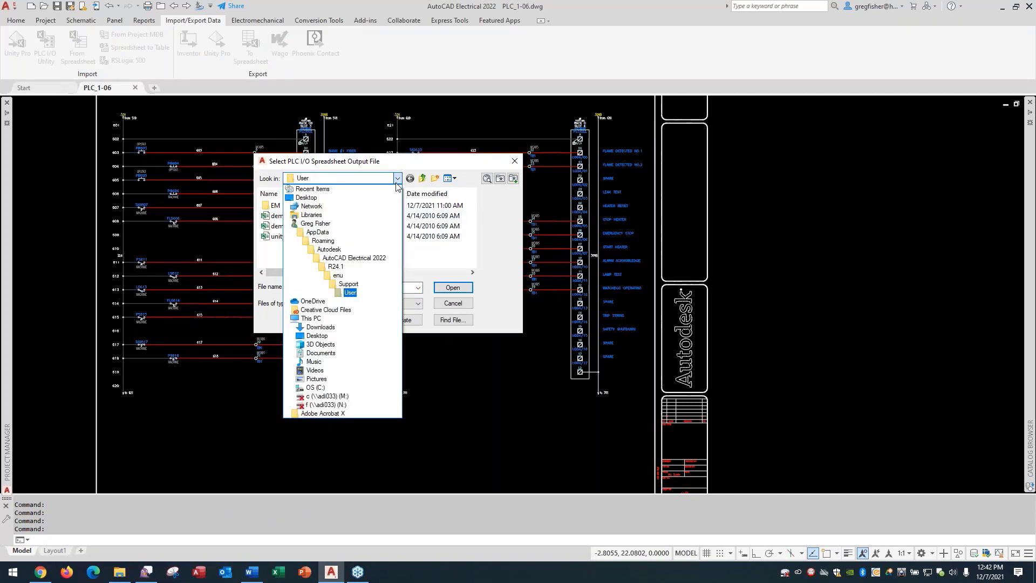
click(356, 387)
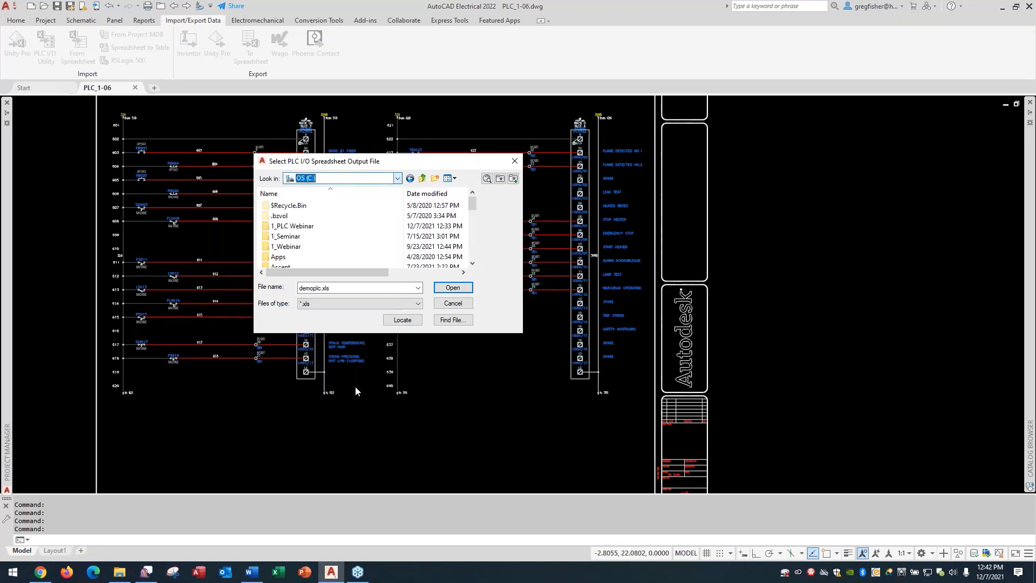
click(324, 227)
click(325, 228)
click(324, 226)
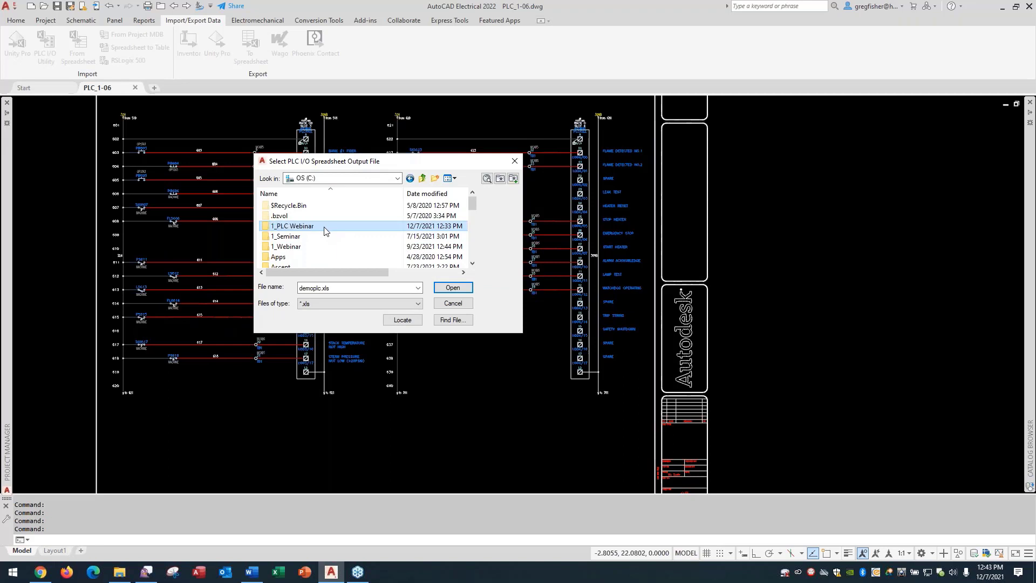
double_click(324, 227)
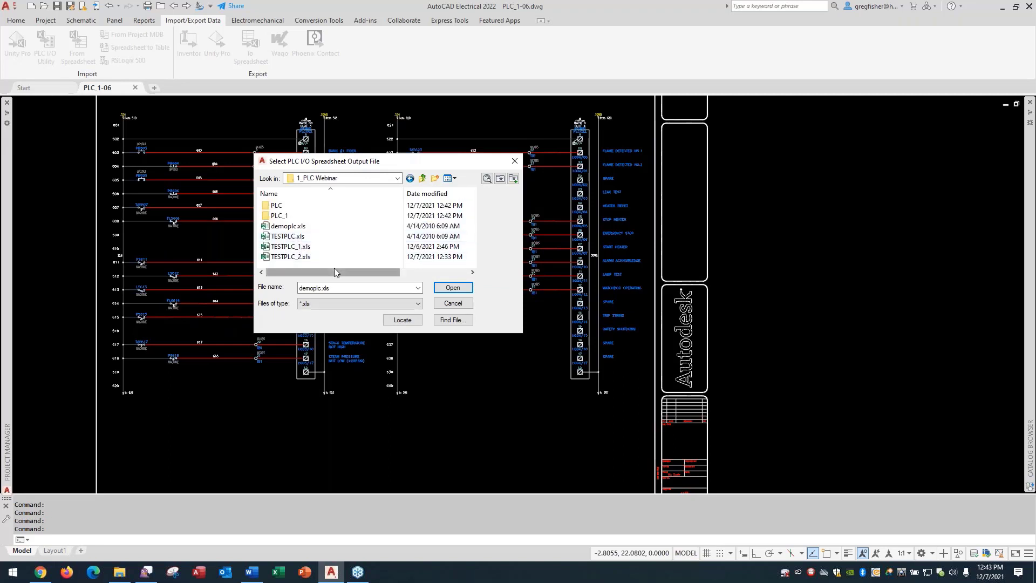
click(286, 247)
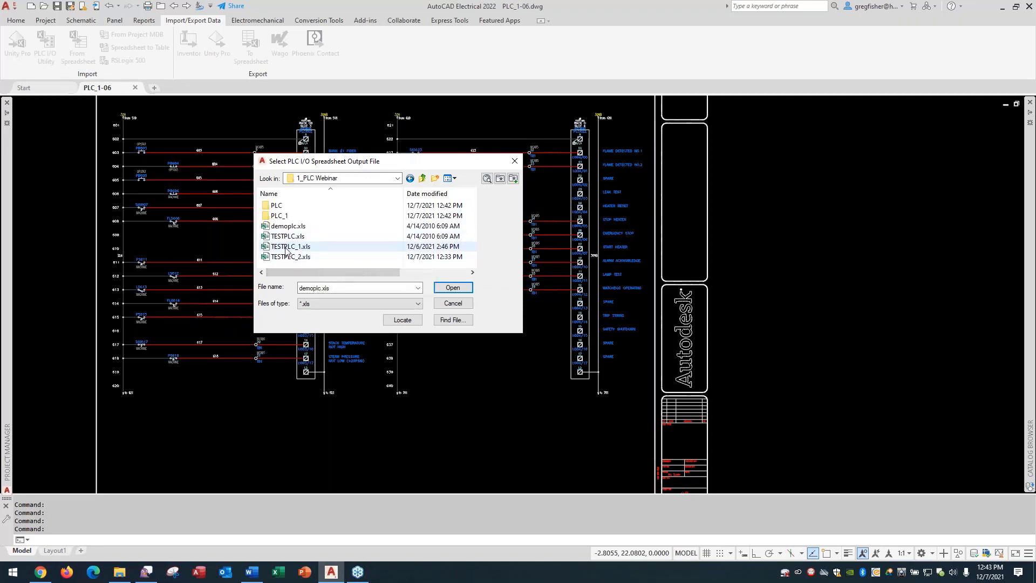
click(464, 290)
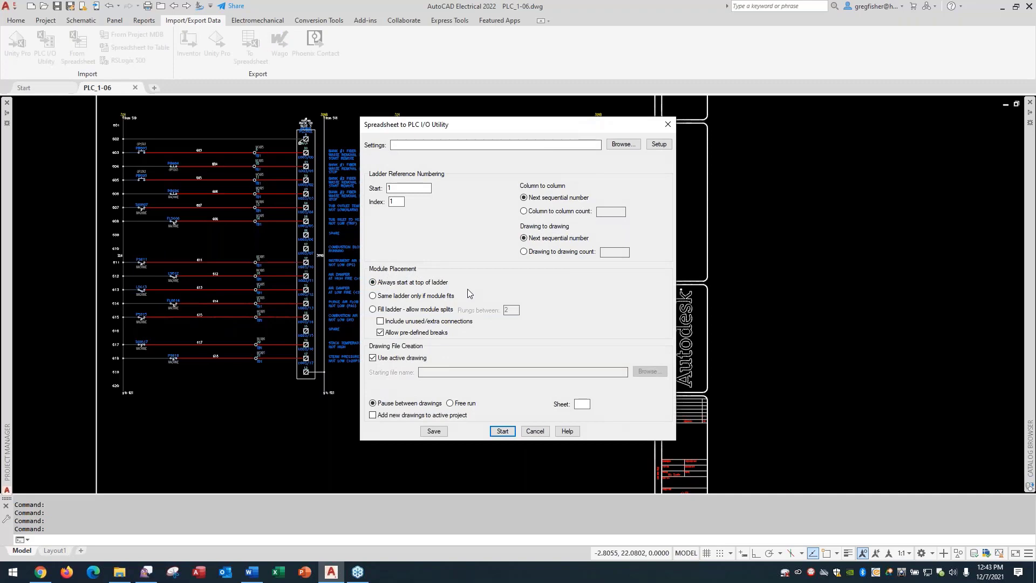
Review the default ladder, module and in-line device values in the utility's setup without changing them
click(659, 144)
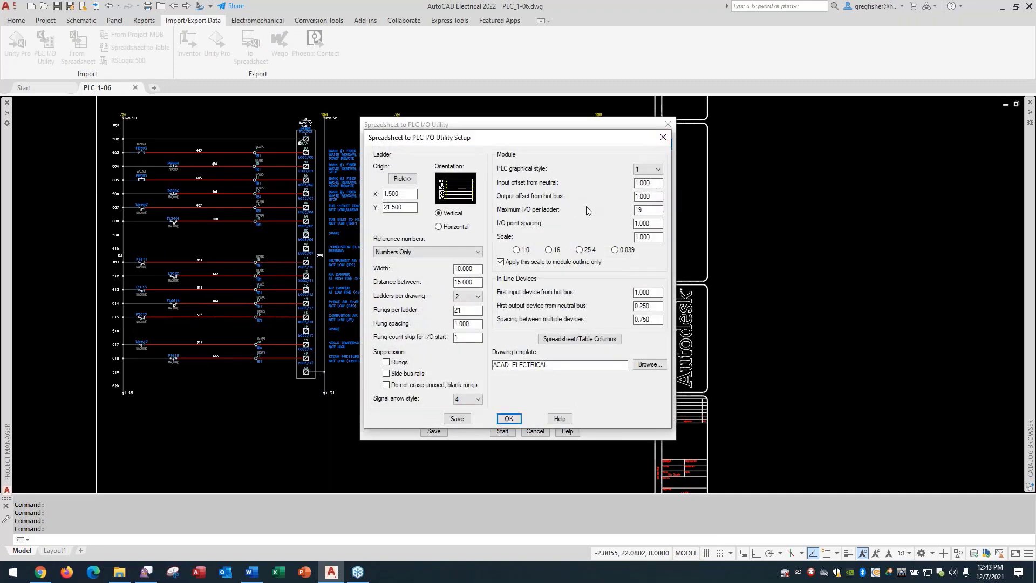
click(509, 419)
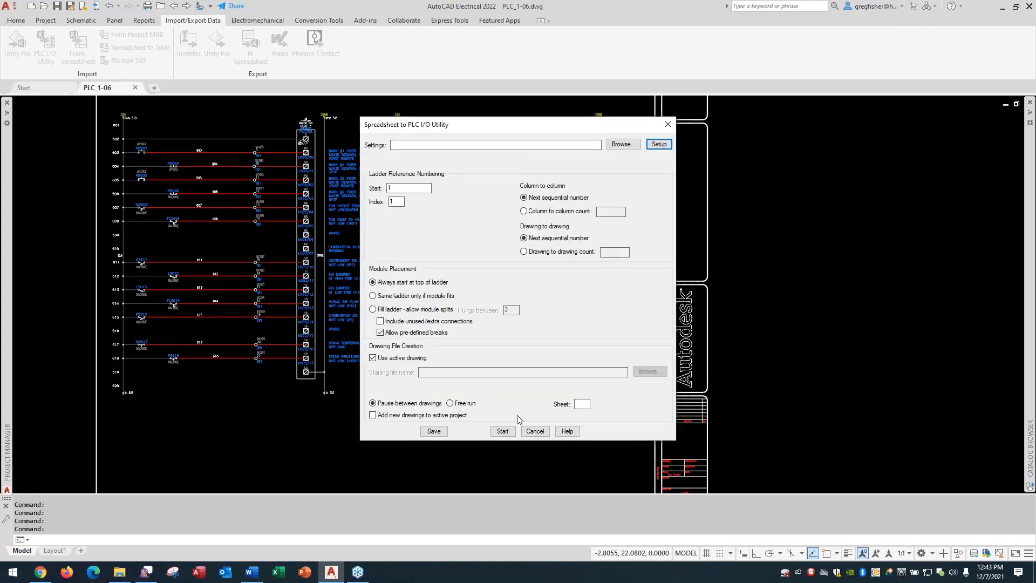
click(659, 146)
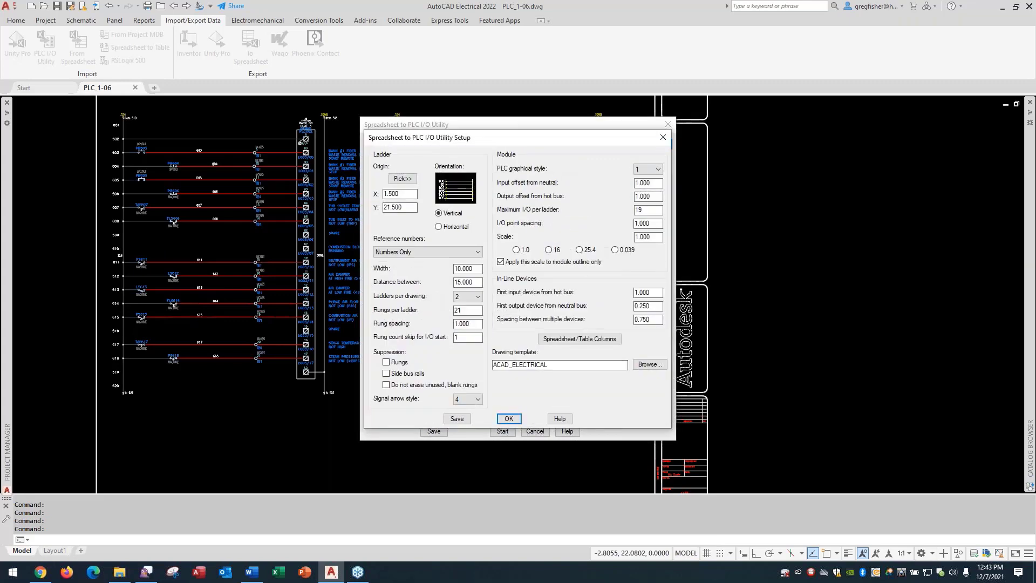
click(502, 419)
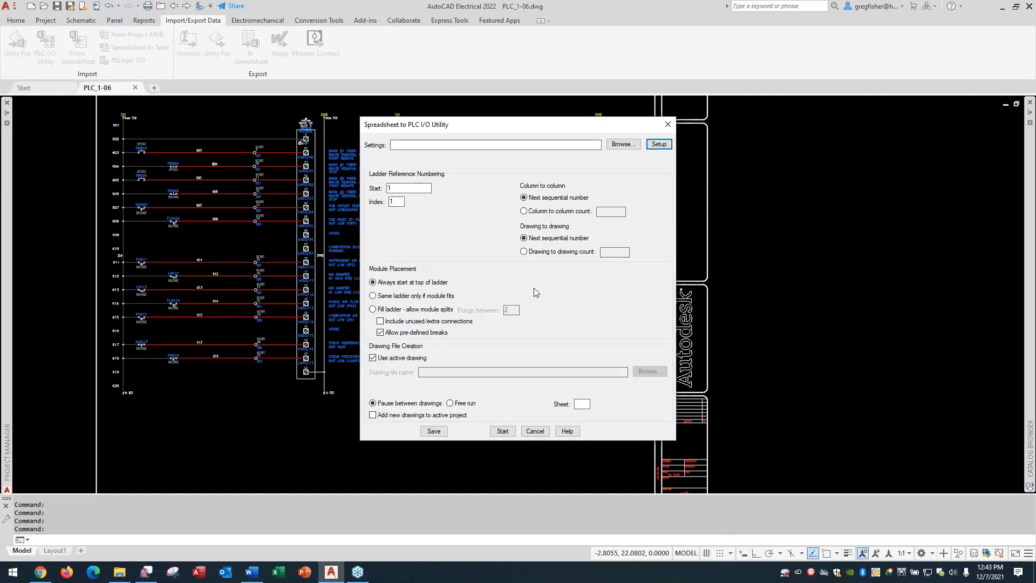
Load the settings file PLC_1 Orig.wdi from C:\1_PLC Webinar and review its values in the setup
click(614, 148)
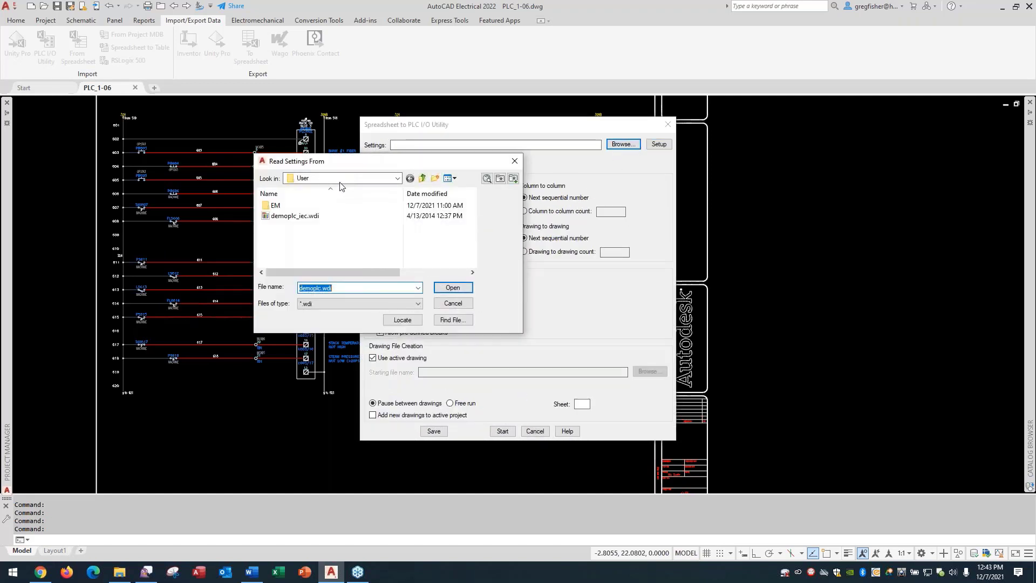
click(398, 181)
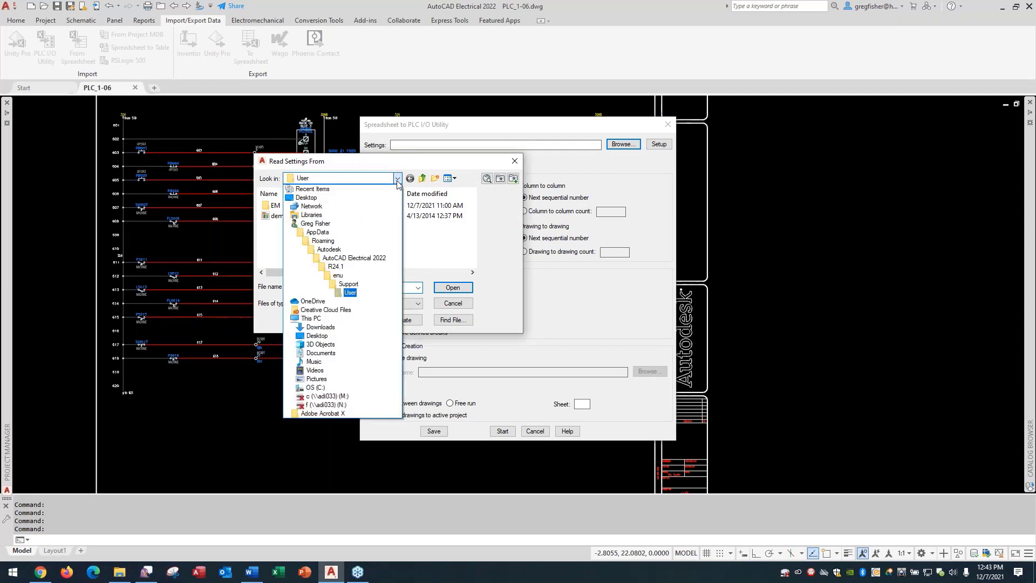
click(381, 388)
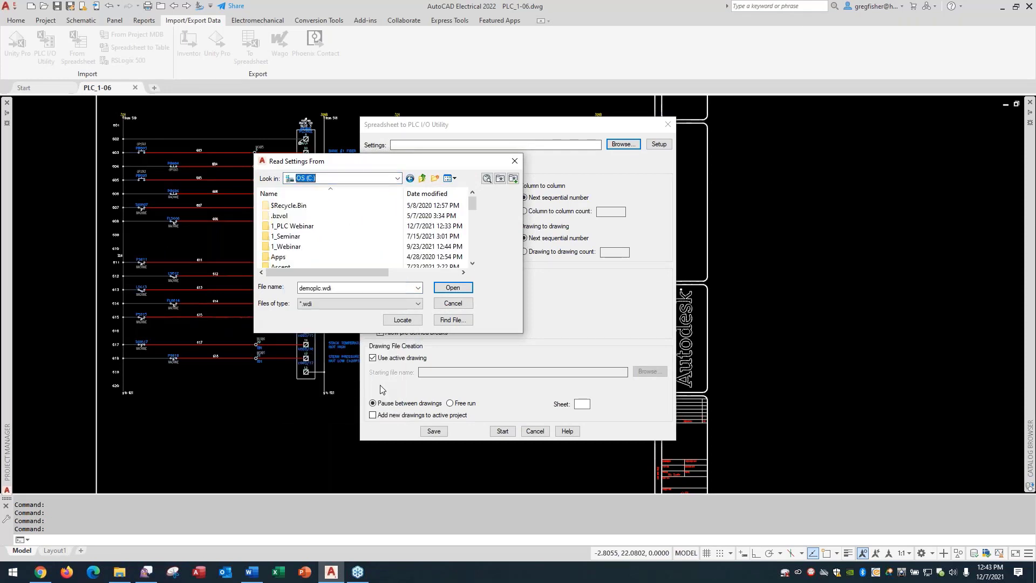
double_click(303, 227)
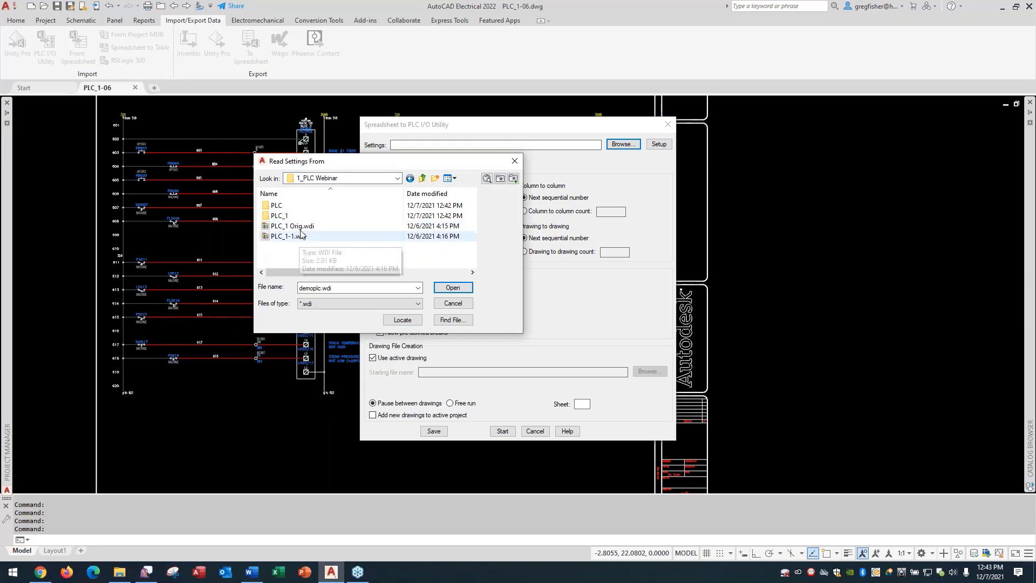
click(301, 229)
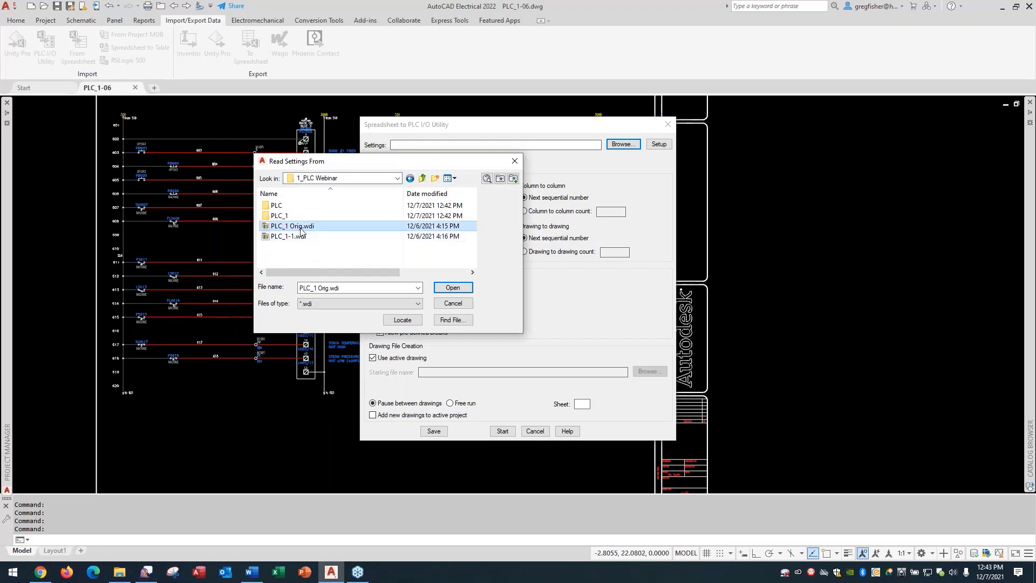
click(446, 288)
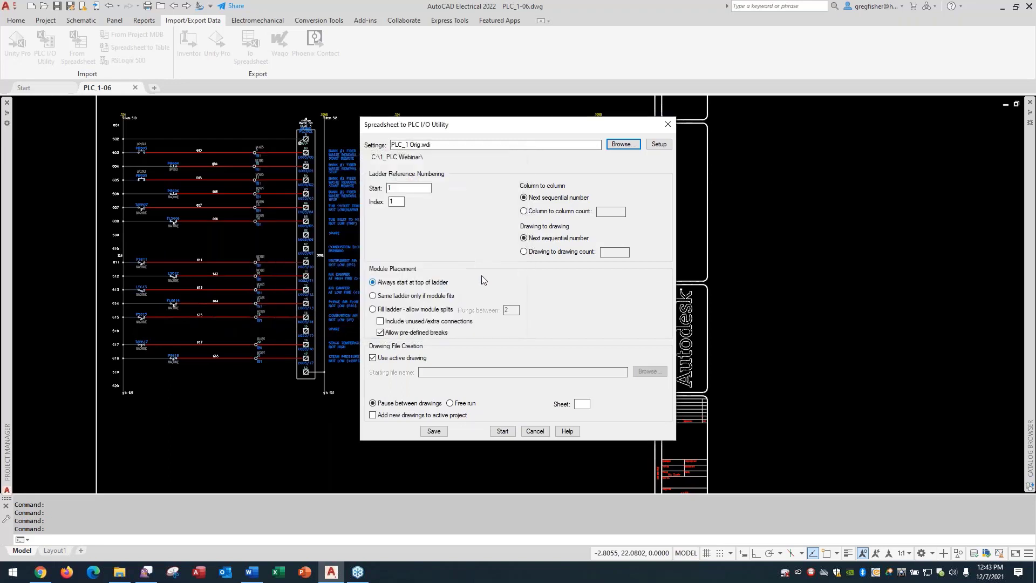
click(664, 147)
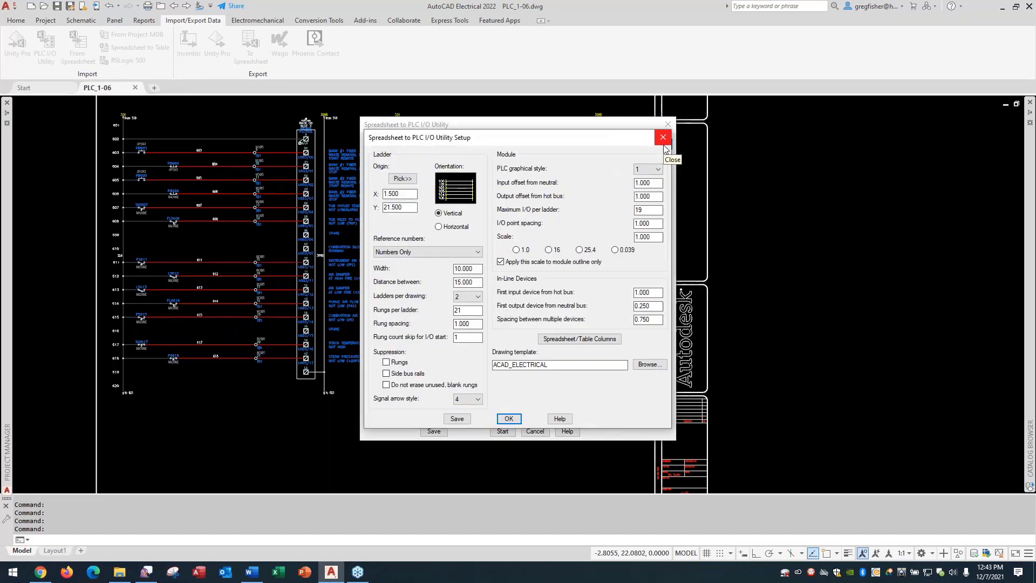
click(519, 420)
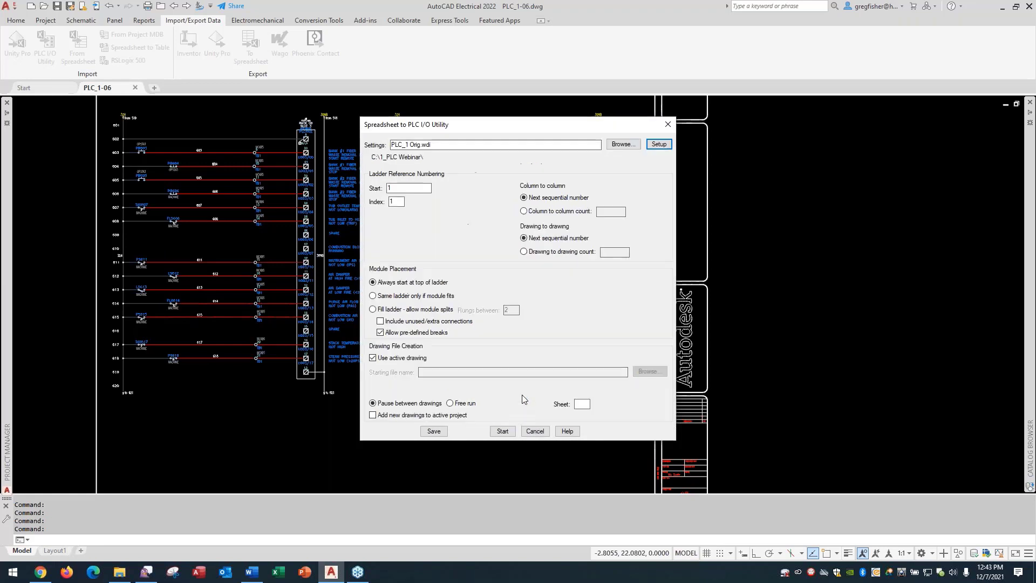
Switch the utility's settings to the file PLC_1-1.wdi from the 1_PLC Webinar folder
click(622, 144)
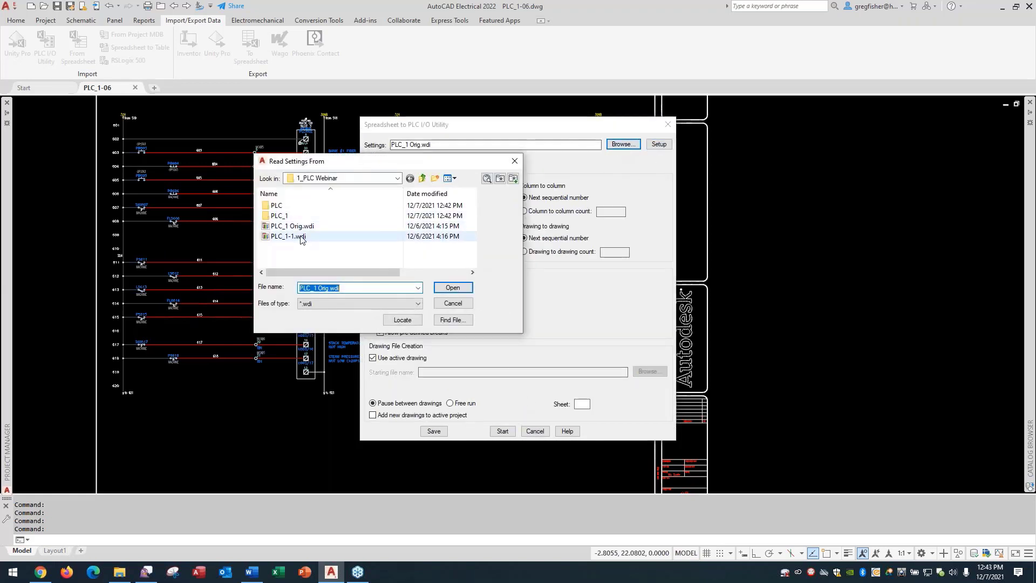
click(300, 238)
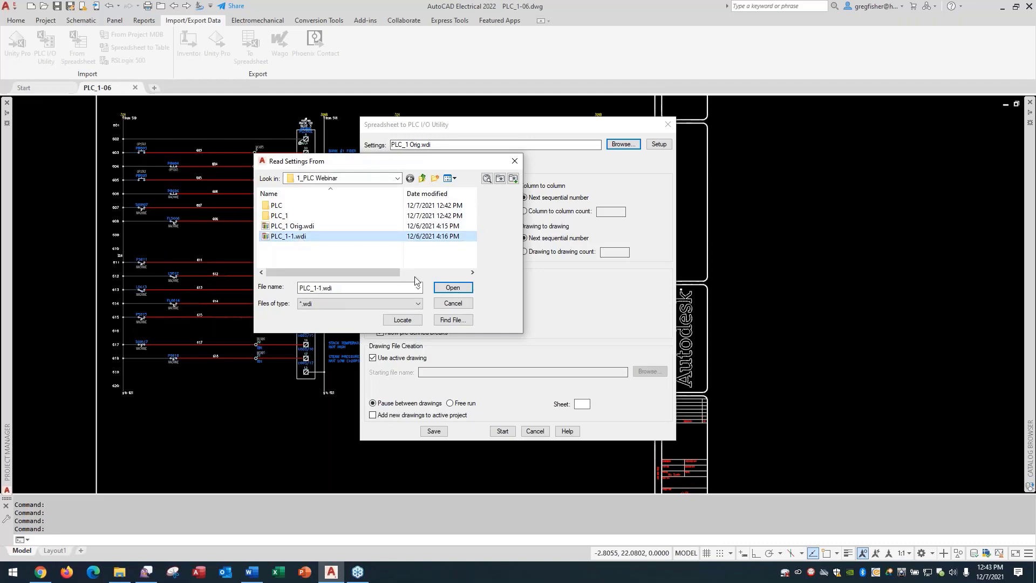
click(453, 287)
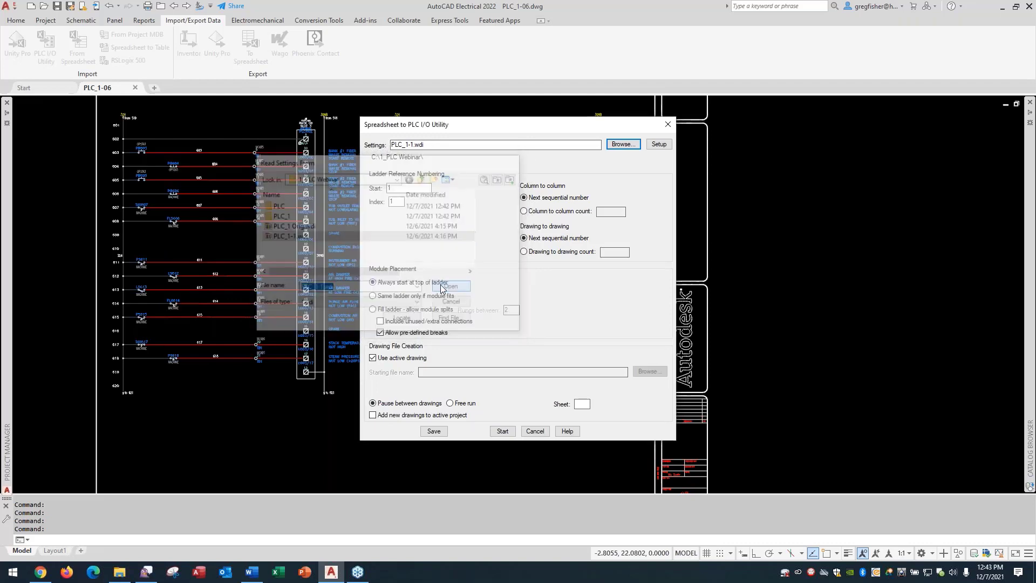
Check the PLC_1-1.wdi setup values, set the ladder reference start to 1000 and the drawing-to-drawing count to 100
click(659, 145)
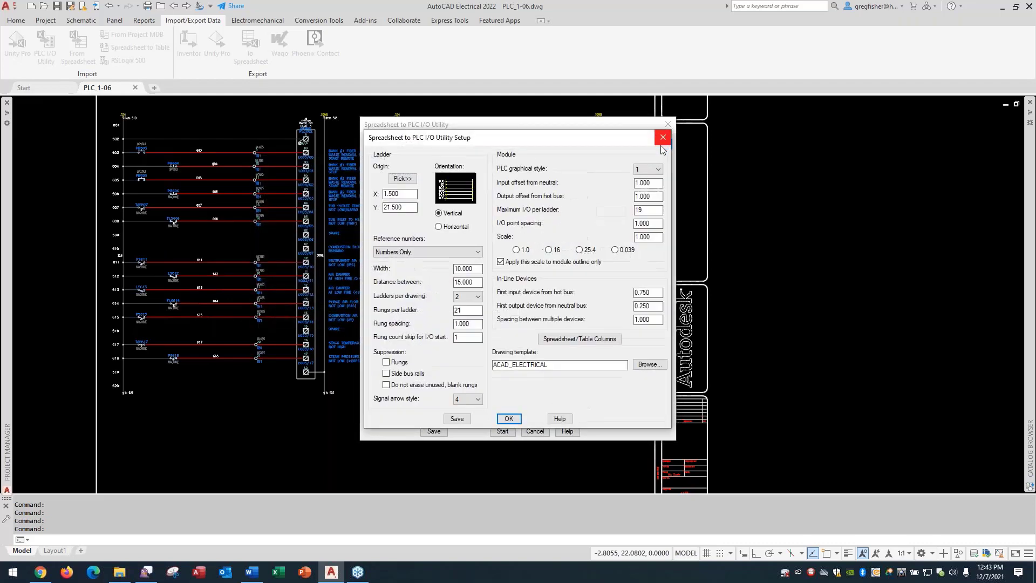
click(501, 418)
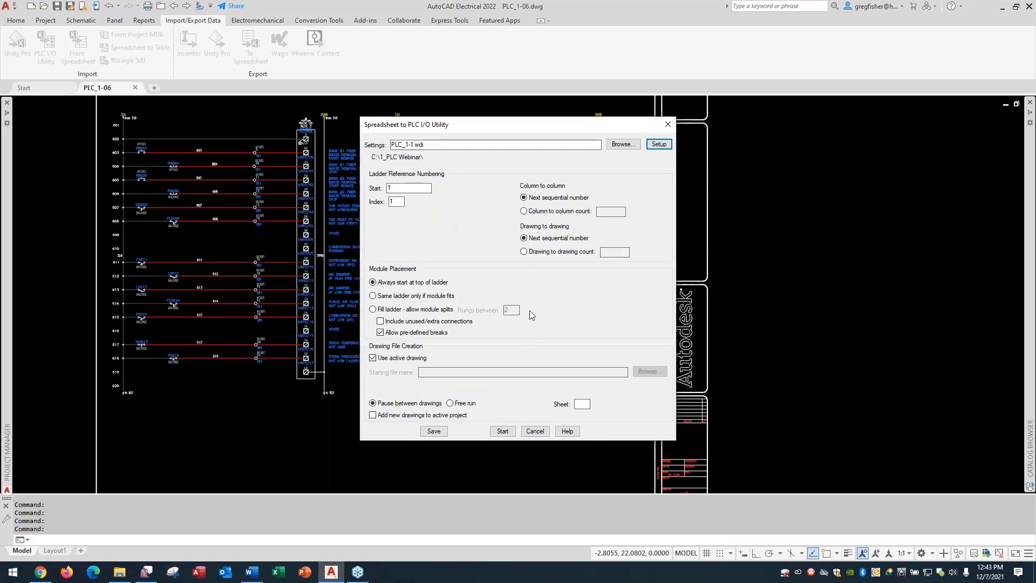
click(408, 190)
click(548, 253)
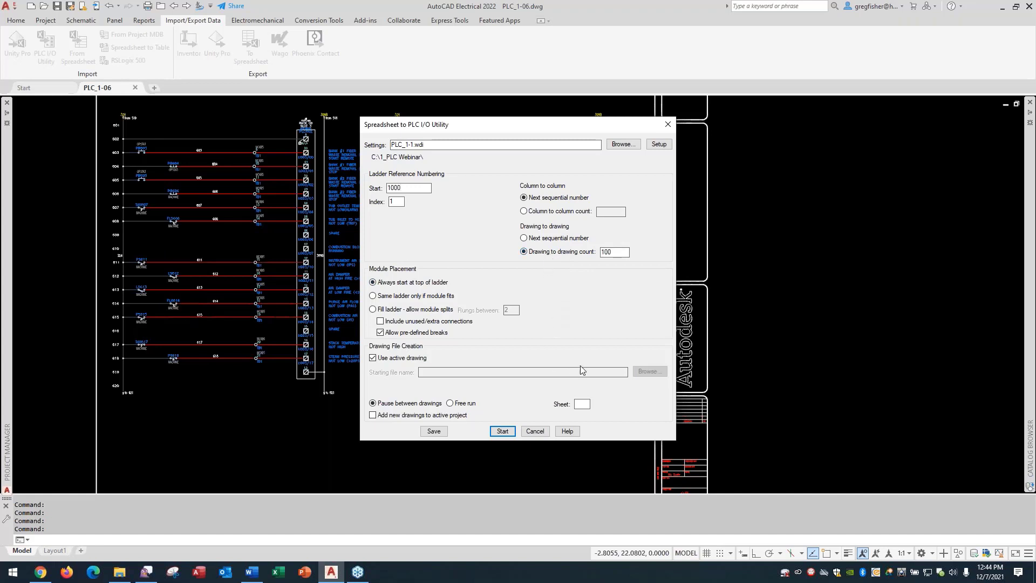
Turn off use of the active drawing and browse the PLC_1 folder for a starting file in details view with full file names readable
click(406, 360)
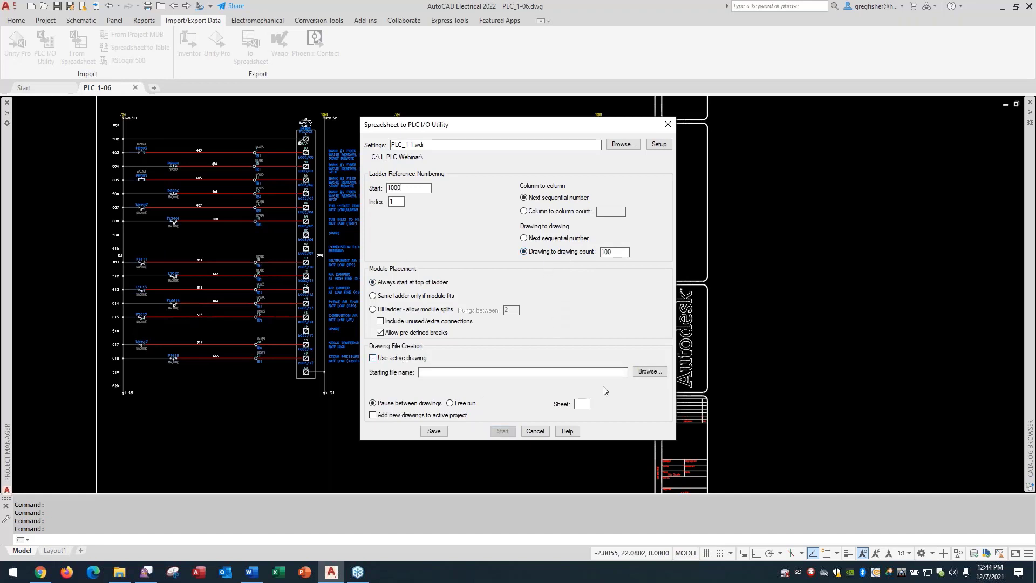
click(653, 371)
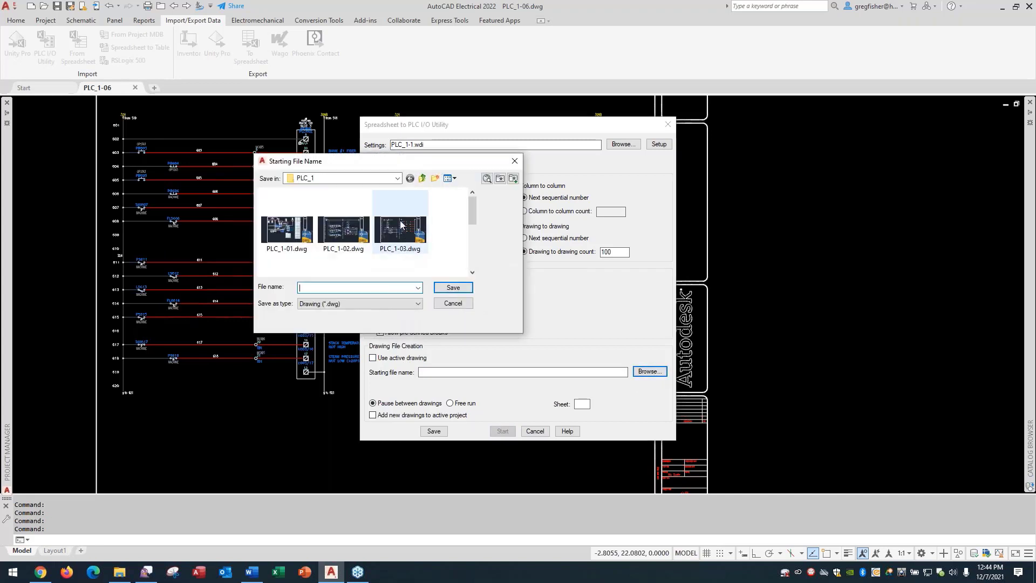
click(455, 178)
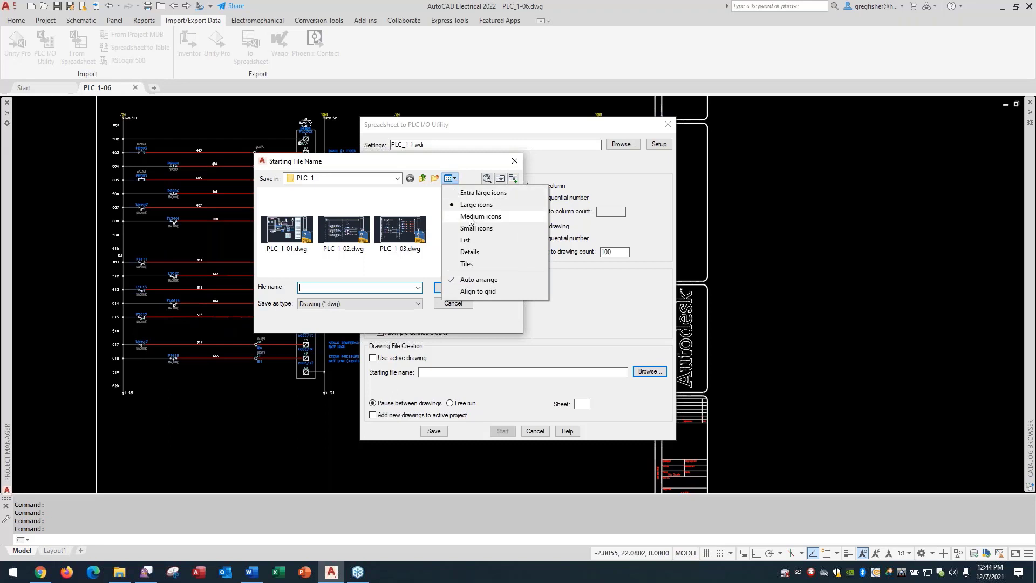
click(470, 252)
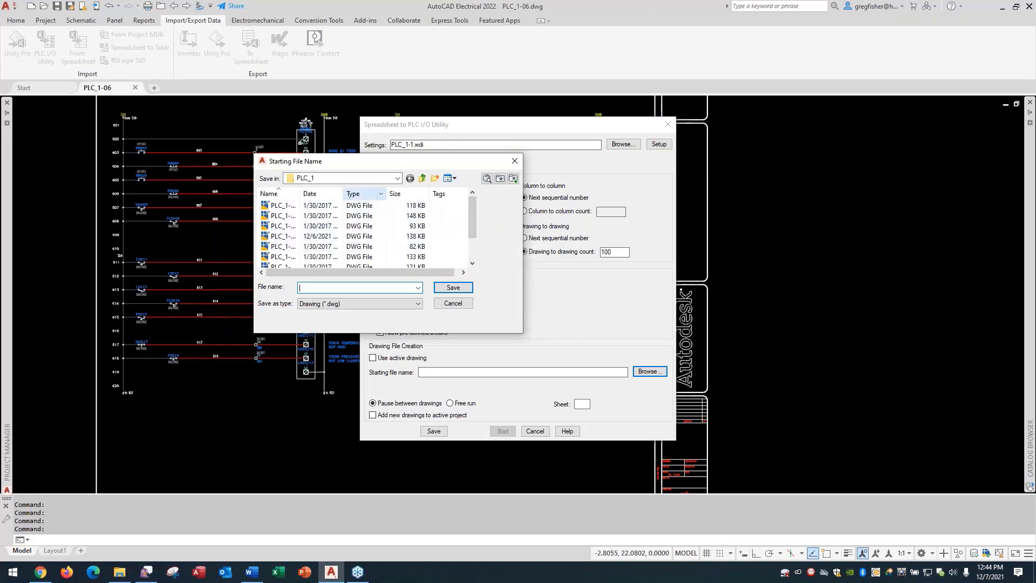
click(398, 178)
click(400, 181)
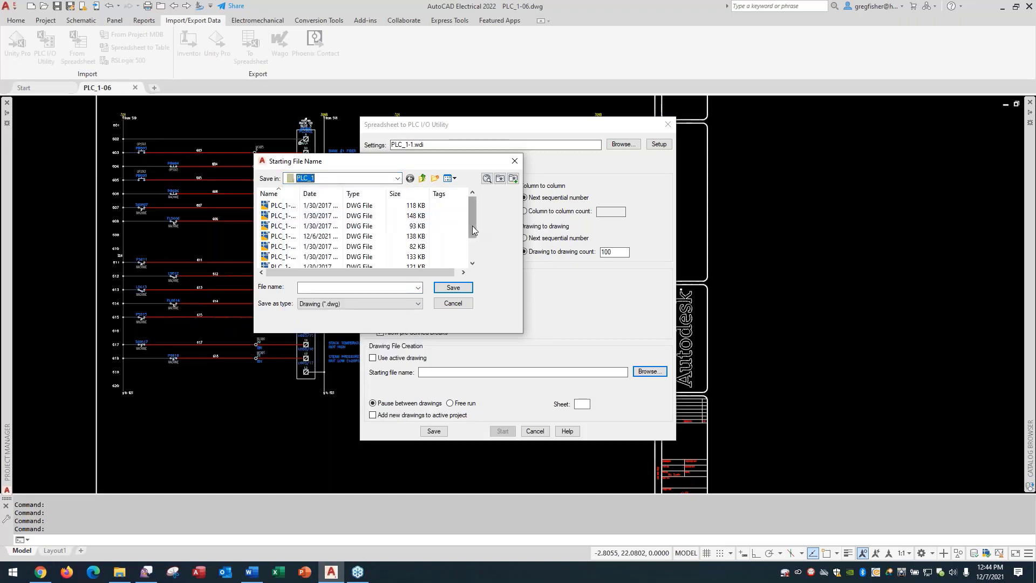
scroll(444, 261, down, 1)
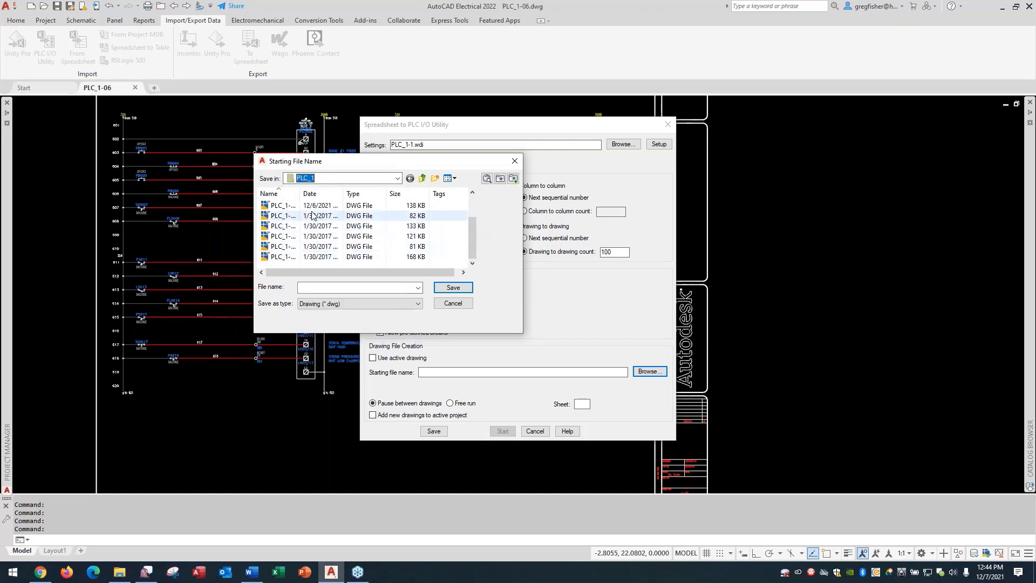
drag(300, 197, 318, 198)
scroll(321, 232, up, 1)
scroll(324, 264, down, 1)
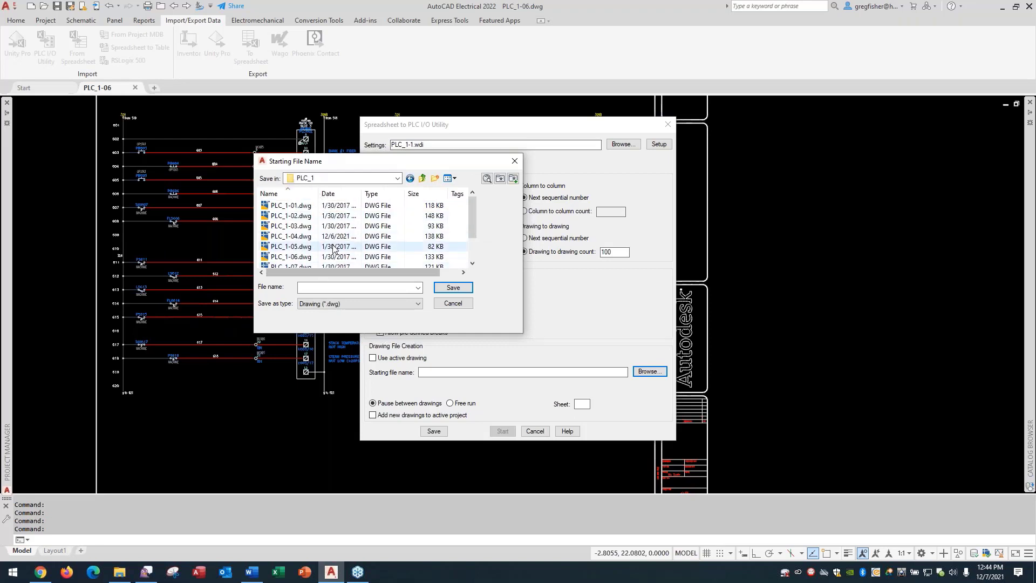
Set the starting file name to PLC_1-10.dwg in the PLC_1 folder, based on the existing name PLC_1-09.dwg
click(311, 258)
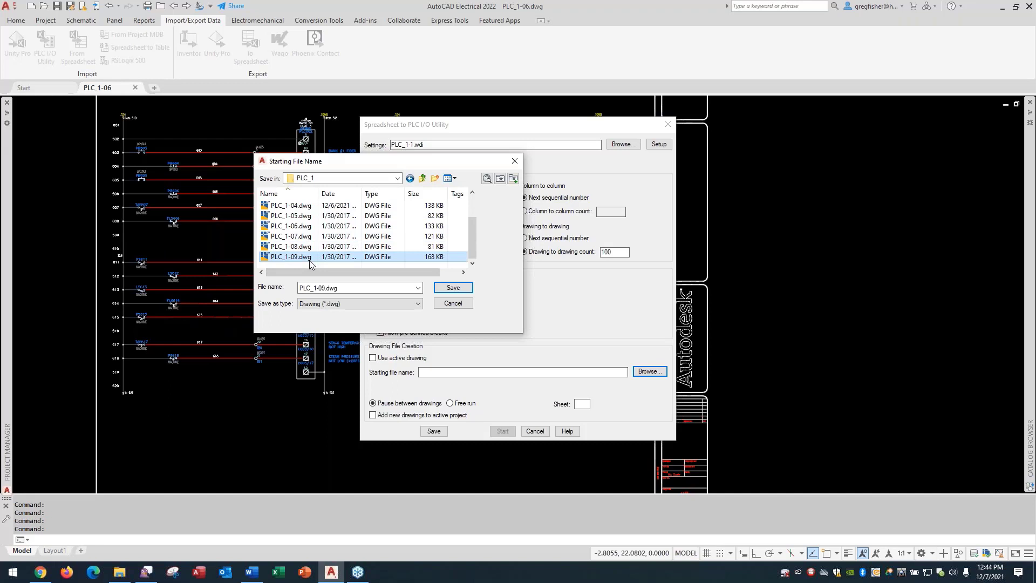
double_click(319, 288)
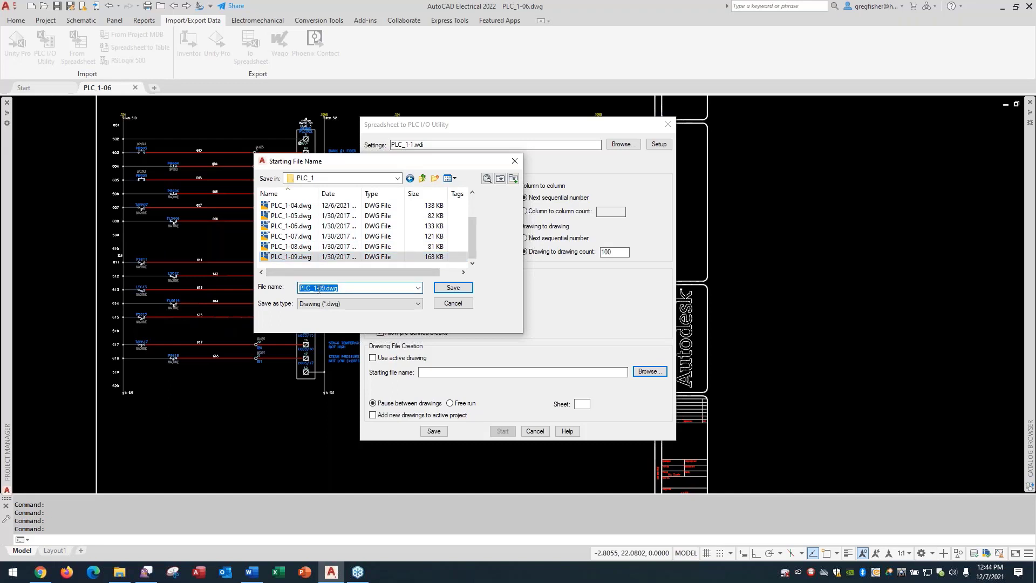
click(318, 288)
click(453, 288)
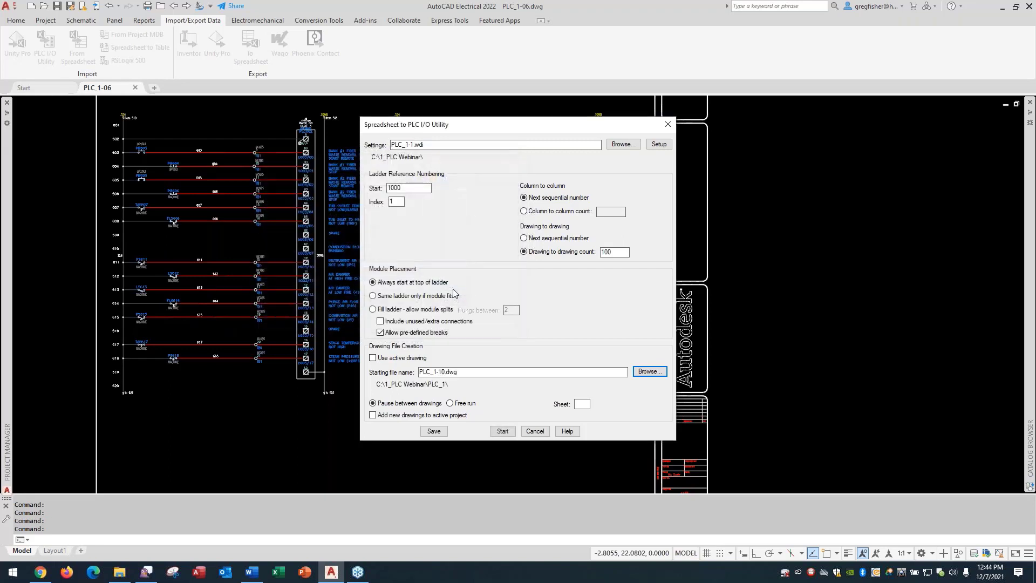
Generate the drawings in free run from sheet 10, adding the new drawings to the active project
click(470, 404)
text(10)
click(425, 415)
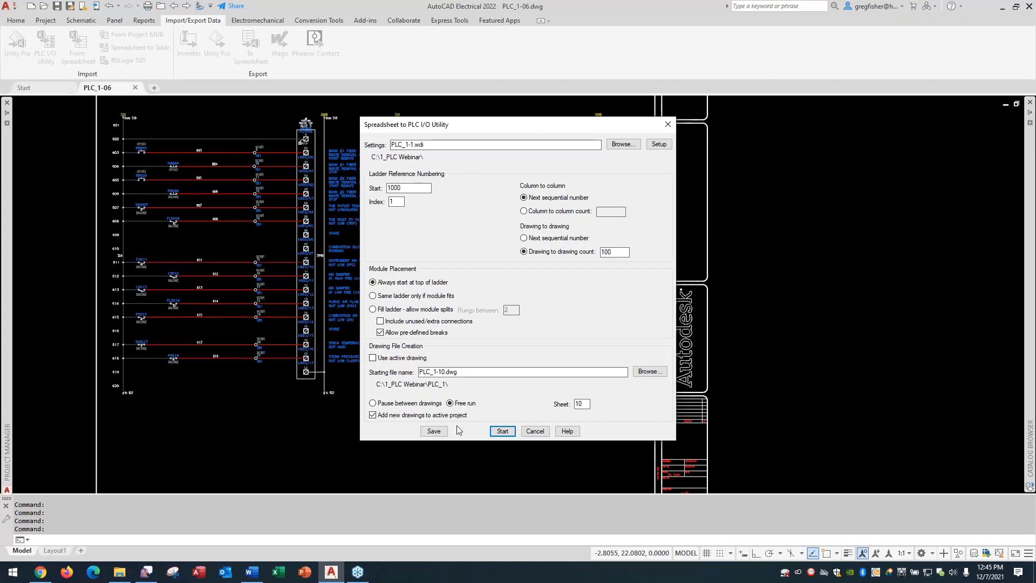
click(509, 433)
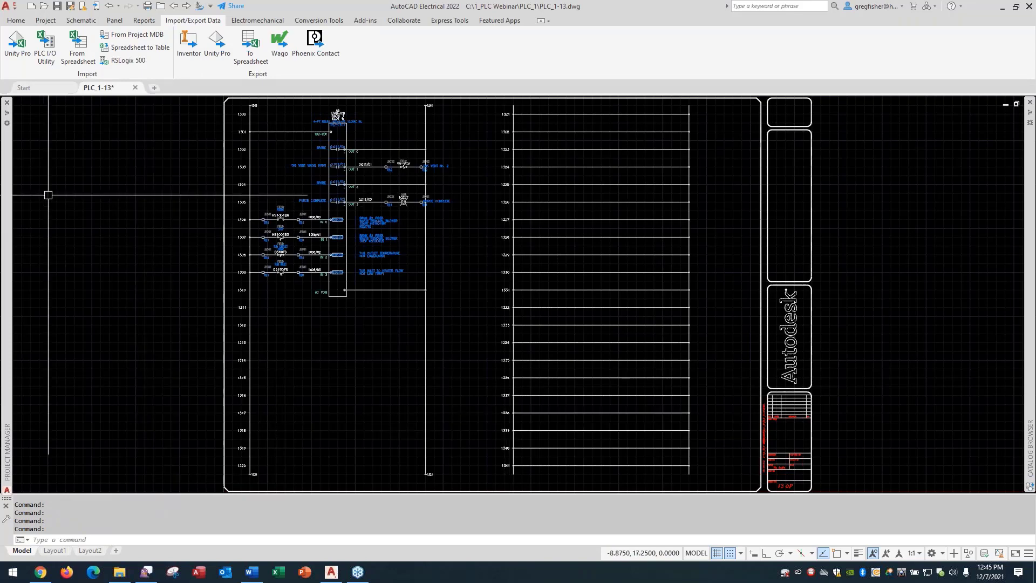
Open plc_1-10.dwg from the PLC_1 project and examine its PLC module, ladder rungs and in-line devices
mouse_move(8, 257)
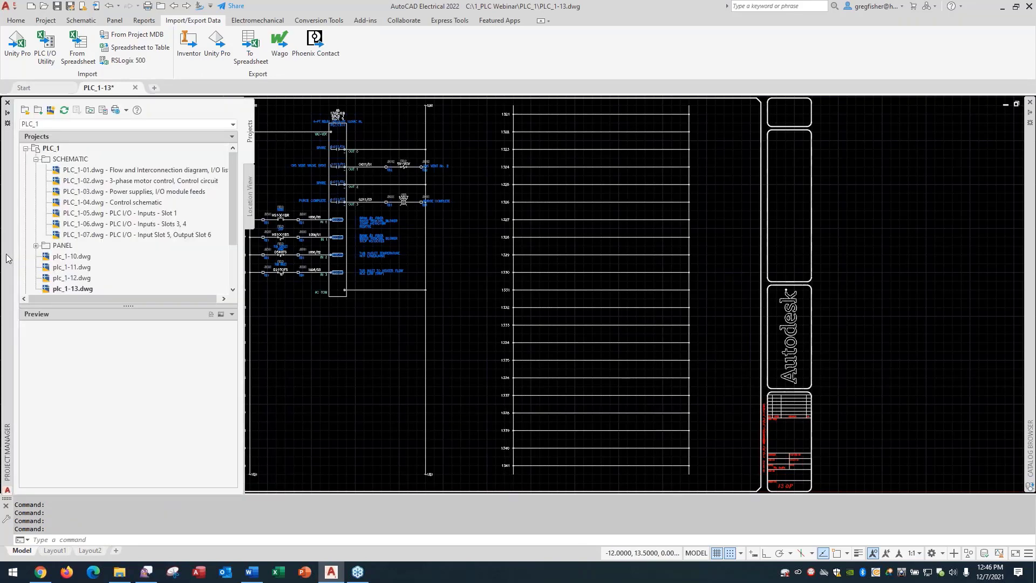
click(47, 261)
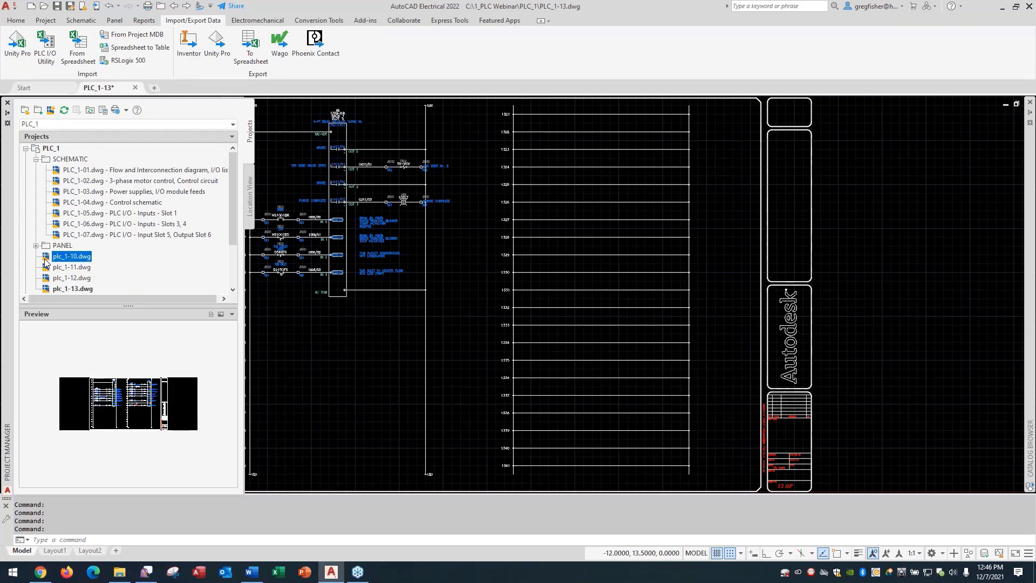
double_click(46, 260)
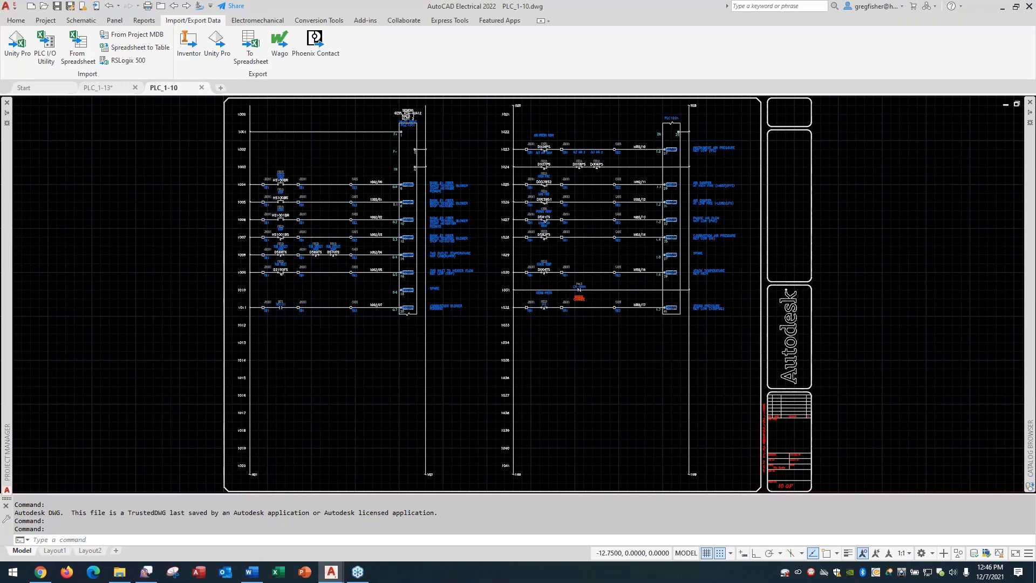
scroll(405, 146, up, 4)
middle_drag(392, 171, 422, 218)
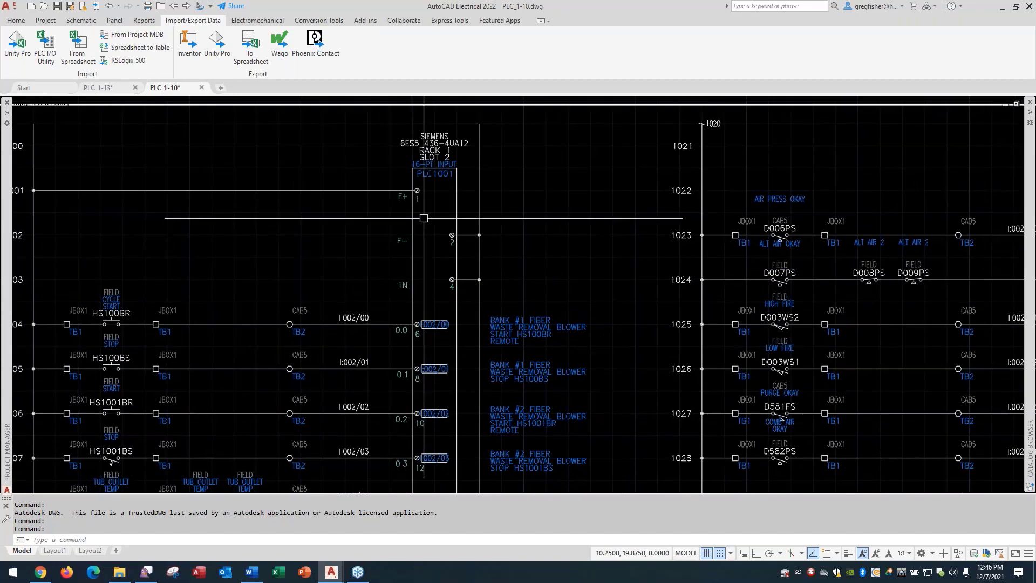
scroll(424, 219, down, 1)
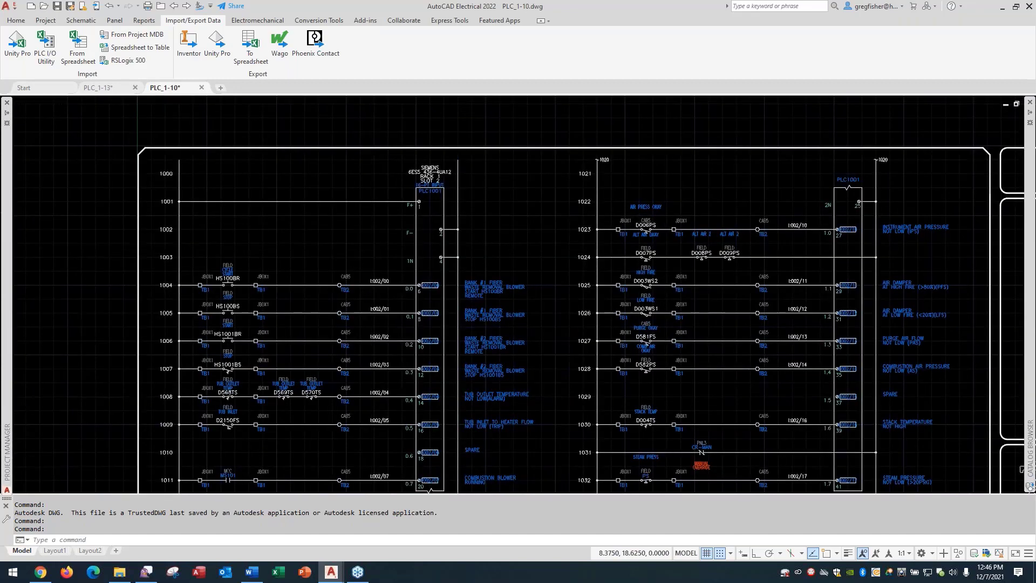
middle_drag(369, 254, 351, 171)
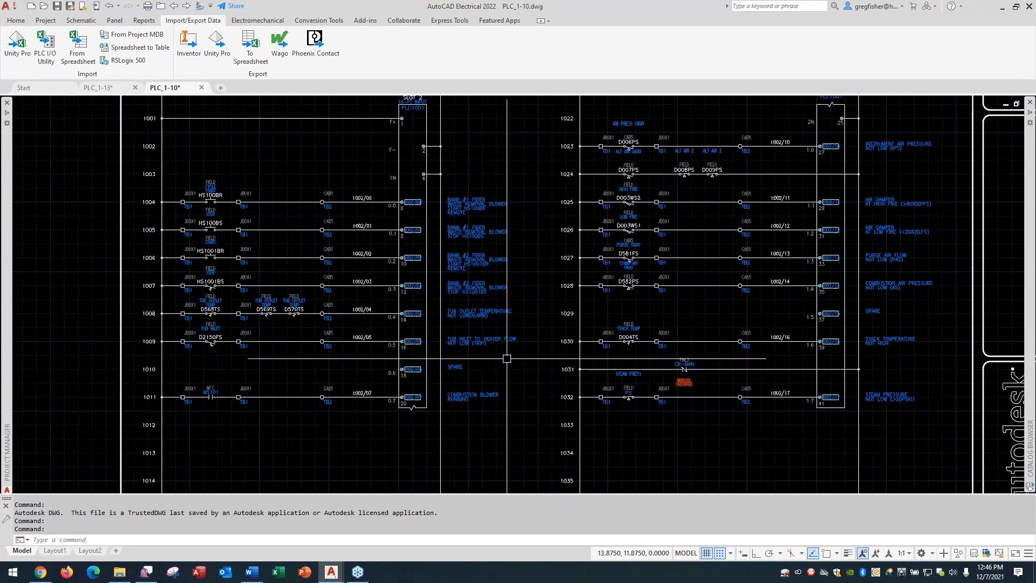
middle_click(507, 359)
middle_click(507, 358)
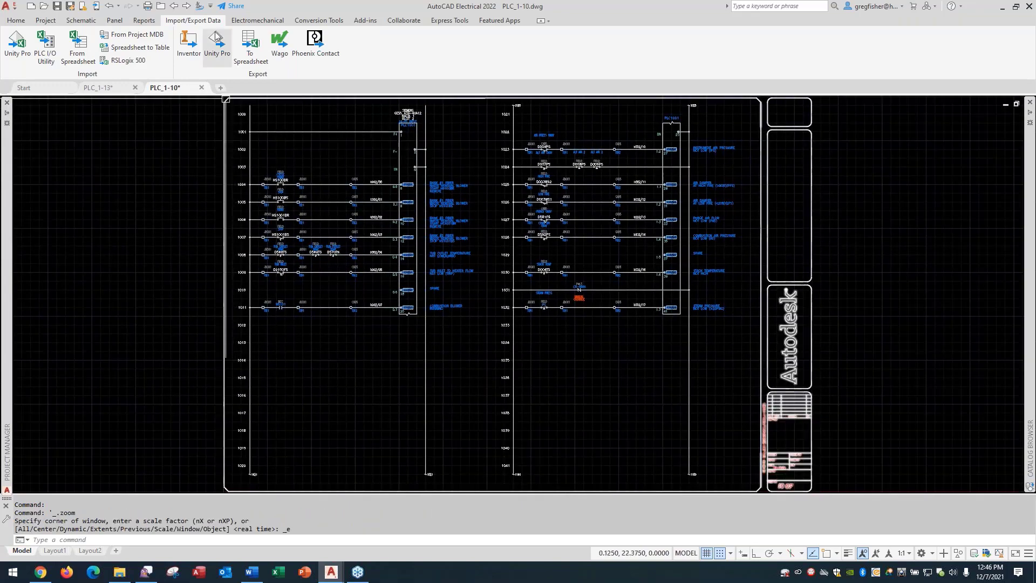
Step through the following project drawings PLC_1-11, PLC_1-12 and PLC_1-13, and inspect the input rungs 1306 to 1309
click(188, 8)
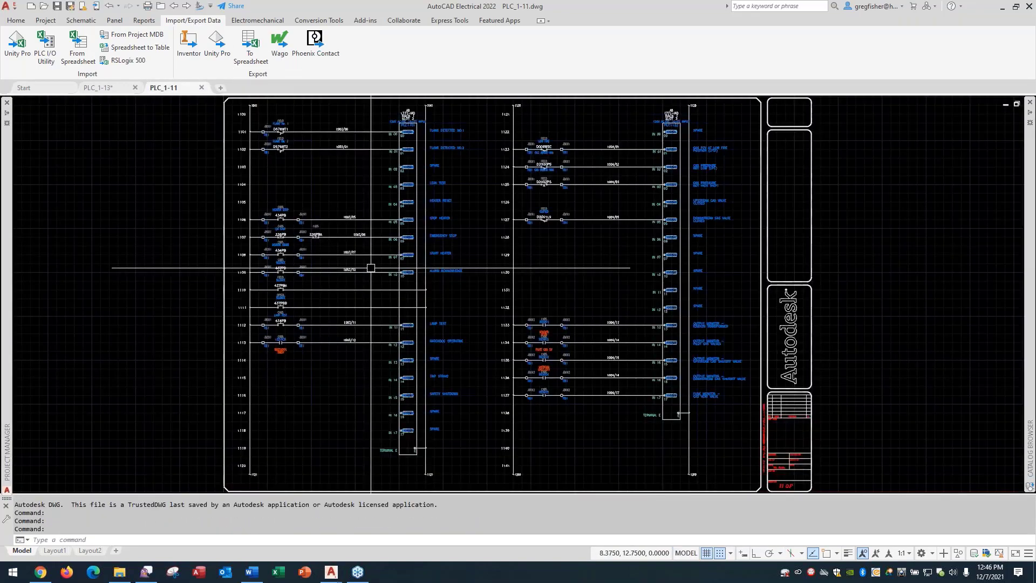
click(187, 7)
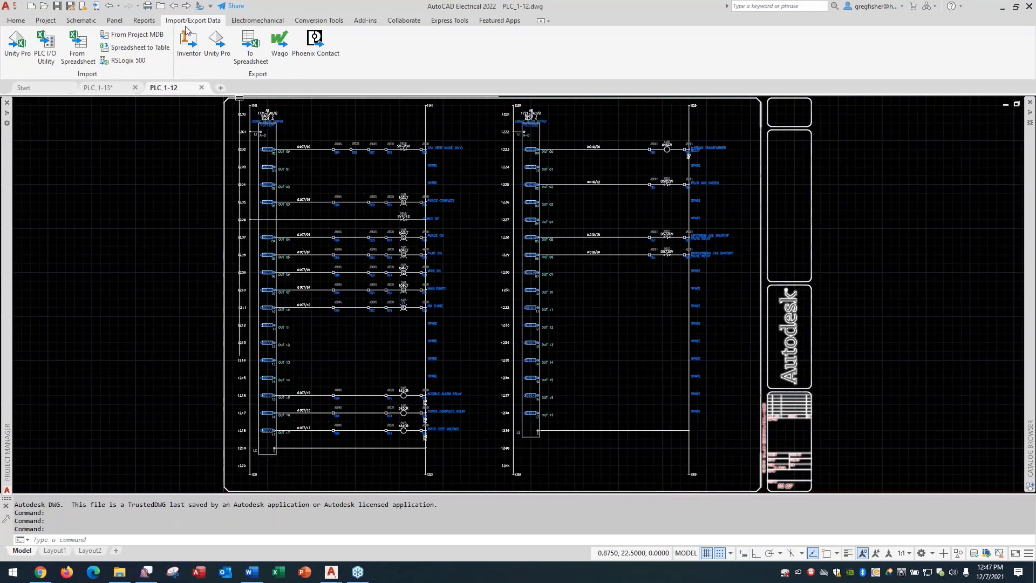
click(187, 7)
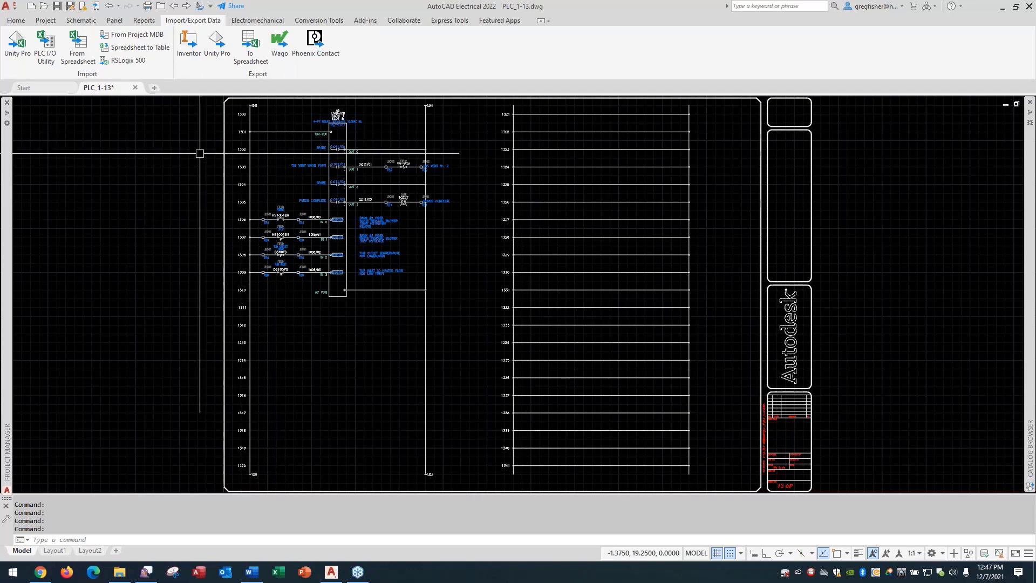
scroll(283, 201, up, 3)
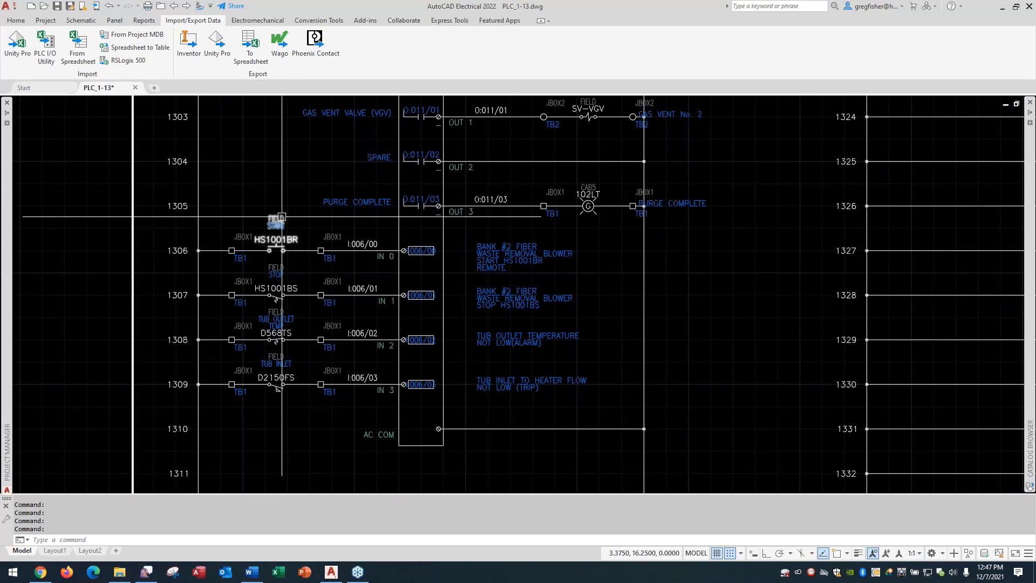
middle_drag(283, 217, 296, 174)
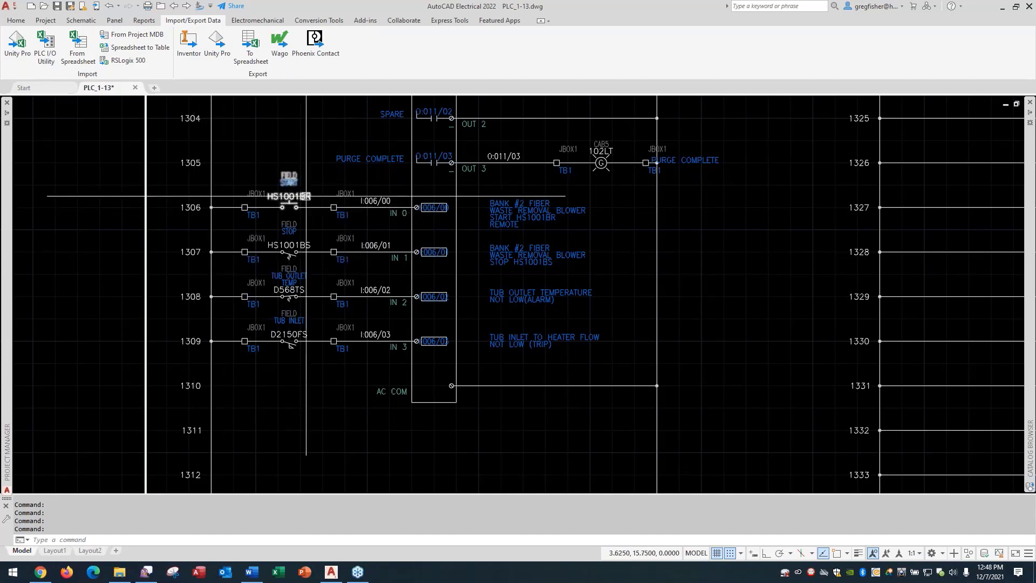
Review the wire number format in the drawing properties of PLC_1-13.dwg without changing it
click(84, 21)
click(665, 61)
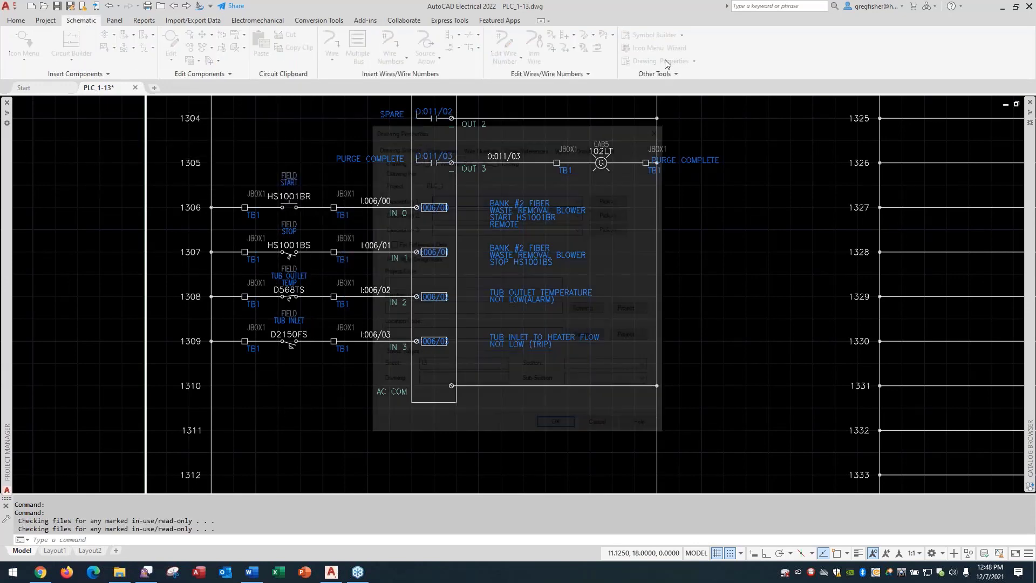
click(474, 146)
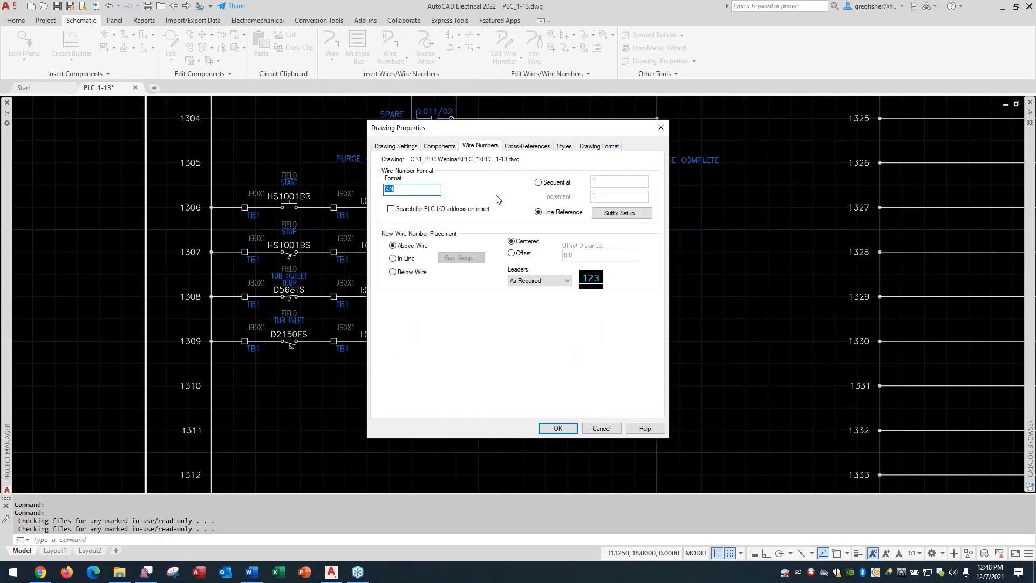
click(601, 429)
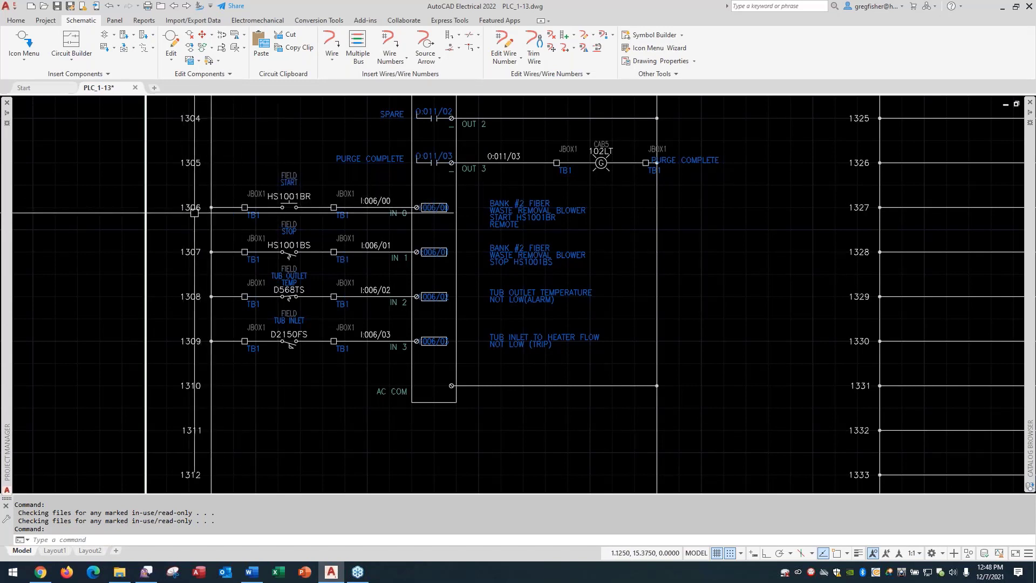
Review the project-wide retag options for components, cross-references and wire numbers without running the update
click(44, 21)
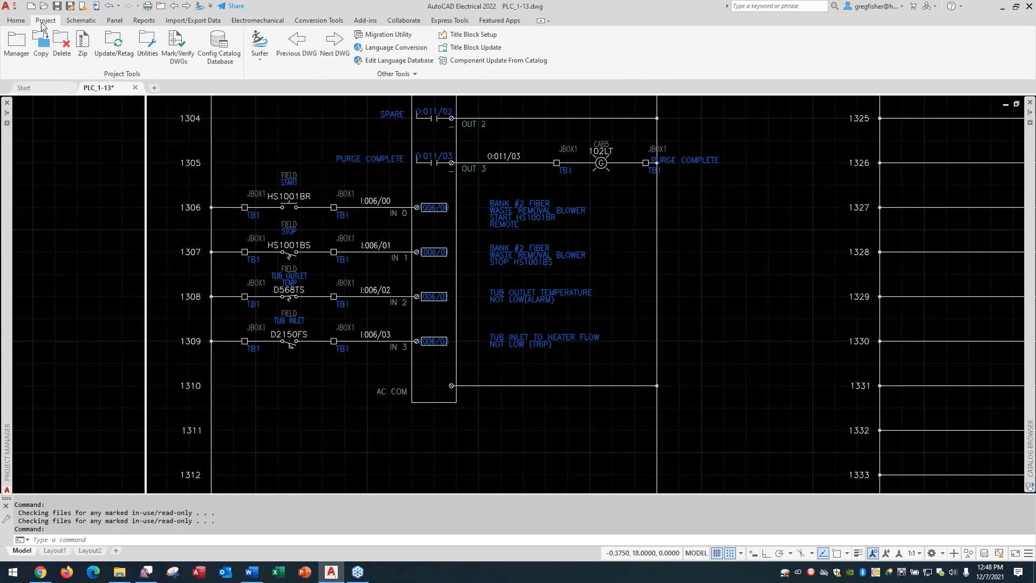
click(114, 53)
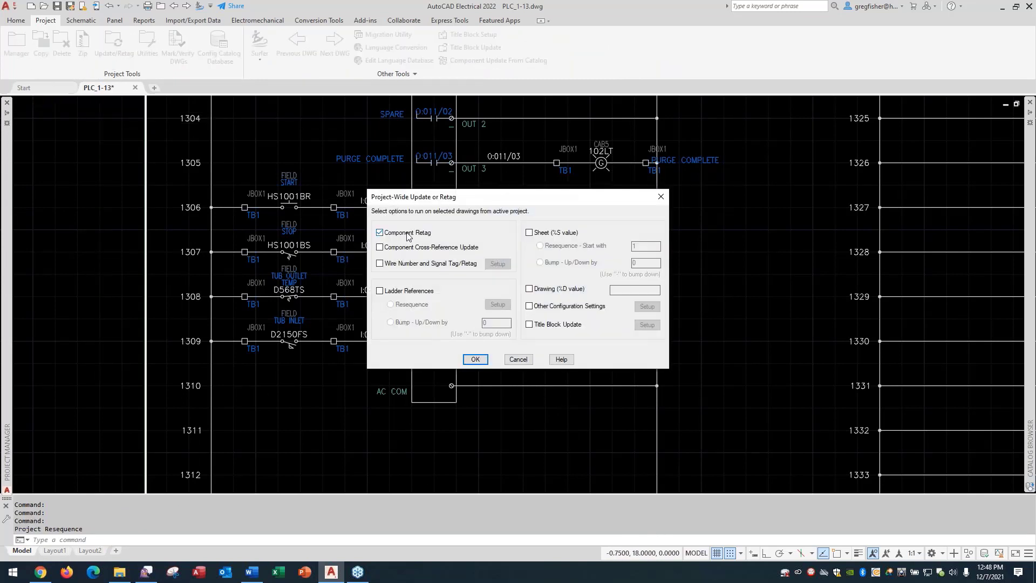
click(410, 265)
click(380, 264)
click(380, 247)
click(519, 359)
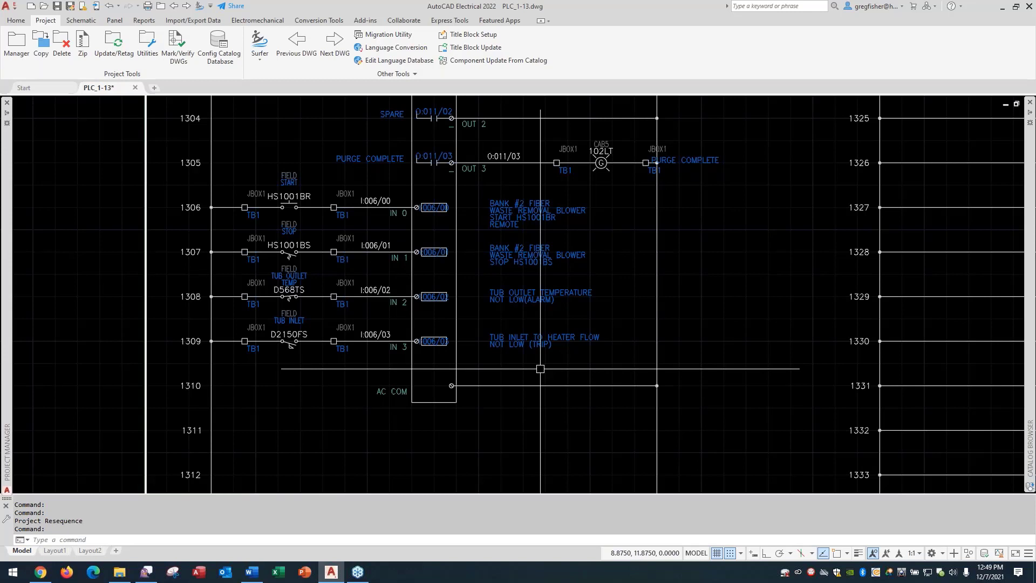
Switch to Excel and examine the I/O descriptions on Sheet1 of TESTPLC.xls, selecting cell G3
middle_click(719, 245)
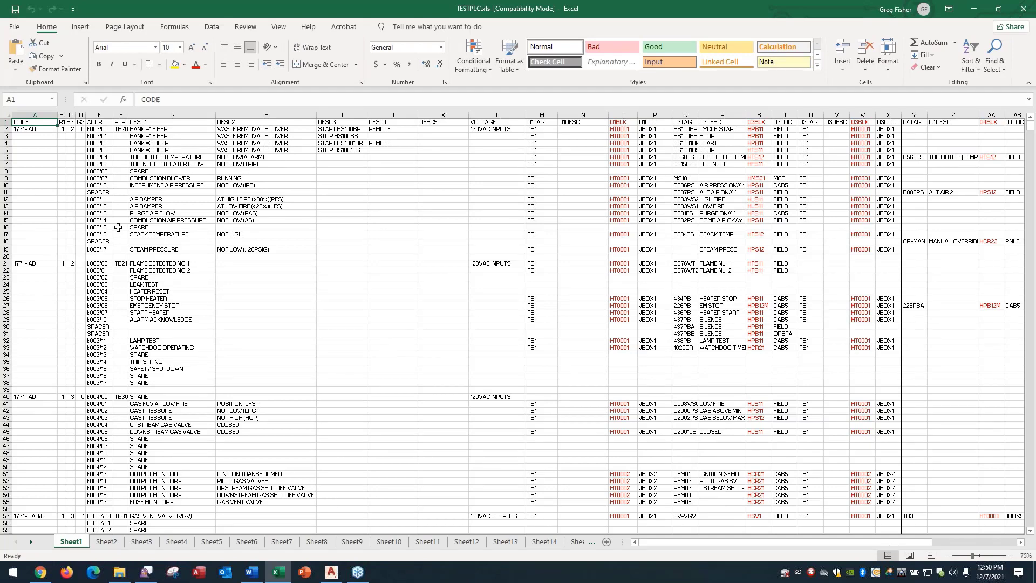
click(160, 137)
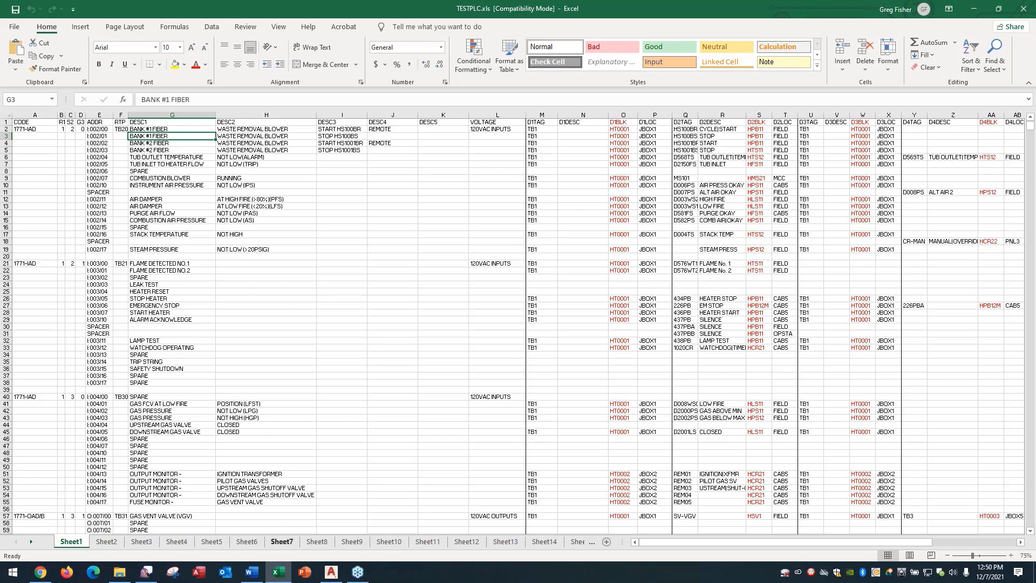
Switch to AutoCAD Electrical, open plc_1-10.dwg from the PLC_1 project, and inspect its PLC input descriptions
mouse_move(340, 573)
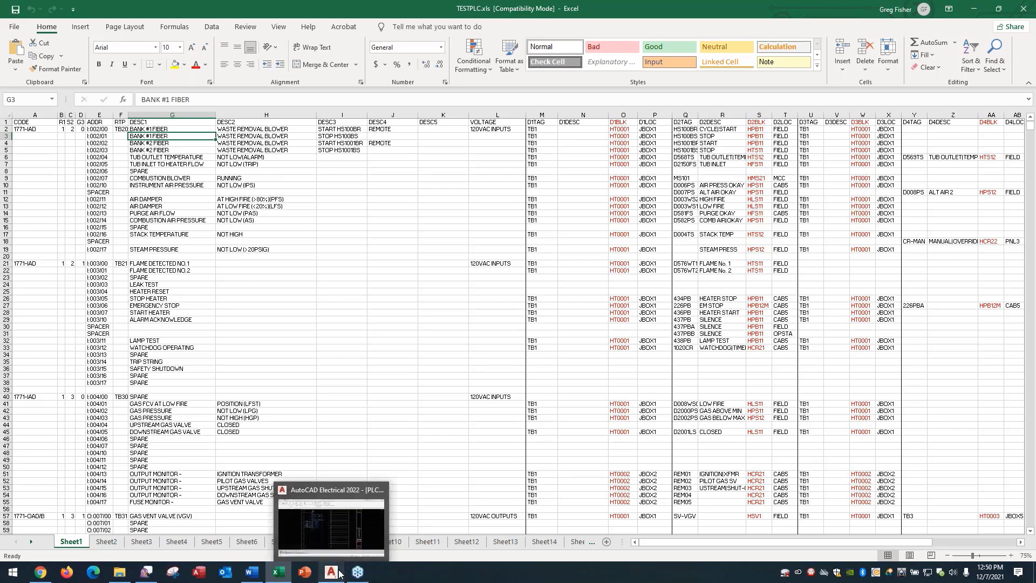
click(338, 571)
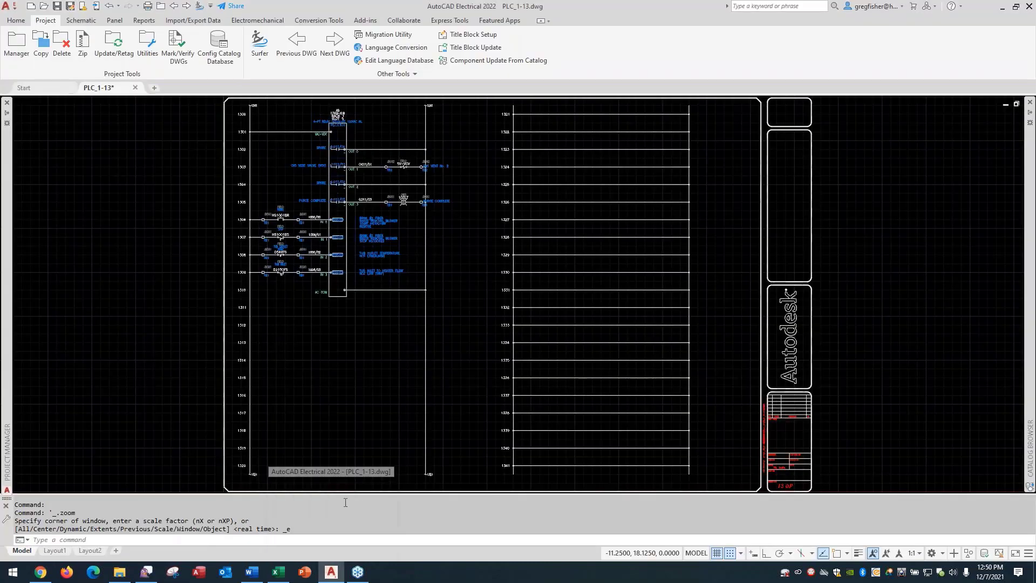
mouse_move(10, 218)
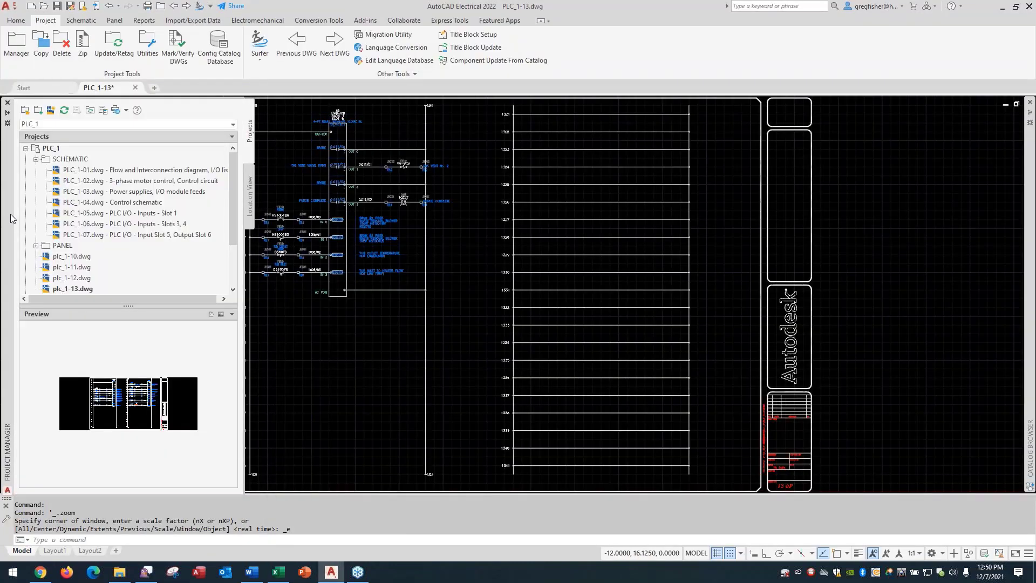
scroll(36, 226, down, 1)
double_click(45, 225)
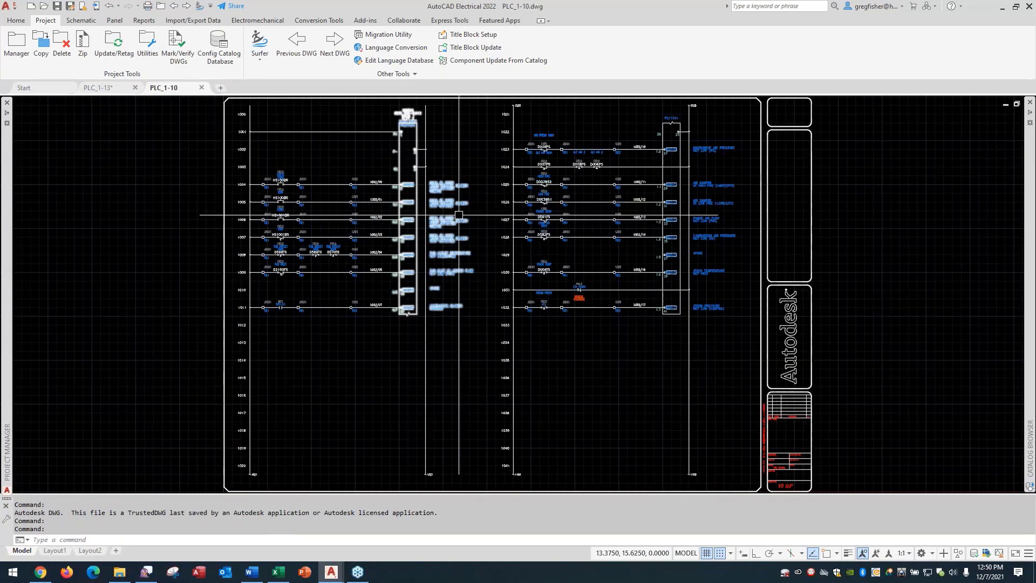
scroll(456, 199, up, 3)
scroll(456, 199, up, 1)
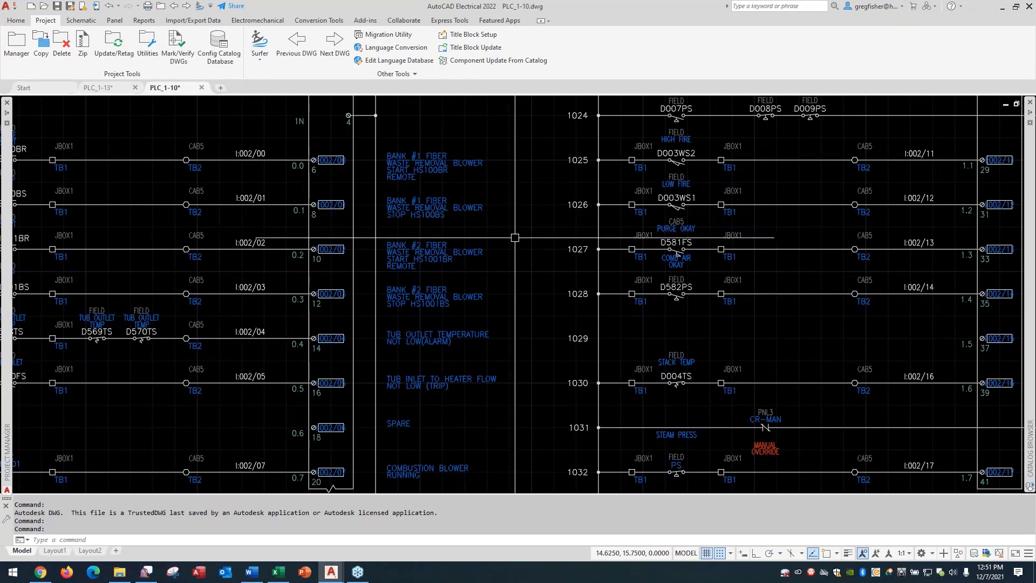
Switch to Excel, compare the DESC columns on Sheet1 with the drawing by selecting cell H3, and return to AutoCAD Electrical
mouse_move(286, 578)
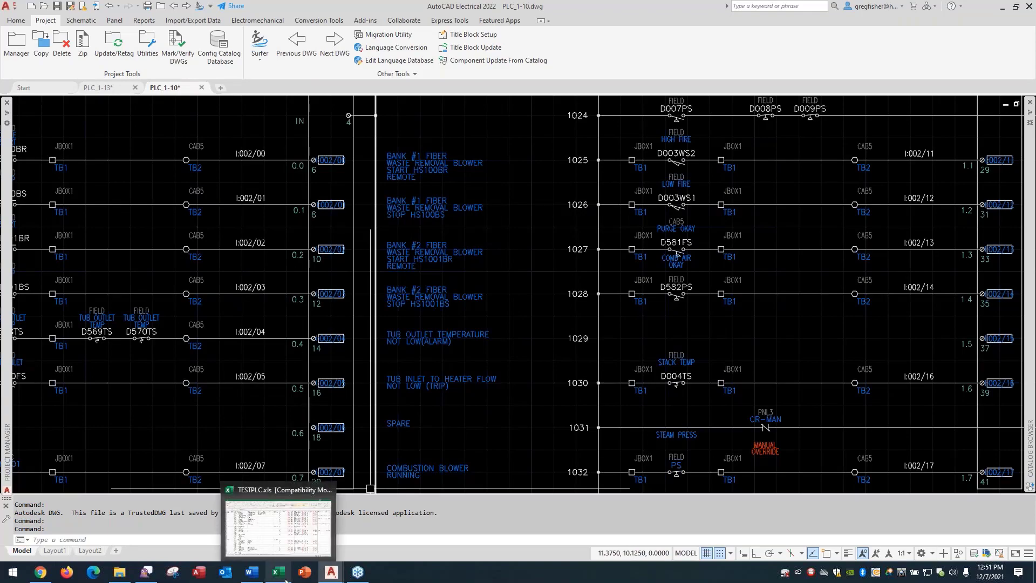
click(290, 540)
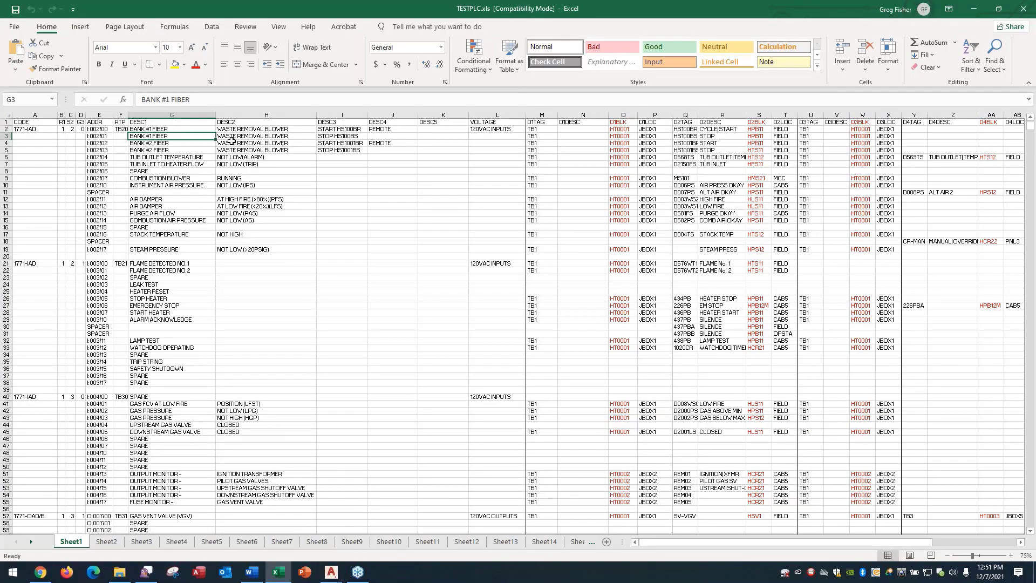
click(232, 138)
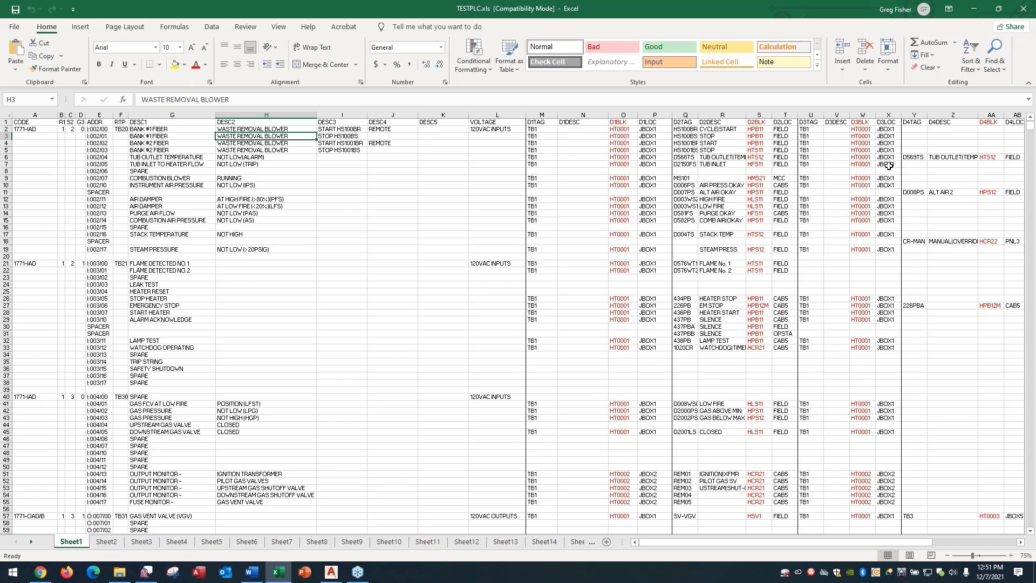
click(974, 10)
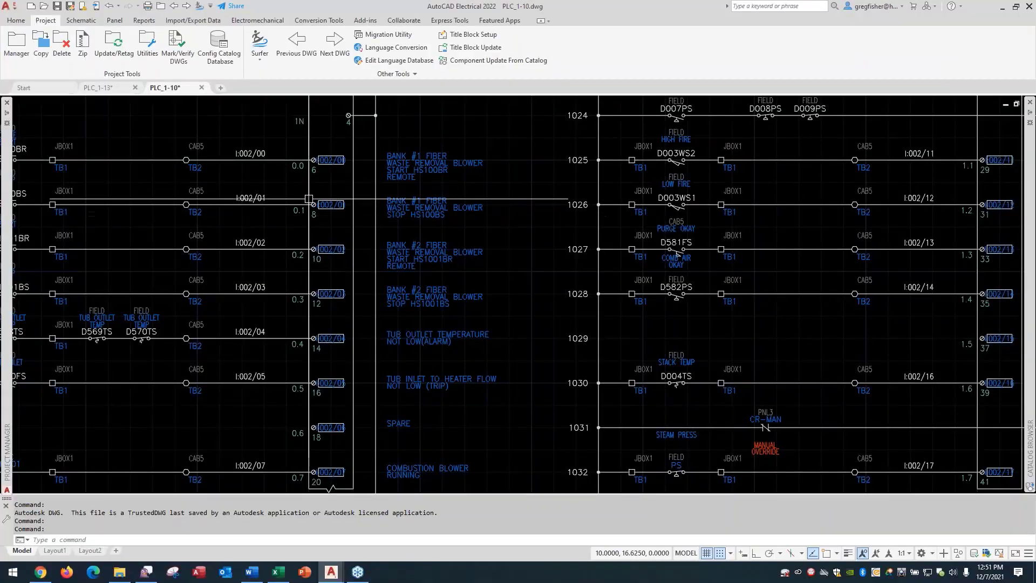
Inspect the wire numbers, devices and descriptions on input rungs 1004 to 1009 of PLC_1-10
middle_drag(280, 183, 367, 212)
scroll(282, 185, up, 2)
scroll(285, 193, up, 1)
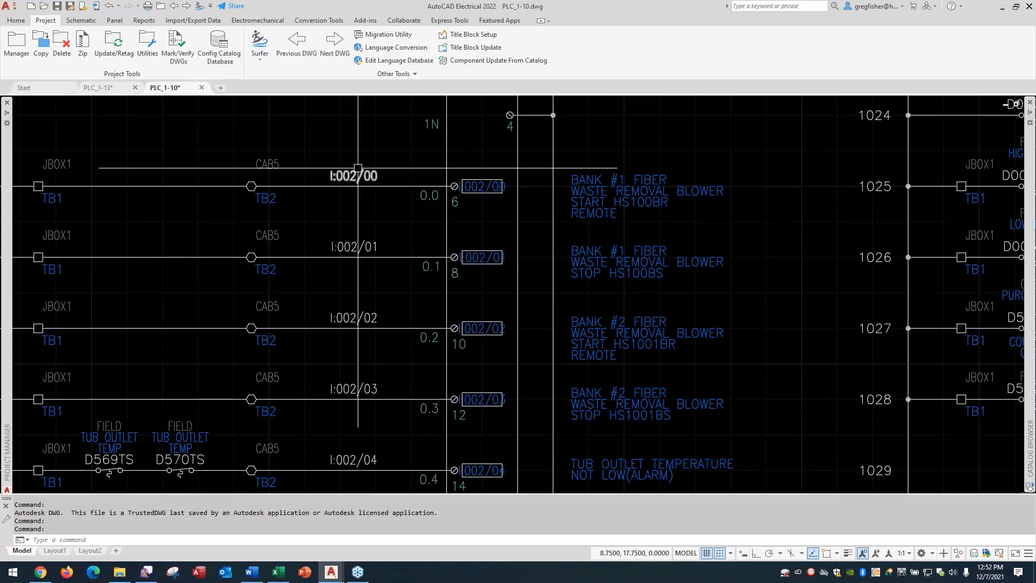
middle_drag(343, 204, 583, 204)
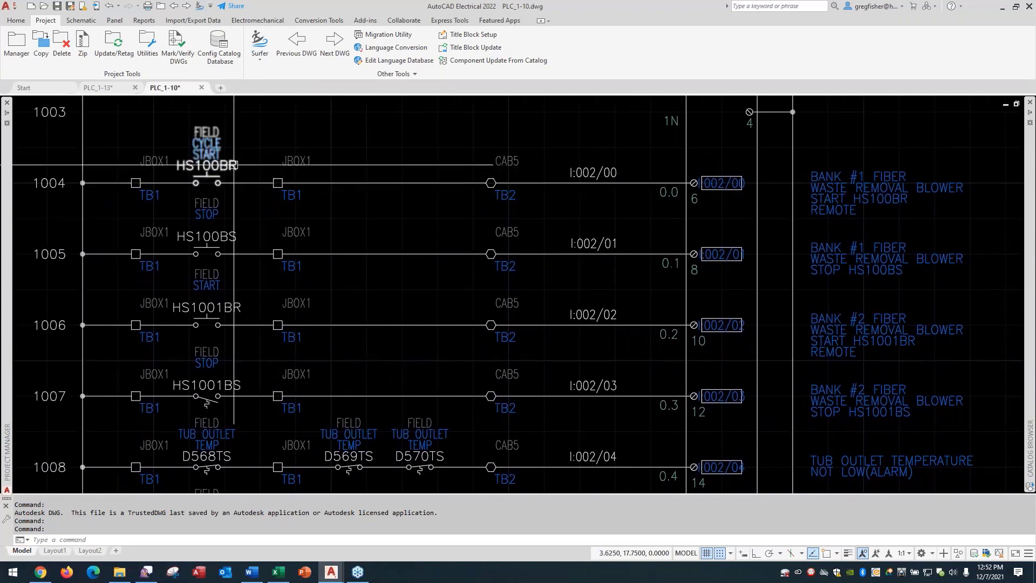
middle_drag(378, 283, 397, 158)
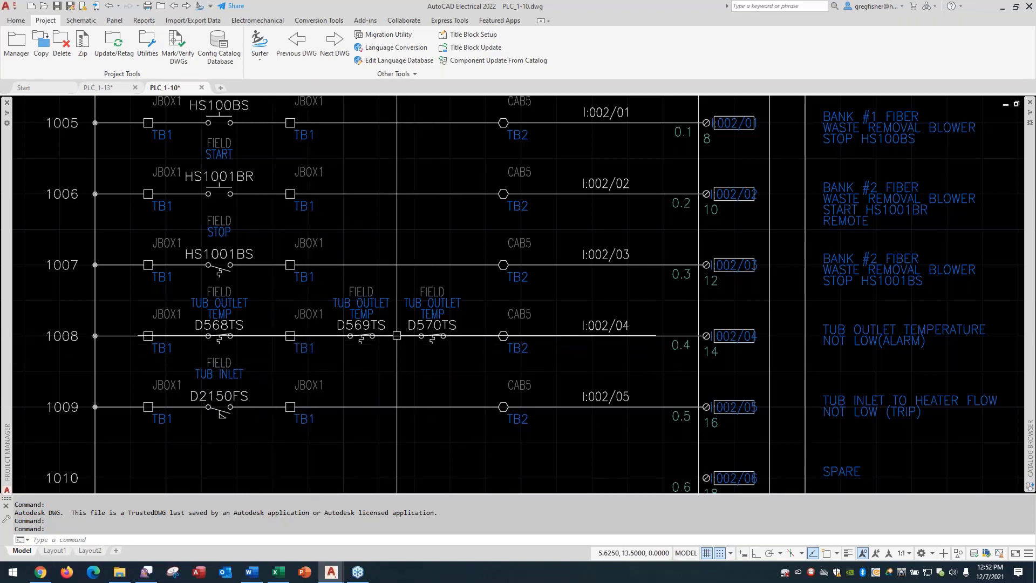
click(70, 21)
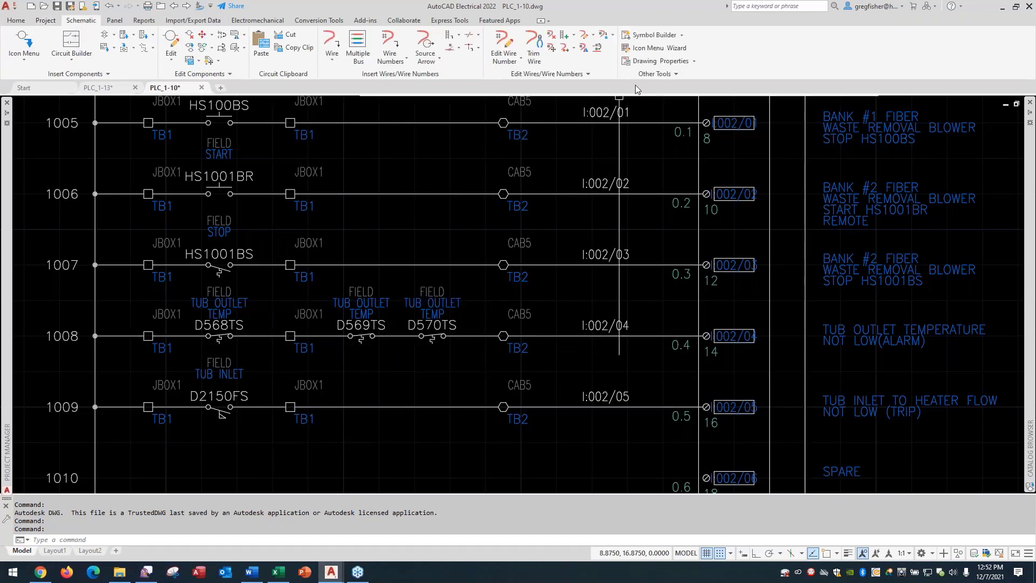
click(642, 62)
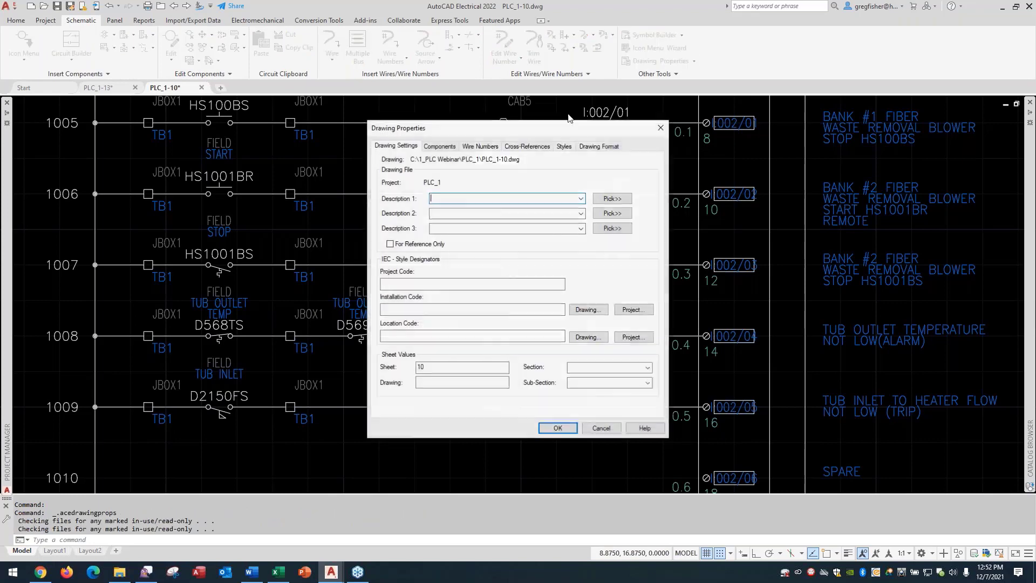
click(601, 430)
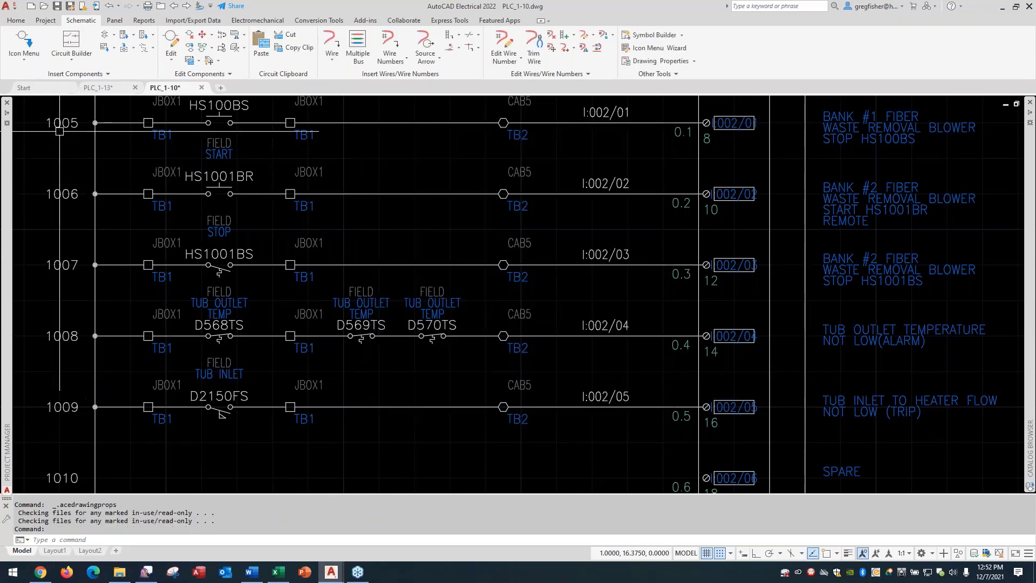
Review the PLC I/O address search options for wire numbers and components in the PLC_1 project properties without saving changes
mouse_move(5, 178)
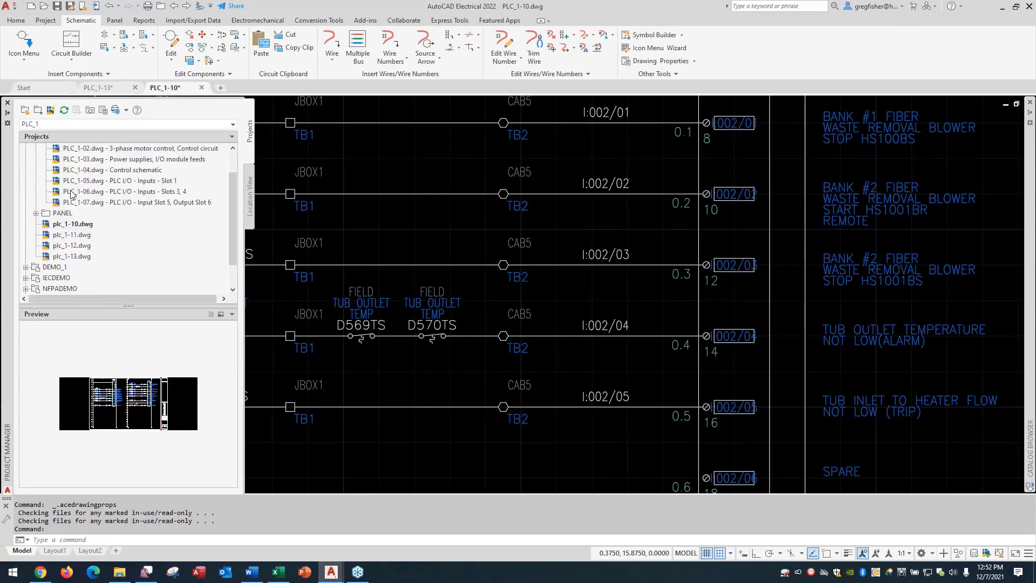
scroll(73, 196, up, 1)
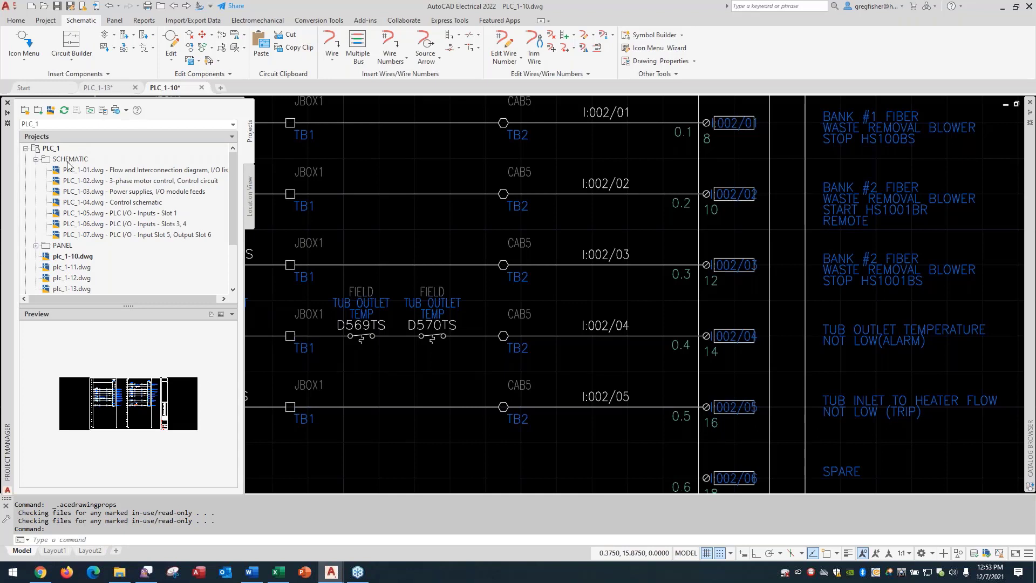
right_click(52, 154)
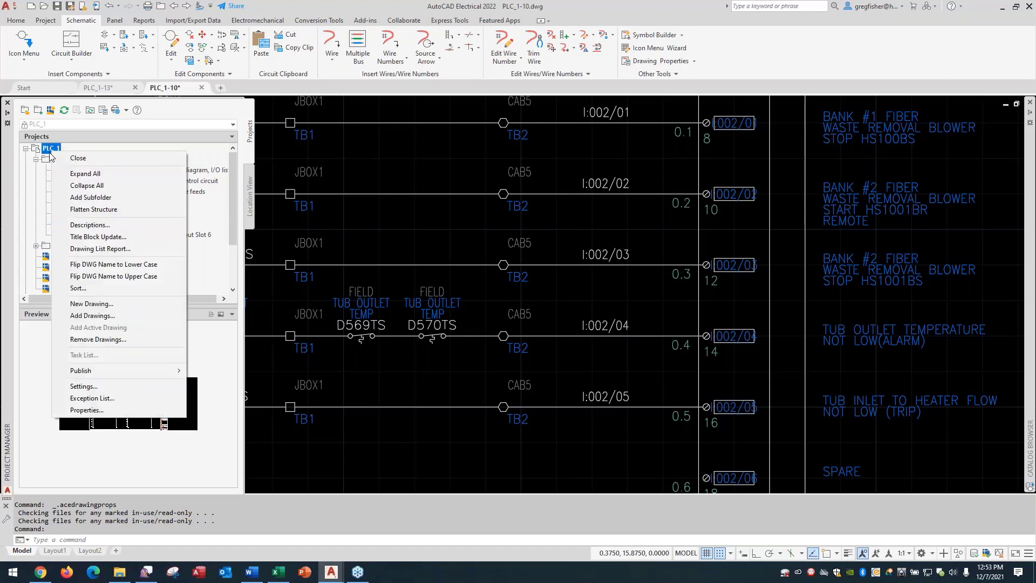
click(89, 411)
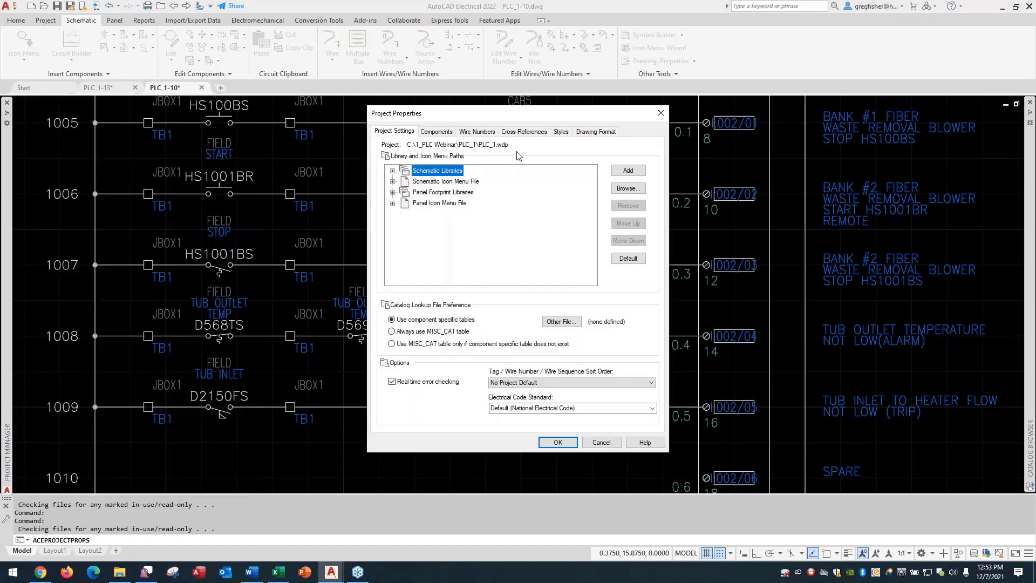
click(478, 134)
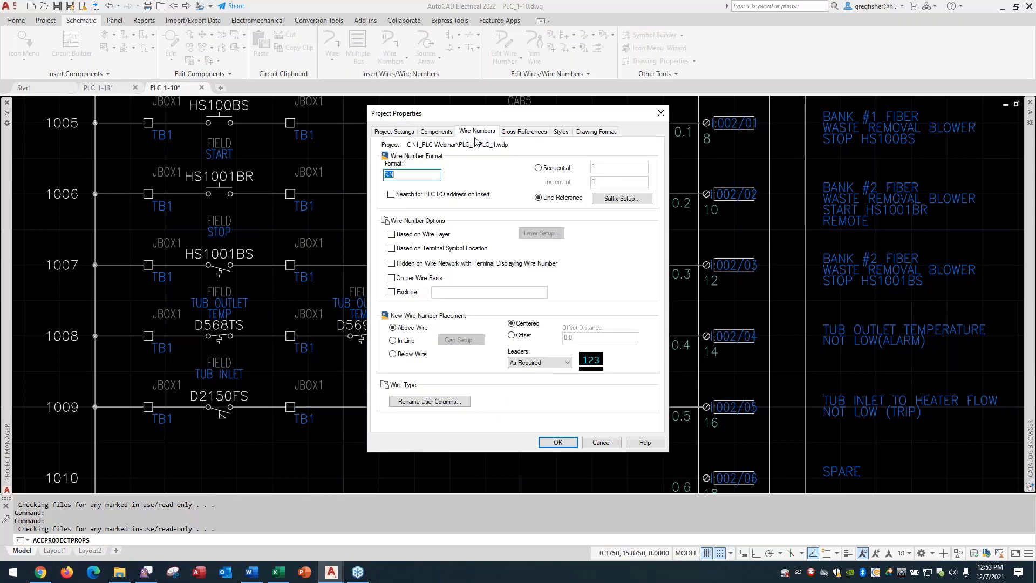
click(392, 196)
click(435, 132)
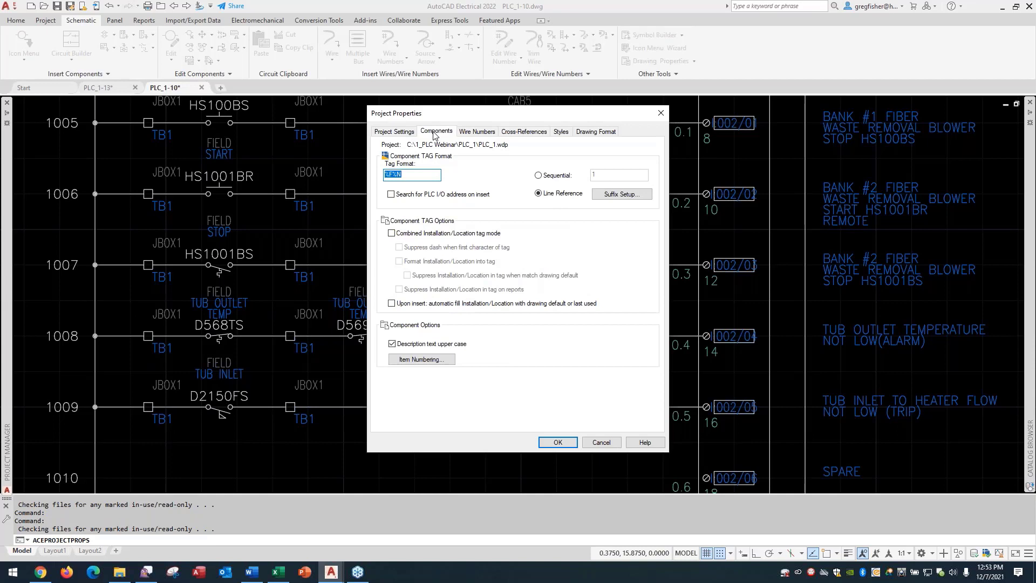
click(420, 196)
click(601, 443)
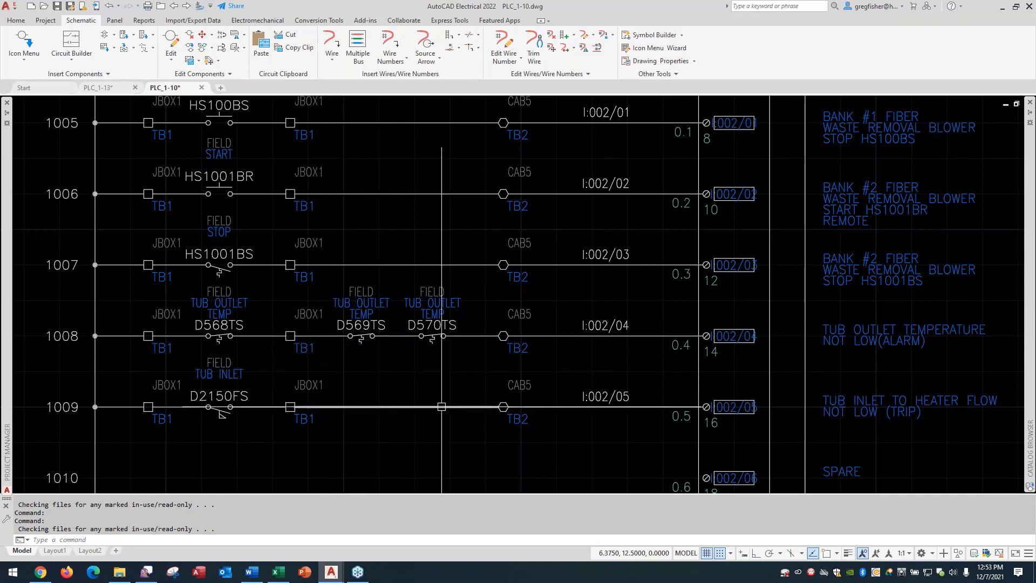
Review the drawing-level and project-wide wire tagging options without applying any wire numbers
mouse_move(441, 407)
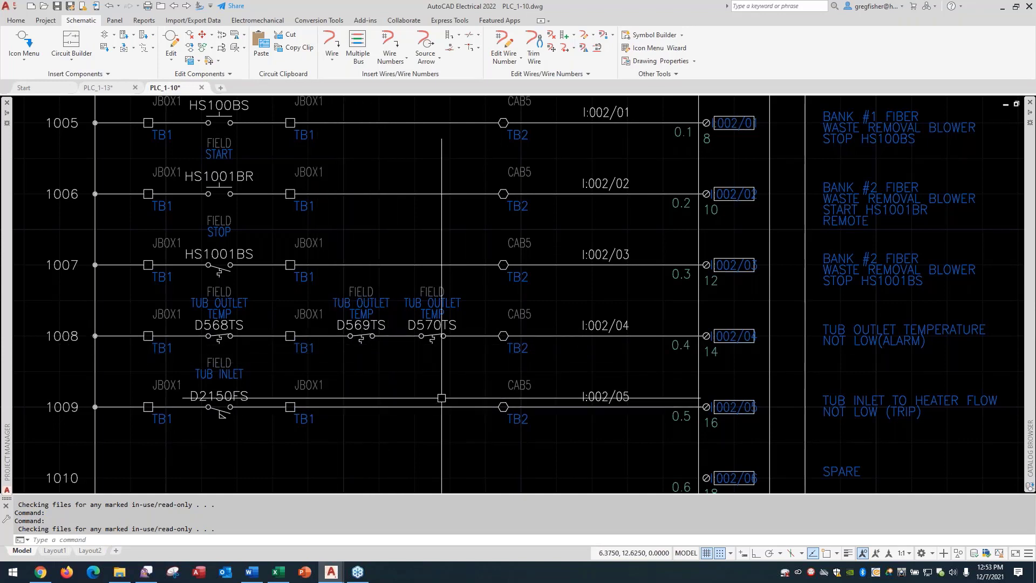
click(388, 54)
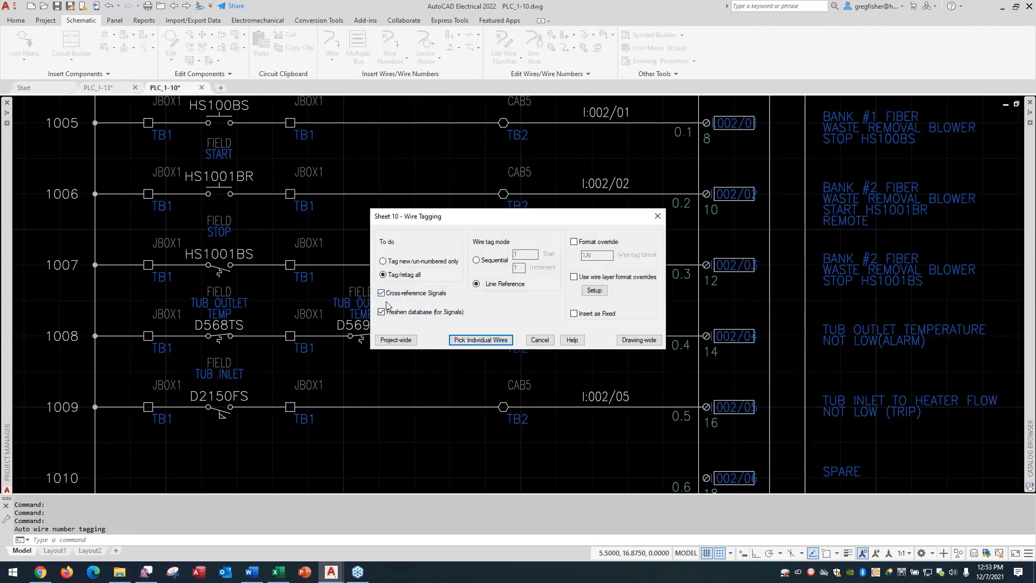
click(390, 341)
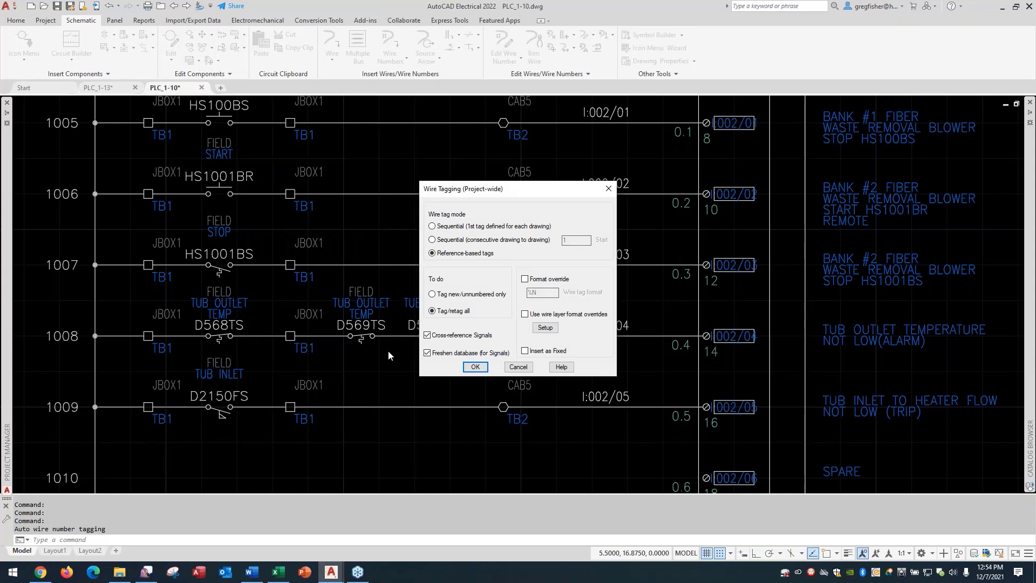
click(517, 367)
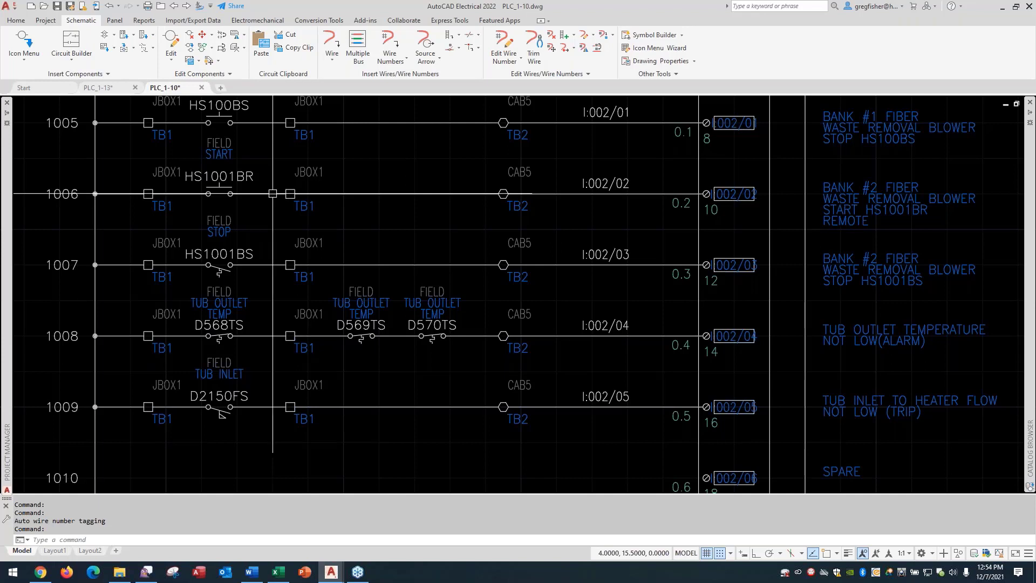
Review the wire types and layer name format in Create/Edit Wire Type without adding a new type
click(585, 35)
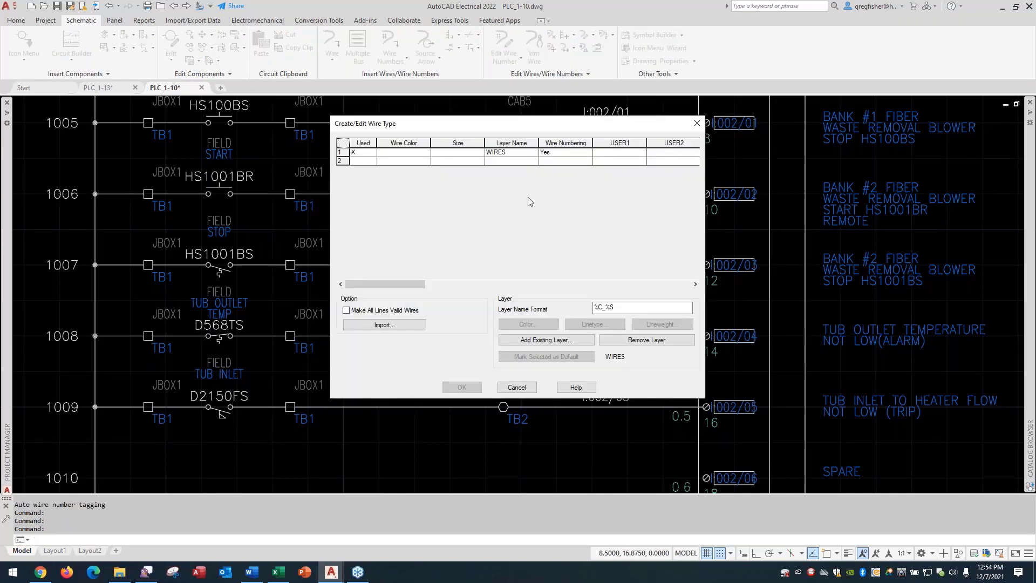
click(508, 160)
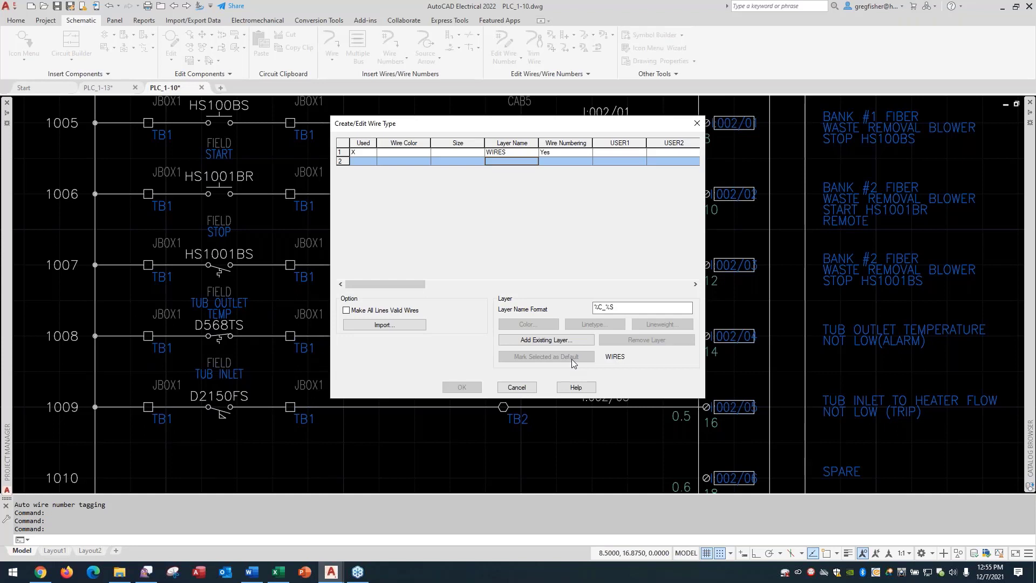
click(517, 388)
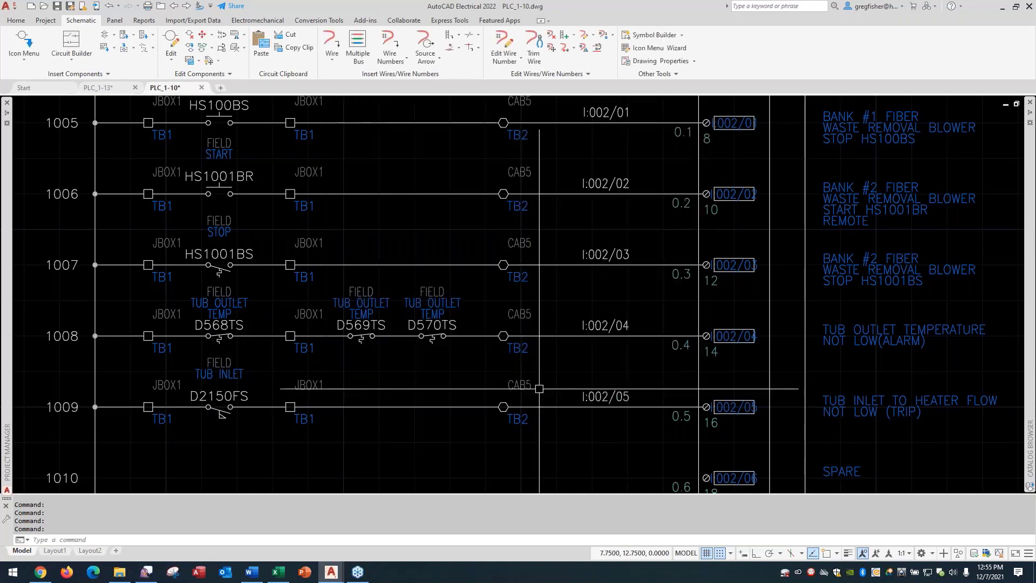
Review the Change/Convert Wire Type options for the vertical wire beside the PLC module, leaving its type unchanged
scroll(637, 212, down, 2)
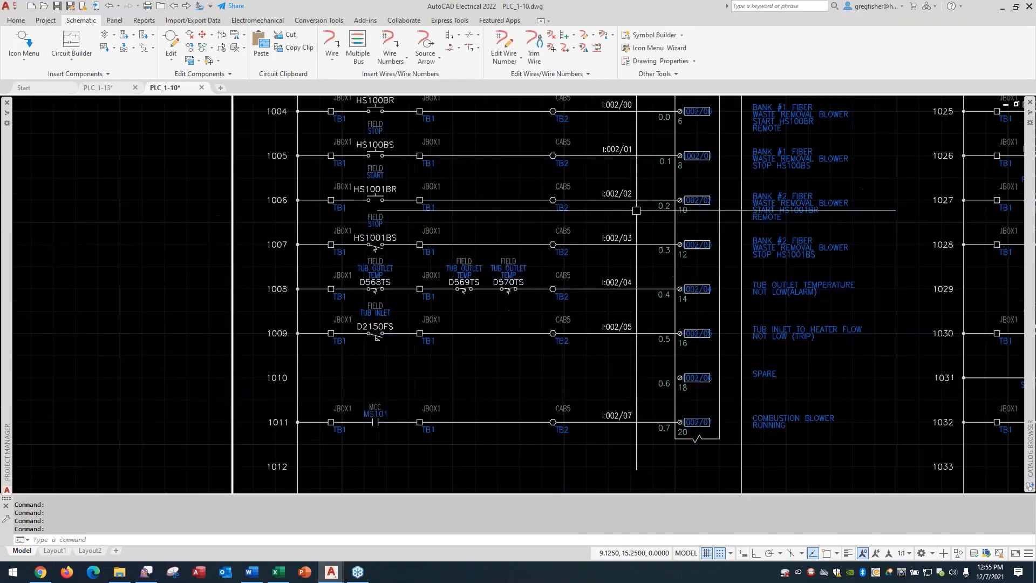
middle_drag(636, 211, 595, 307)
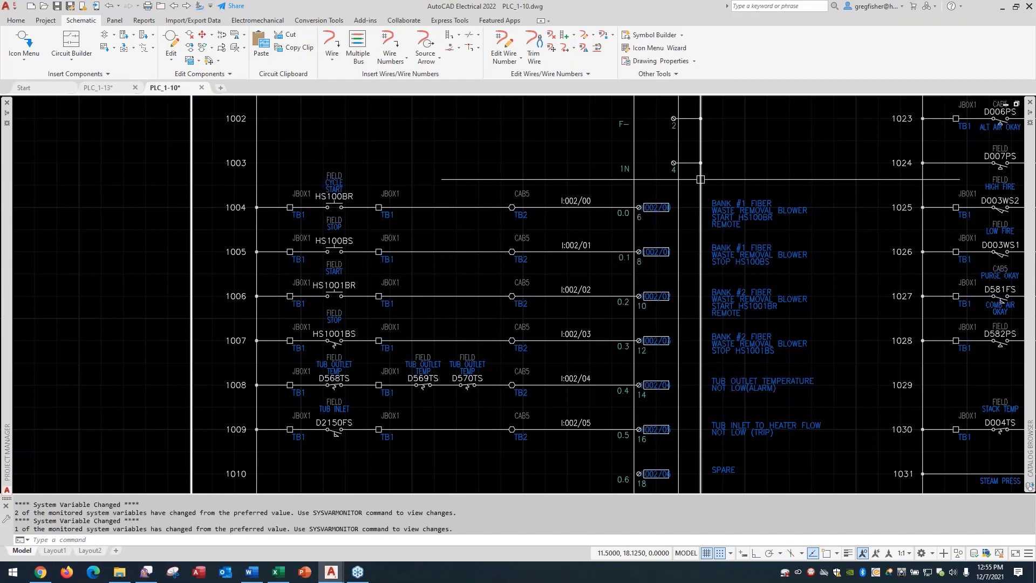
right_click(701, 179)
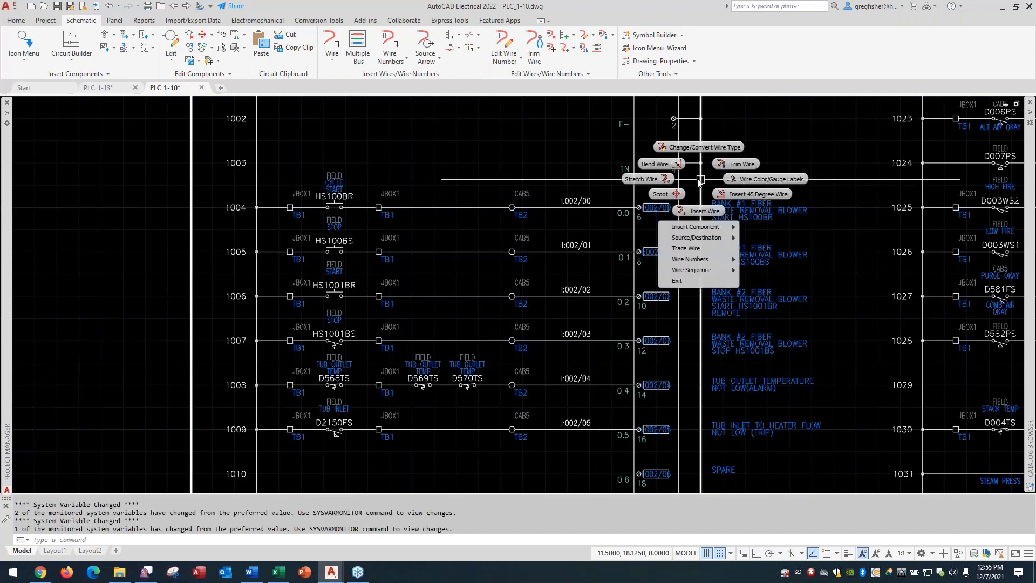
click(697, 148)
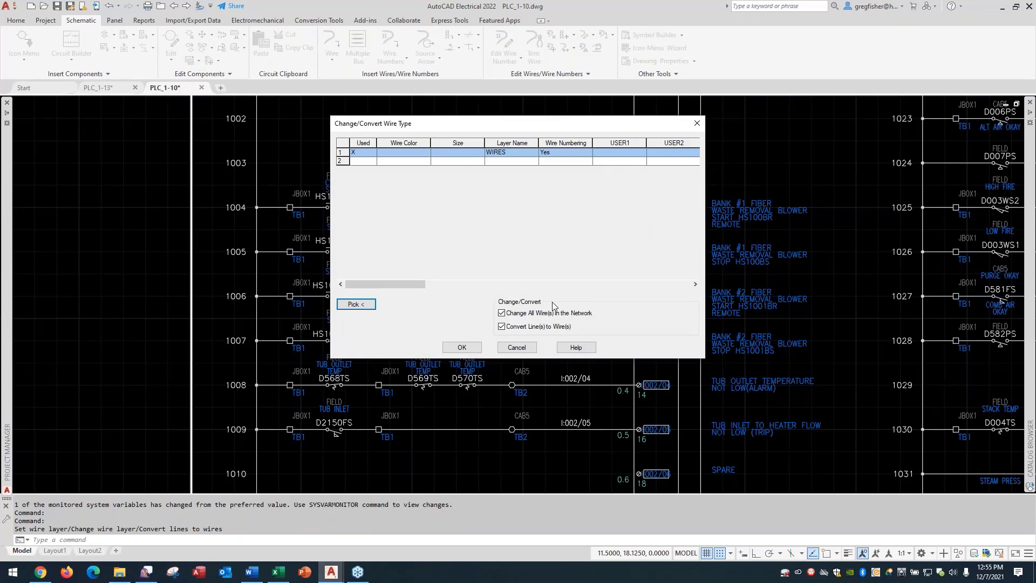
click(523, 348)
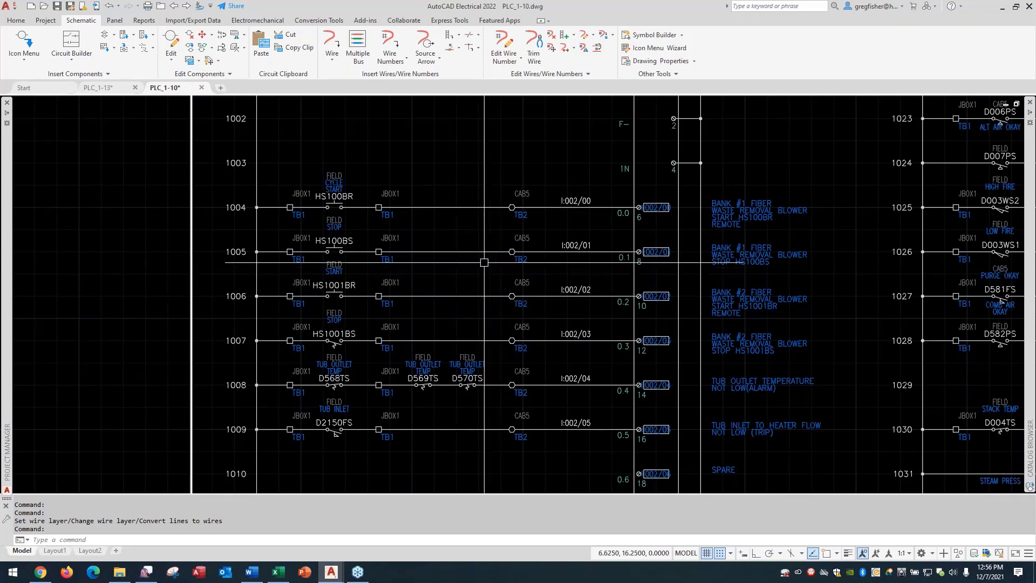
Review the NFPA pilot light symbols and pick Red Press To Test without placing it in the drawing
click(20, 32)
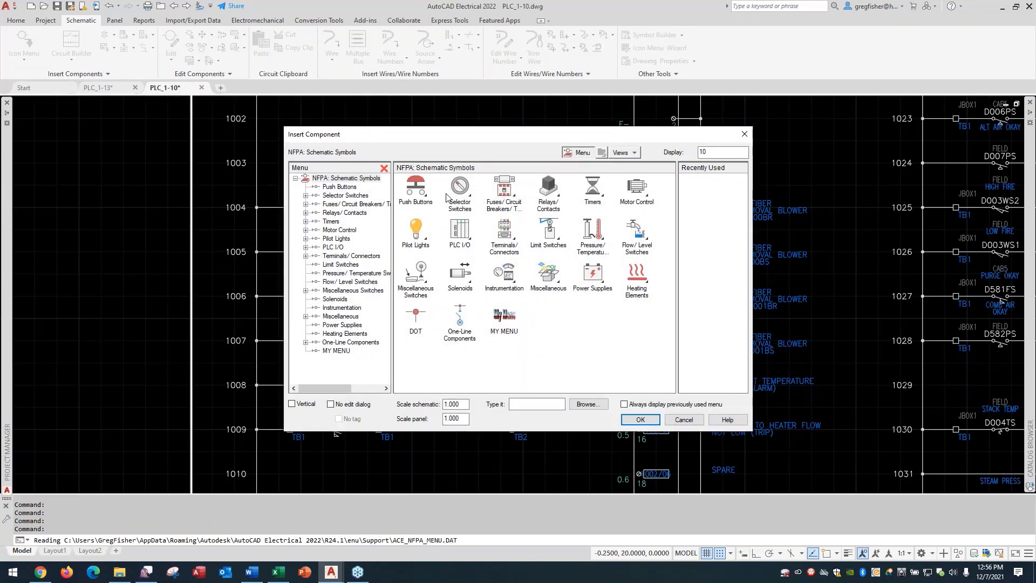
click(417, 230)
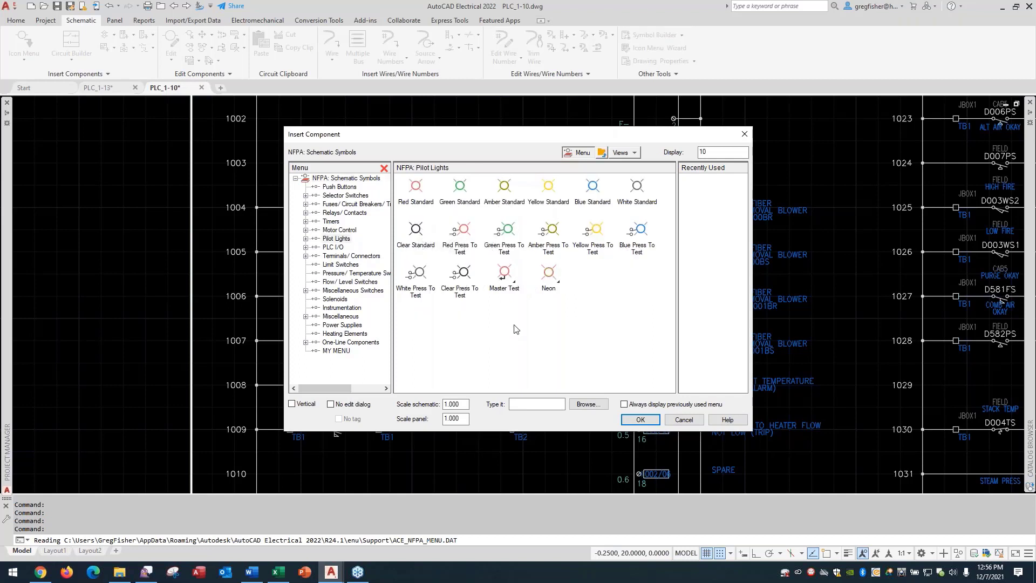
click(461, 233)
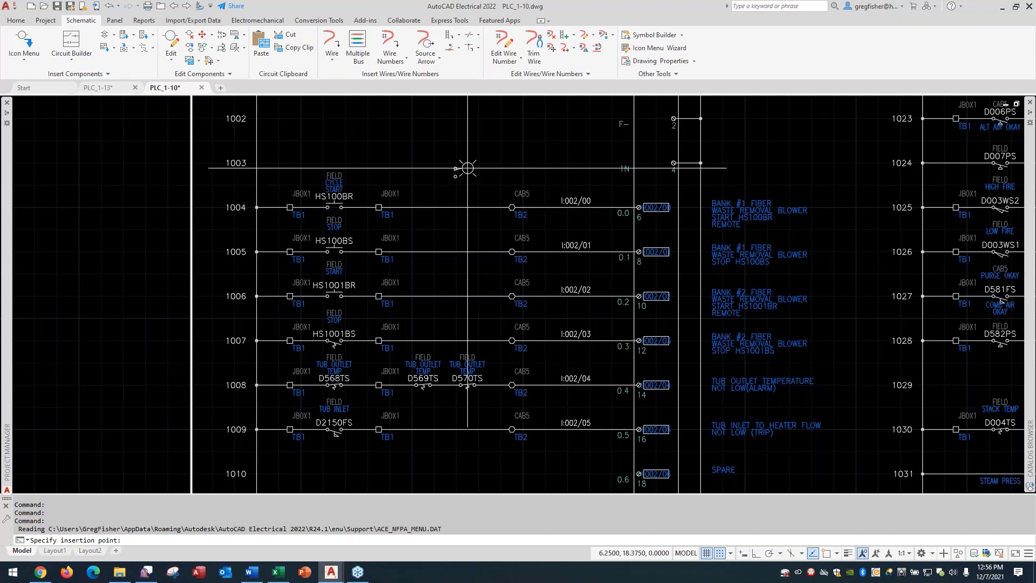
key(Escape)
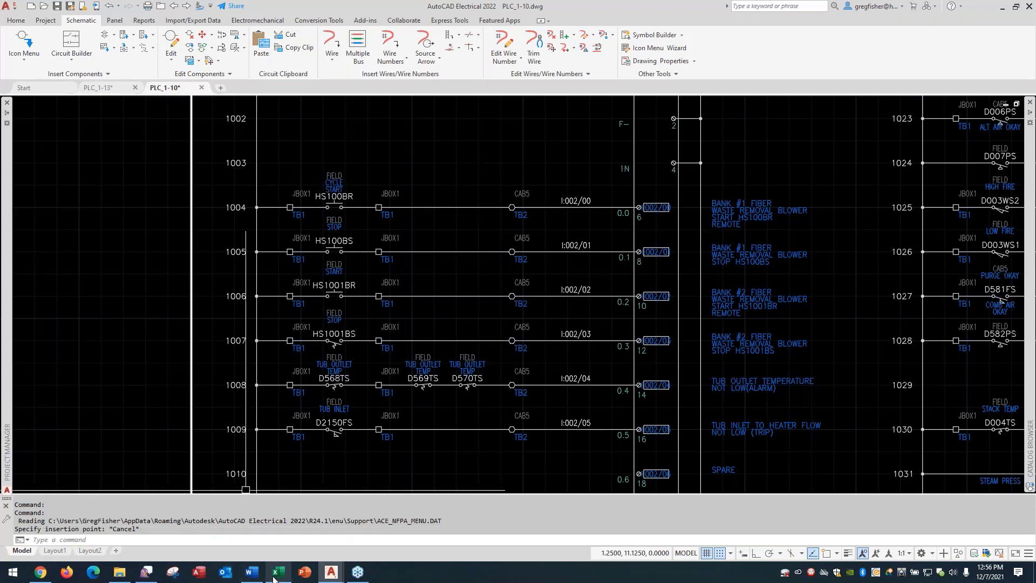
Switch to TESTPLC.xls in Excel and check the D2BLK block names for the first two I/O rows, returning to AutoCAD Electrical after the check
mouse_move(276, 574)
click(294, 549)
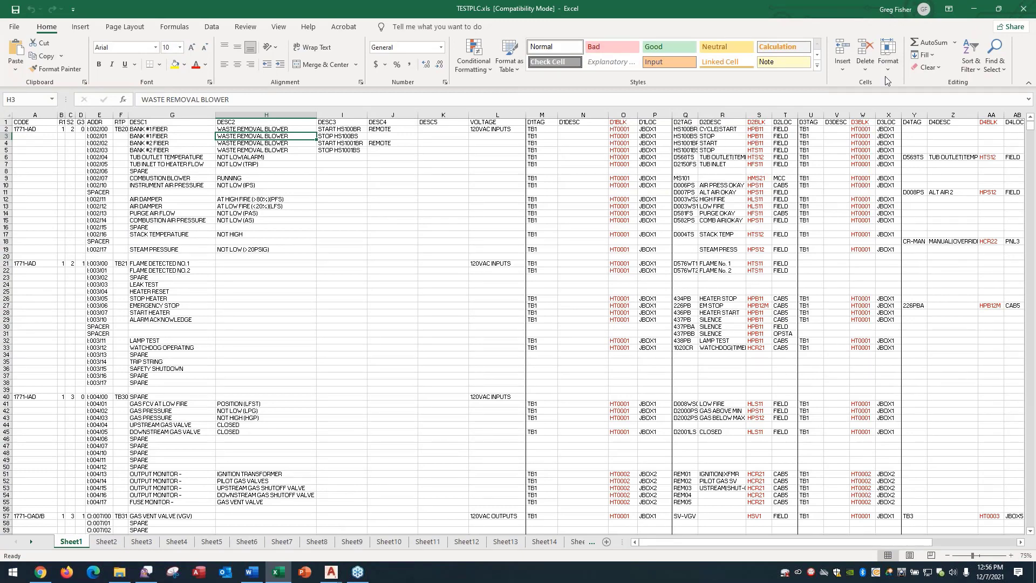
click(977, 13)
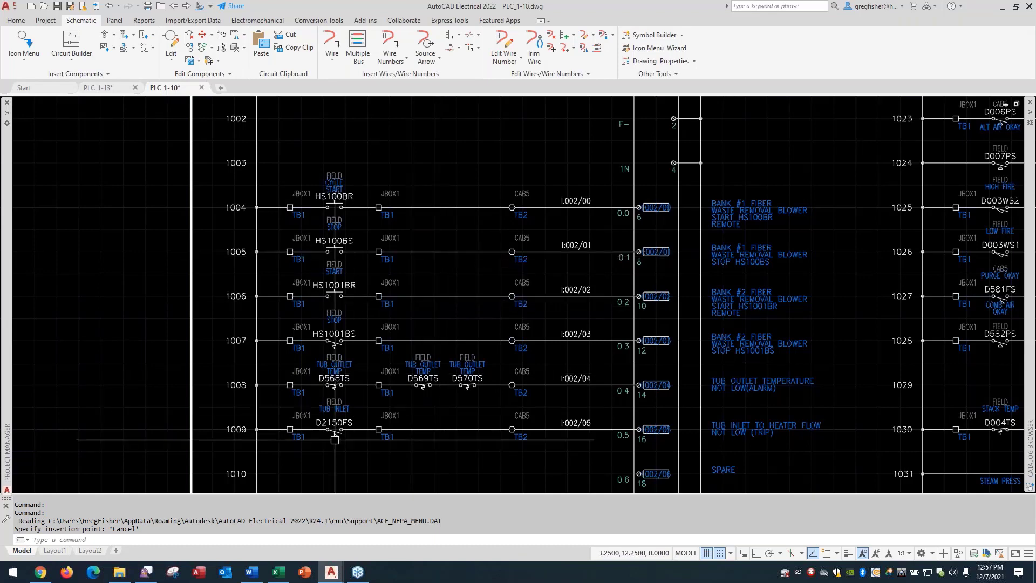
mouse_move(281, 572)
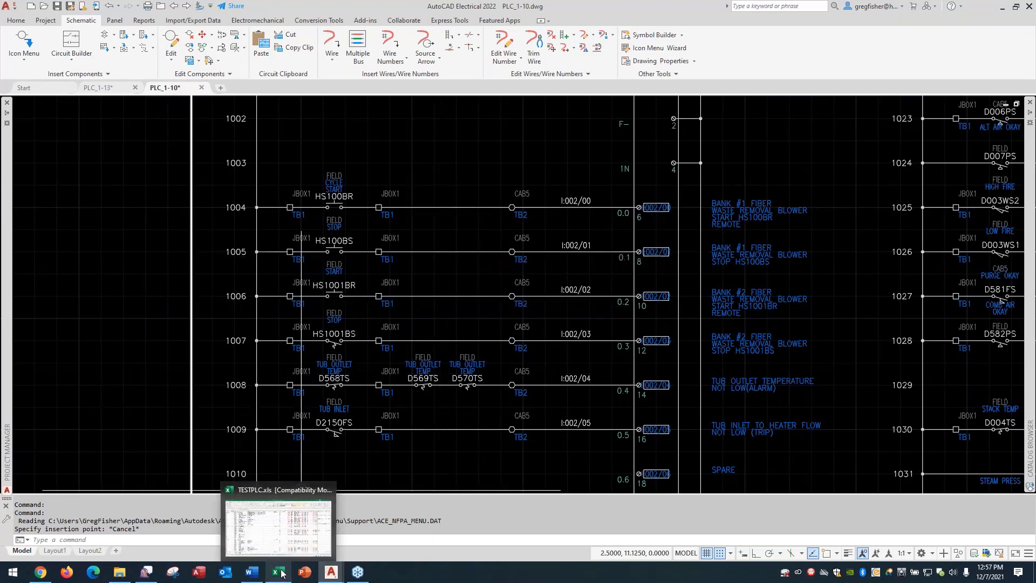
click(296, 534)
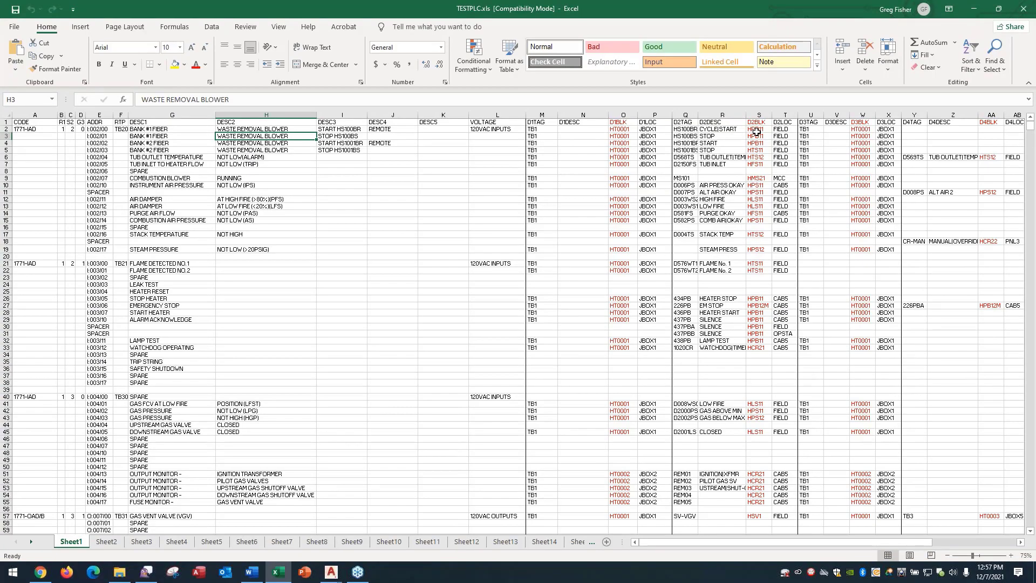
click(758, 131)
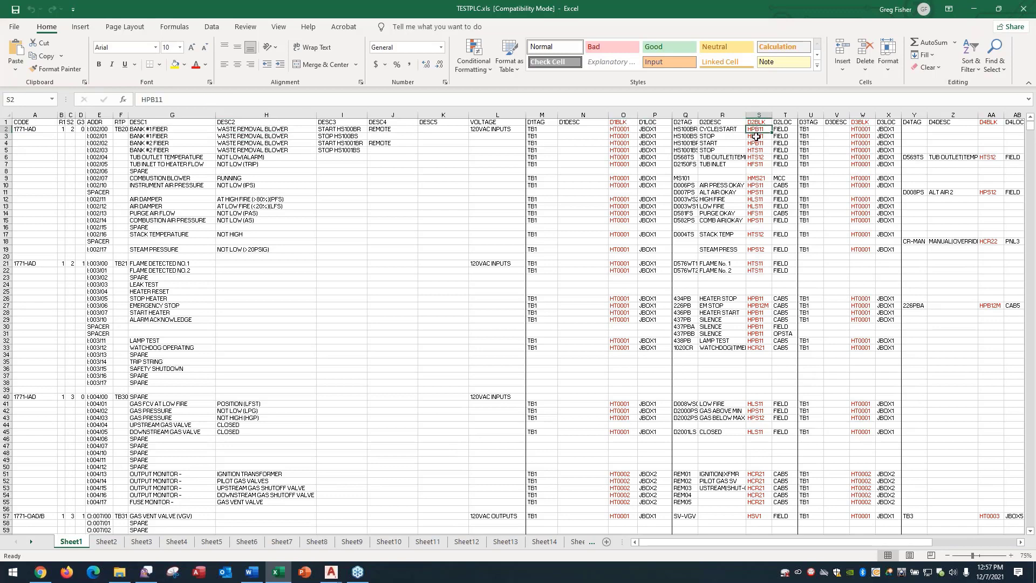
click(757, 138)
click(762, 129)
click(975, 12)
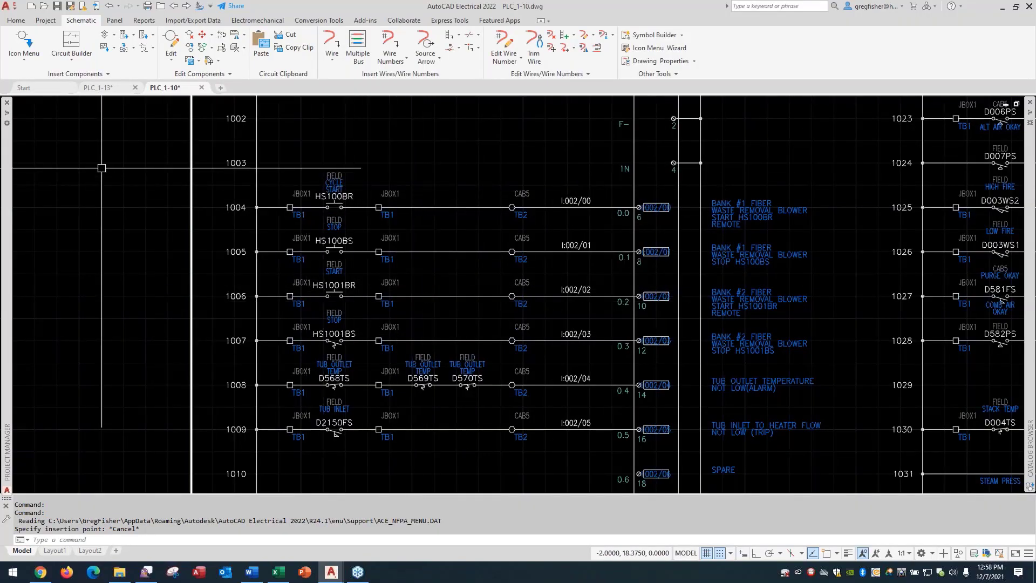
Review the Project-Wide Update or Retag options, including Component Retag, without running any update
click(45, 20)
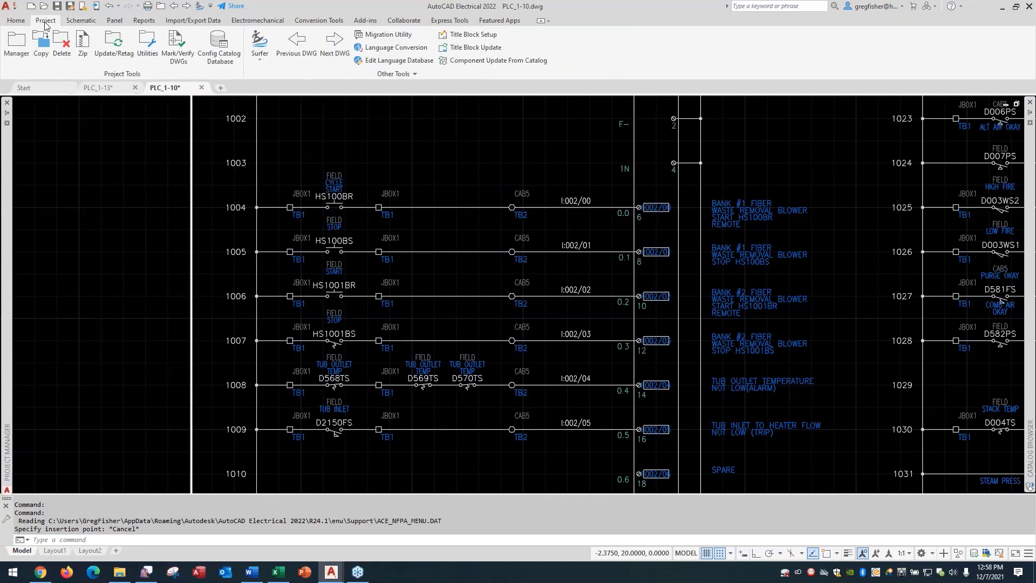
click(112, 47)
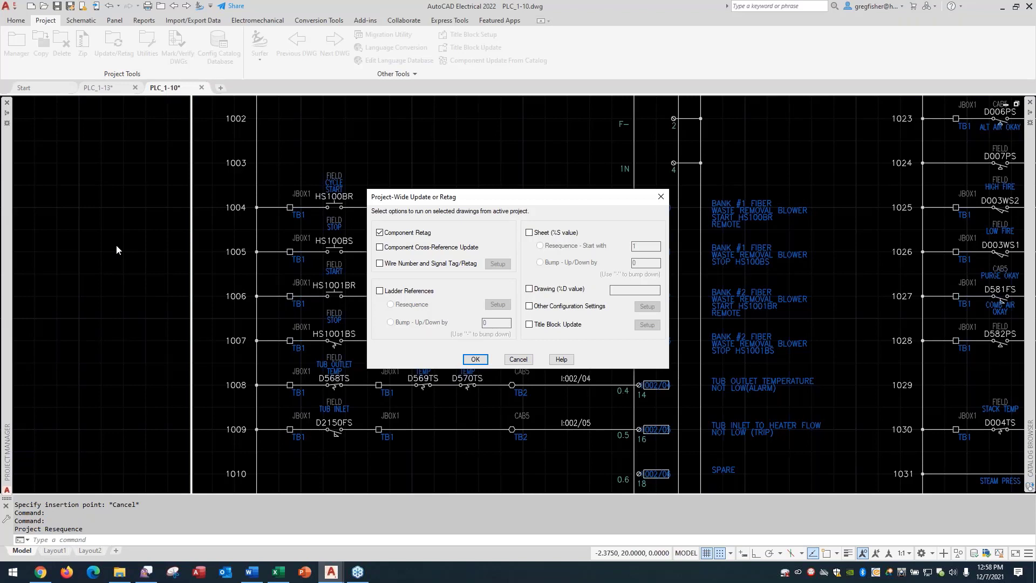
click(508, 359)
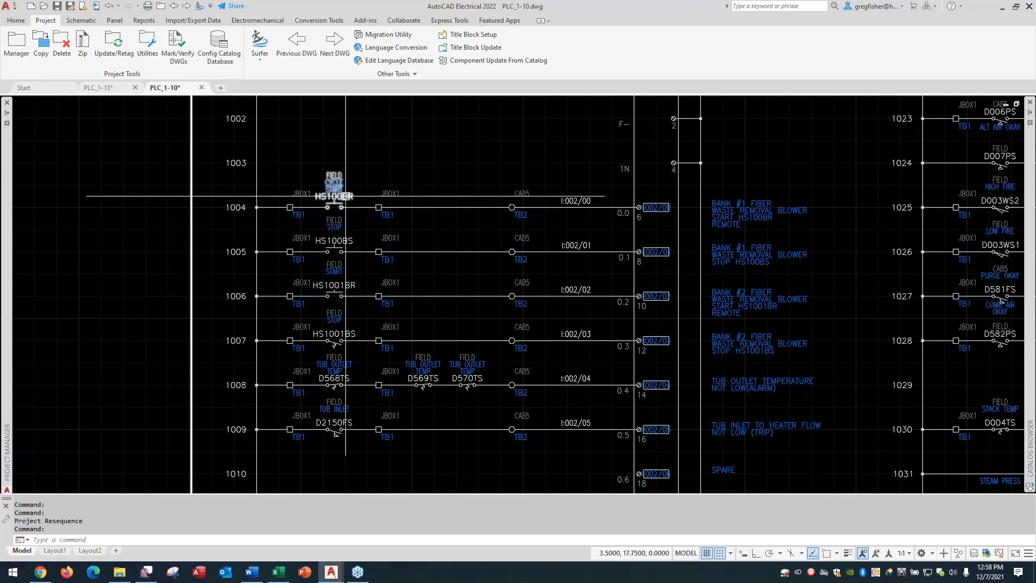
Review the component tag format in the PLC_1-10 drawing properties without saving changes
click(81, 24)
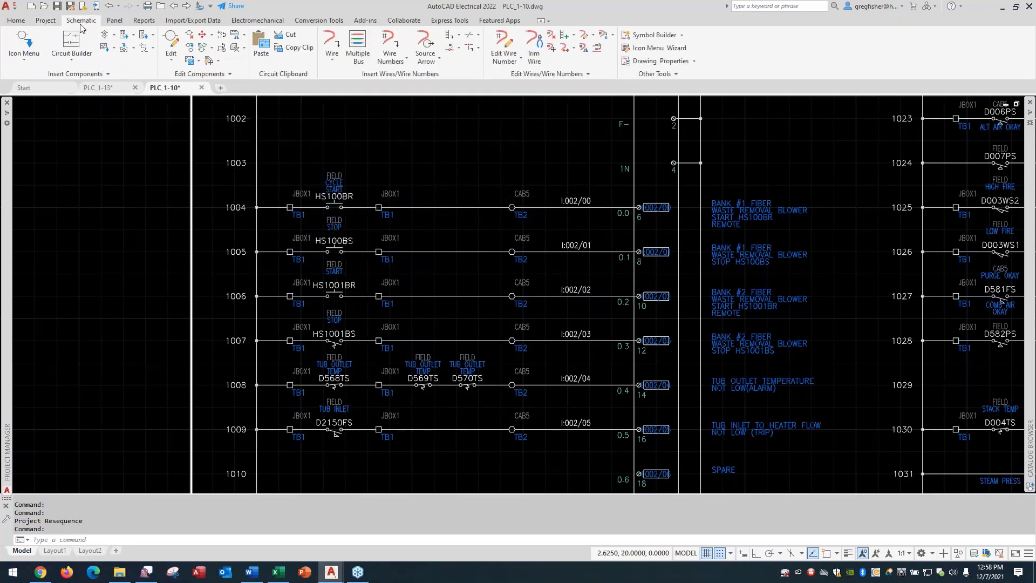
click(650, 62)
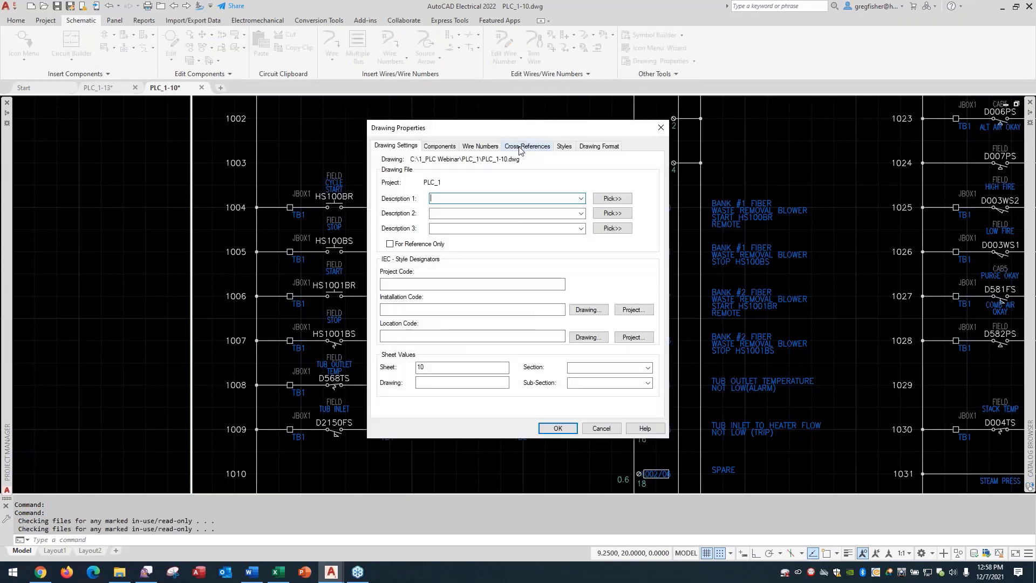
click(453, 151)
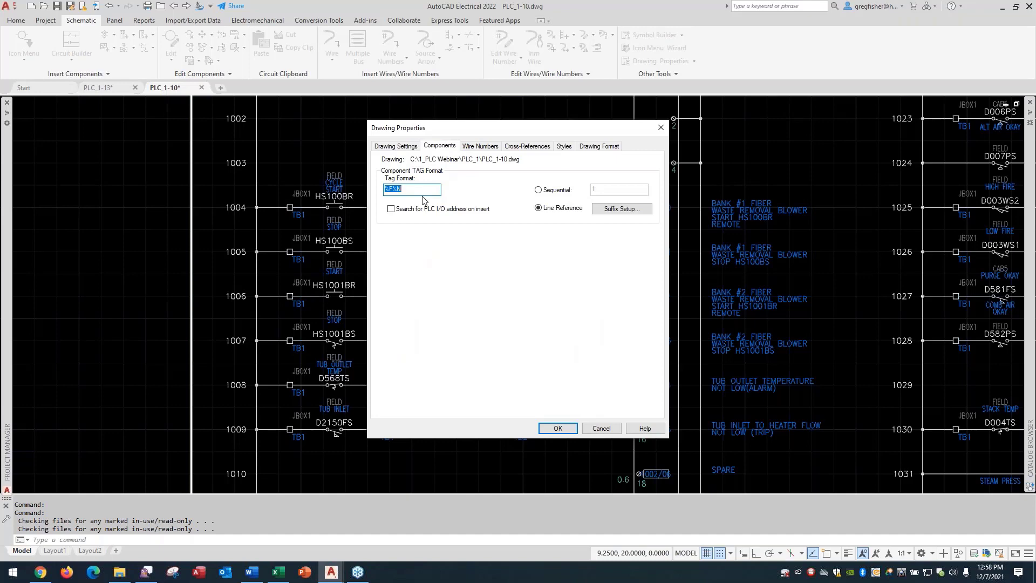
click(601, 429)
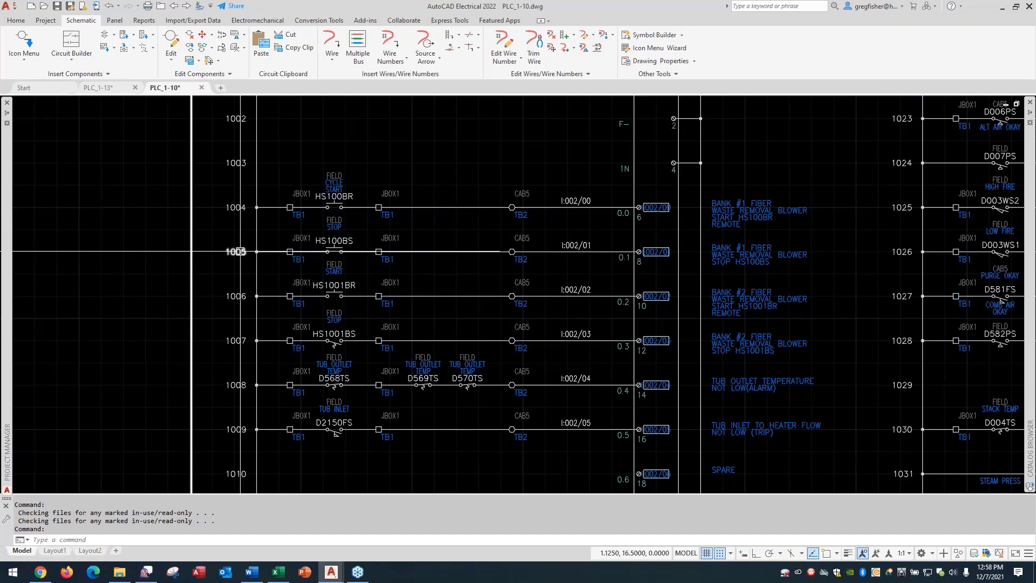
Switch to TESTPLC.xls in Excel and check the G3 column's header and its value for the first 1771-IAD module
mouse_move(236, 252)
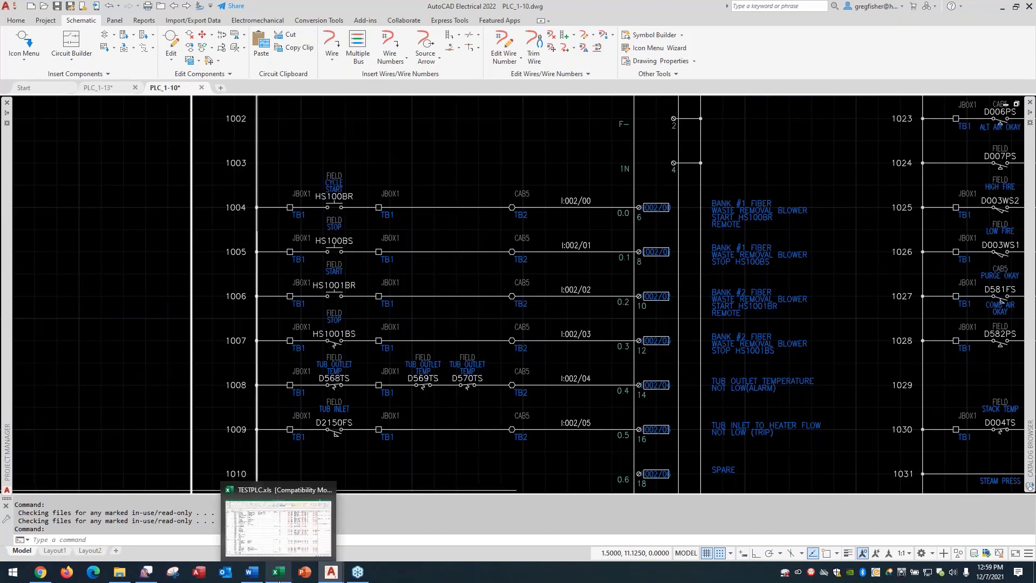
click(287, 548)
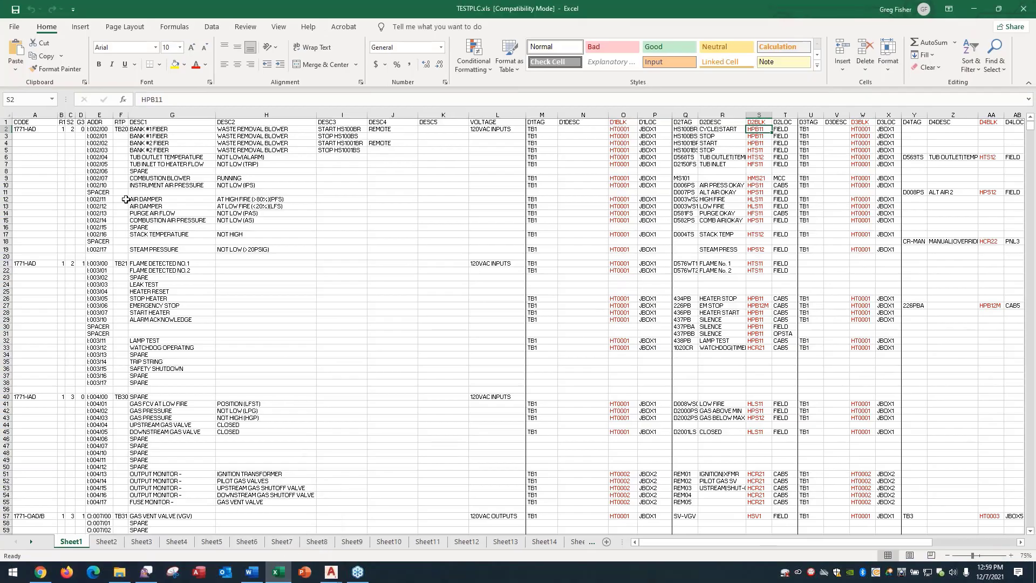
click(81, 130)
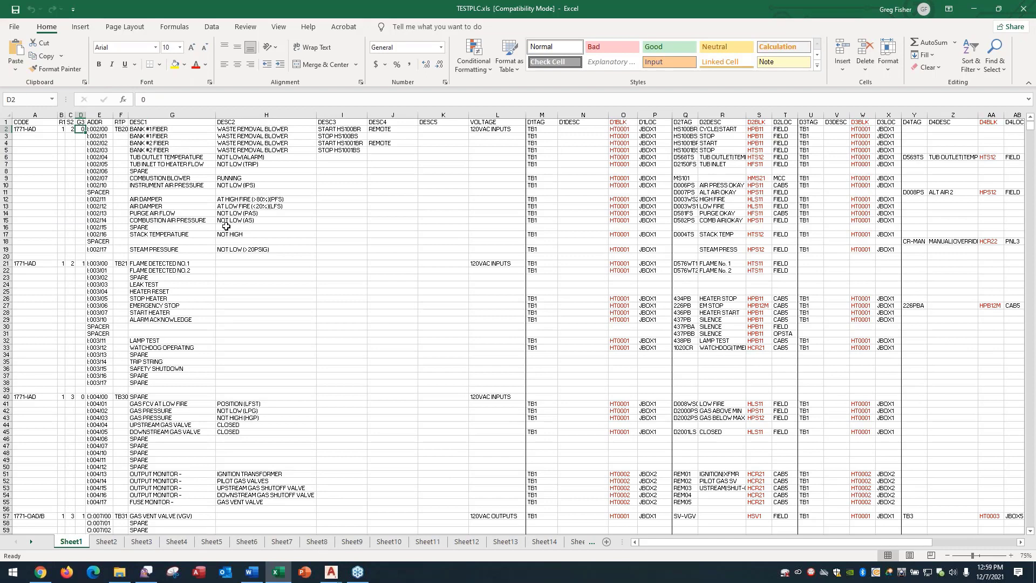
click(80, 122)
Switch to PLC_1-10.dwg and try inserting a vertical 6ES5 436-4UA12 PLC module outside the border, with 1.0000 spacing, all I/O points, and blank rack and slot
mouse_move(335, 569)
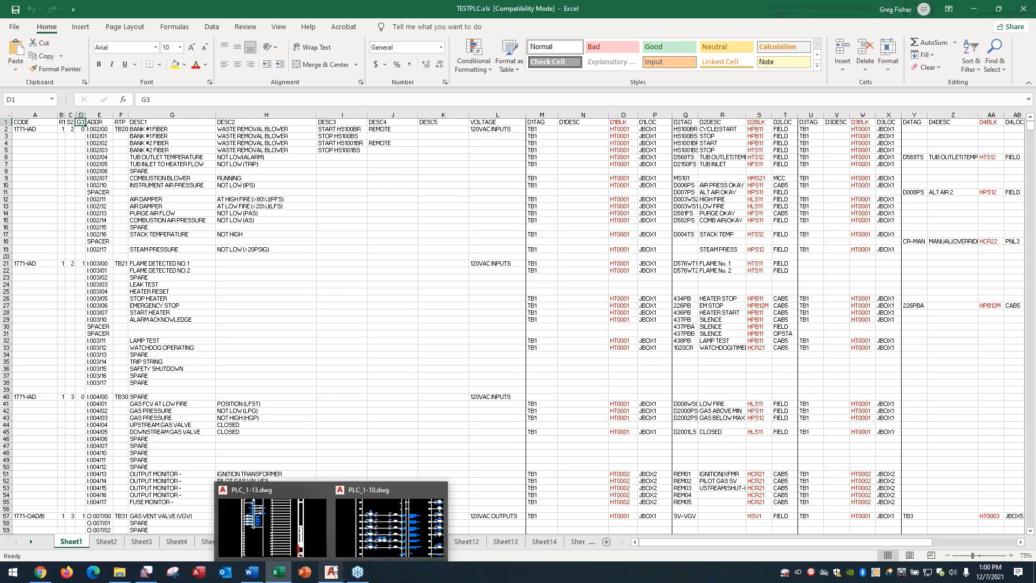
click(351, 533)
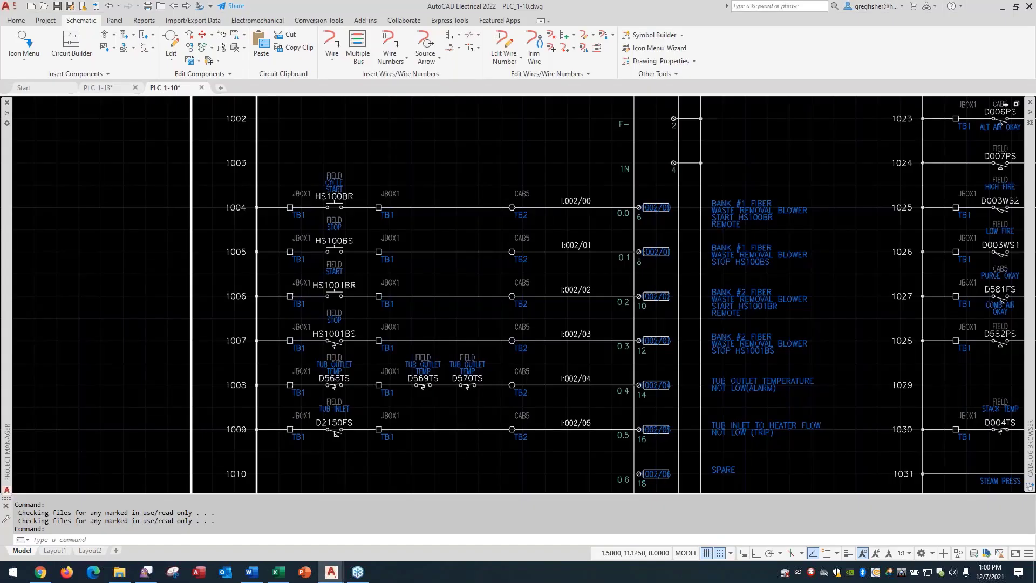
middle_drag(478, 144, 467, 262)
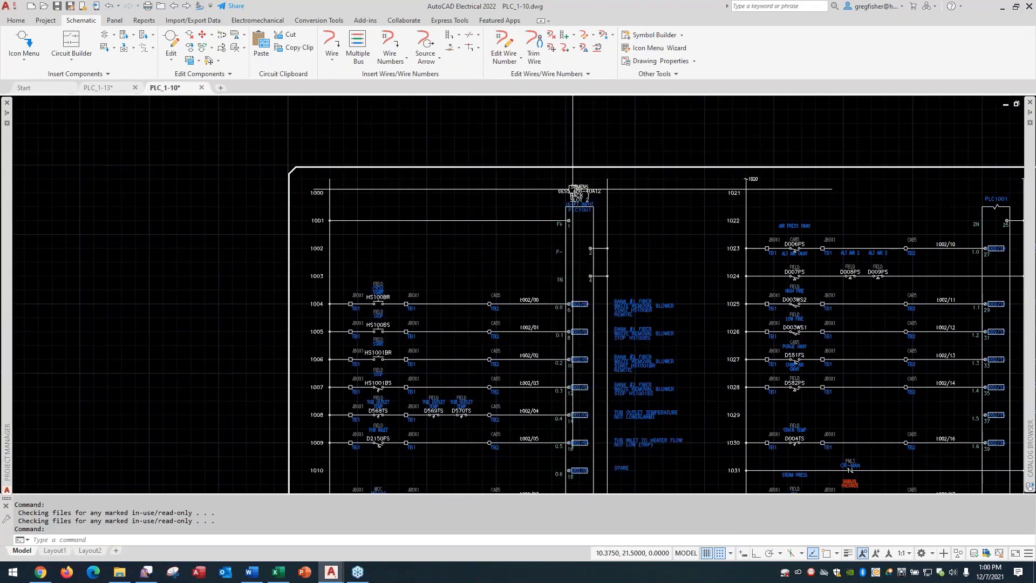
click(124, 39)
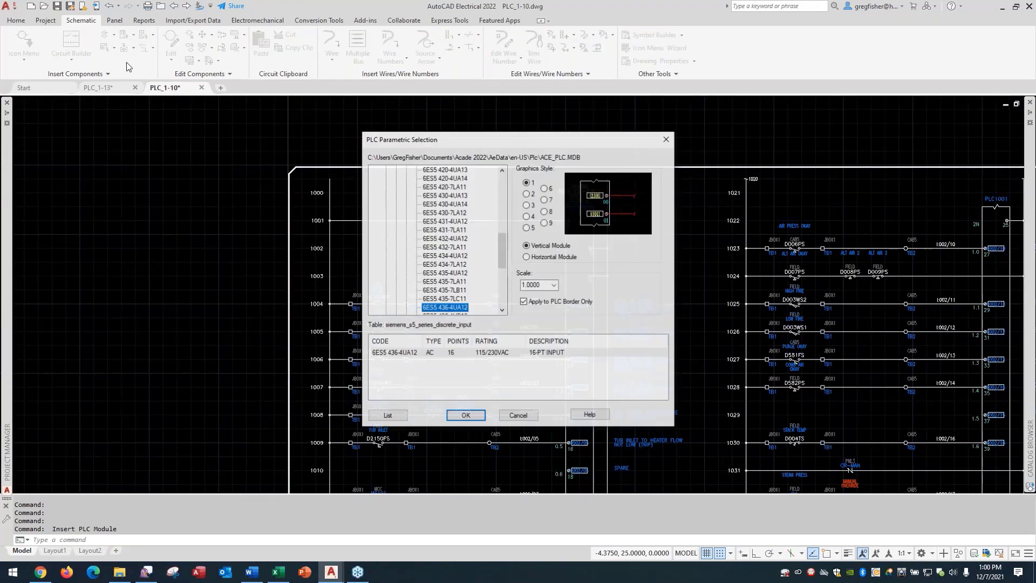
click(461, 419)
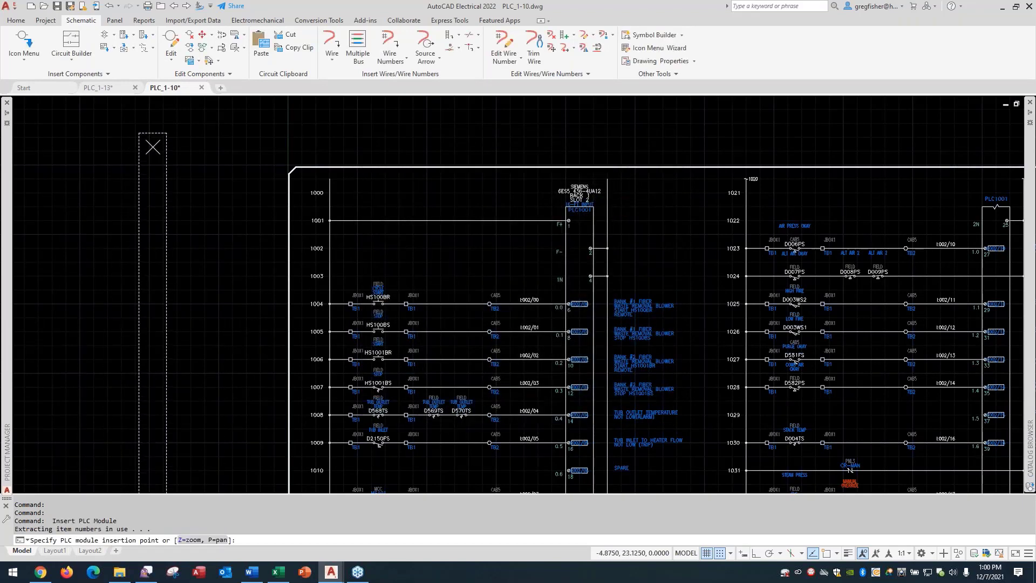
click(152, 147)
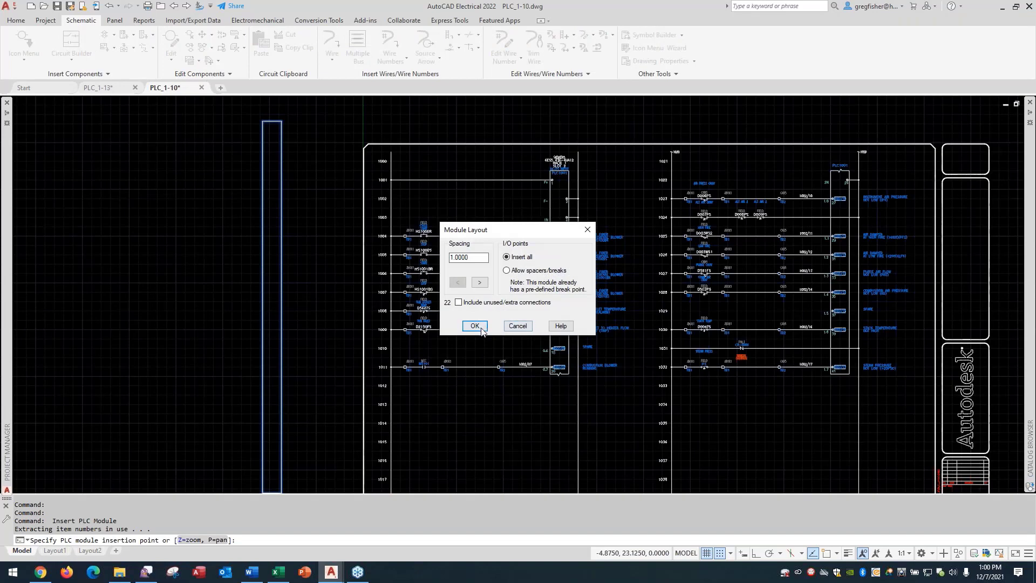
click(482, 328)
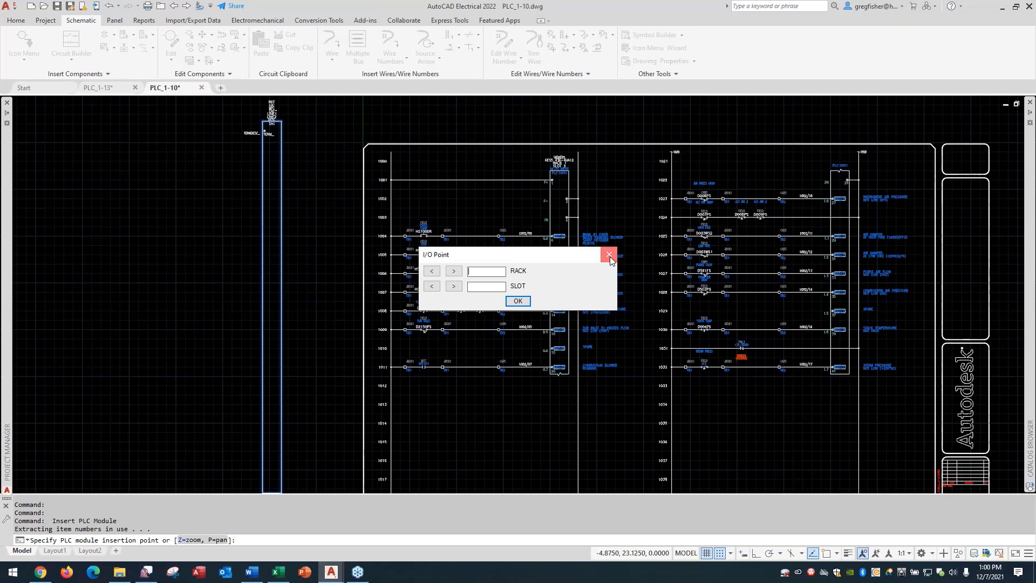
click(518, 302)
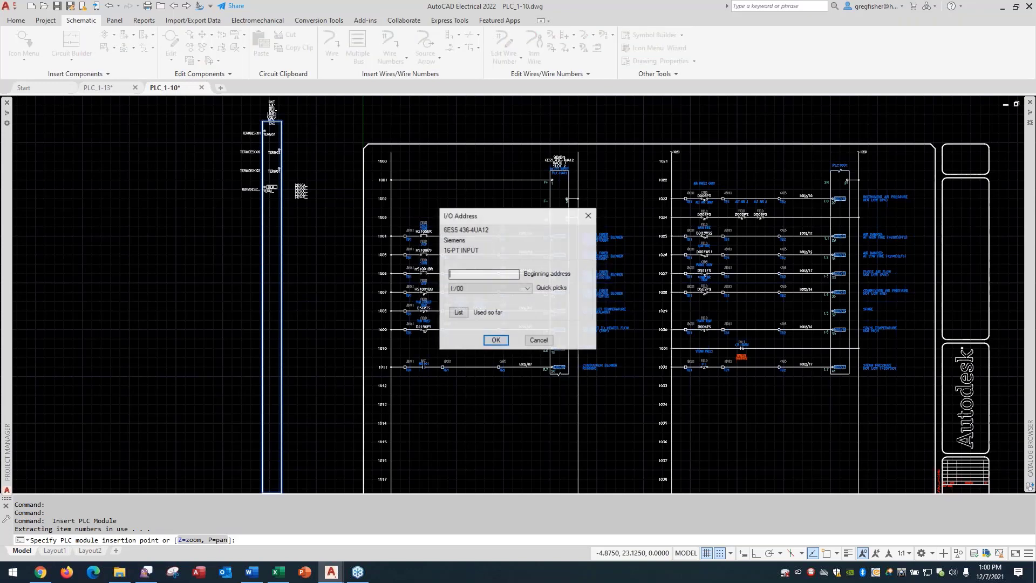
click(534, 340)
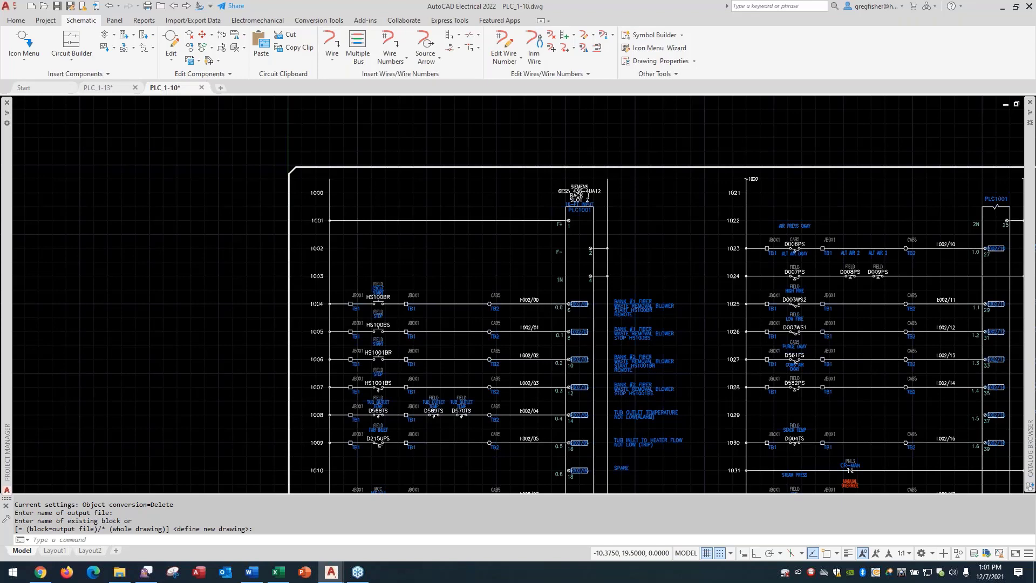
Switch to TESTPLC.xls in Excel and review the D1BLK block name entries across the input and output modules on Sheet1
middle_click(669, 258)
middle_click(670, 258)
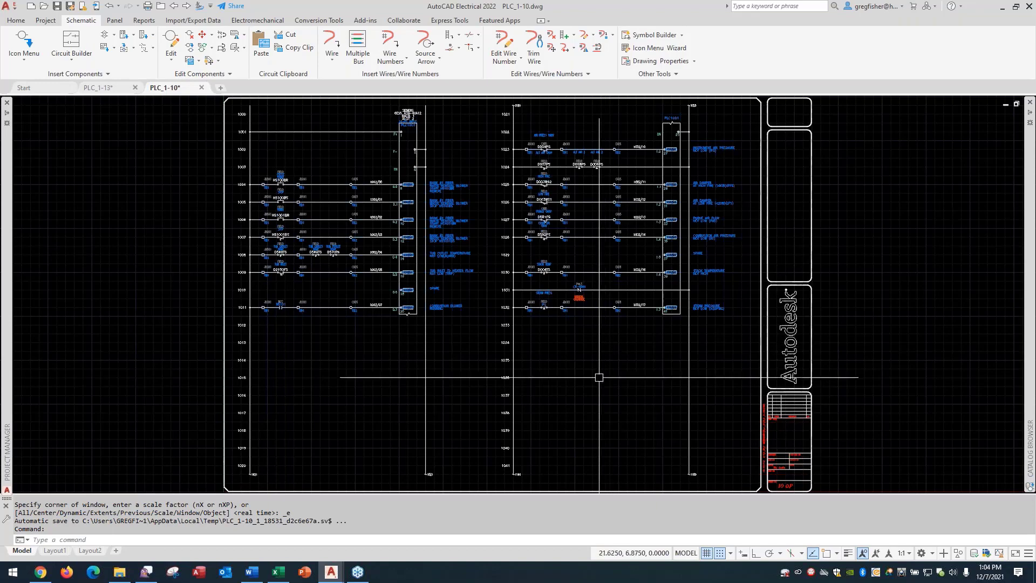
mouse_move(283, 572)
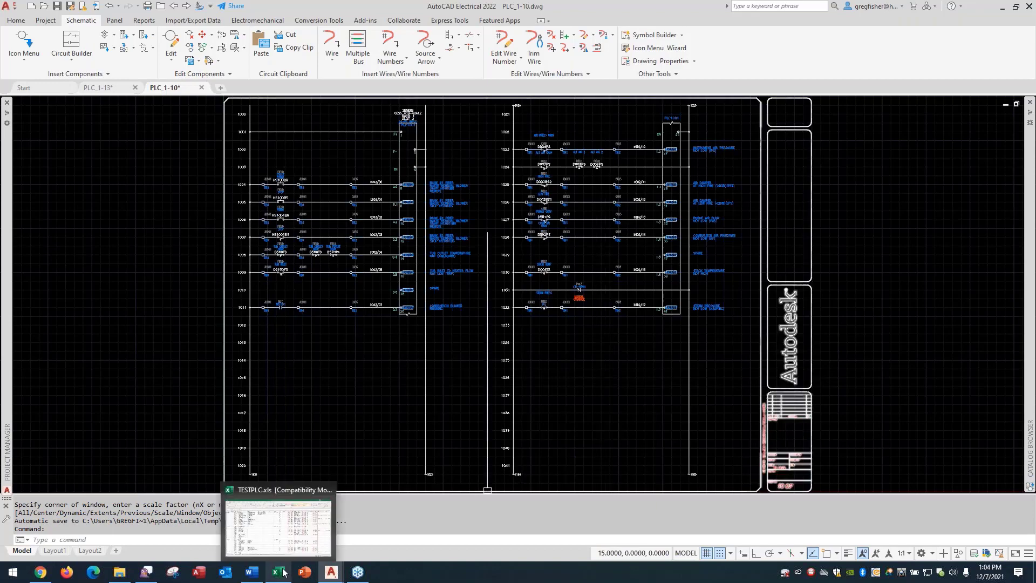
click(298, 538)
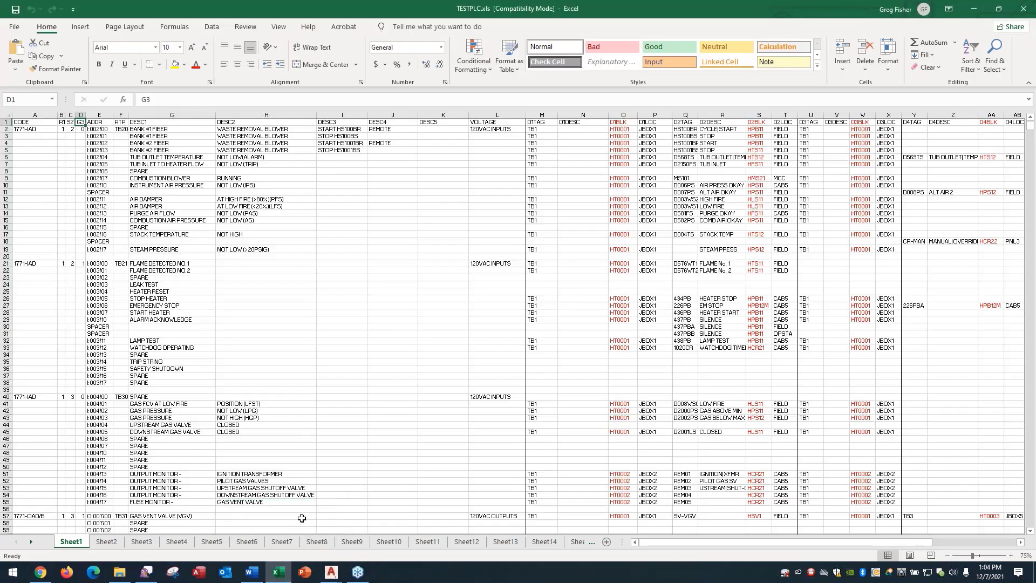
click(614, 142)
click(615, 151)
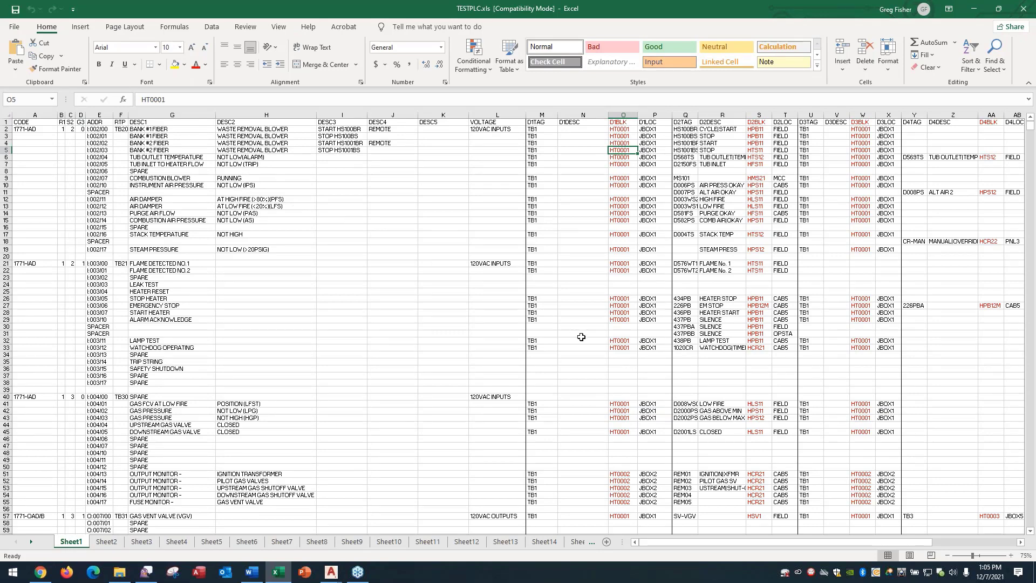
scroll(581, 337, down, 9)
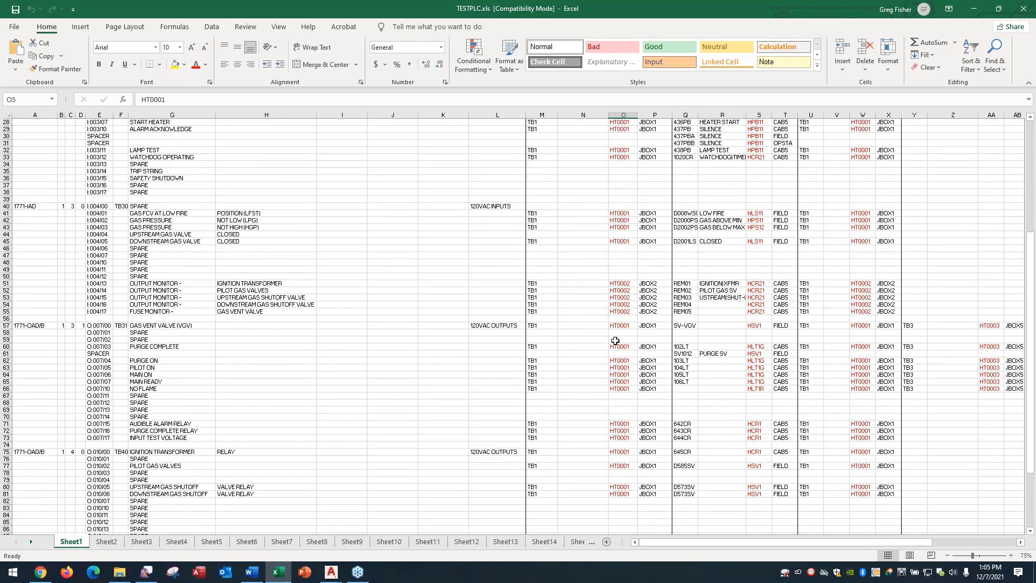
click(617, 340)
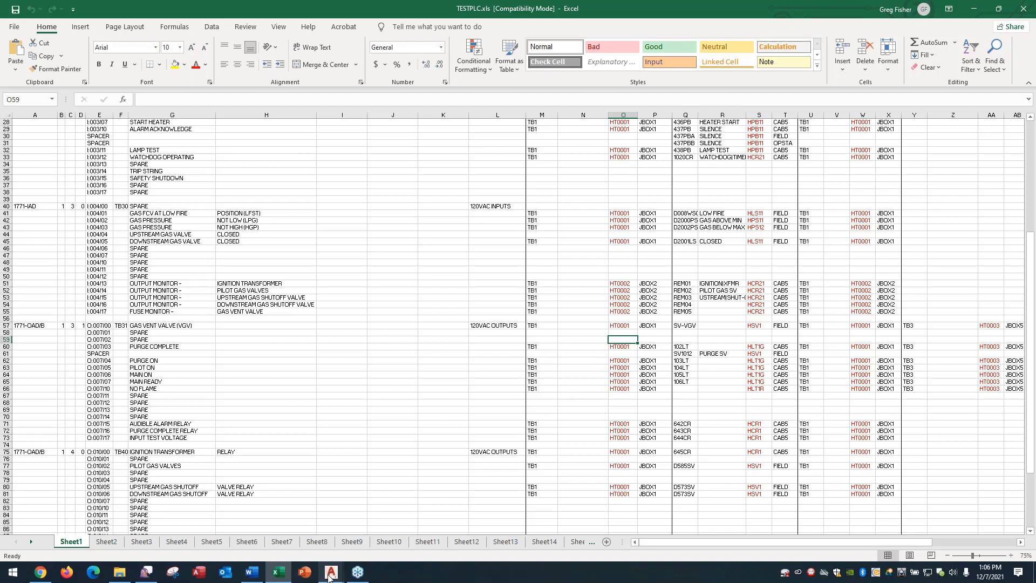
Switch to PLC_1-10.dwg and preview graphics styles 1 through 5 for a parametric PLC module, without inserting one
mouse_move(330, 576)
click(395, 507)
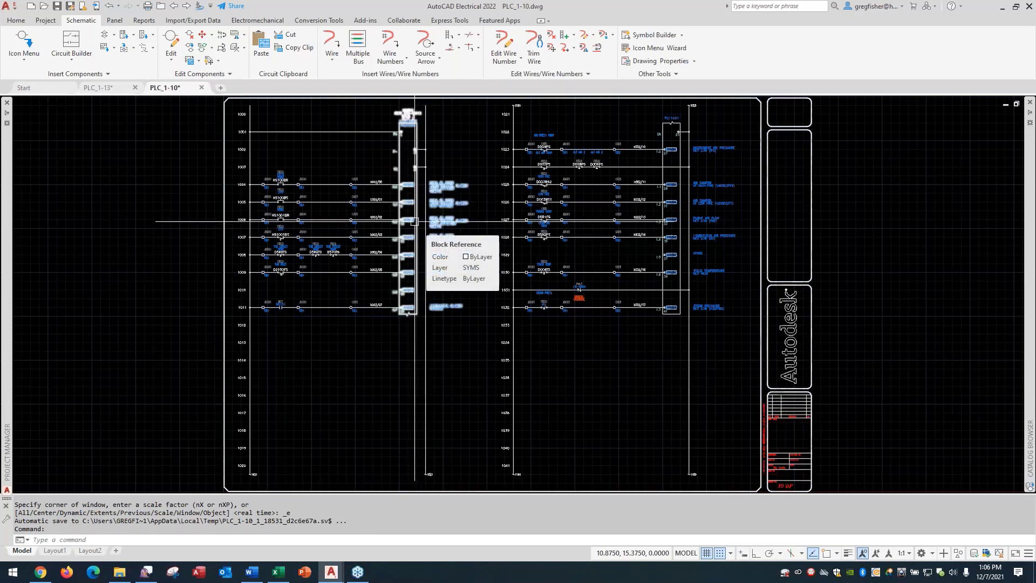
click(133, 36)
click(162, 47)
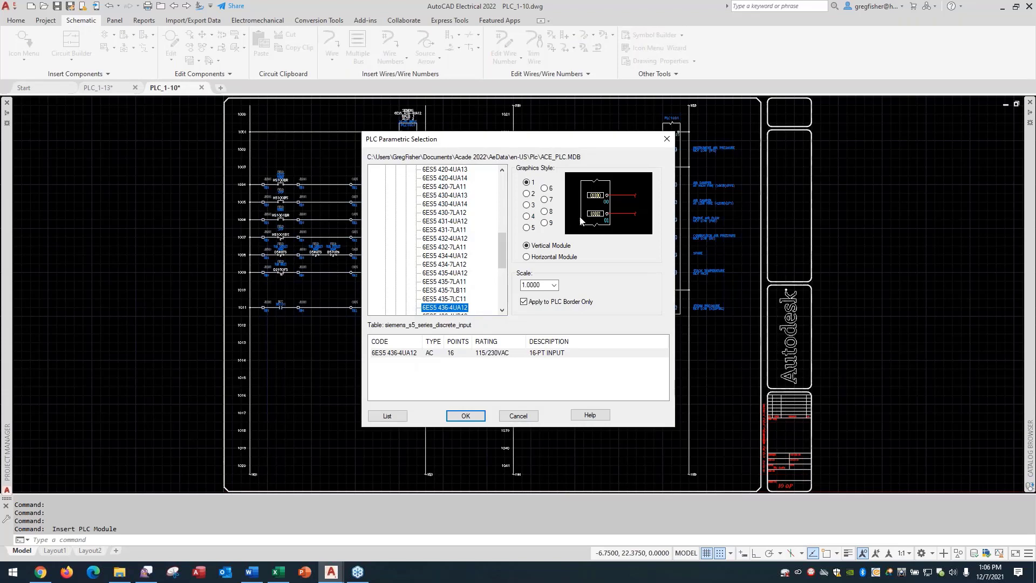
click(526, 193)
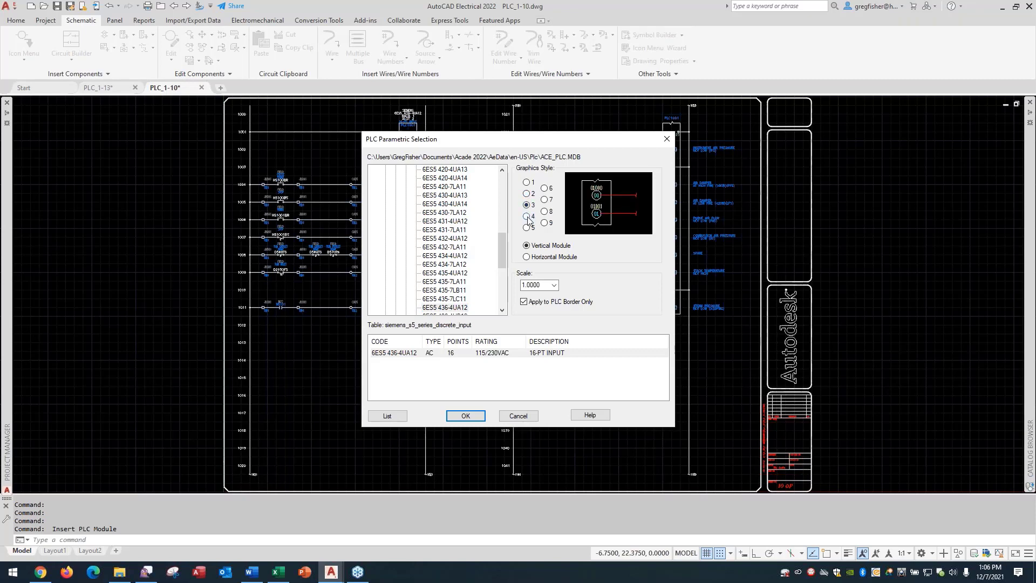
click(527, 216)
click(529, 228)
click(527, 182)
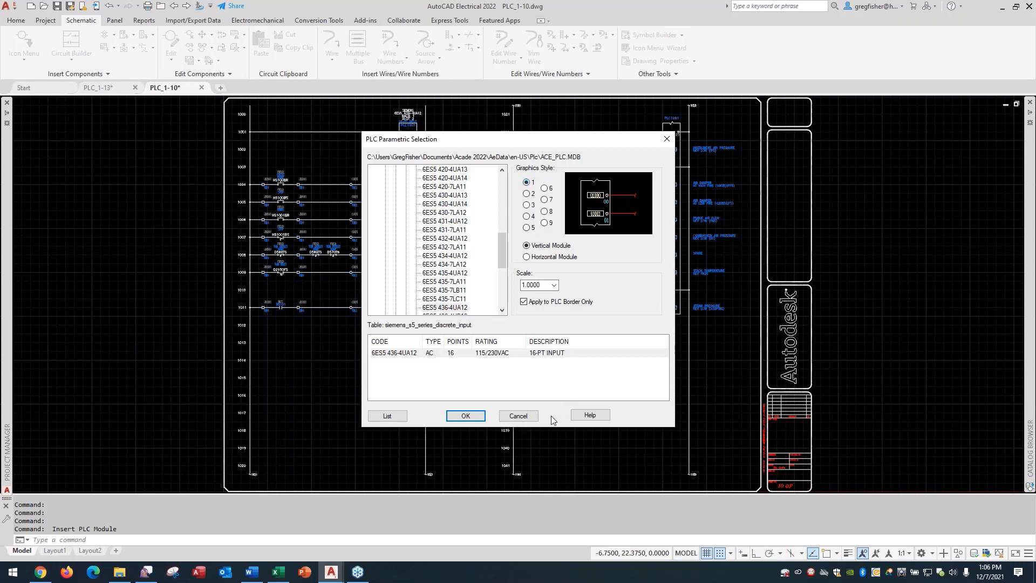
click(533, 414)
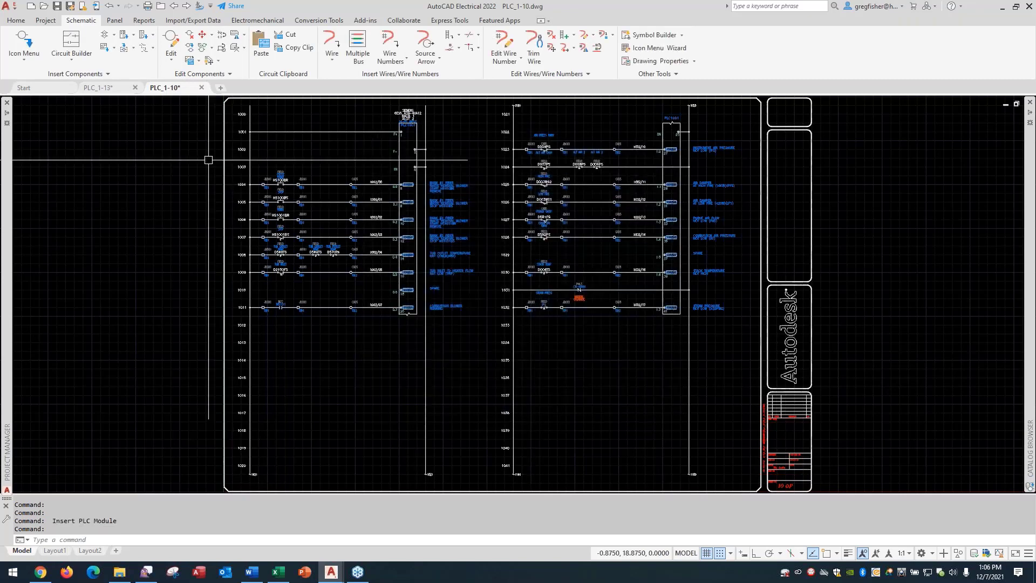
Insert the full-unit AB 1761 MicroLogix L16-AWA with 1/2" rung spacing left of the drawing border, without mapping the symbol to the catalog number
click(134, 35)
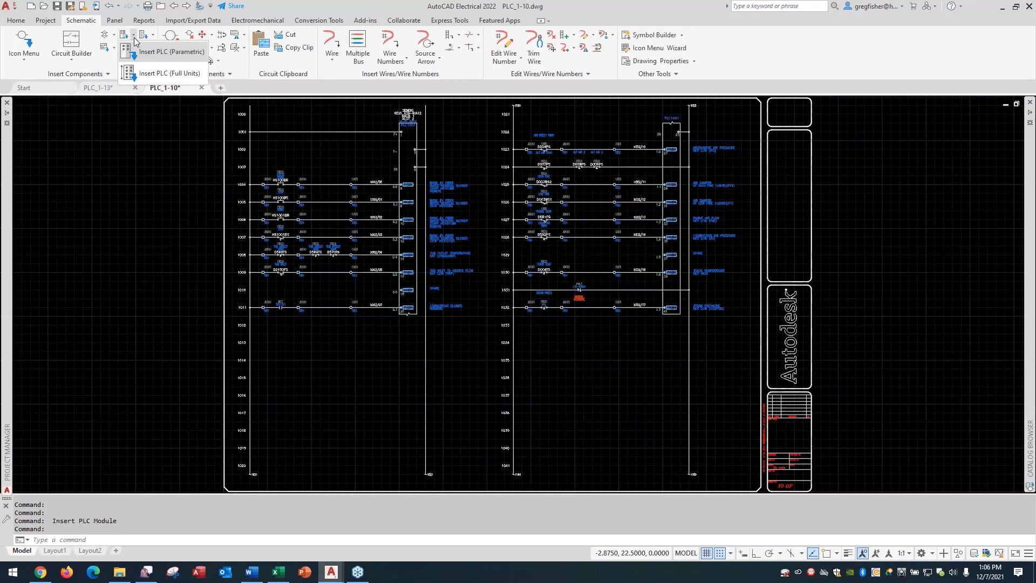
click(155, 79)
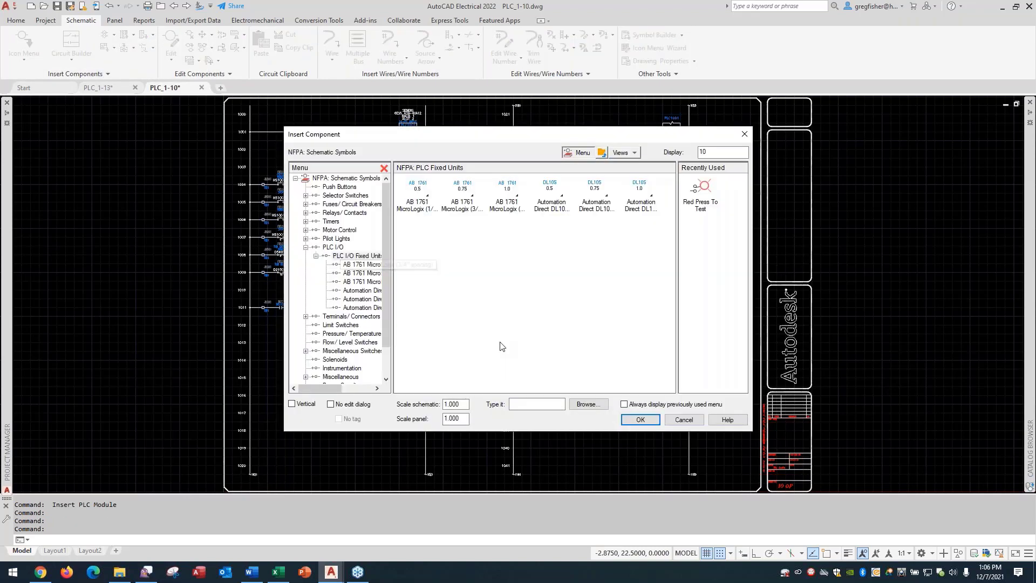
click(427, 200)
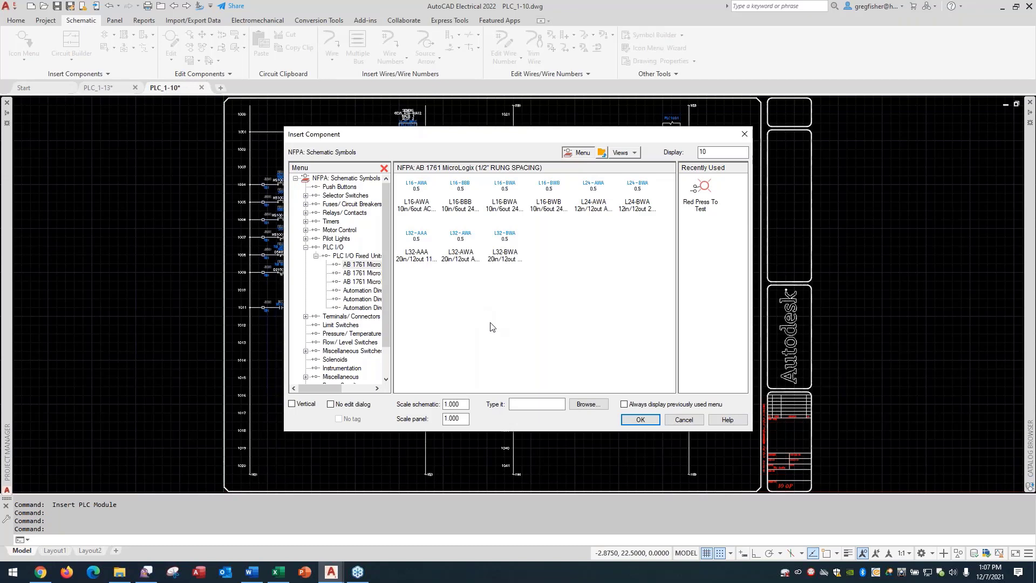
double_click(428, 201)
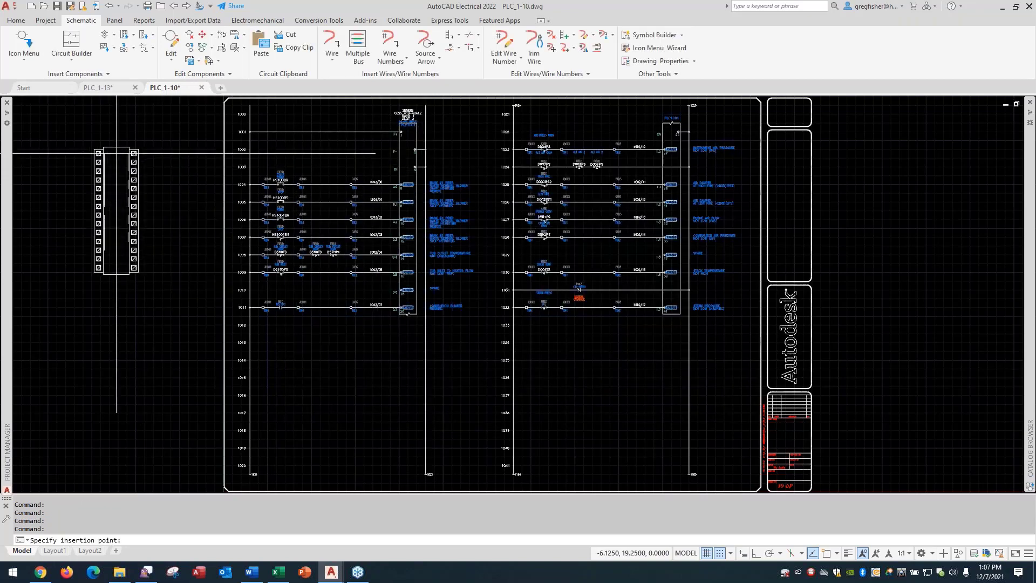
click(115, 153)
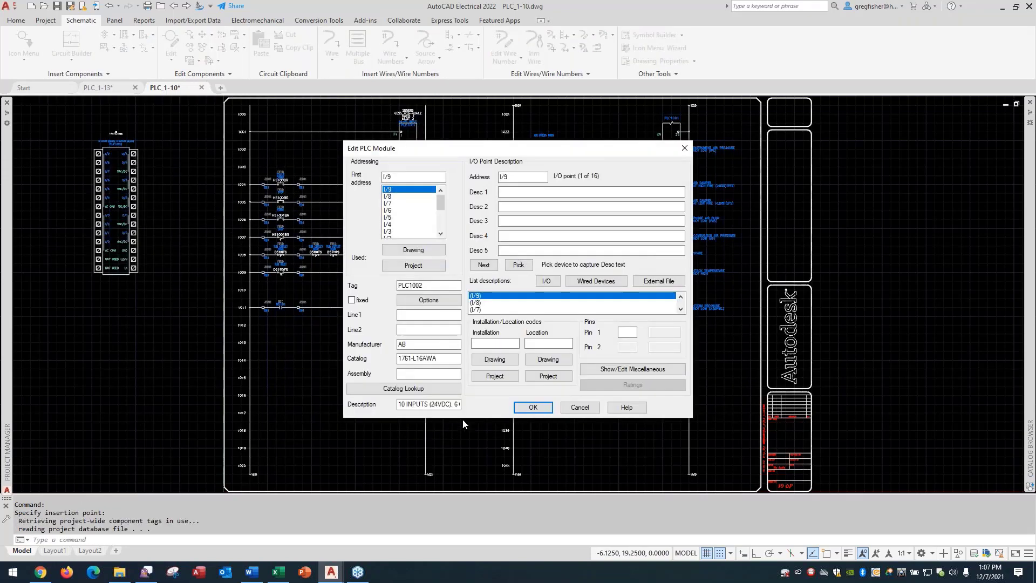
click(522, 410)
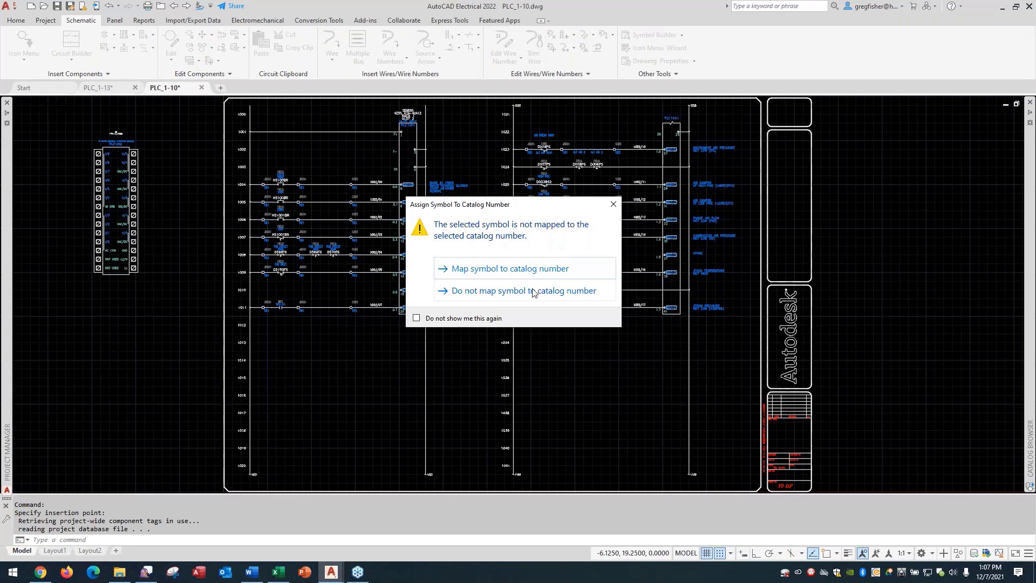
click(531, 291)
scroll(68, 162, up, 4)
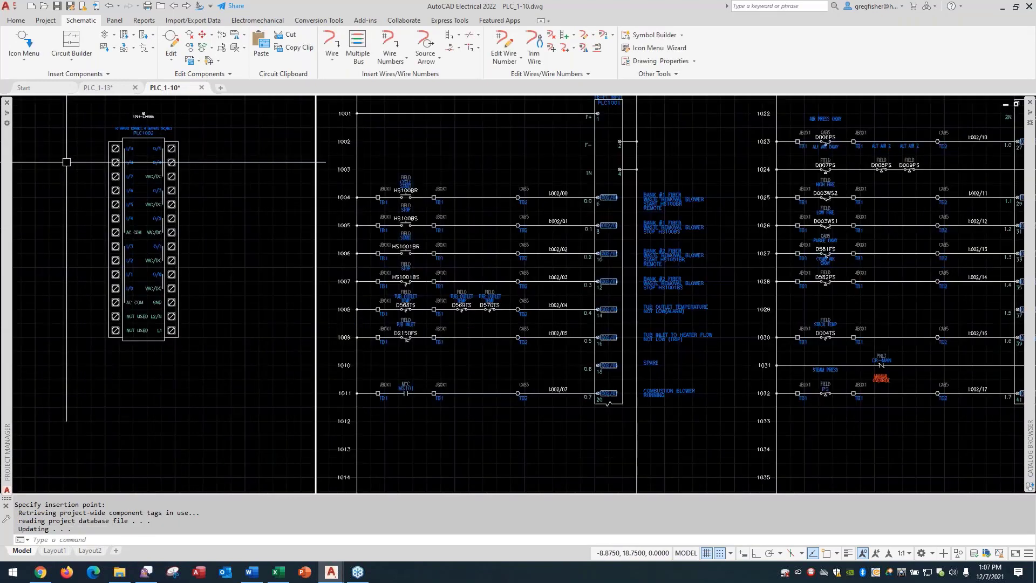
scroll(66, 162, down, 2)
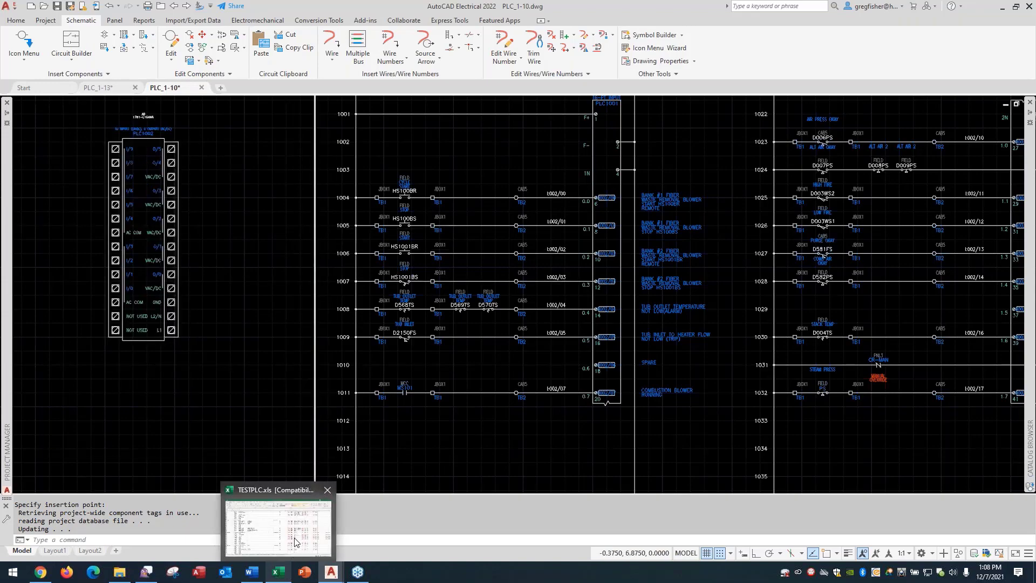
Switch to TESTPLC.xls in Excel and check the RTP entry for the first 1771-IAD module on Sheet1
click(288, 576)
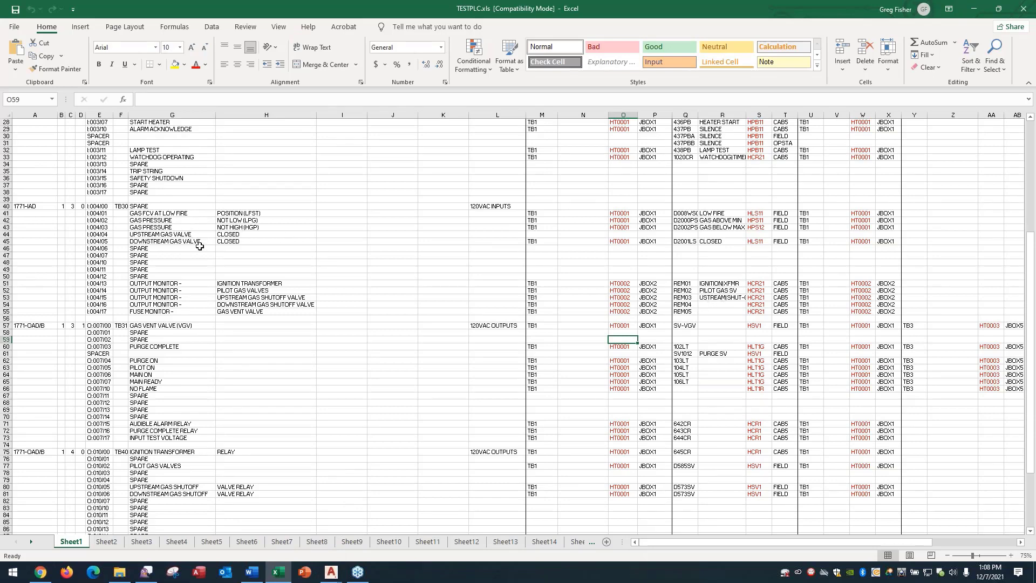
scroll(204, 246, up, 5)
scroll(204, 246, up, 4)
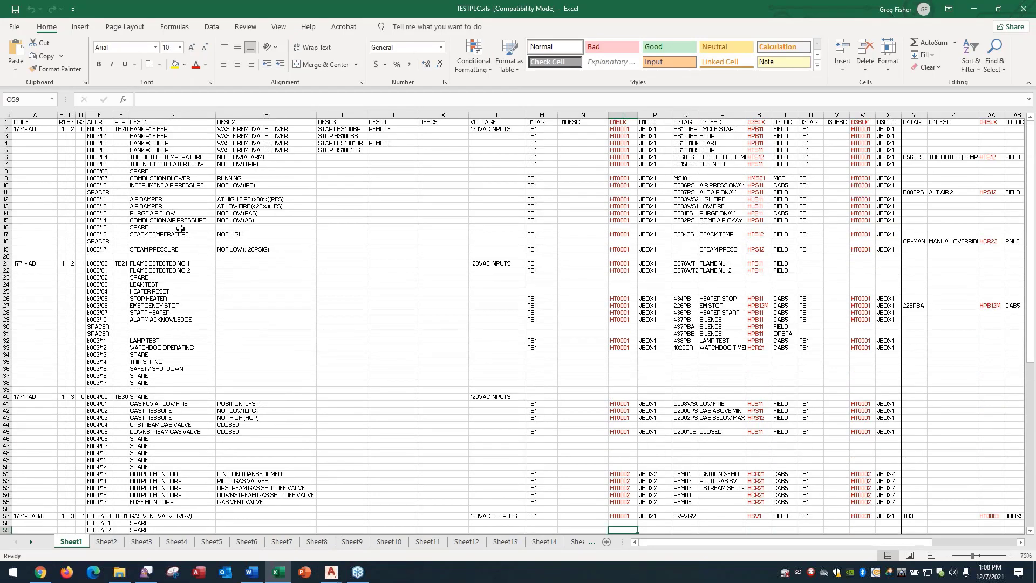
click(122, 129)
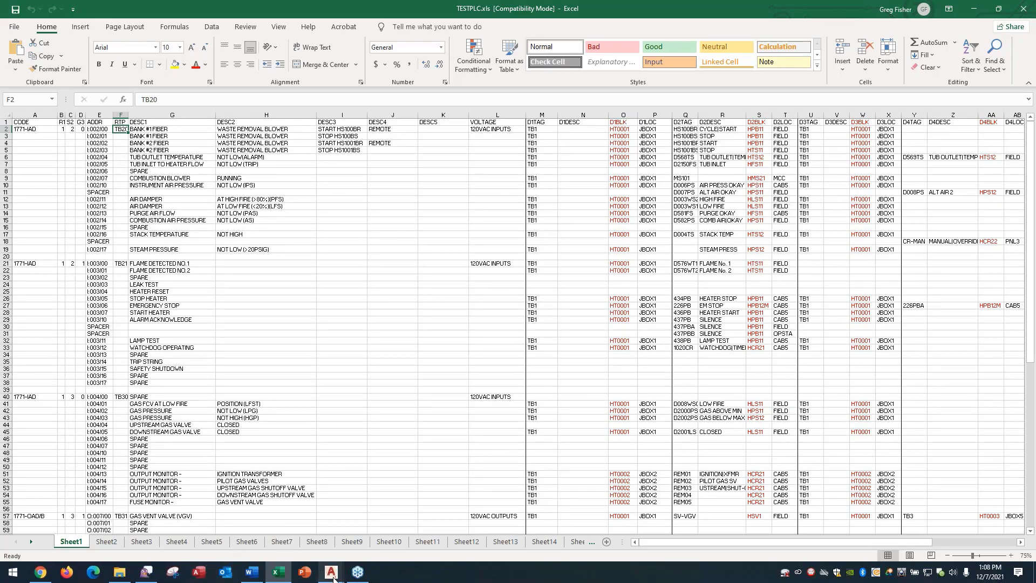
Switch to PLC_1-10.dwg and open TESTPLC_1.xls in the Spreadsheet to PLC I/O Utility
mouse_move(334, 578)
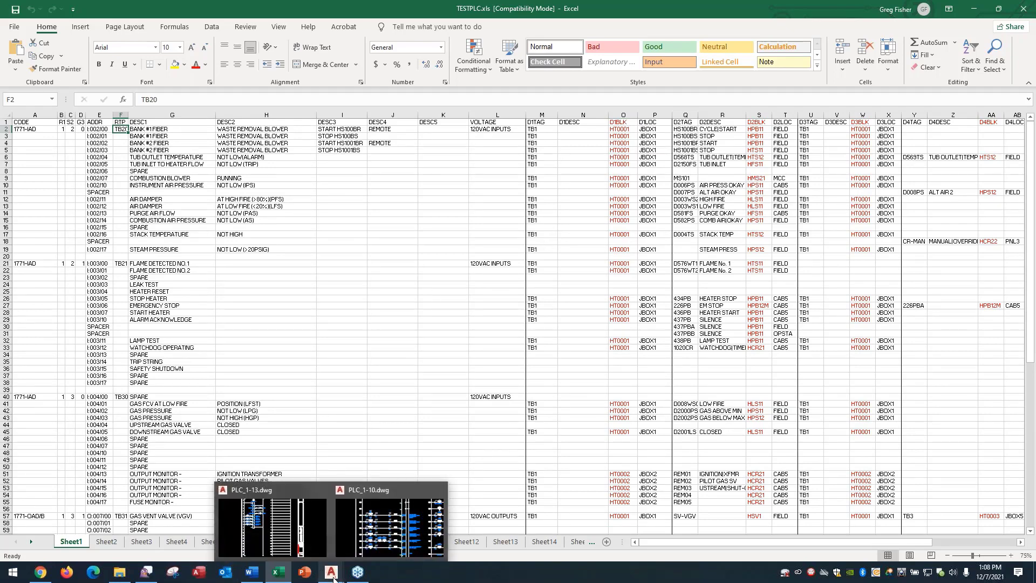
click(371, 533)
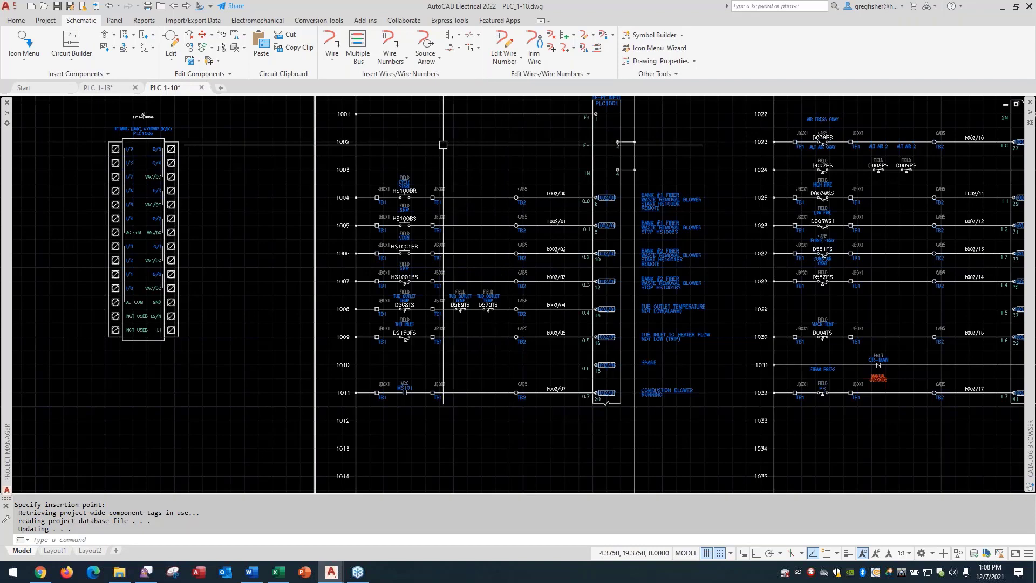
click(46, 22)
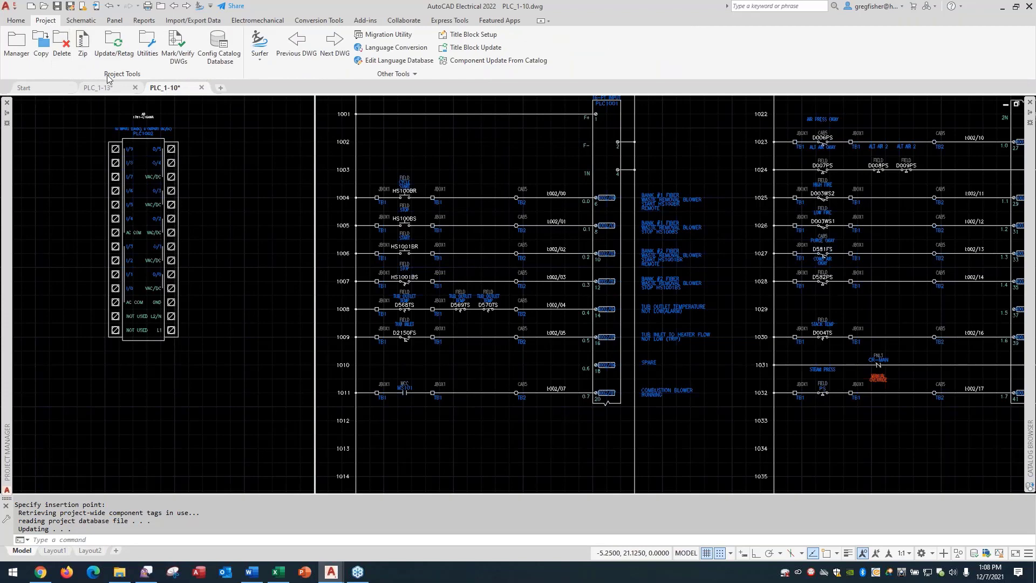
click(176, 22)
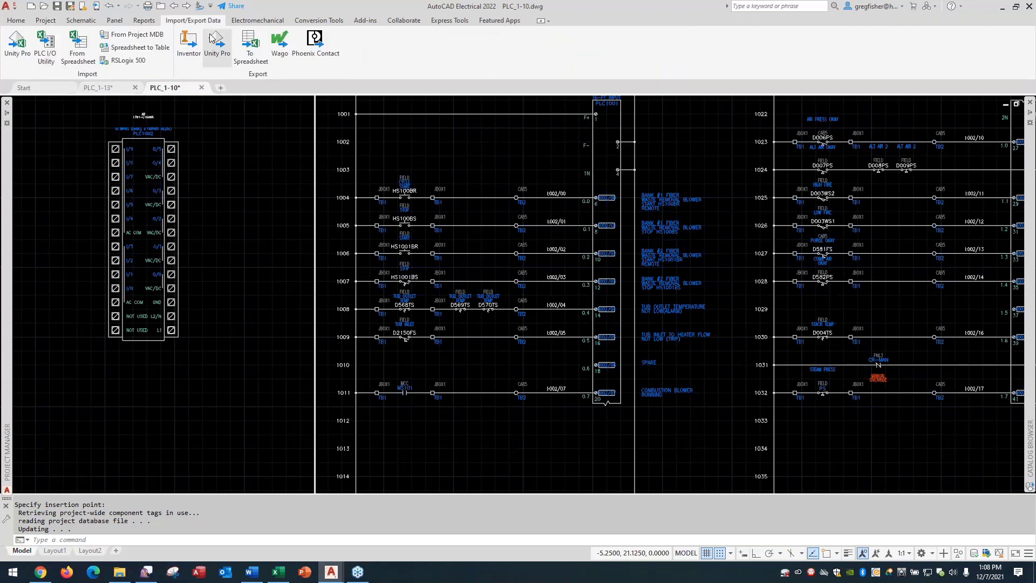
click(53, 50)
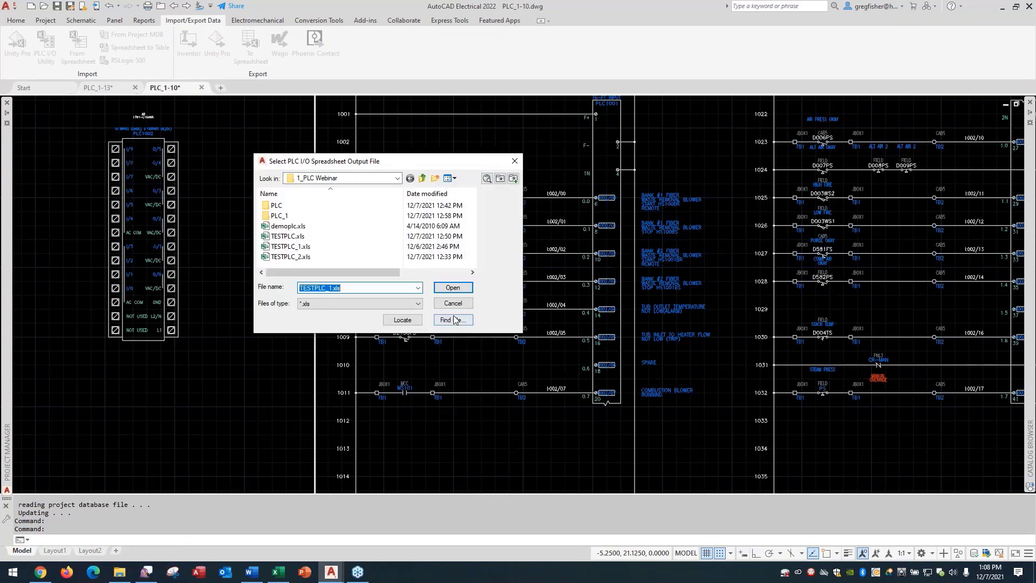
click(453, 288)
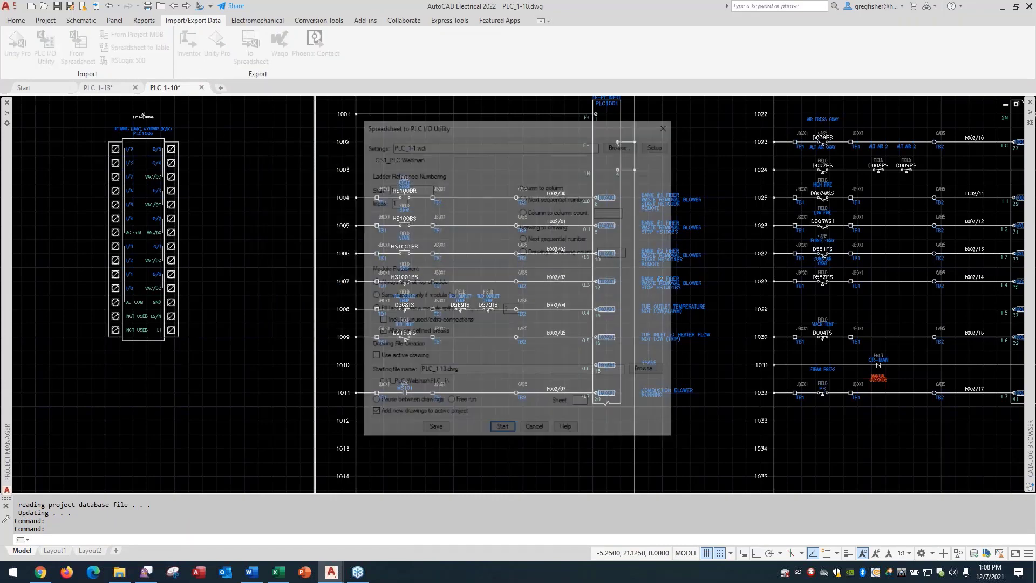
Open the help for the Spreadsheet to PLC I/O Utility and read its setup, ladder numbering, module placement and drawing file creation options
click(567, 431)
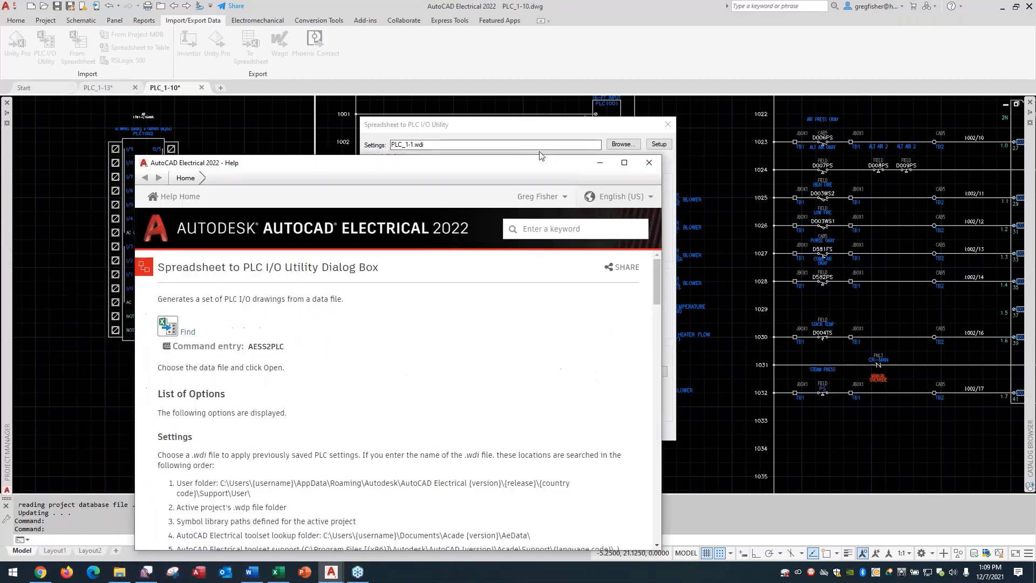
scroll(567, 314, down, 5)
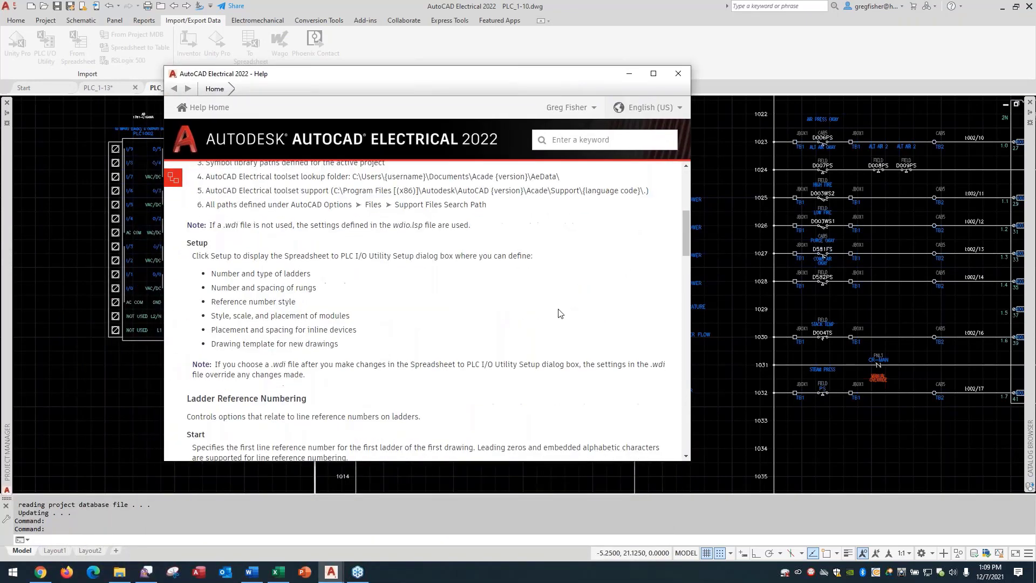
scroll(560, 313, down, 4)
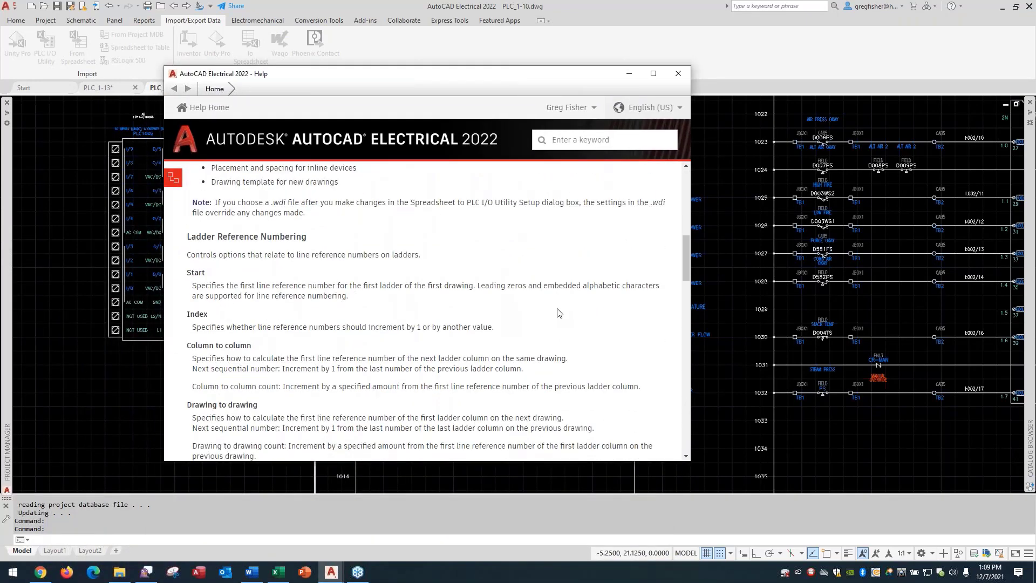
scroll(559, 314, down, 4)
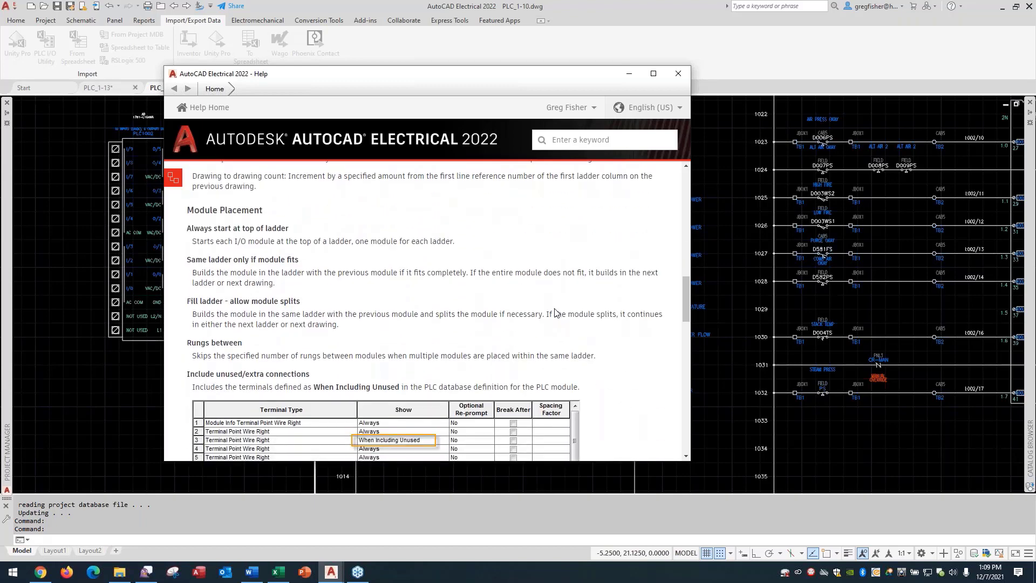
scroll(556, 312, down, 2)
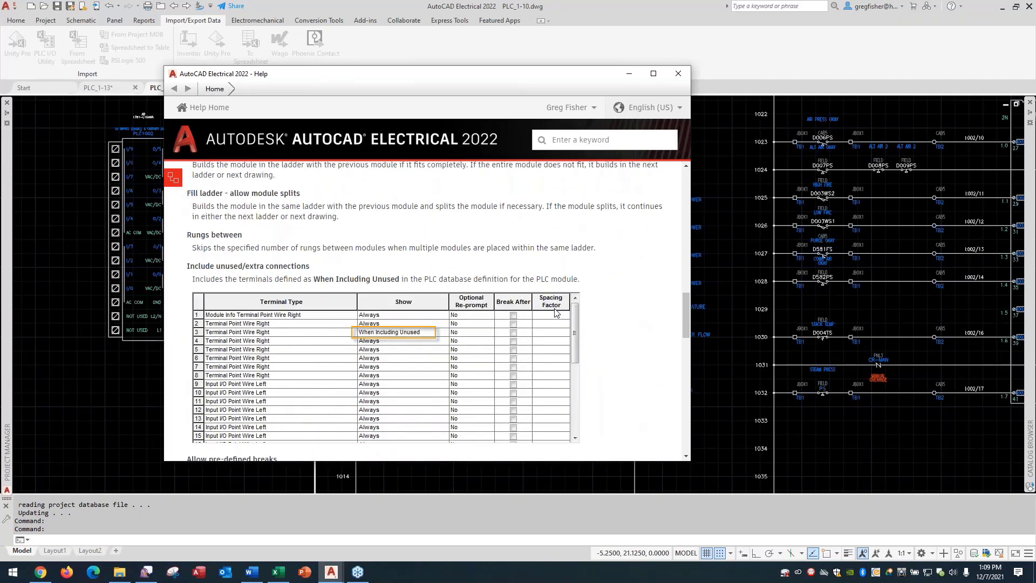
scroll(556, 312, down, 6)
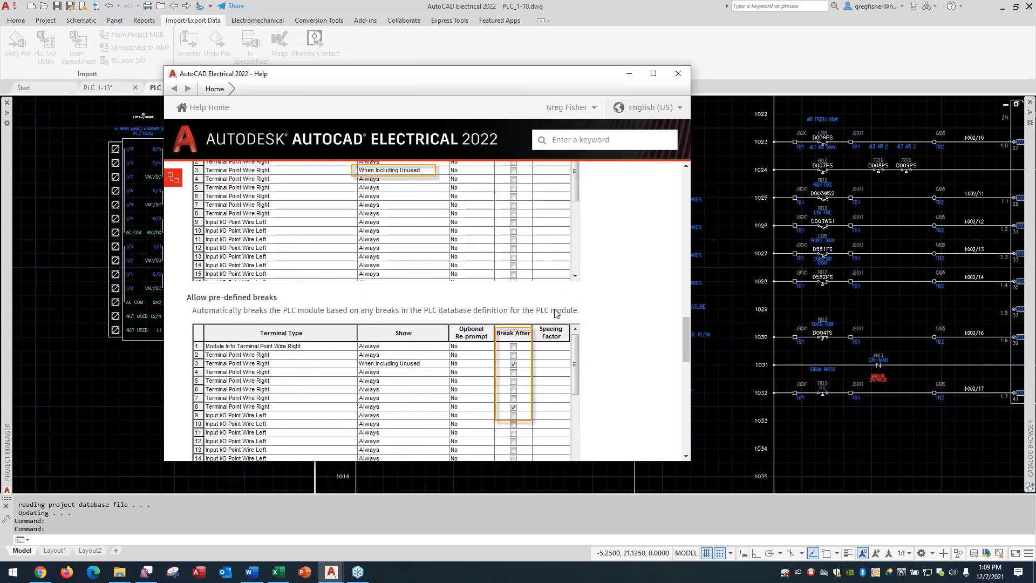
scroll(556, 312, down, 3)
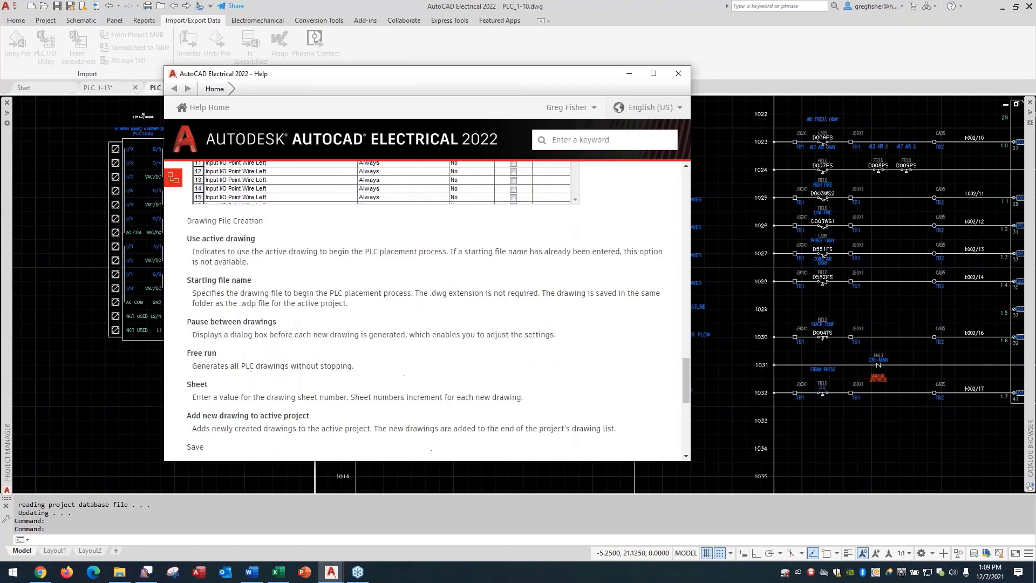
scroll(556, 313, down, 3)
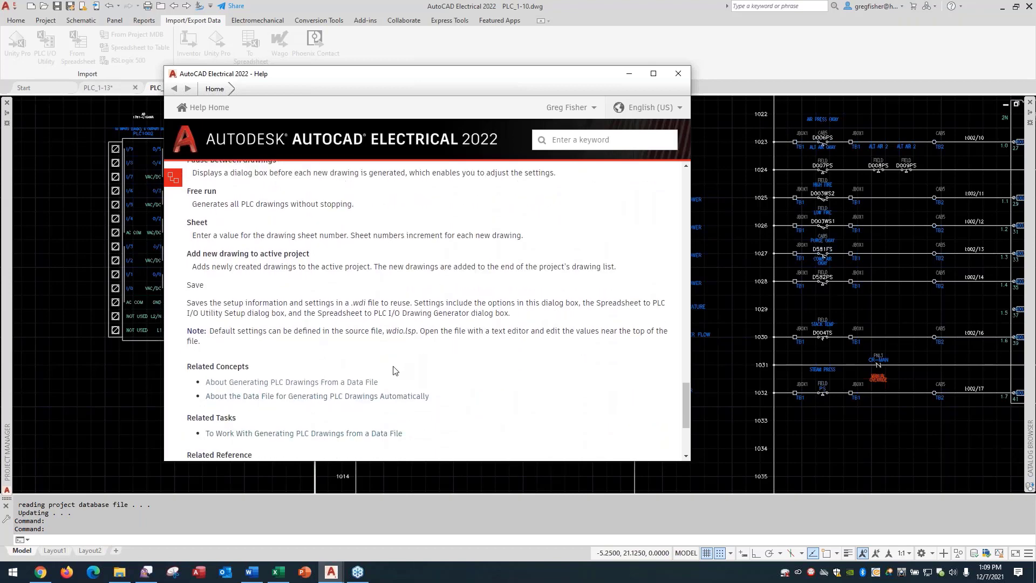
Read the related help topic "About Generating PLC Drawings From a Data File" and close the help
click(375, 381)
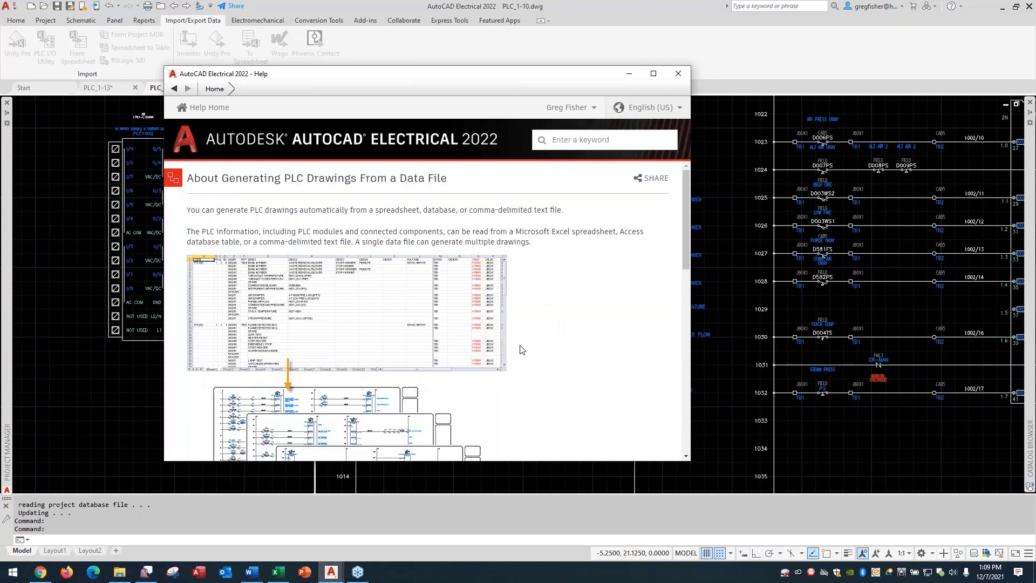
scroll(588, 324, down, 7)
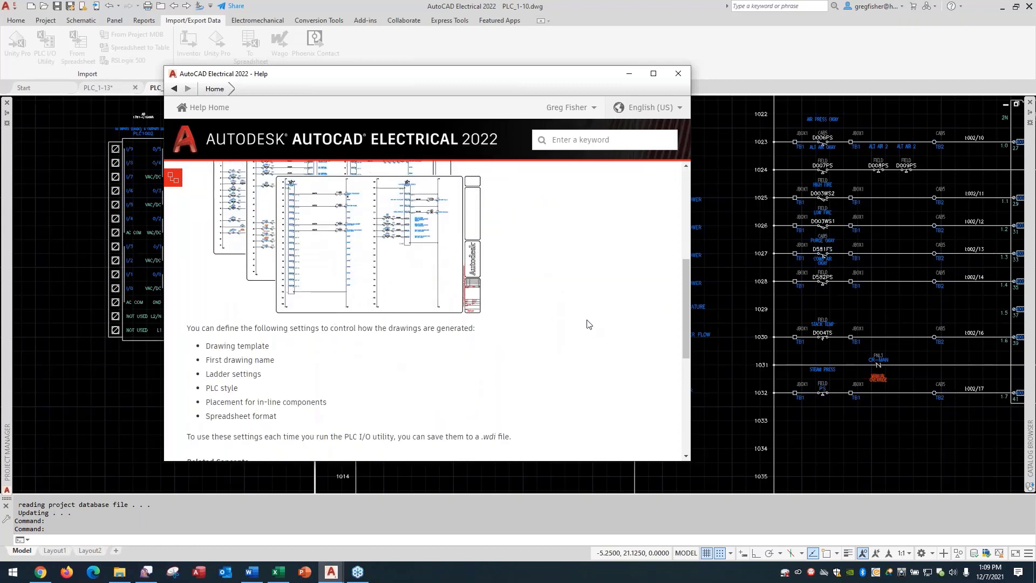
scroll(587, 324, down, 6)
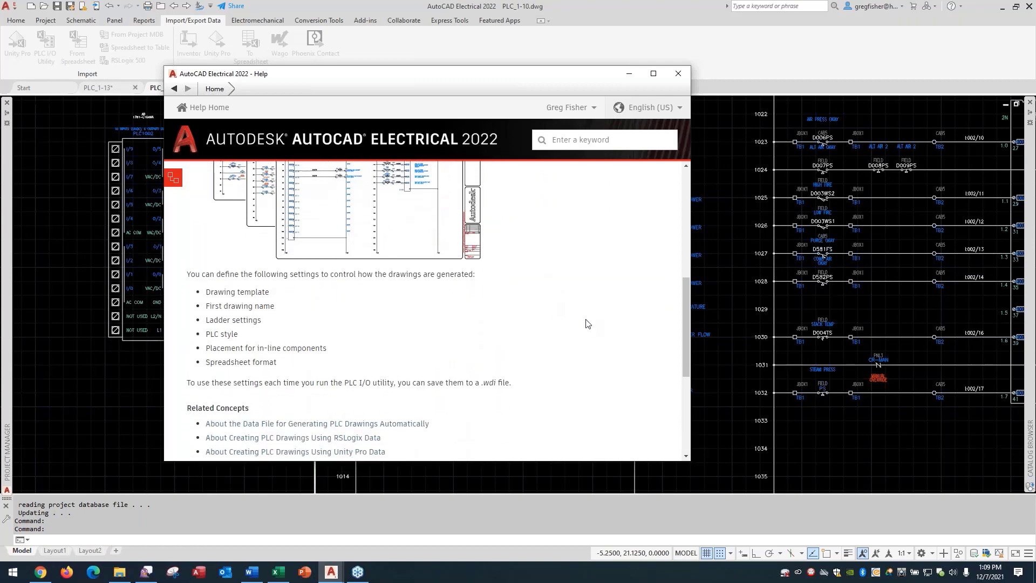
scroll(585, 324, down, 1)
scroll(583, 325, up, 4)
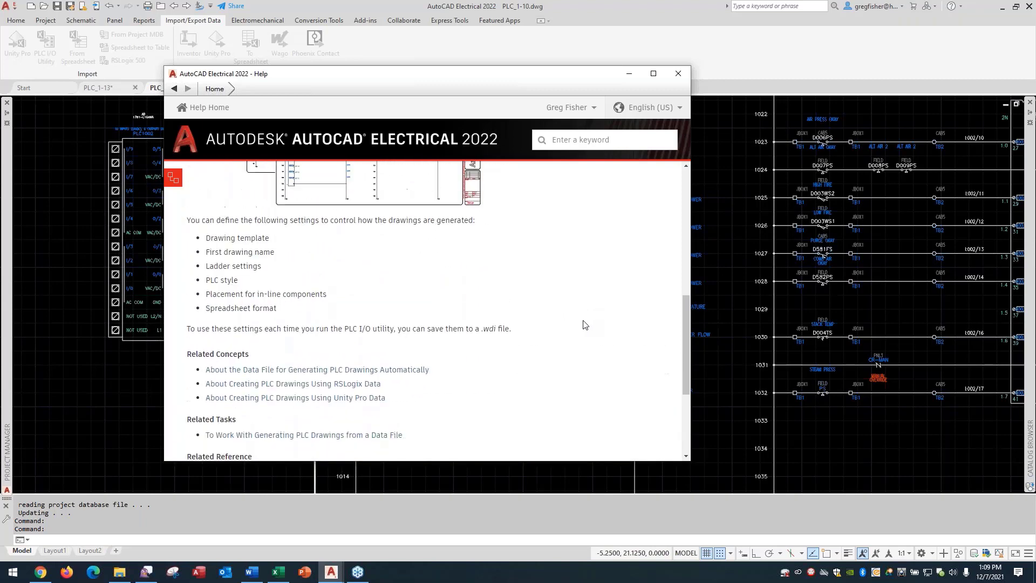
click(679, 74)
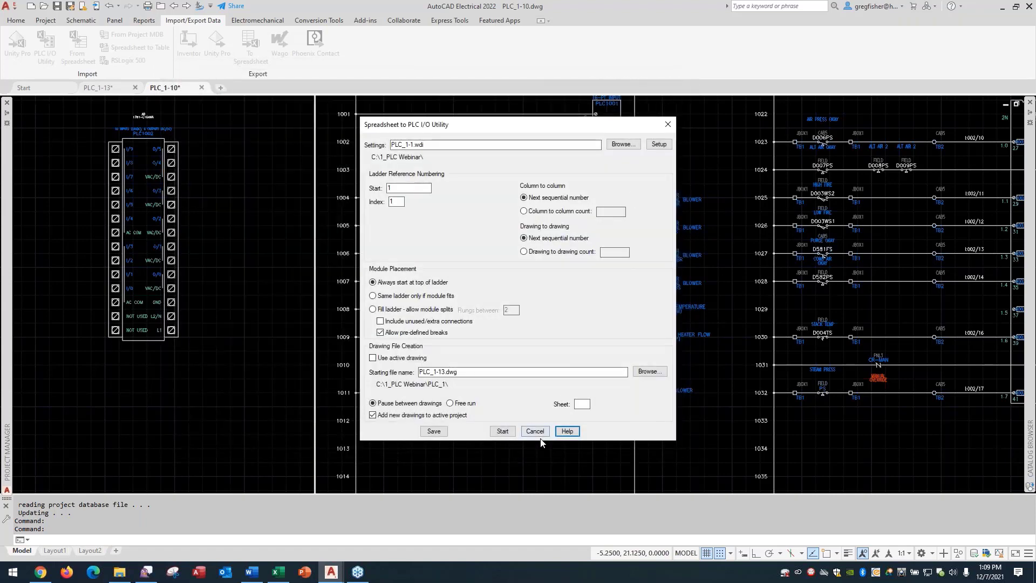
Cancel the Spreadsheet to PLC I/O Utility and review the module data on Sheet1 of TESTPLC.xls in Excel
click(543, 431)
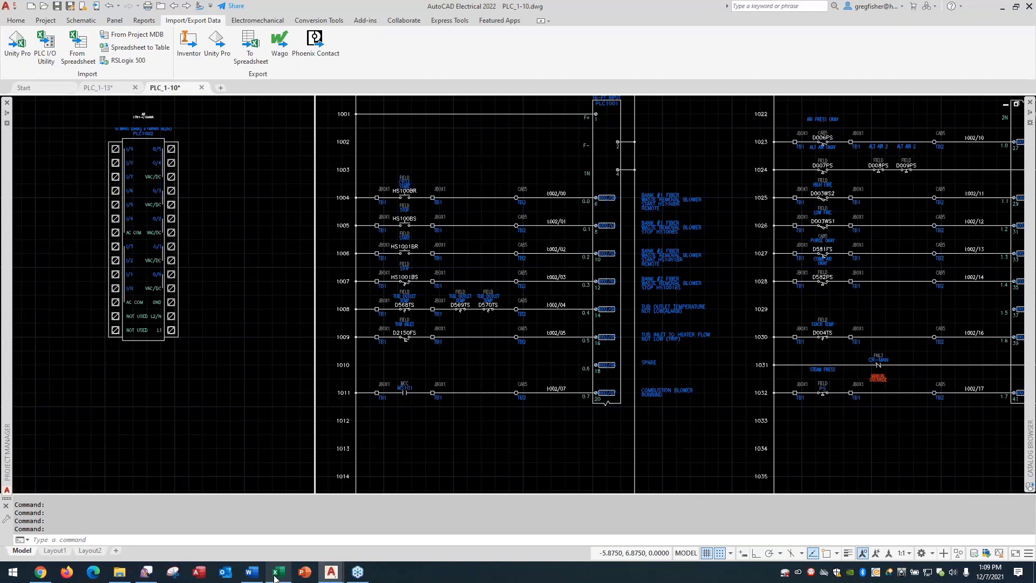
mouse_move(278, 572)
click(280, 541)
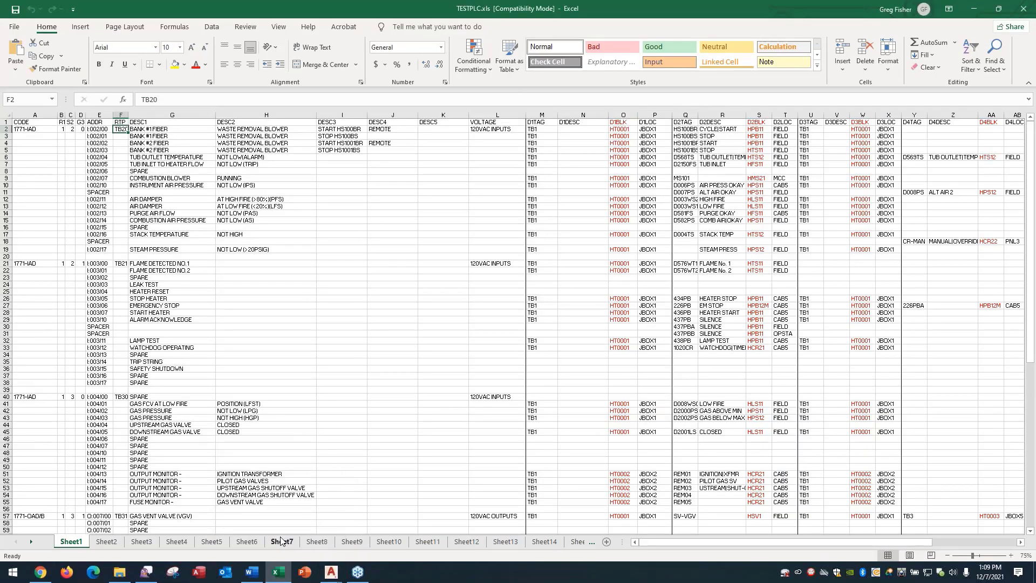
click(977, 10)
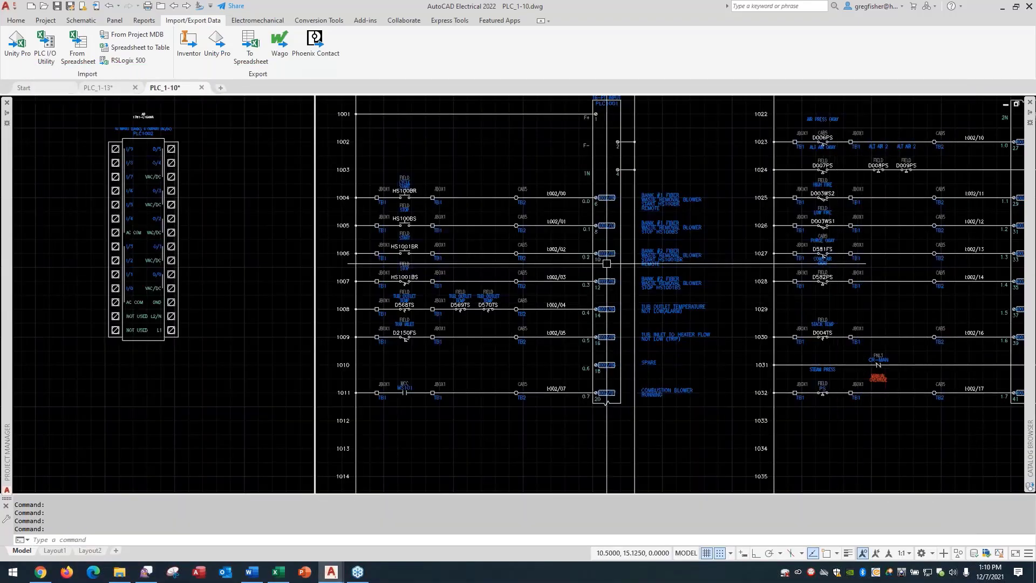
Compare the input wiring and descriptions in PLC_1-10.dwg with the rows on Sheet1 of TESTPLC.xls in Excel
scroll(552, 211, up, 2)
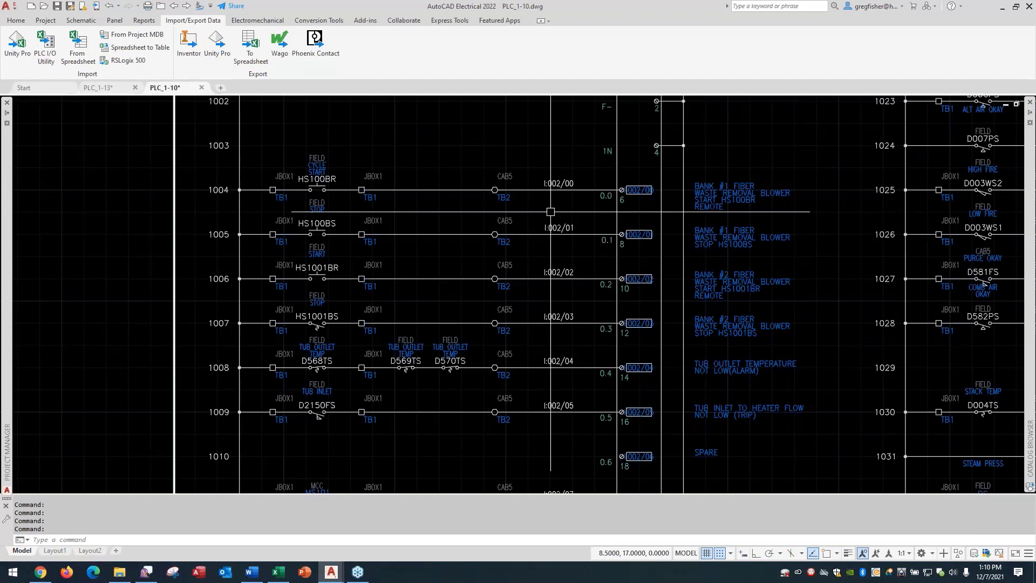
mouse_move(521, 293)
middle_down()
mouse_move(532, 205)
mouse_move(298, 312)
middle_up()
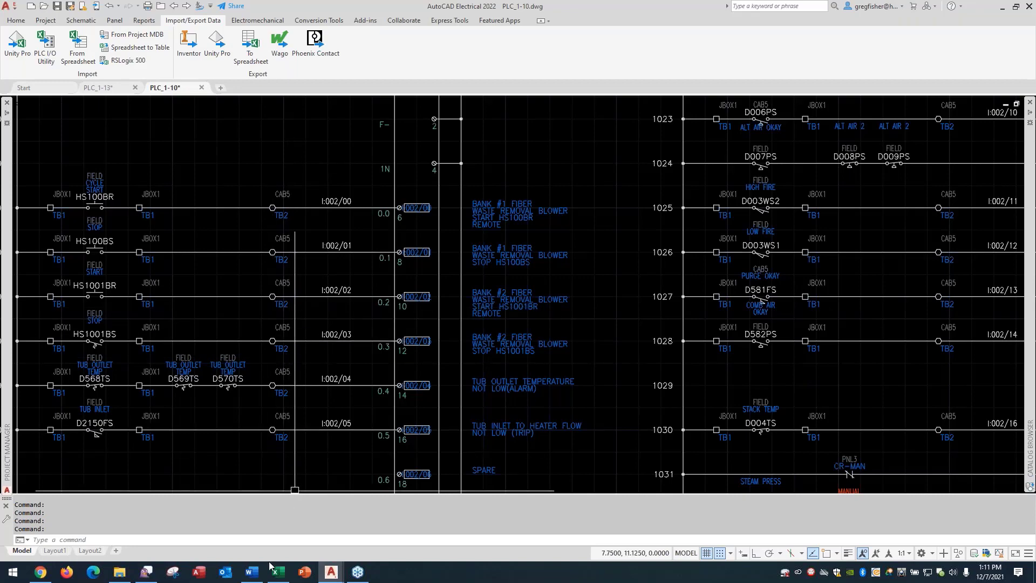
mouse_move(277, 571)
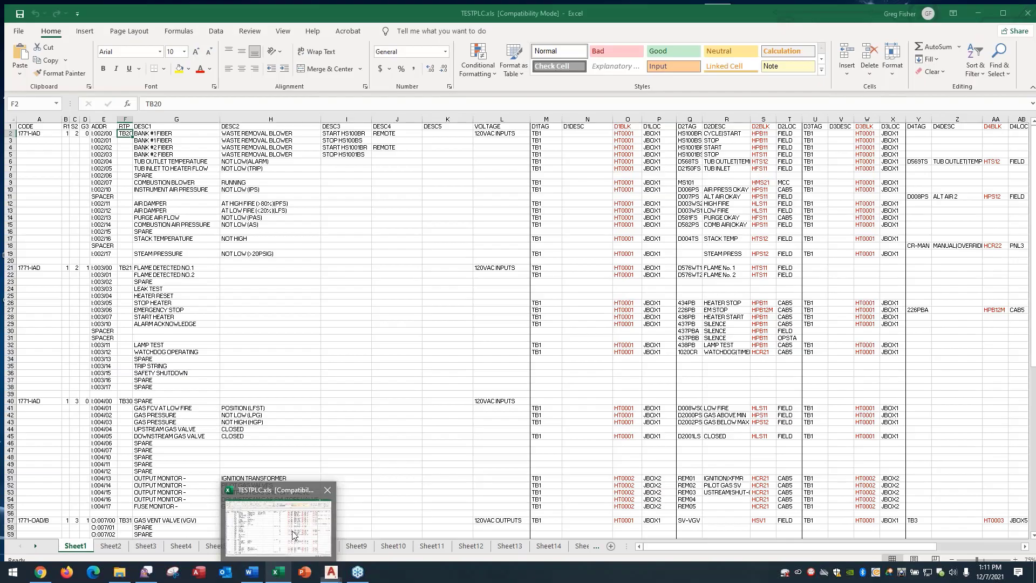
click(278, 520)
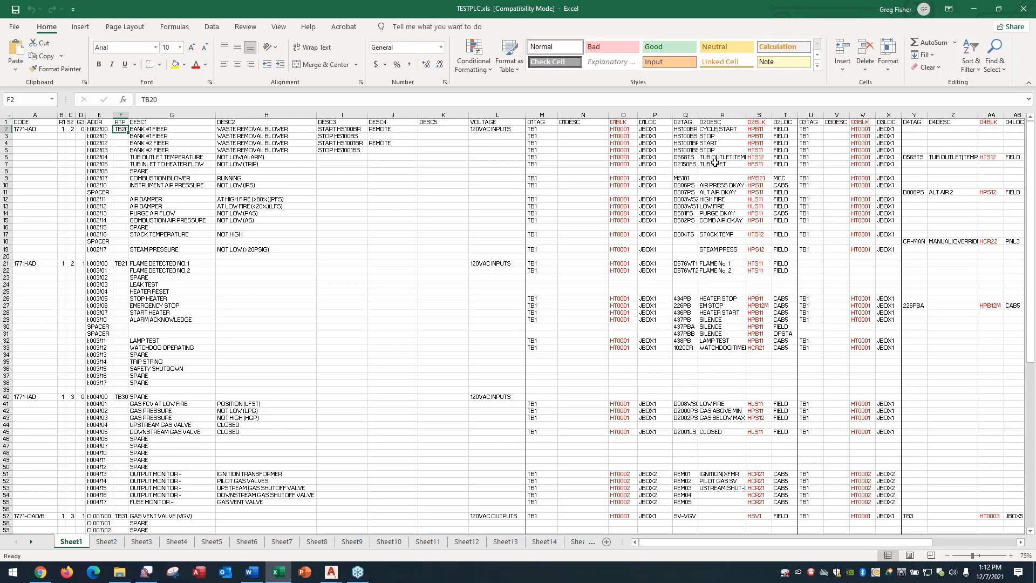
click(971, 7)
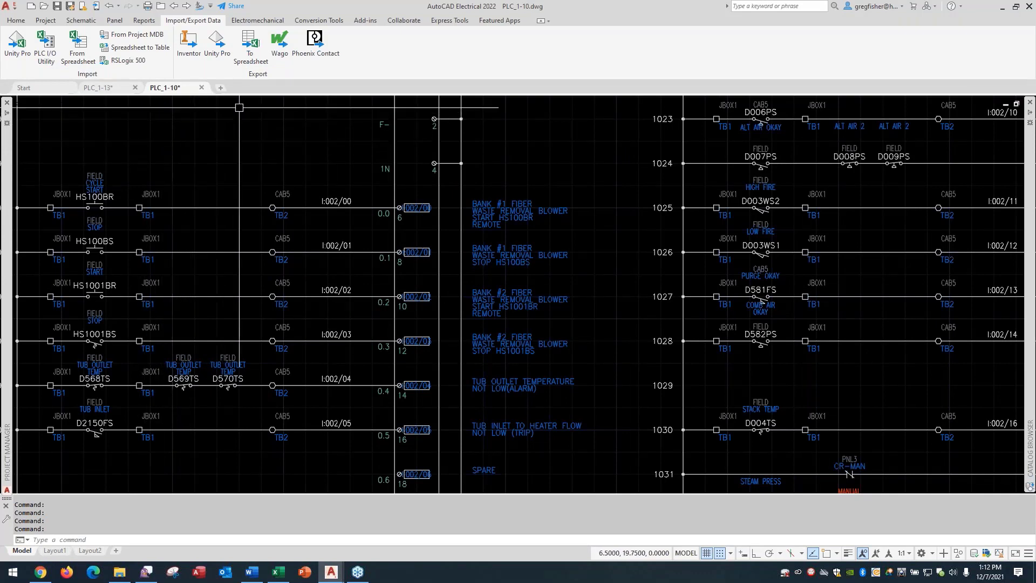
Review the data categories offered by Export to Spreadsheet, leave it without exporting, and view the whole PLC_1-10.dwg drawing
click(251, 46)
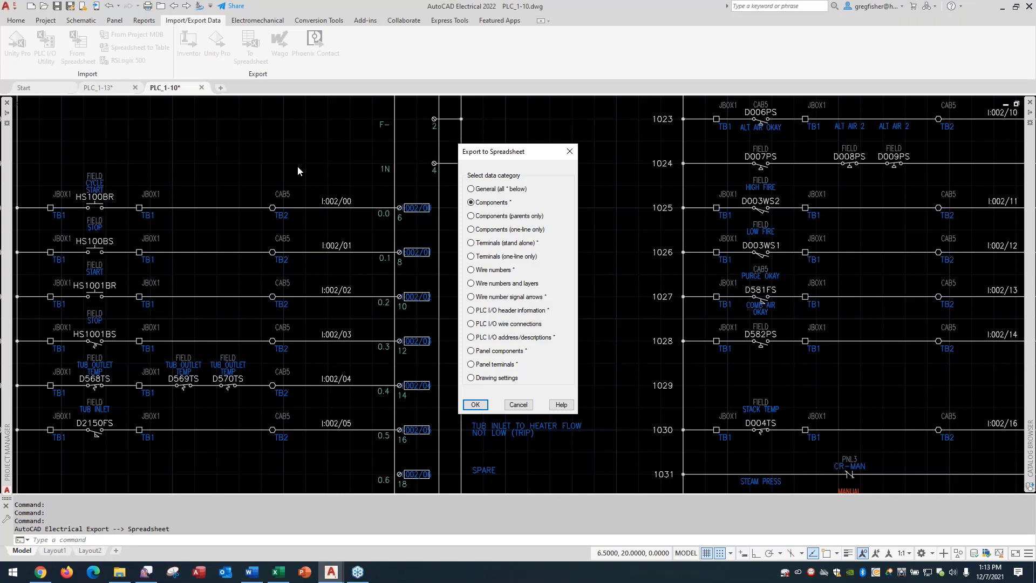
click(518, 404)
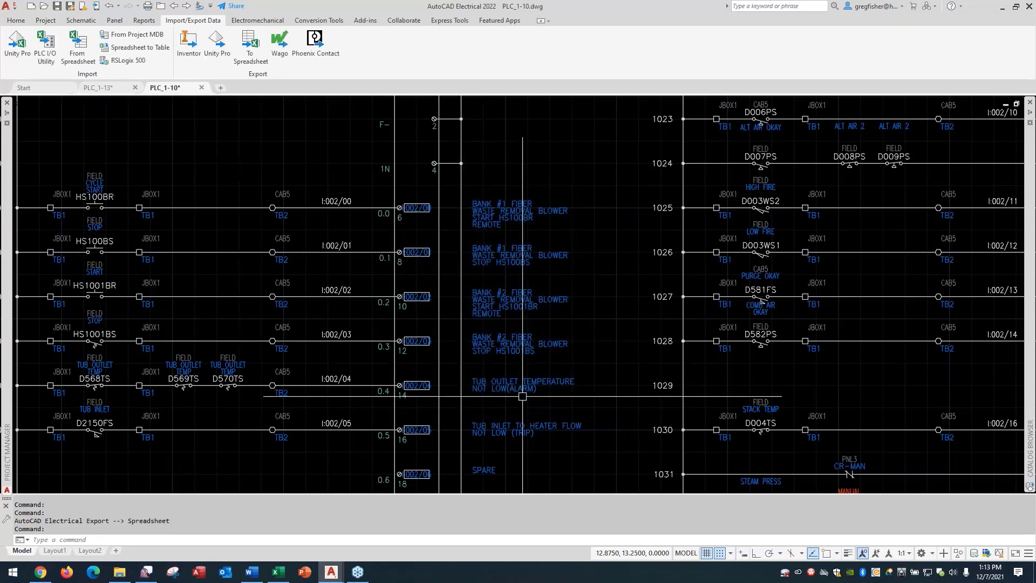
middle_click(523, 396)
middle_click(522, 396)
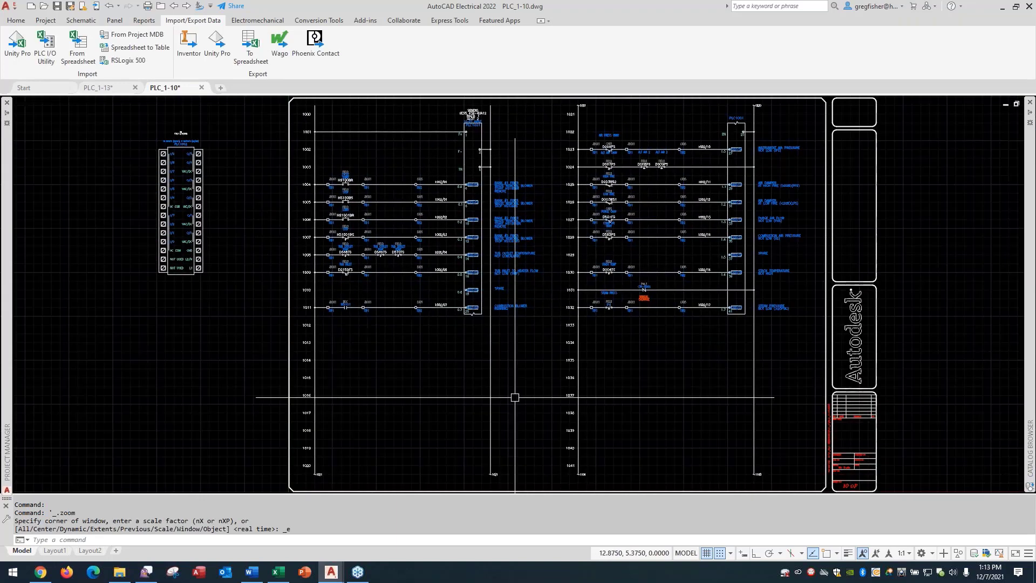